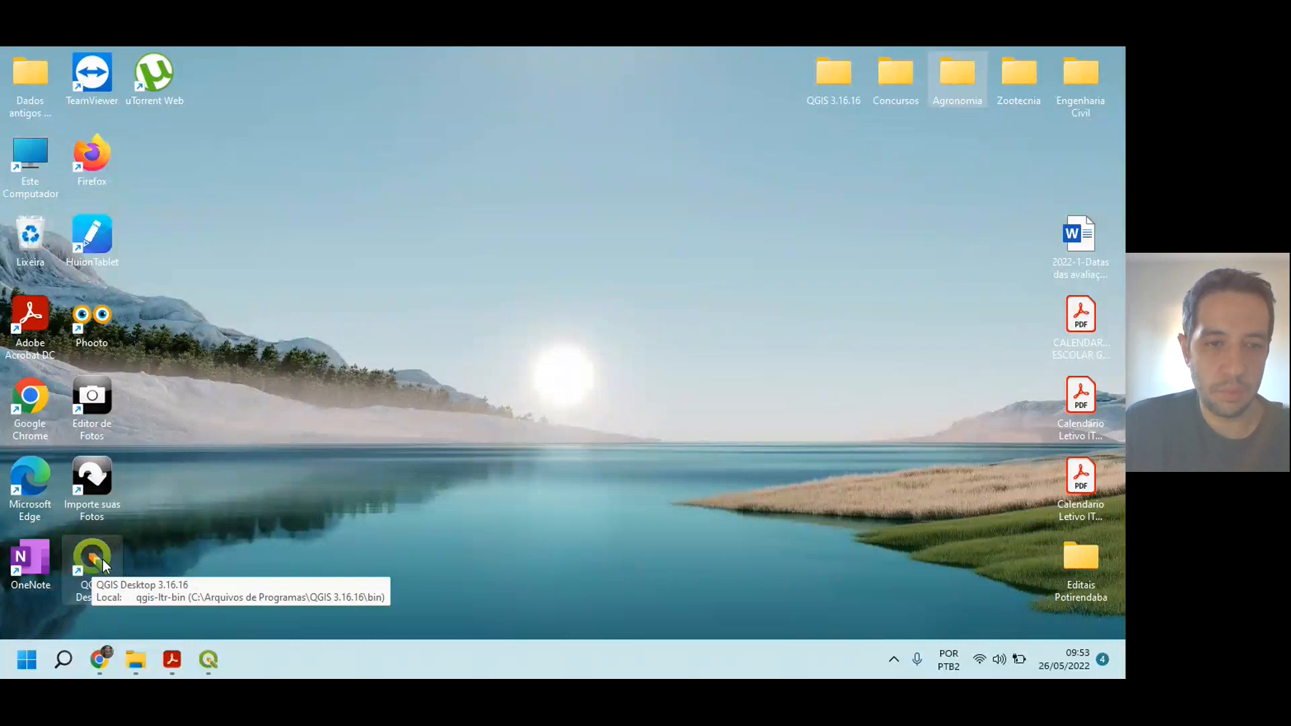
Step: Switch to QGIS and look over the list of available panels and toolbars
{"action": "left_click", "coordinate": [209, 659]}
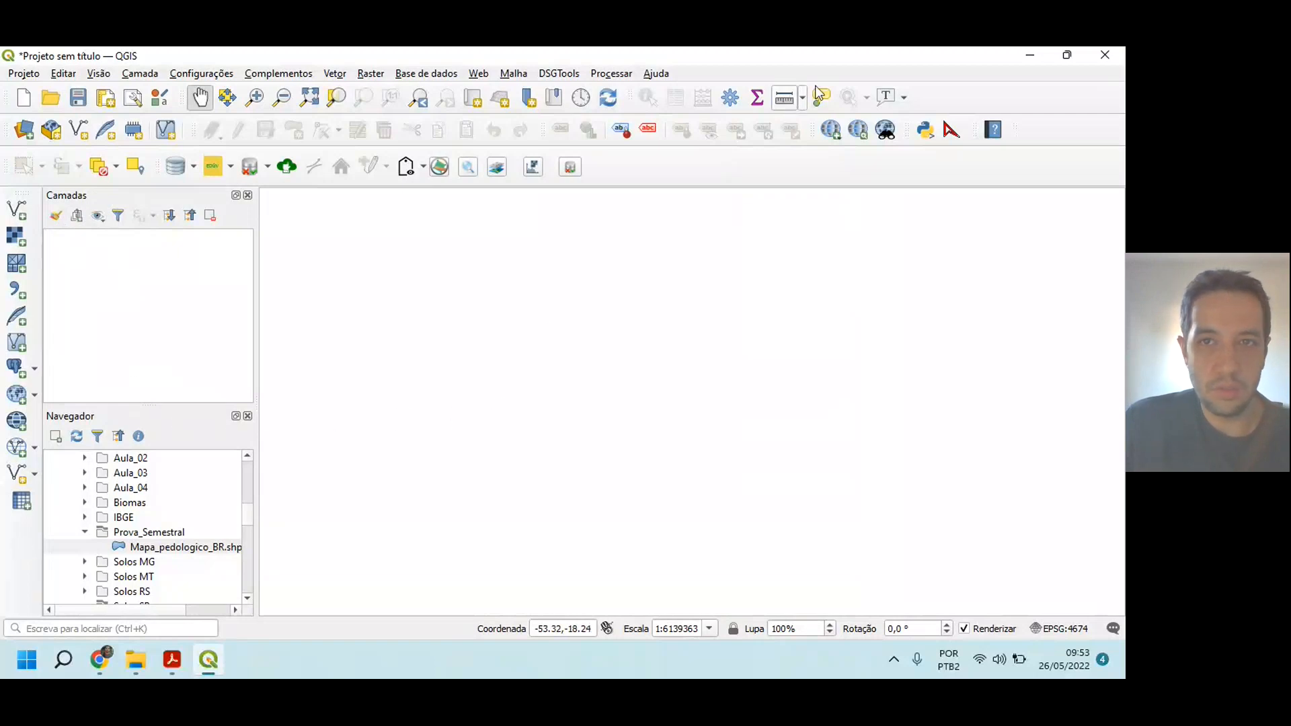
{"action": "right_click", "coordinate": [948, 101]}
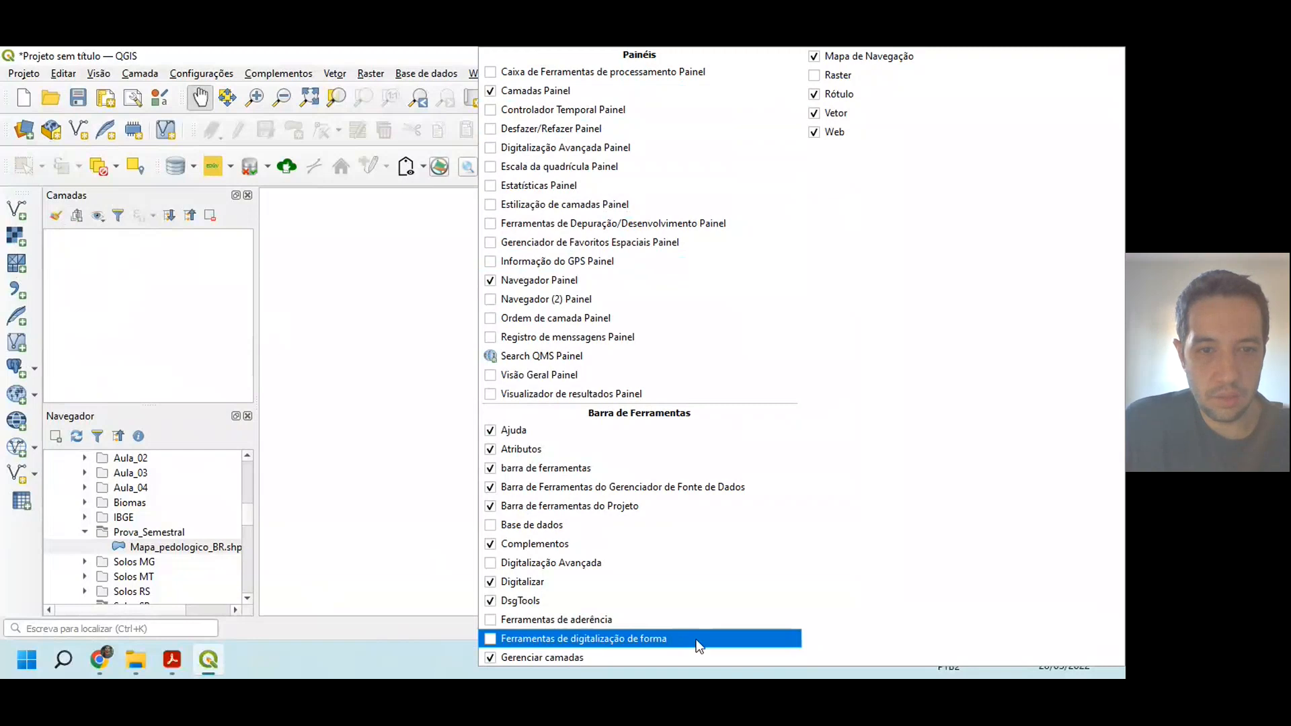
{"action": "left_click", "coordinate": [354, 283]}
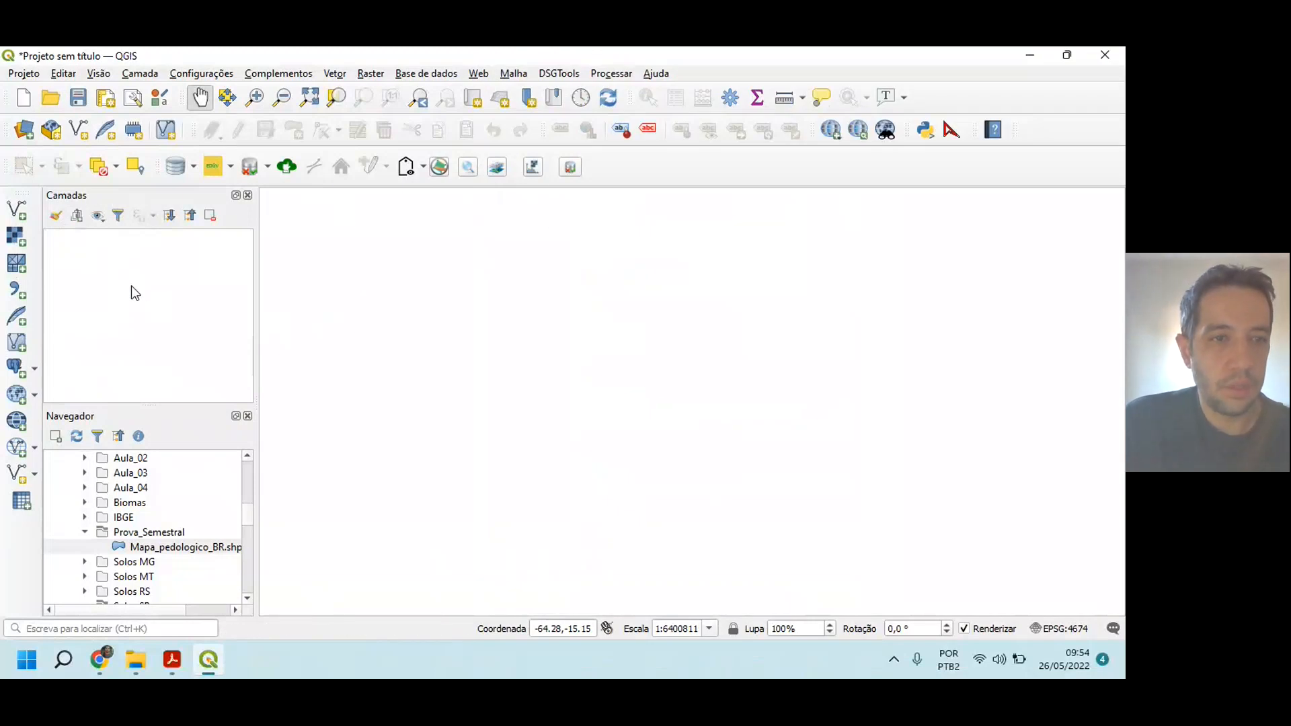
Step: Read the opening instructions in the Prova_Semestral_Cartografia_e_Geoprocessamento_2022 PDF in Acrobat Reader and return to QGIS
{"action": "mouse_move", "coordinate": [173, 666]}
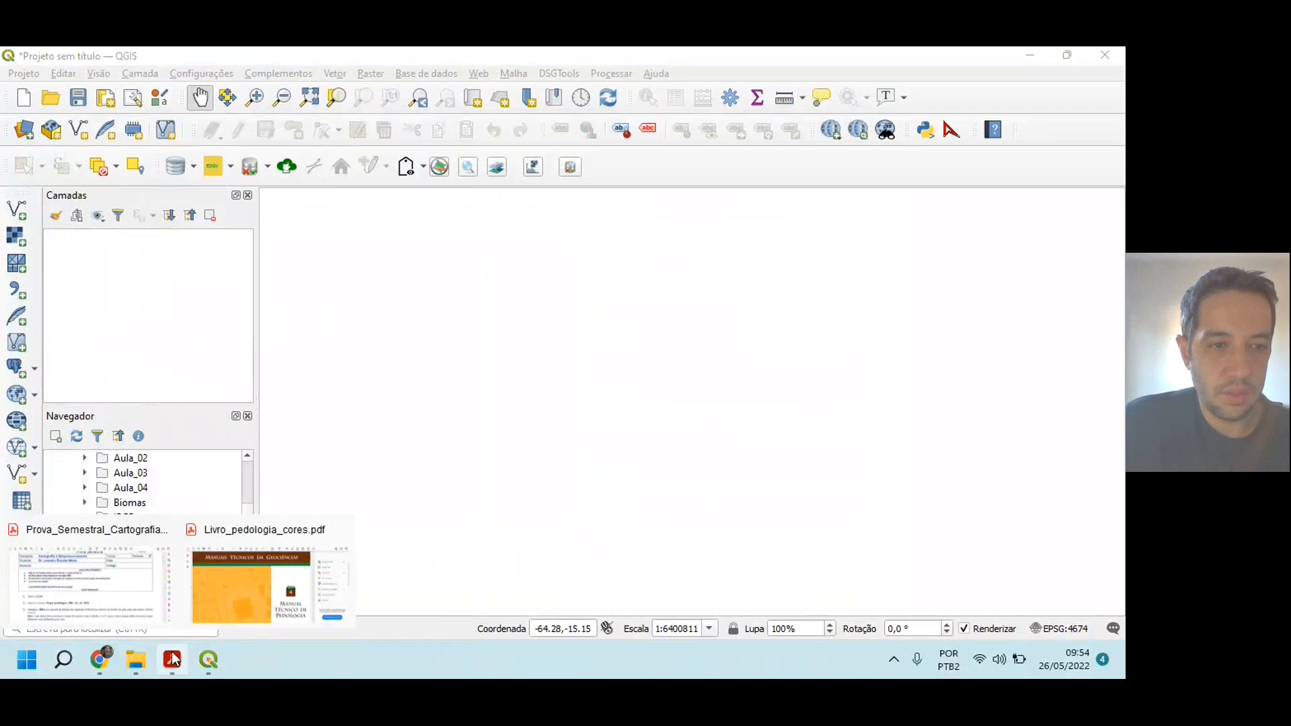
{"action": "left_click", "coordinate": [112, 594]}
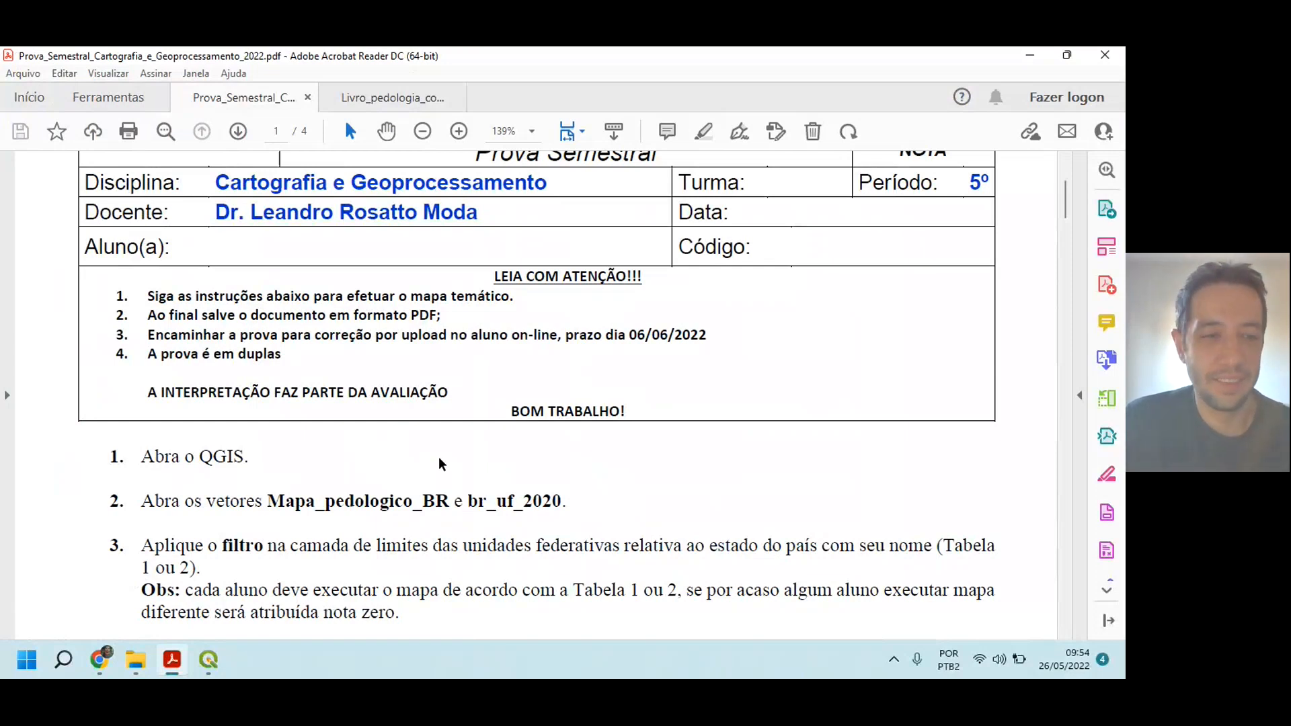
{"action": "left_click", "coordinate": [215, 664]}
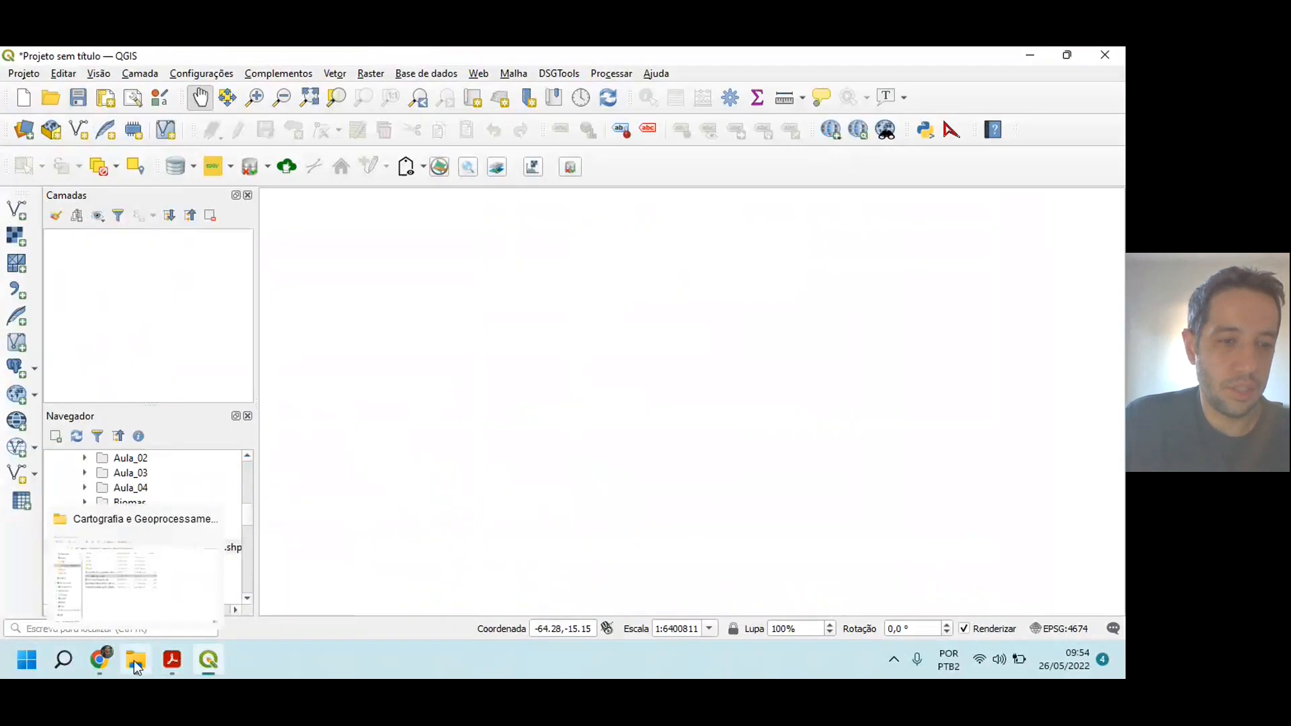
Step: In File Explorer, open the CursoQGIS\Prova_Semestral folder on drive C and examine the Mapa_pedologico_BR files
{"action": "left_click", "coordinate": [135, 660]}
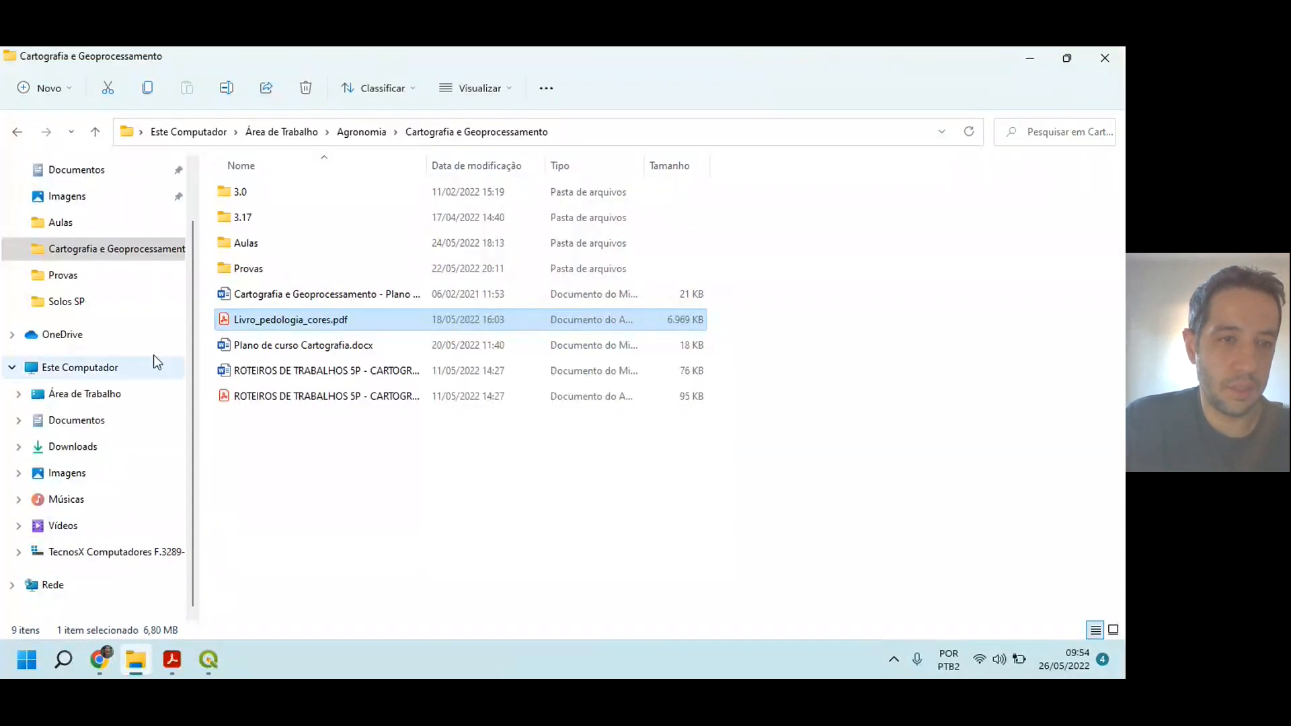
{"action": "left_click", "coordinate": [76, 553]}
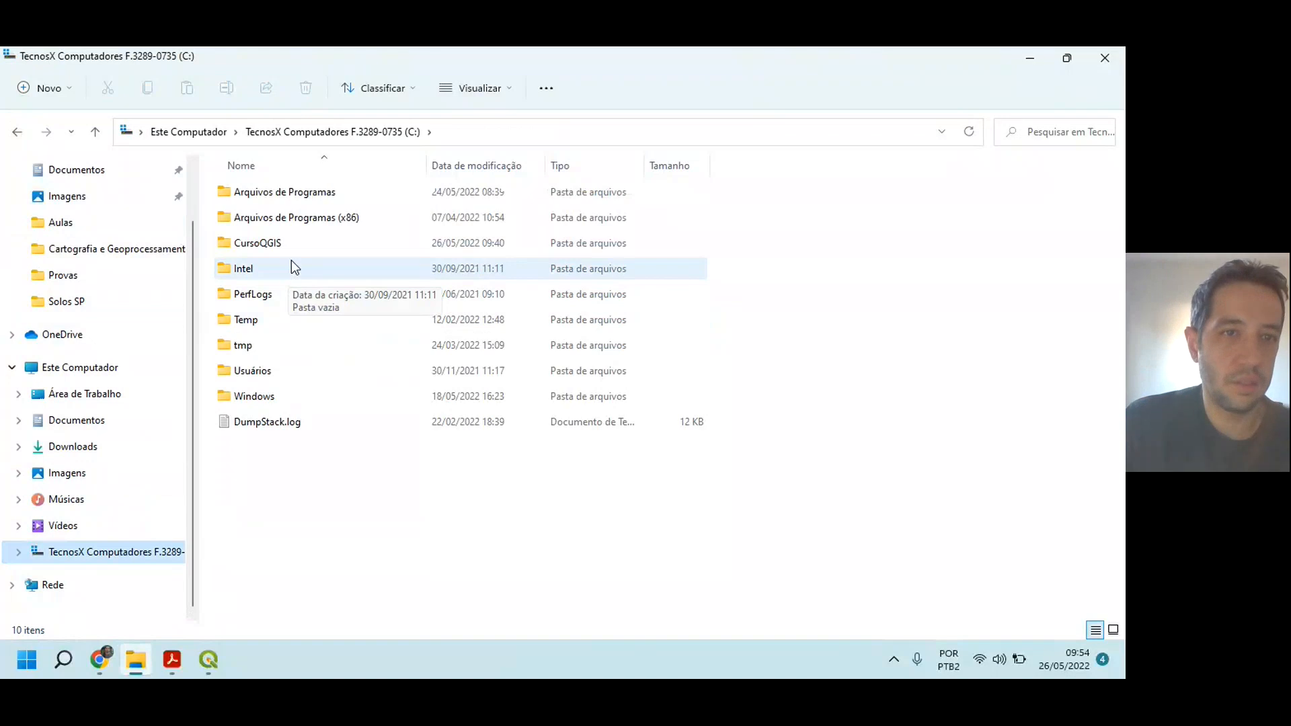
{"action": "double_click", "coordinate": [281, 246]}
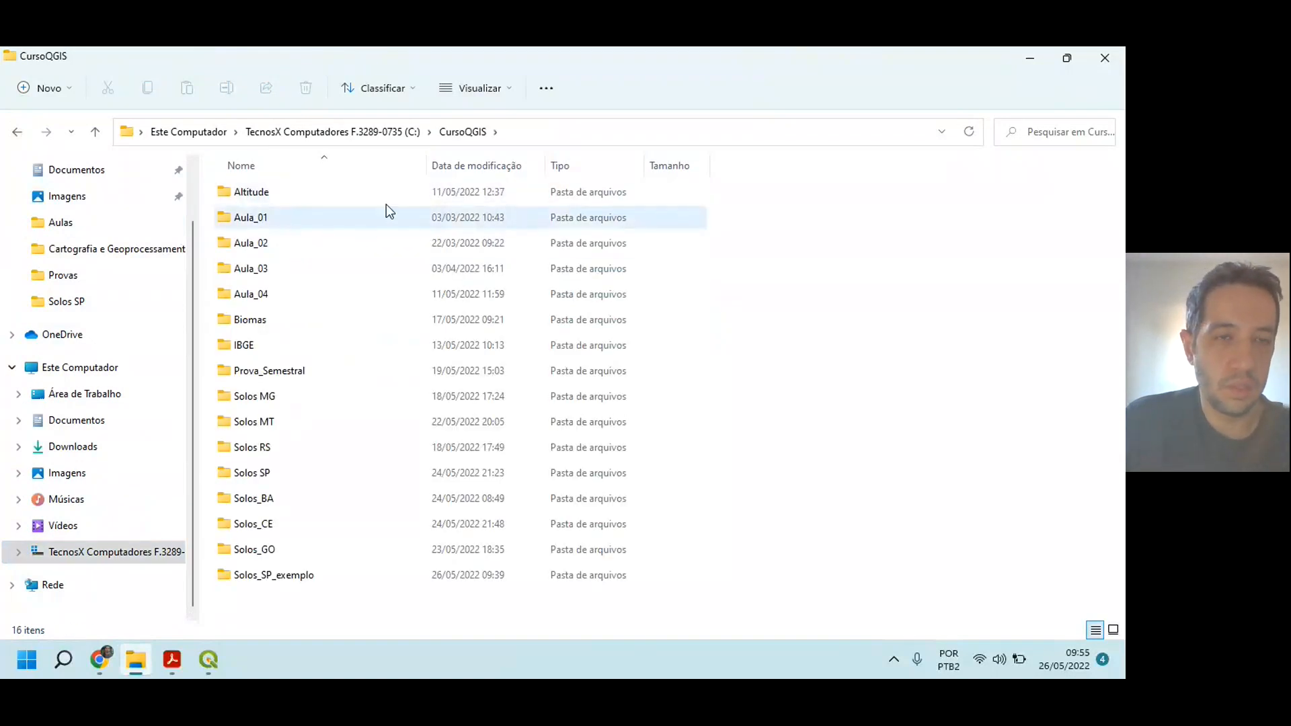
{"action": "double_click", "coordinate": [284, 369]}
{"action": "left_click_drag", "start_coordinate": [284, 390], "coordinate": [345, 179]}
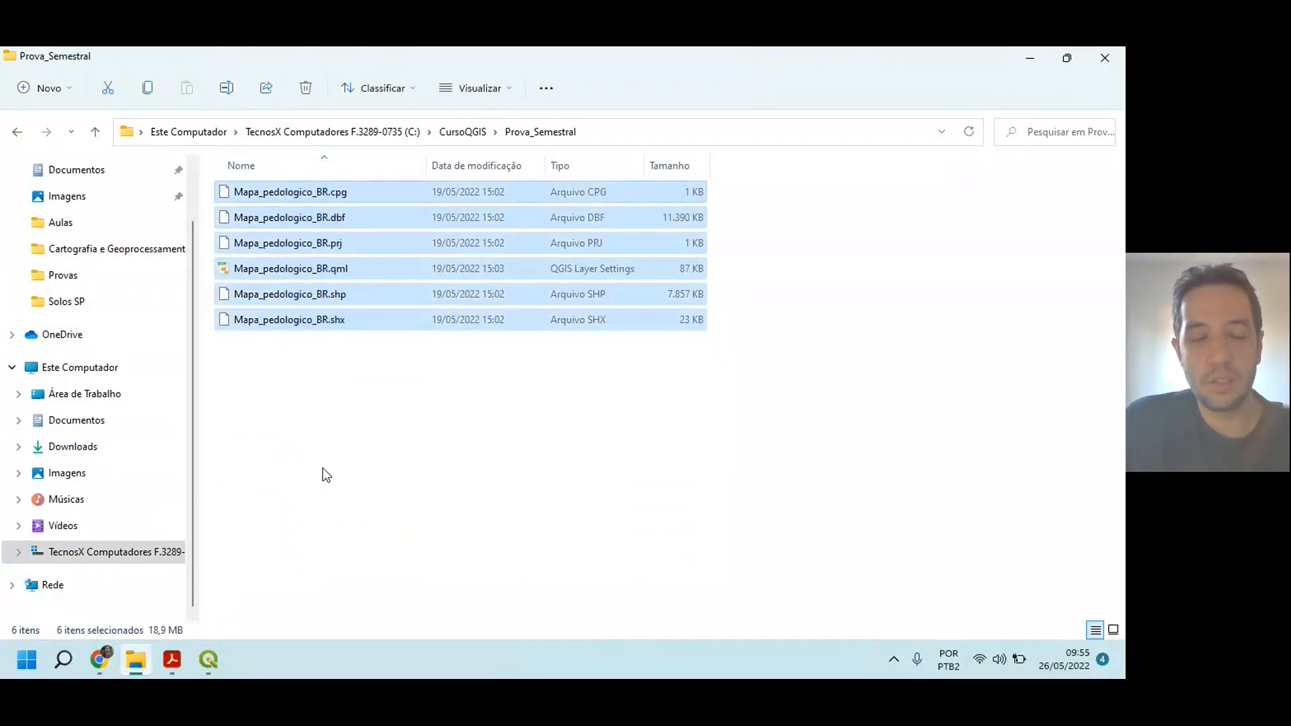
{"action": "left_click", "coordinate": [306, 423]}
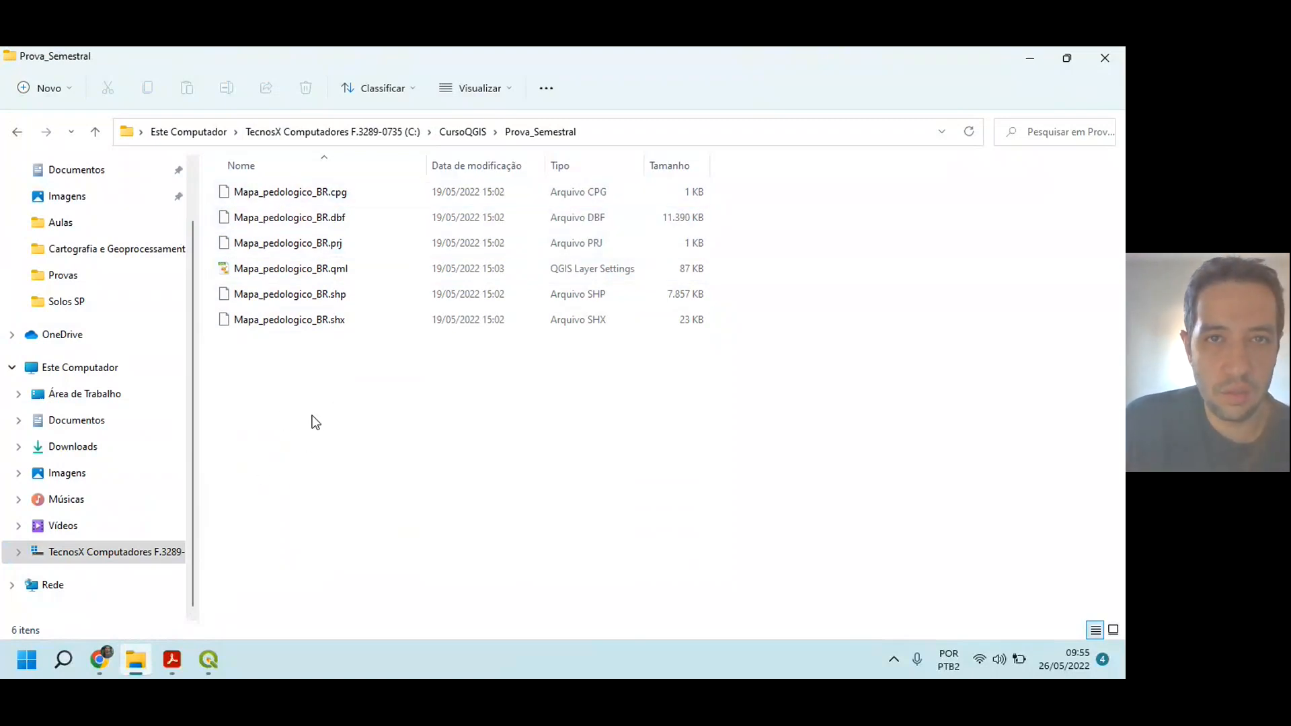
Step: Open the Aula_01\shapefile\base_cart folder inside CursoQGIS to examine the br_uf_2020 shapefile files
{"action": "left_click", "coordinate": [17, 132]}
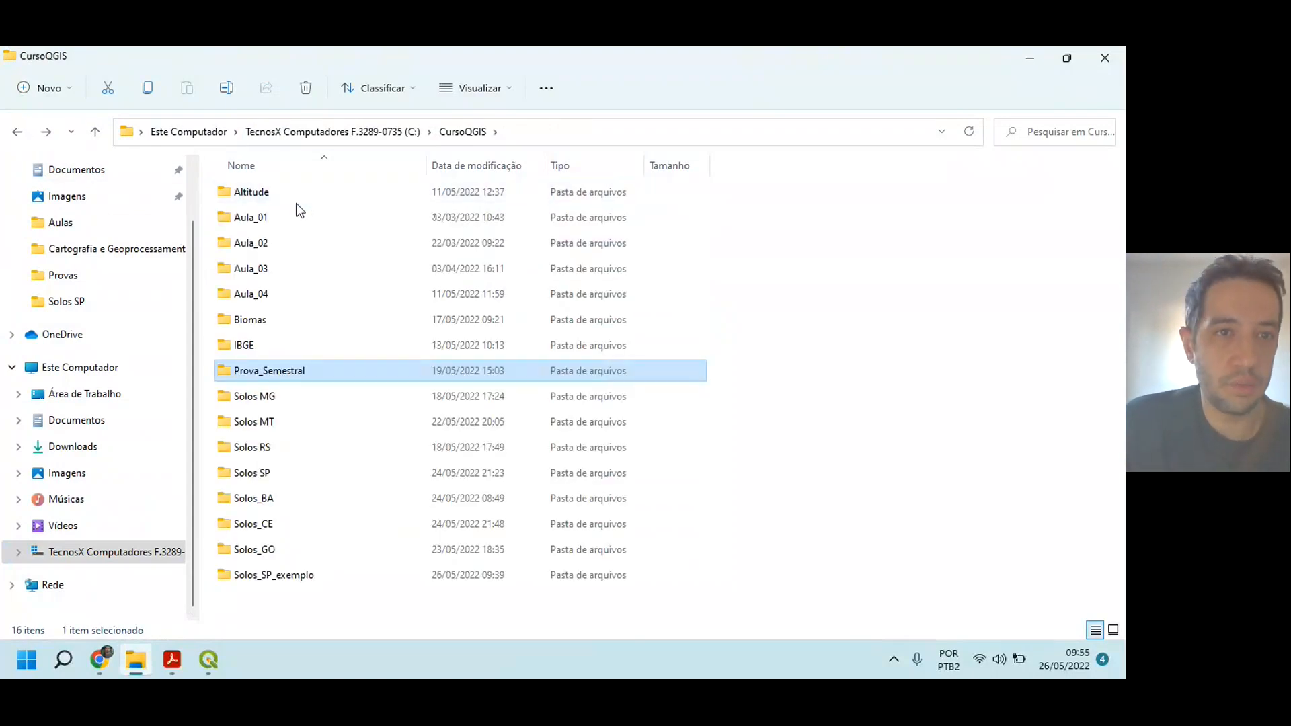
{"action": "left_click", "coordinate": [248, 217]}
{"action": "double_click", "coordinate": [247, 217]}
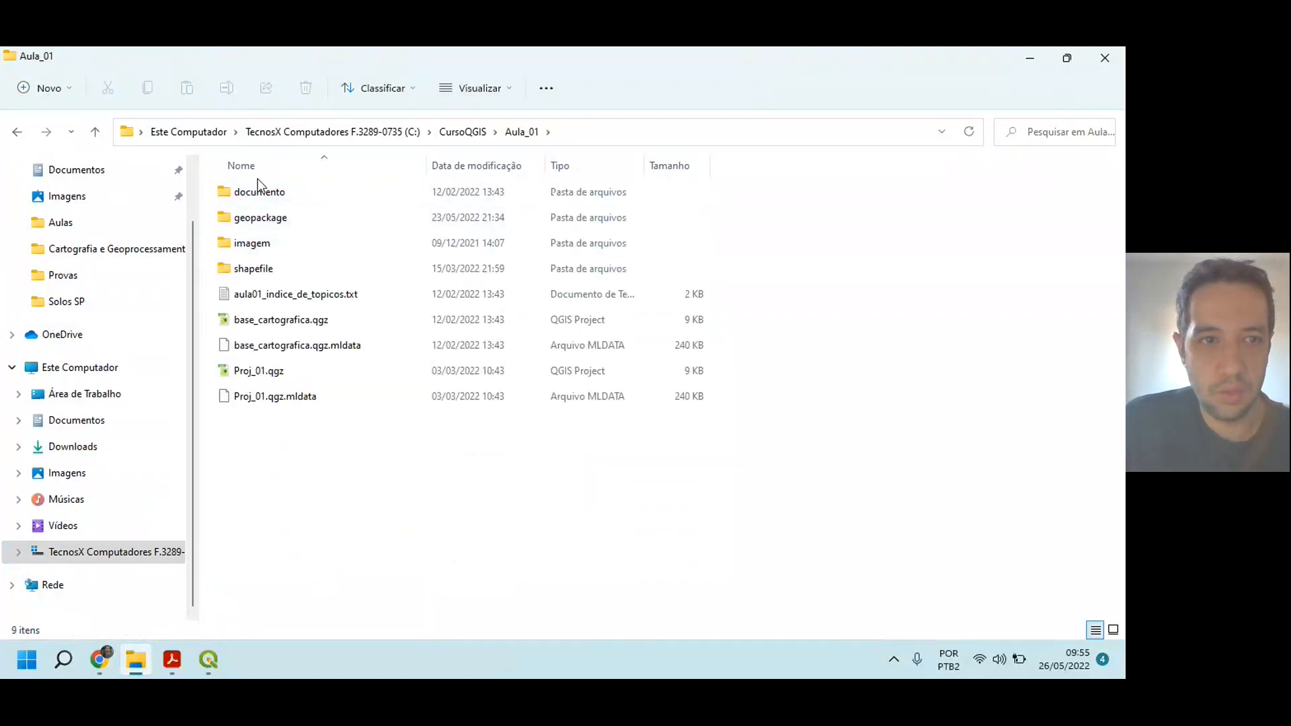
{"action": "double_click", "coordinate": [263, 268]}
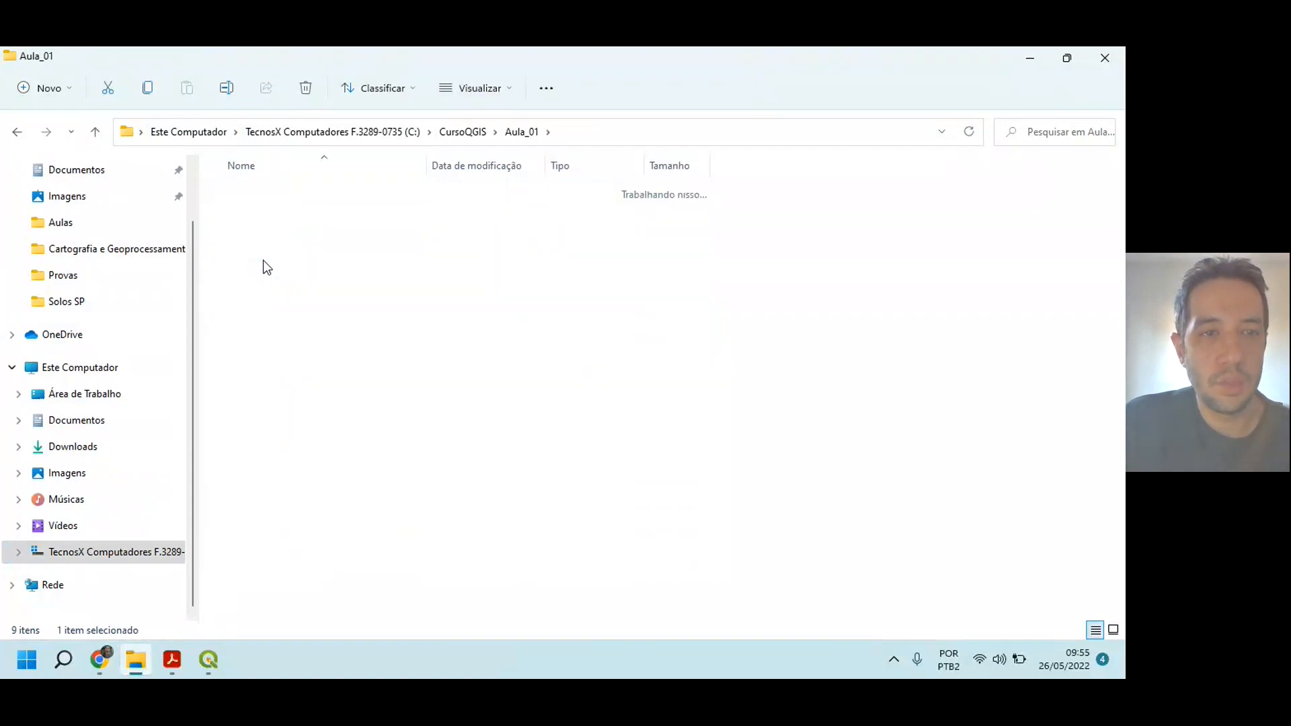
{"action": "double_click", "coordinate": [262, 192]}
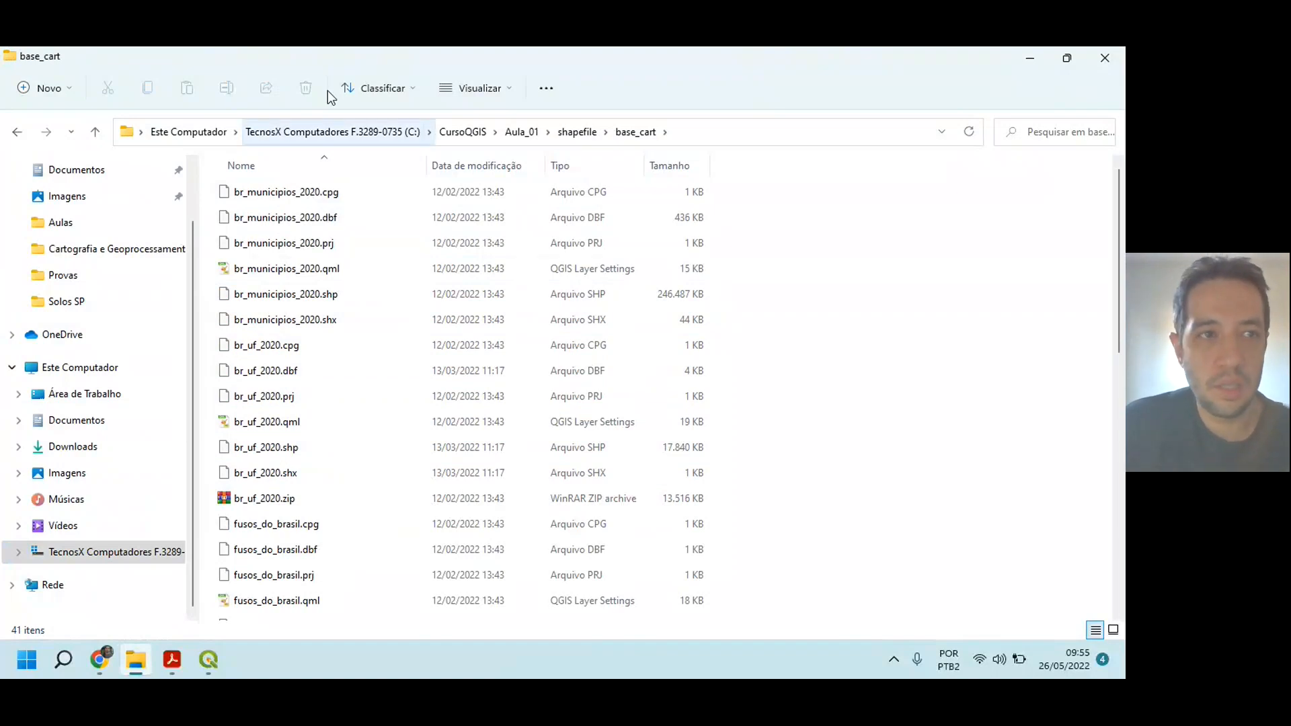
Step: Go back up to the CursoQGIS folder and review all of its subfolders
{"action": "left_click", "coordinate": [17, 132]}
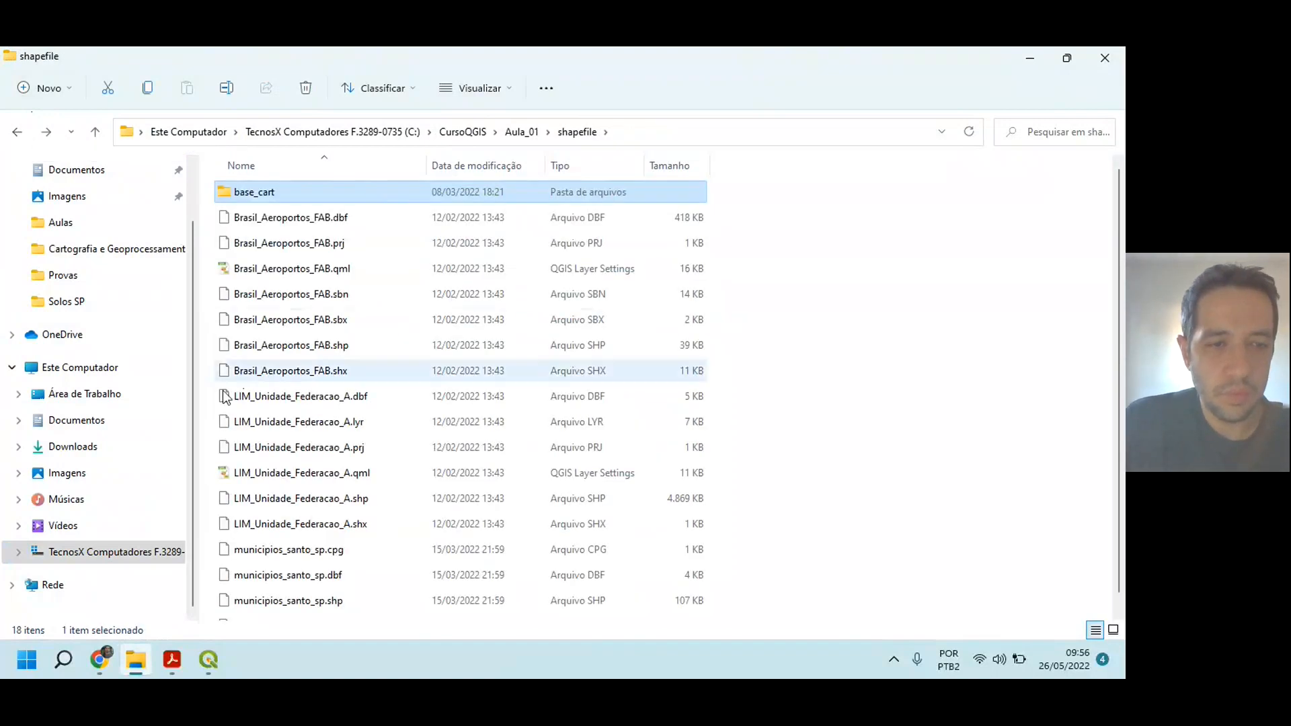
{"action": "left_click", "coordinate": [17, 132]}
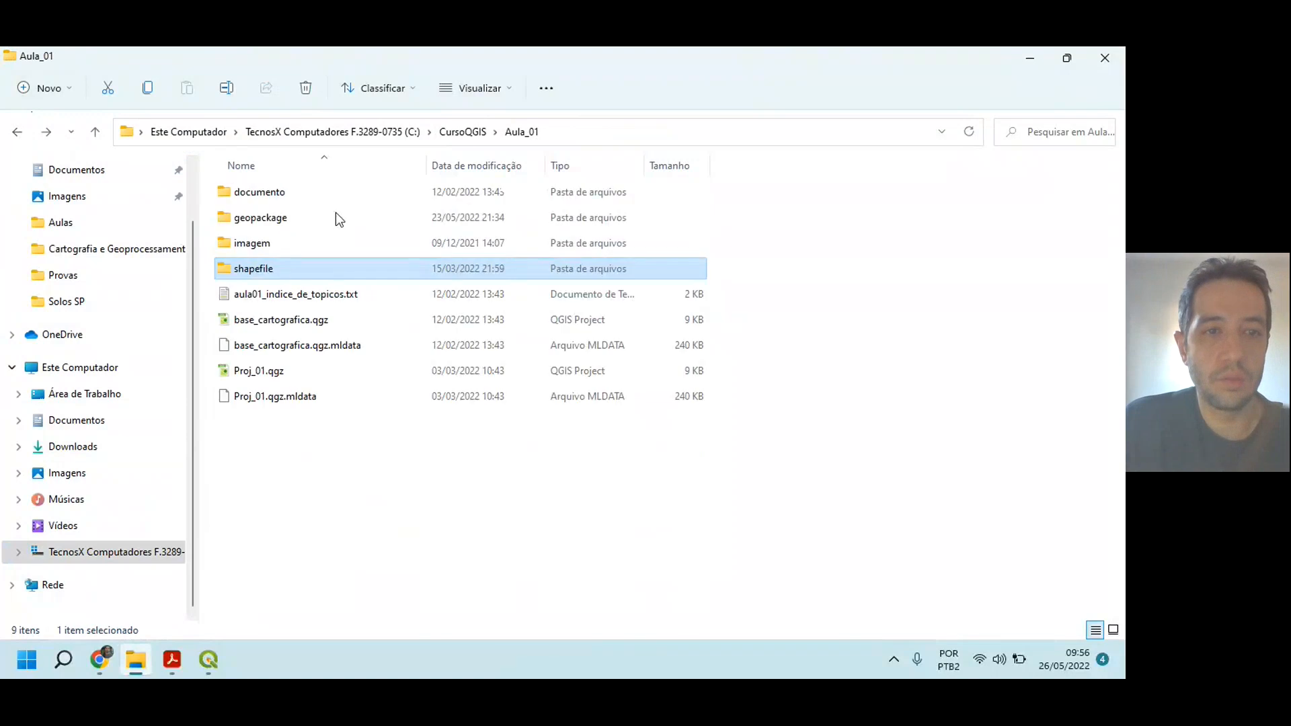
{"action": "left_click", "coordinate": [291, 531]}
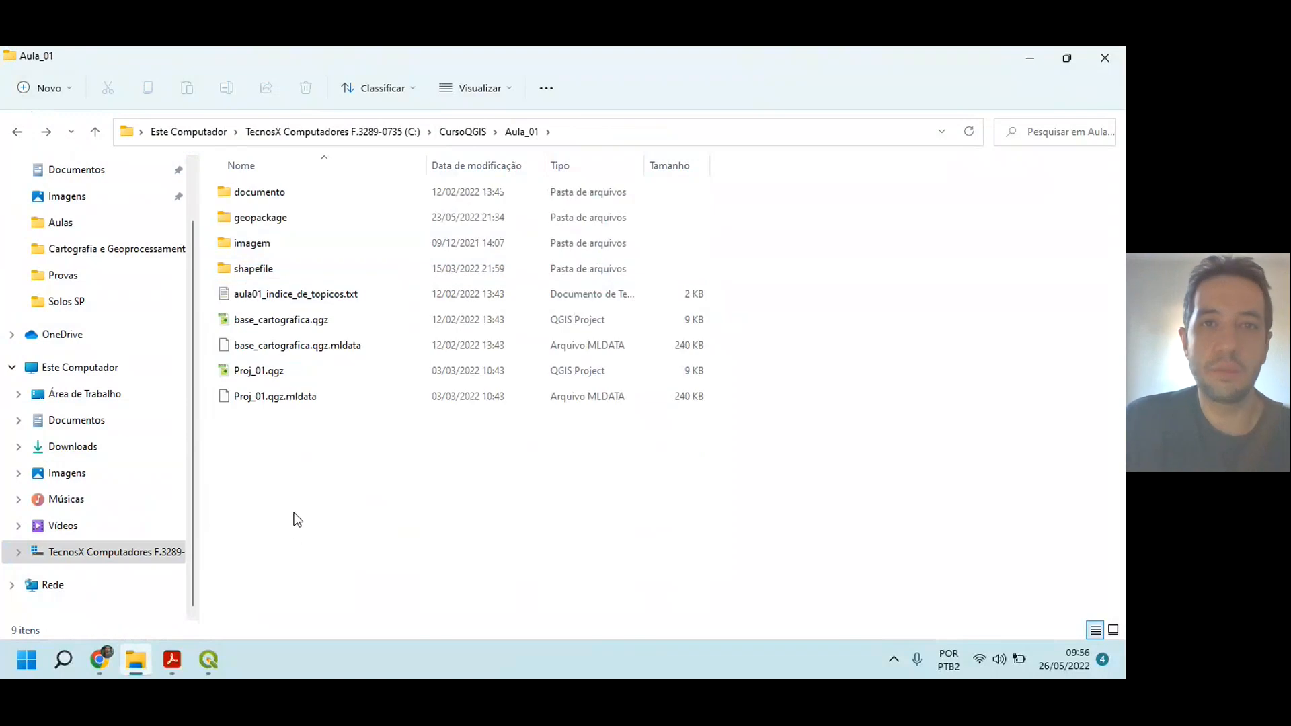
{"action": "left_click", "coordinate": [19, 131]}
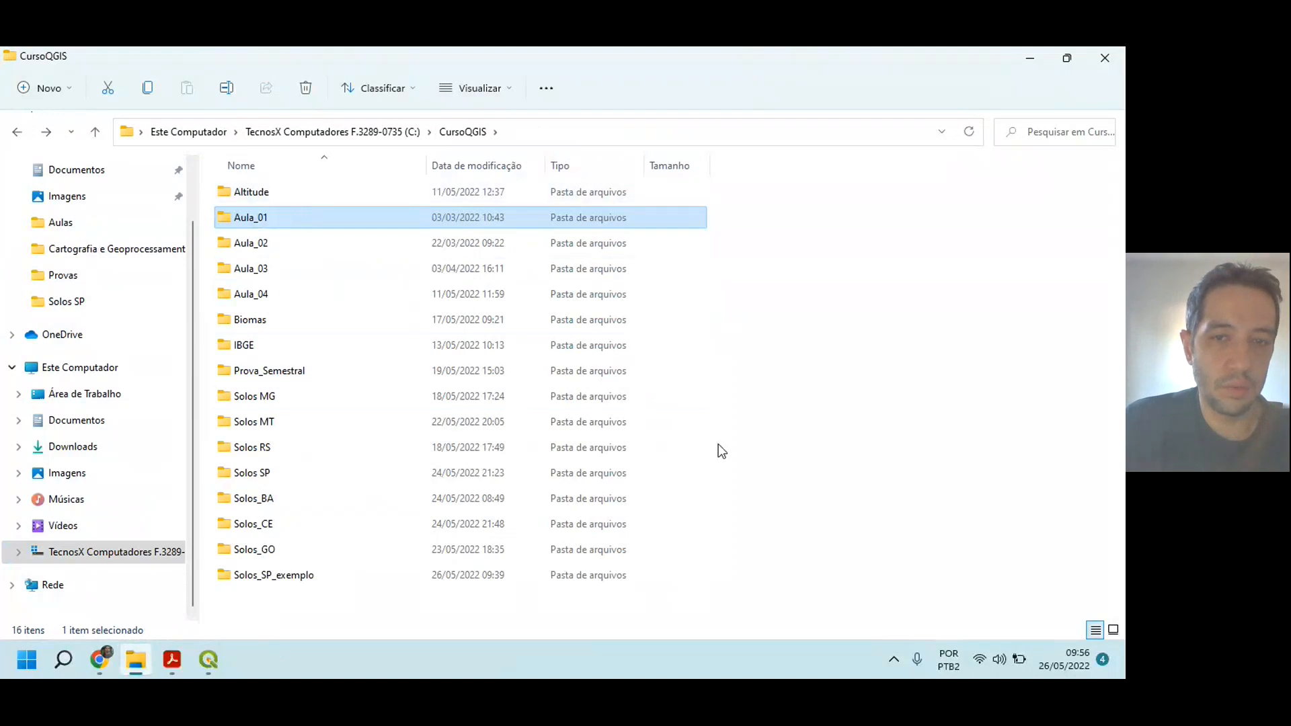
{"action": "left_click_drag", "start_coordinate": [251, 599], "coordinate": [310, 144]}
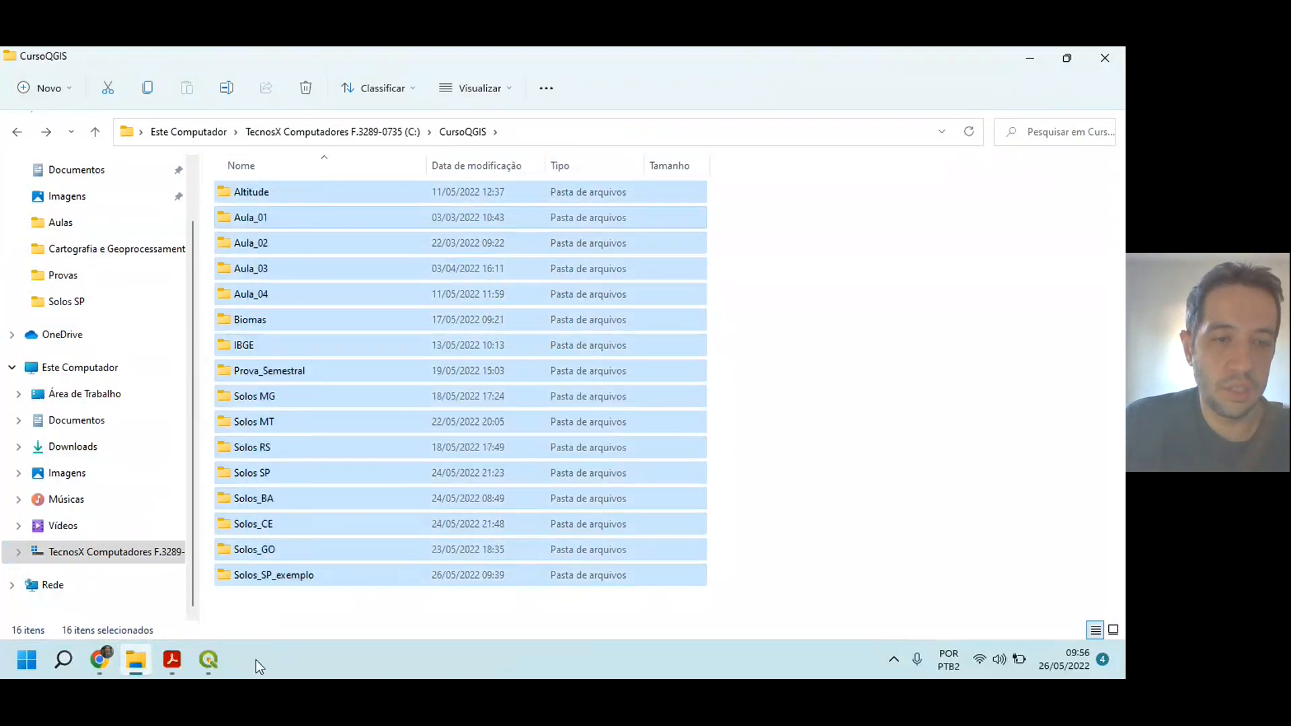
{"action": "left_click", "coordinate": [236, 600]}
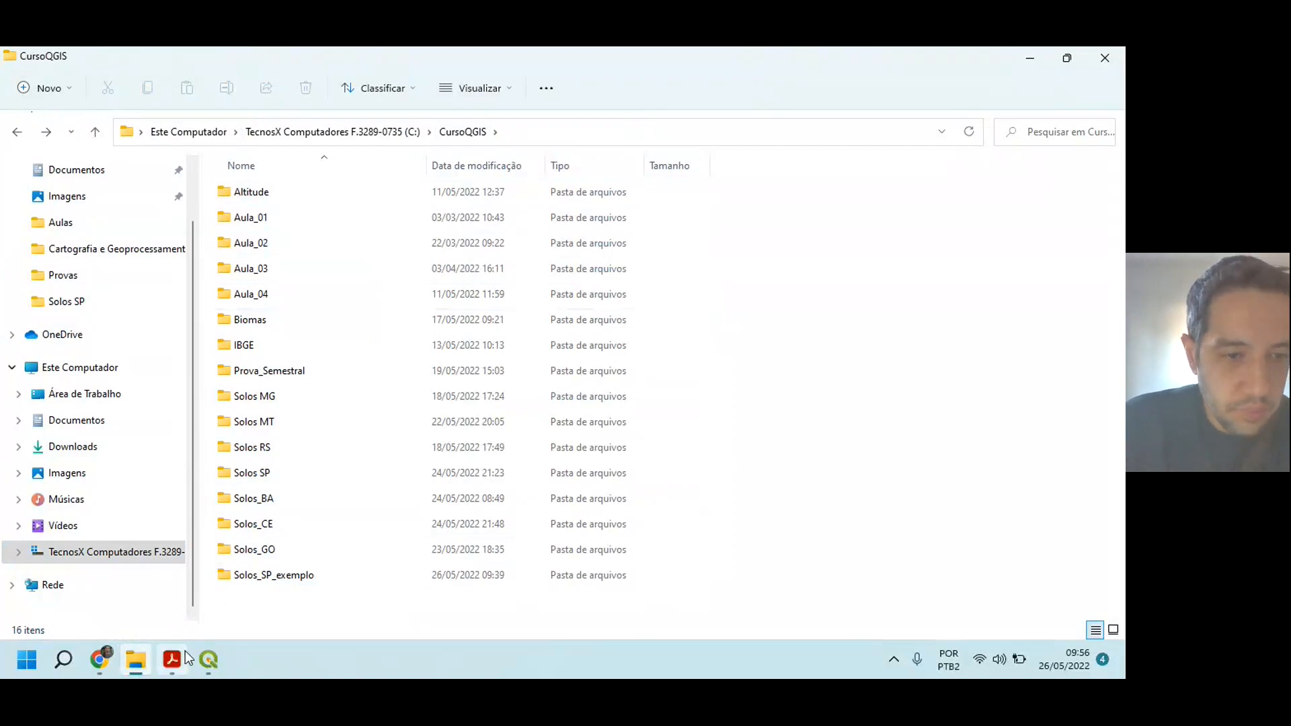
Step: Switch to QGIS and add Mapa_pedologico_BR.shp from the Prova_Semestral folder to the project's layers
{"action": "left_click", "coordinate": [209, 659]}
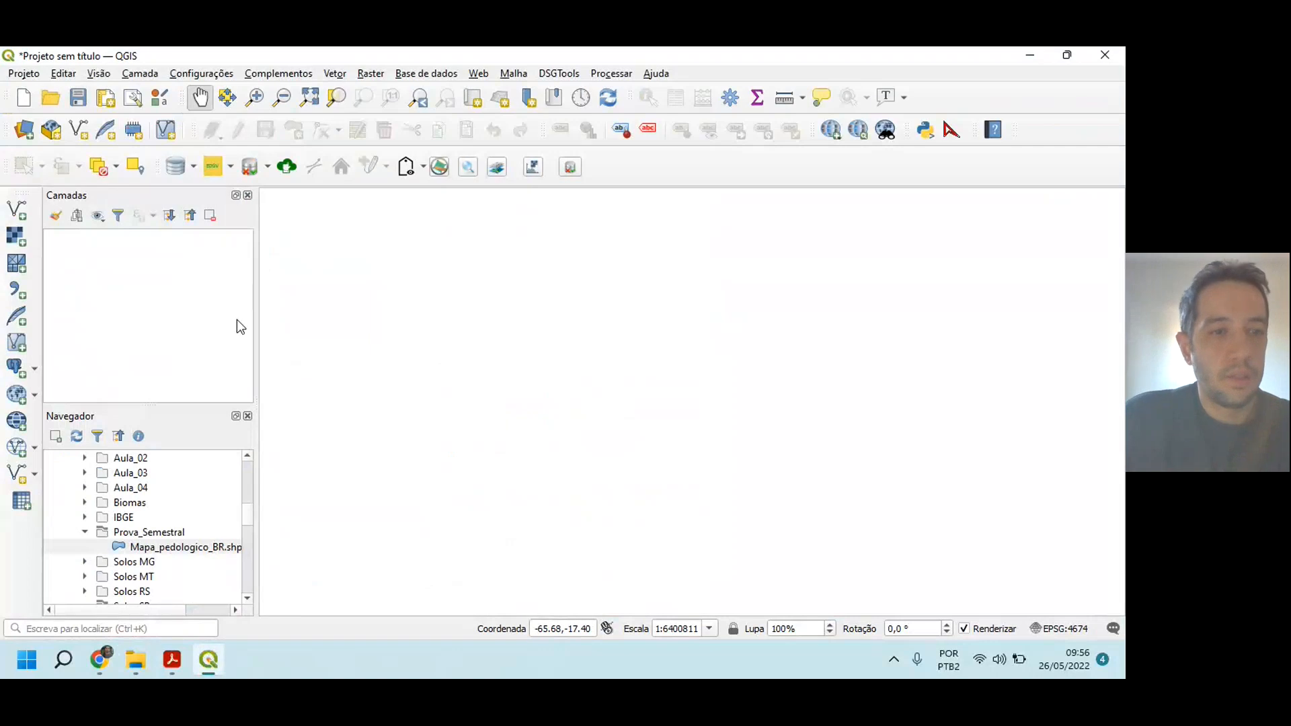
{"action": "left_click", "coordinate": [85, 532]}
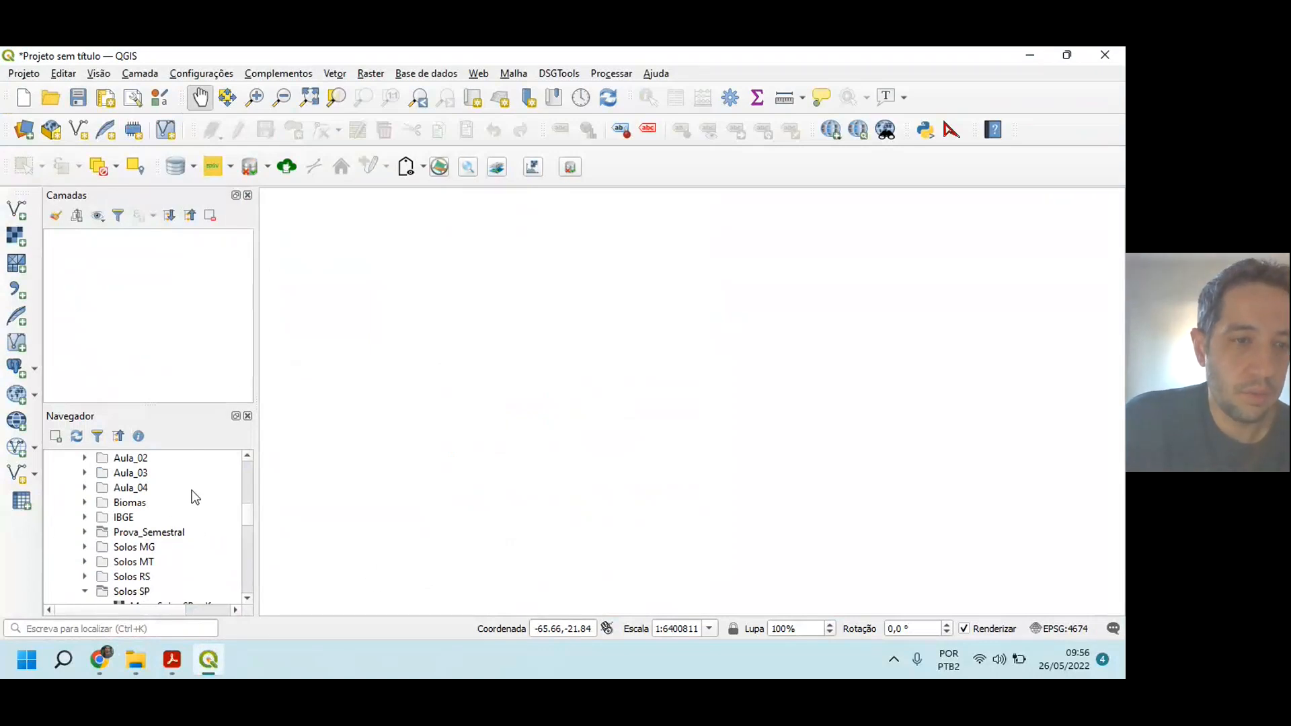
{"action": "left_click", "coordinate": [85, 531]}
{"action": "left_click_drag", "start_coordinate": [178, 550], "coordinate": [145, 293]}
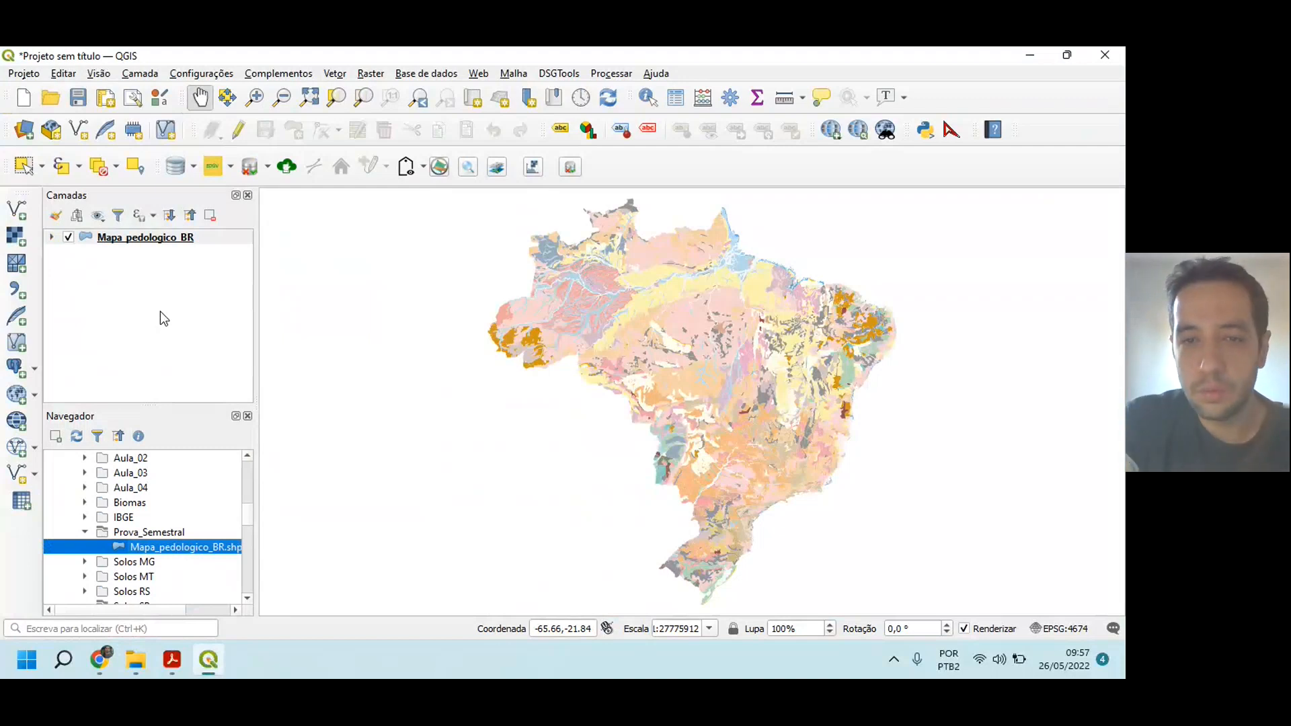
{"action": "left_click_drag", "start_coordinate": [746, 370], "coordinate": [628, 334]}
{"action": "scroll", "coordinate": [686, 330], "scroll_direction": "up", "scroll_amount": 3}
{"action": "scroll", "coordinate": [689, 331], "scroll_direction": "down", "scroll_amount": 3}
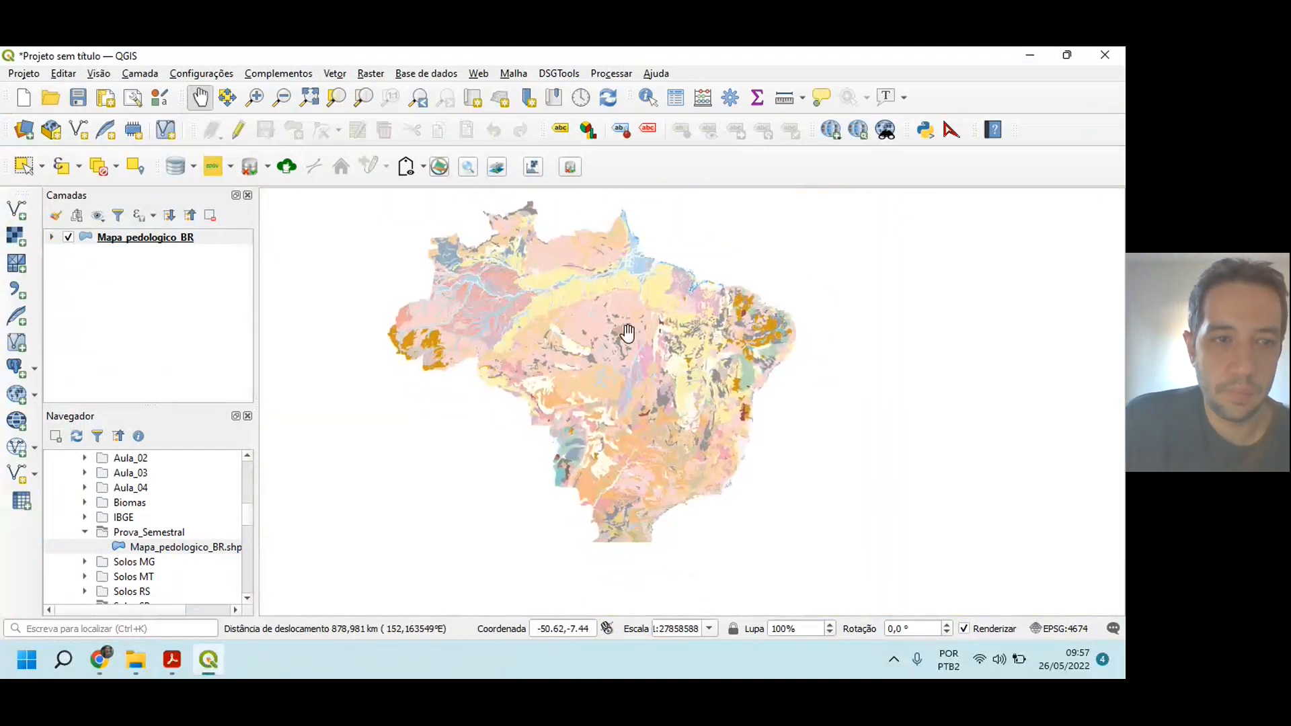
Step: Add br_uf_2020.shp from Aula_01's shapefile\base_cart folder as a layer above Mapa_pedologico_BR
{"action": "scroll", "coordinate": [99, 498], "scroll_direction": "up", "scroll_amount": 1}
{"action": "scroll", "coordinate": [101, 485], "scroll_direction": "up", "scroll_amount": 7}
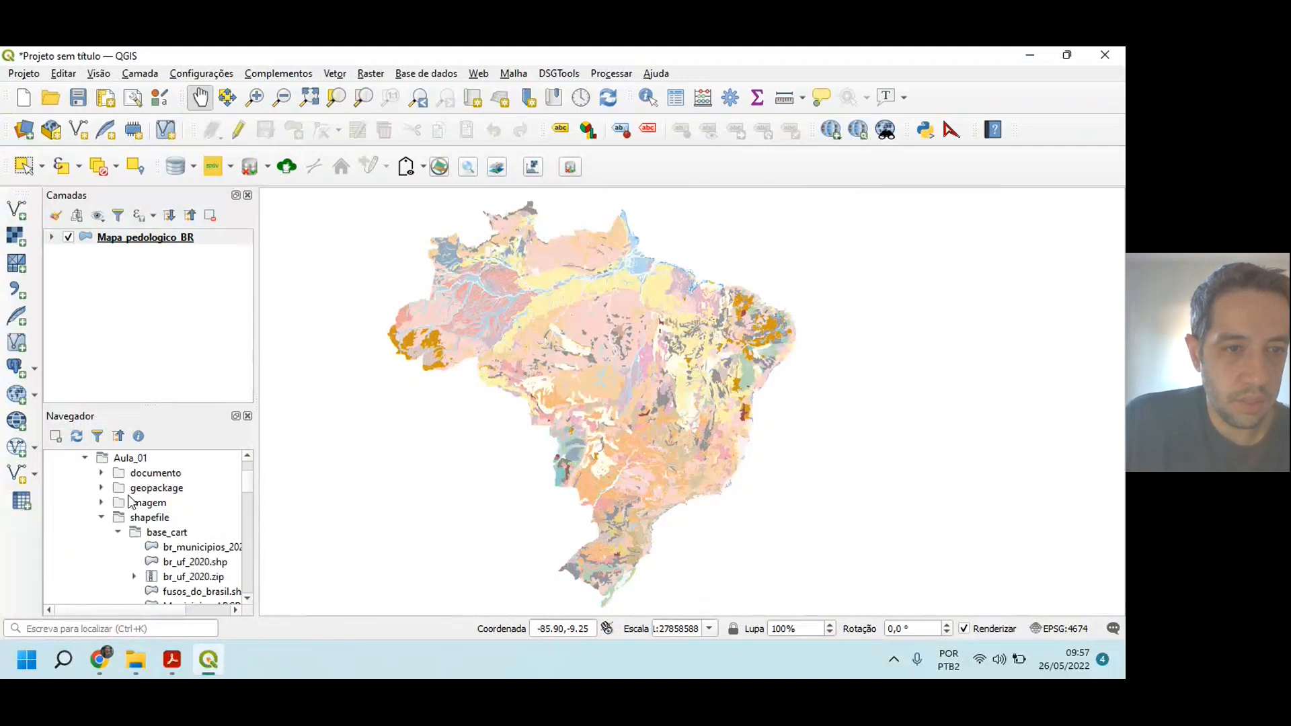
{"action": "left_click_drag", "start_coordinate": [193, 570], "coordinate": [154, 354]}
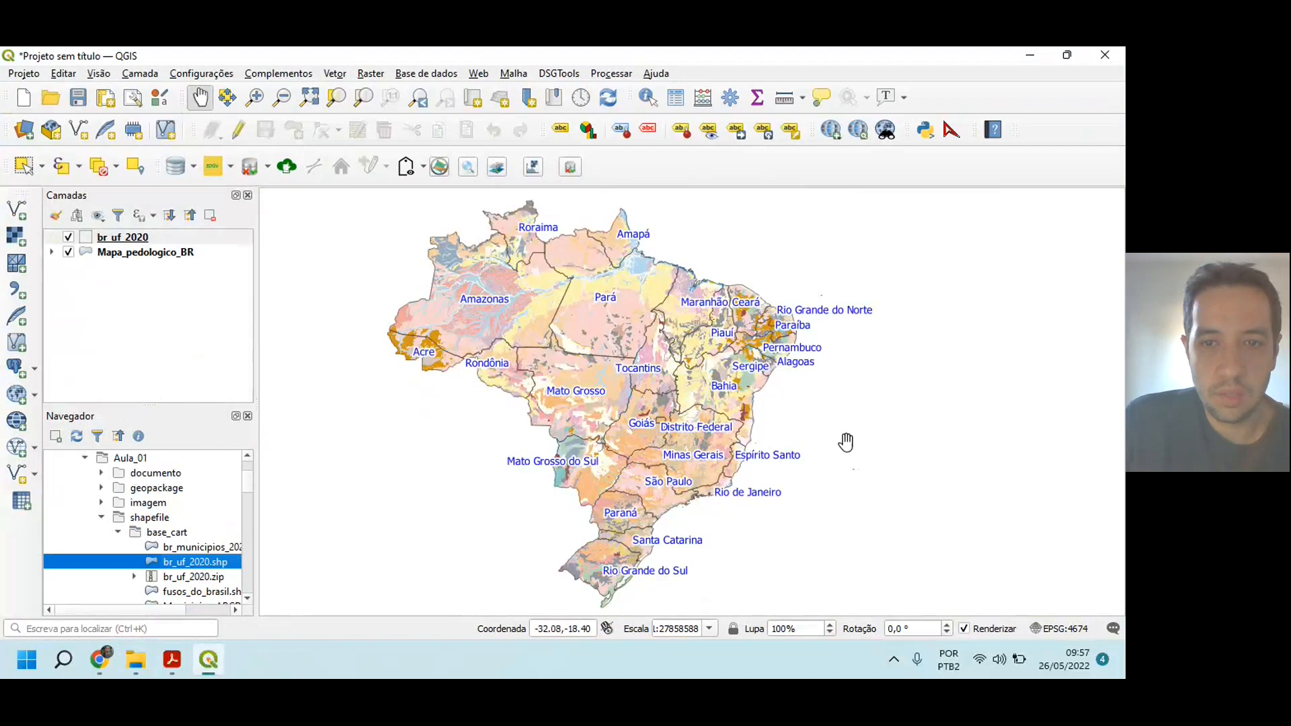
{"action": "left_click_drag", "start_coordinate": [820, 428], "coordinate": [819, 427]}
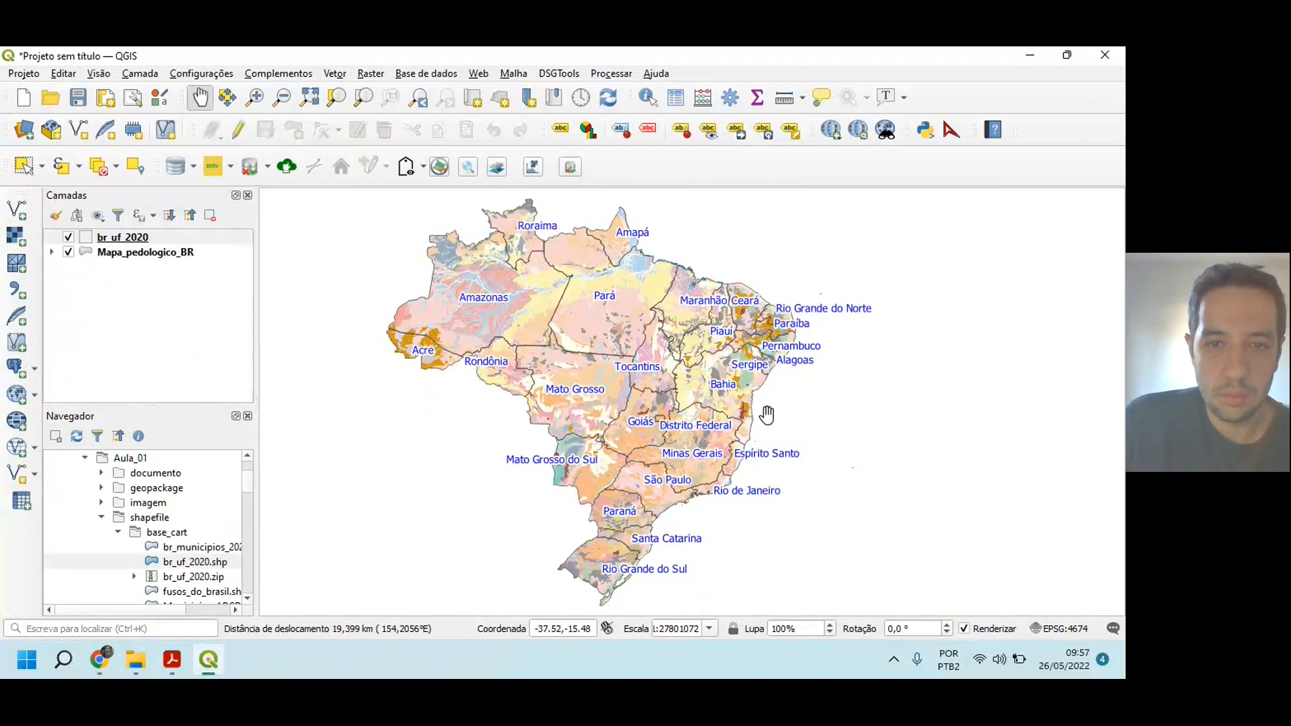
{"action": "scroll", "coordinate": [767, 415], "scroll_direction": "up", "scroll_amount": 1}
{"action": "scroll", "coordinate": [767, 416], "scroll_direction": "down", "scroll_amount": 1}
{"action": "left_click_drag", "start_coordinate": [657, 401], "coordinate": [700, 378]}
Step: Switch to the exam PDF in Acrobat Reader and examine Tabela 1's state assignments for the daytime class
{"action": "left_click", "coordinate": [172, 659]}
{"action": "left_click", "coordinate": [110, 591]}
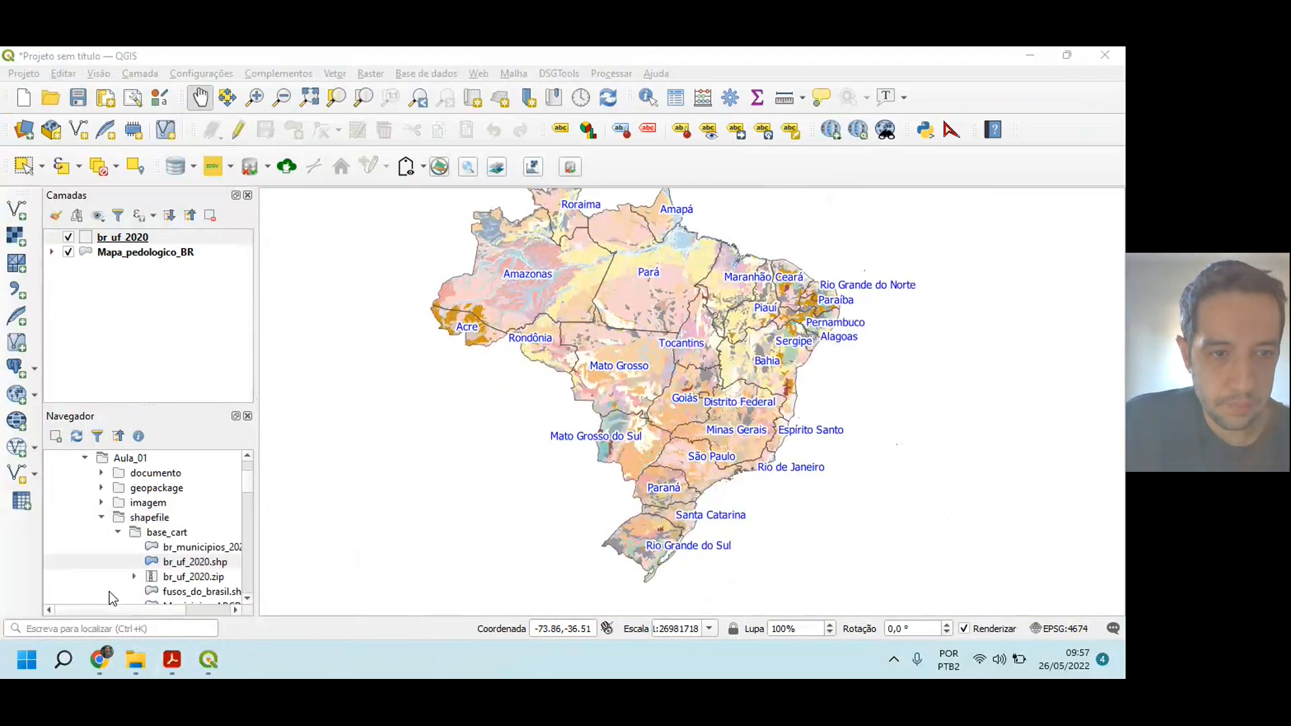
{"action": "scroll", "coordinate": [420, 467], "scroll_direction": "down", "scroll_amount": 2}
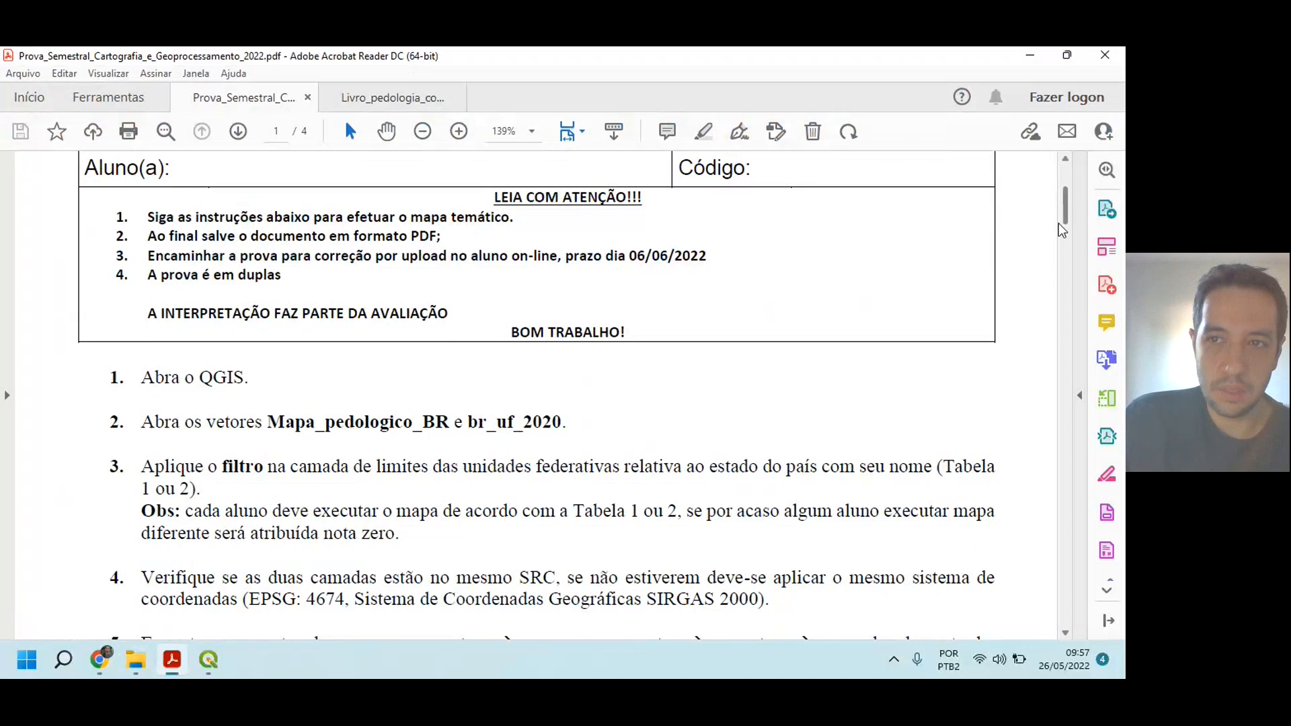
{"action": "left_click_drag", "start_coordinate": [1066, 207], "coordinate": [1074, 309]}
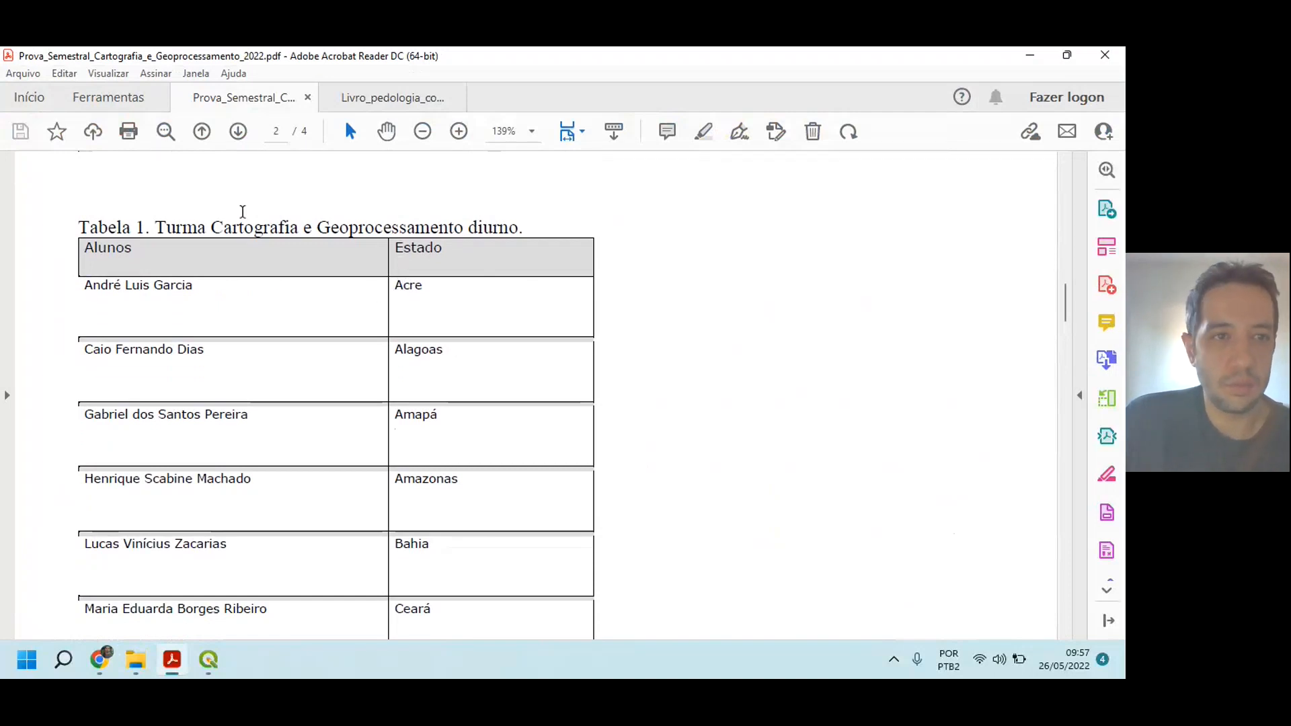
{"action": "left_click_drag", "start_coordinate": [78, 227], "coordinate": [524, 228]}
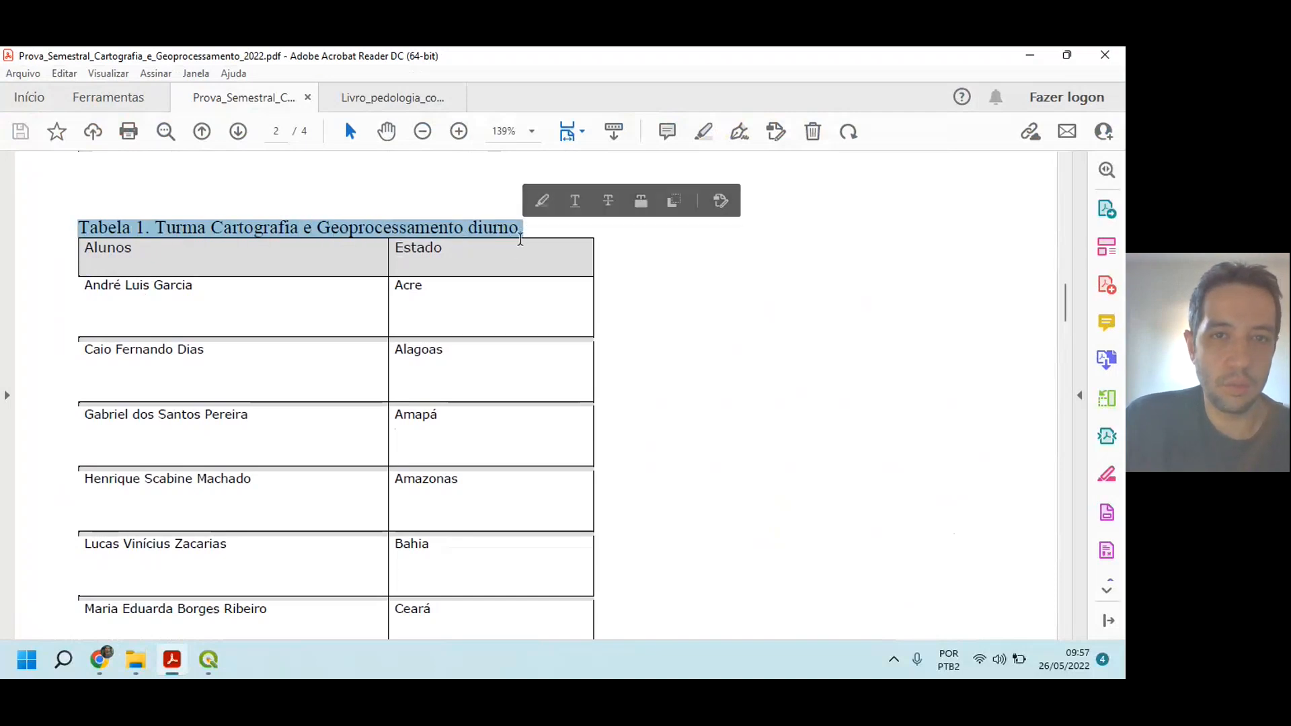
{"action": "left_click", "coordinate": [498, 234]}
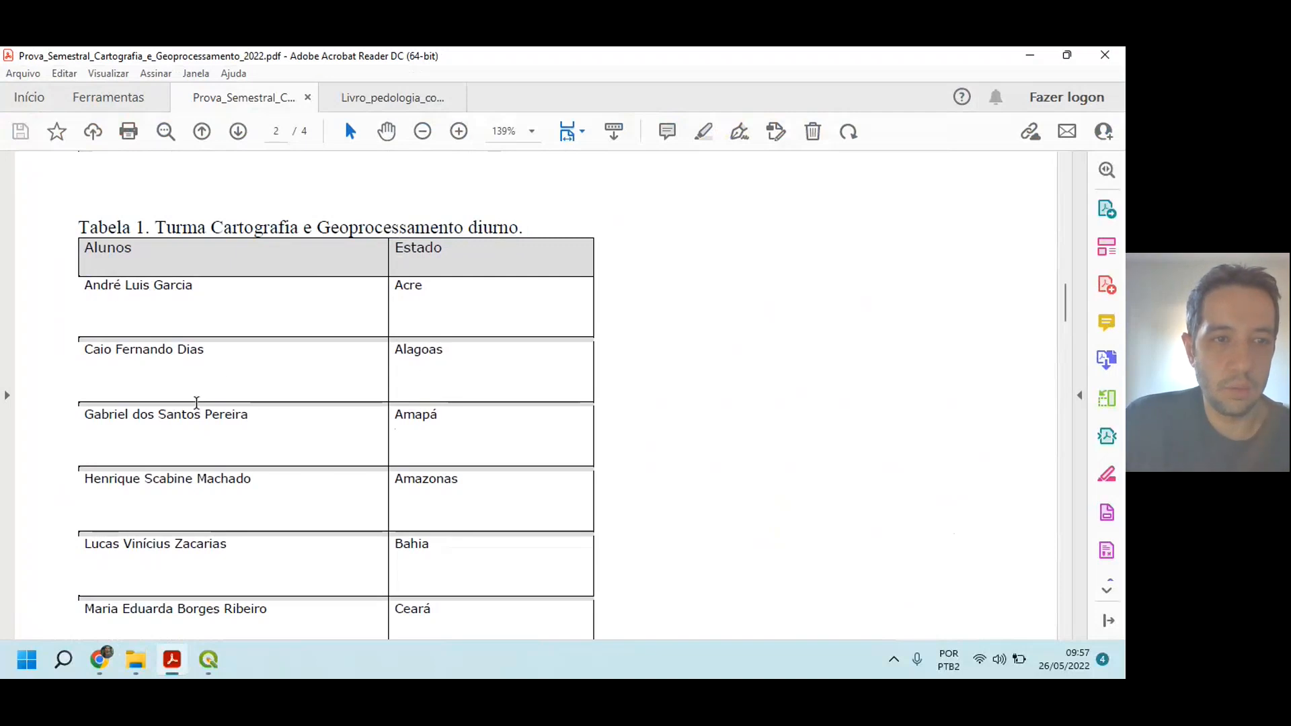
Step: Examine Tabela 2's state assignments for the evening class in the exam PDF
{"action": "scroll", "coordinate": [374, 452], "scroll_direction": "down", "scroll_amount": 5}
{"action": "scroll", "coordinate": [375, 445], "scroll_direction": "down", "scroll_amount": 6}
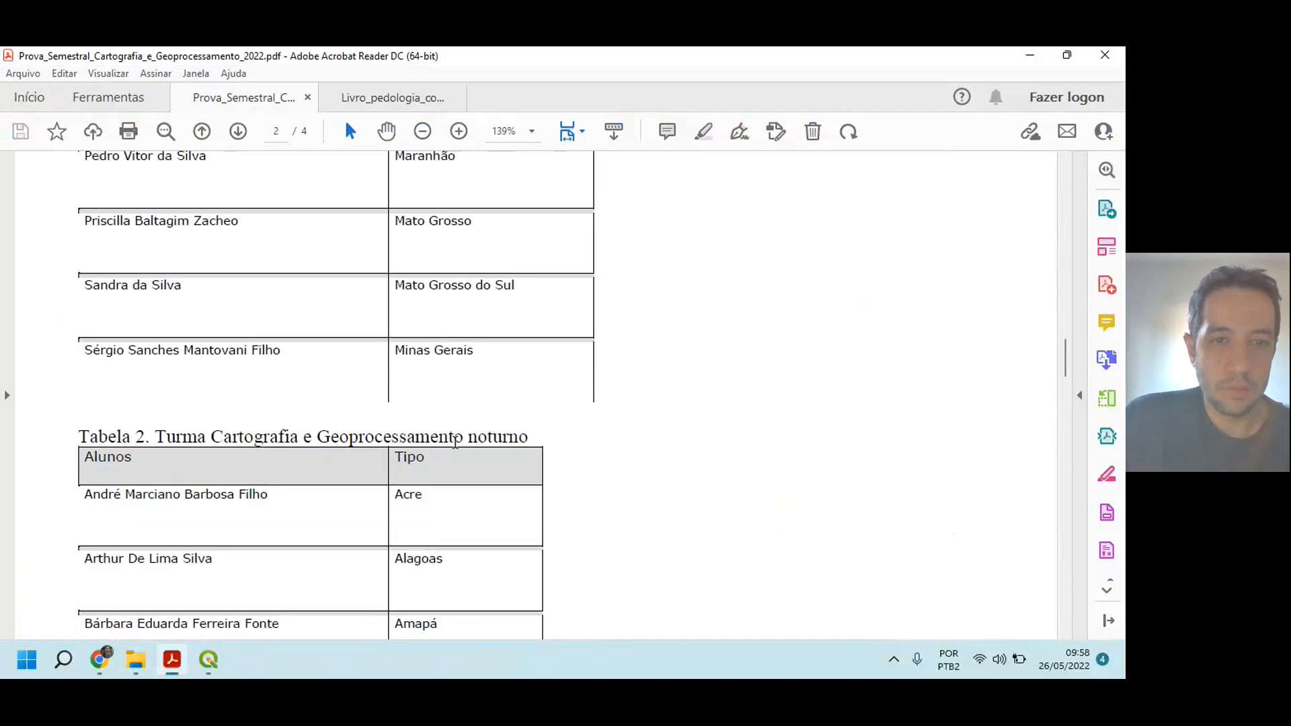
{"action": "double_click", "coordinate": [475, 438]}
{"action": "left_click", "coordinate": [495, 466]}
{"action": "scroll", "coordinate": [210, 445], "scroll_direction": "down", "scroll_amount": 1}
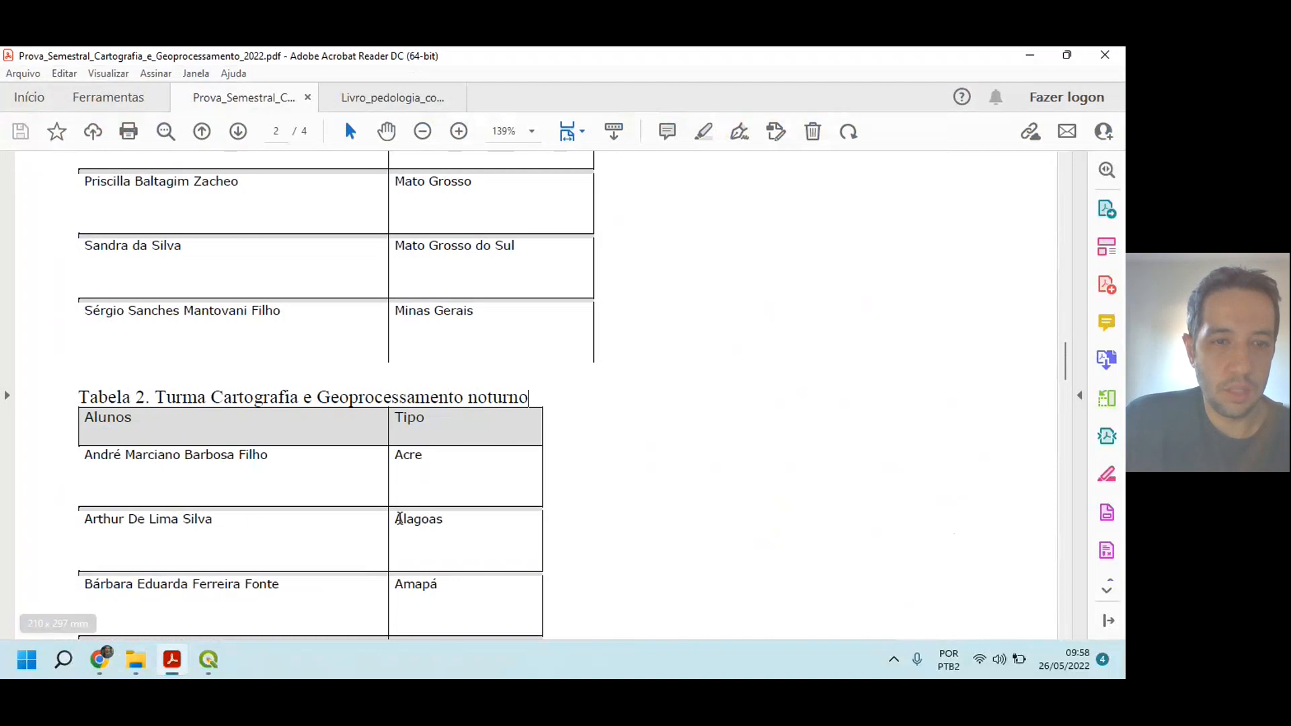
Step: Examine the remaining rows of Tabela 2 down to the end of the exam document
{"action": "scroll", "coordinate": [396, 517], "scroll_direction": "down", "scroll_amount": 1}
{"action": "scroll", "coordinate": [396, 518], "scroll_direction": "down", "scroll_amount": 15}
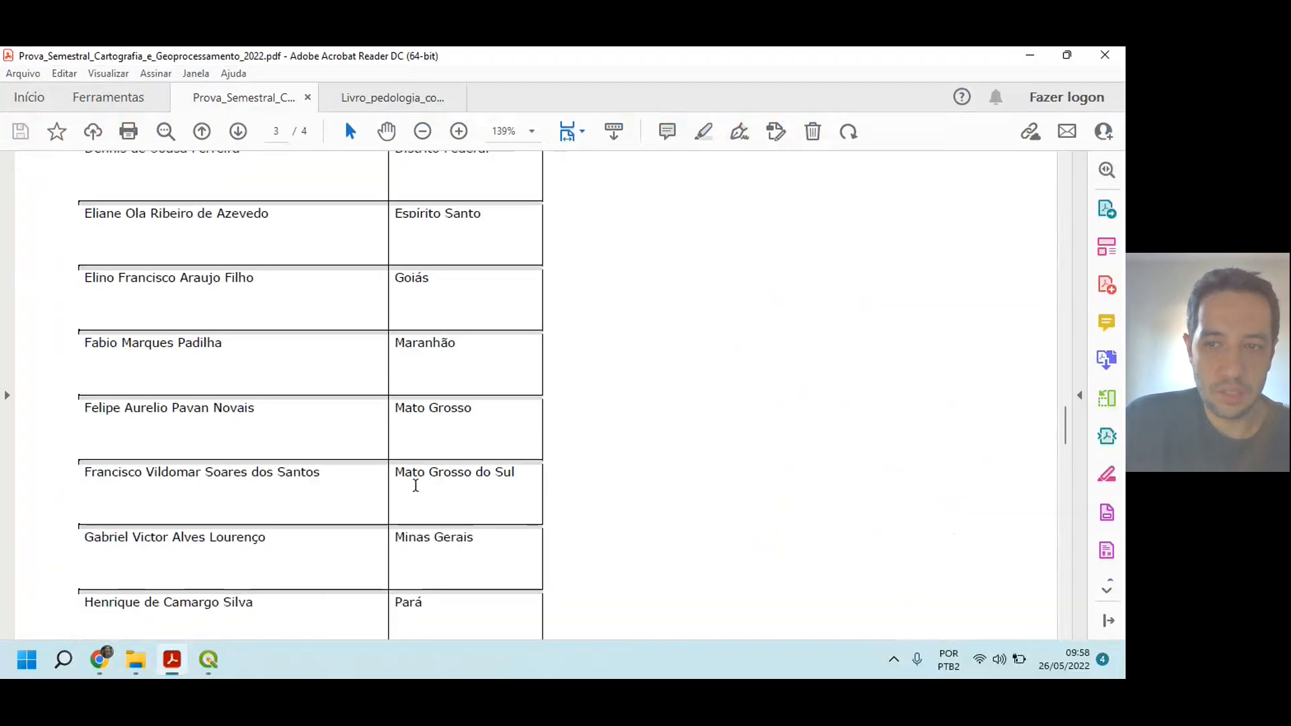
{"action": "scroll", "coordinate": [415, 486], "scroll_direction": "down", "scroll_amount": 15}
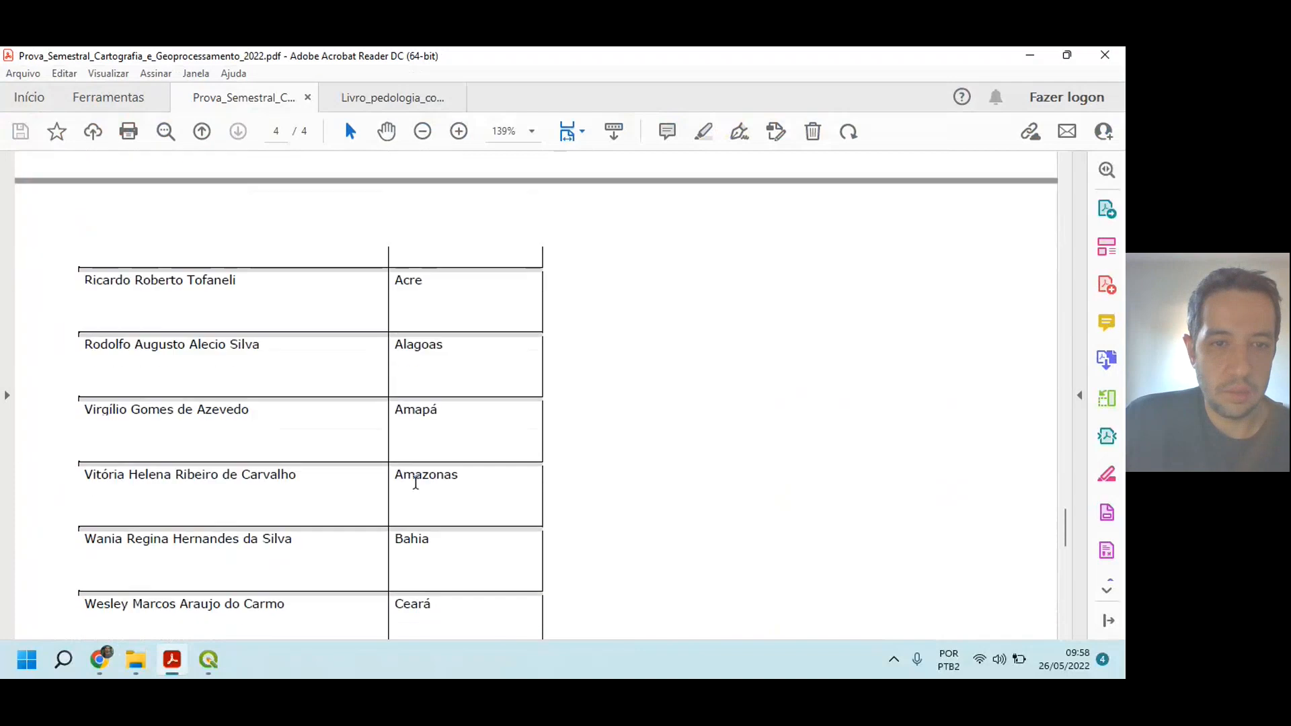
{"action": "scroll", "coordinate": [435, 485], "scroll_direction": "down", "scroll_amount": 3}
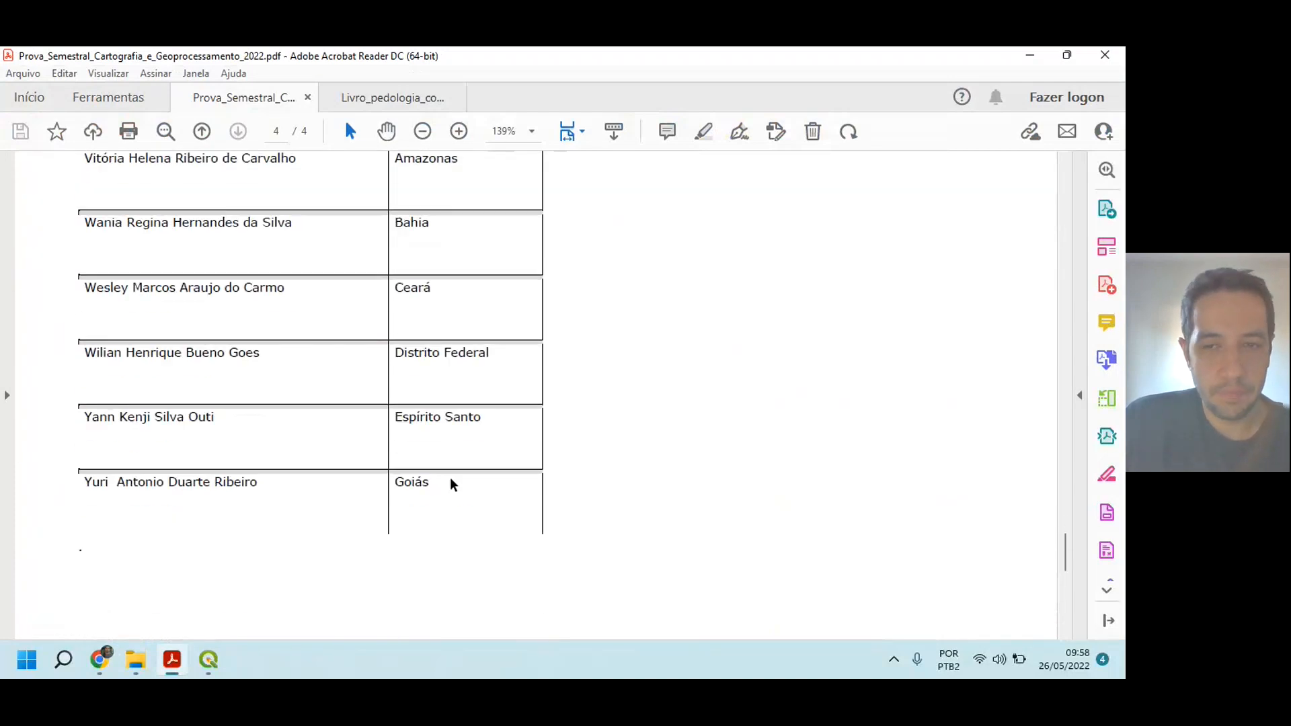
{"action": "scroll", "coordinate": [450, 484], "scroll_direction": "down", "scroll_amount": 3}
{"action": "scroll", "coordinate": [452, 484], "scroll_direction": "up", "scroll_amount": 3}
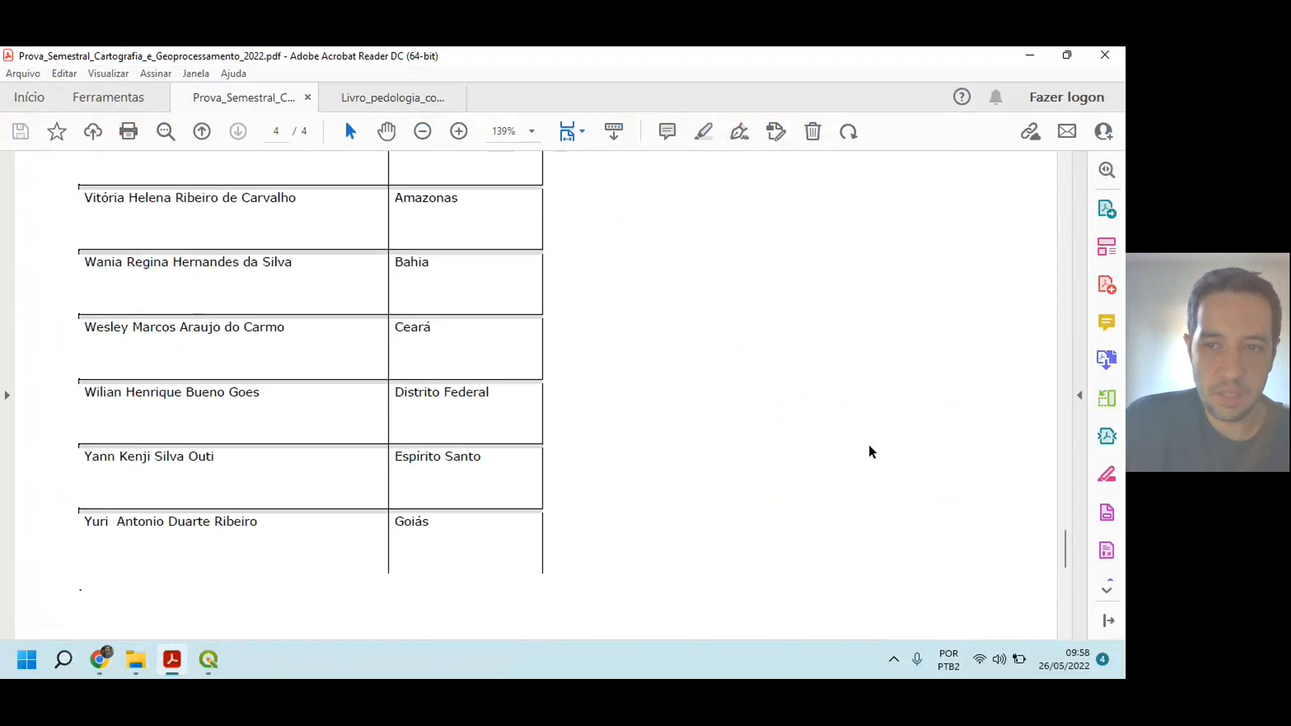
Step: Return to the exam's first page and read item 3 and its note about filtering the federative units layer by state
{"action": "left_click_drag", "start_coordinate": [1068, 556], "coordinate": [1065, 222]}
{"action": "left_click_drag", "start_coordinate": [121, 350], "coordinate": [111, 344]}
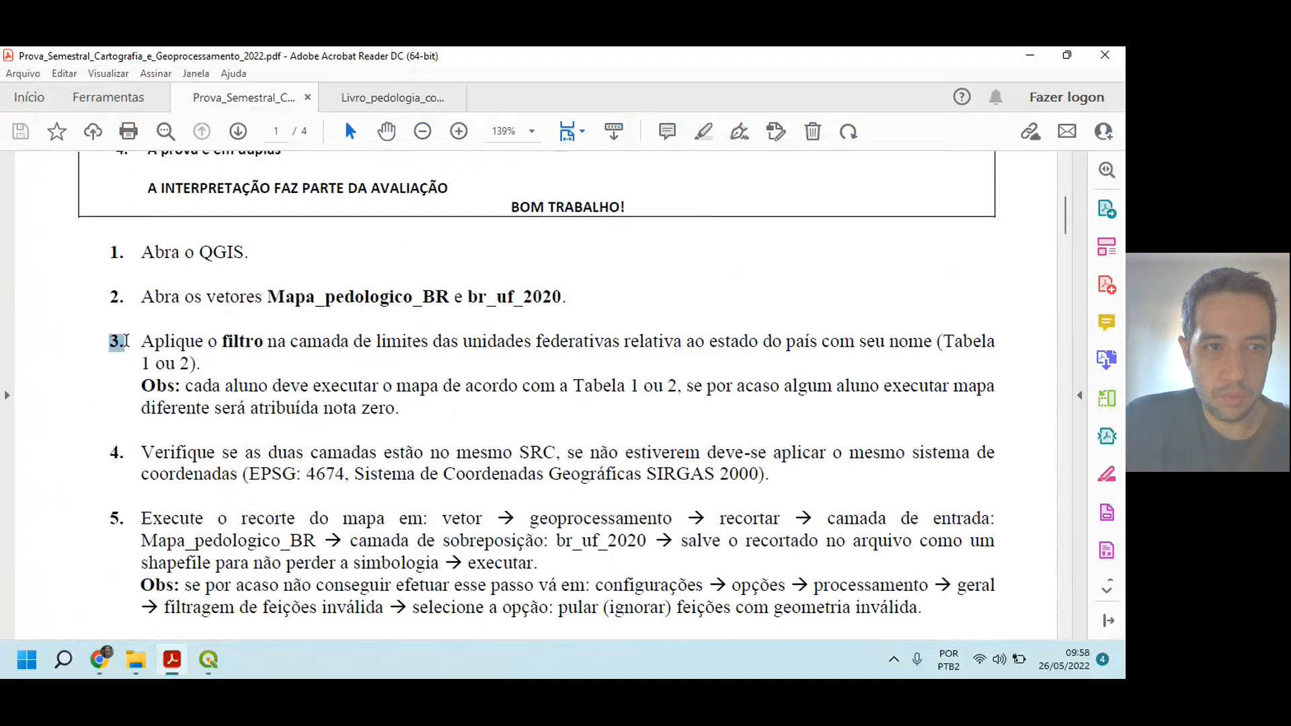
{"action": "left_click_drag", "start_coordinate": [143, 387], "coordinate": [397, 419]}
{"action": "left_click", "coordinate": [459, 408]}
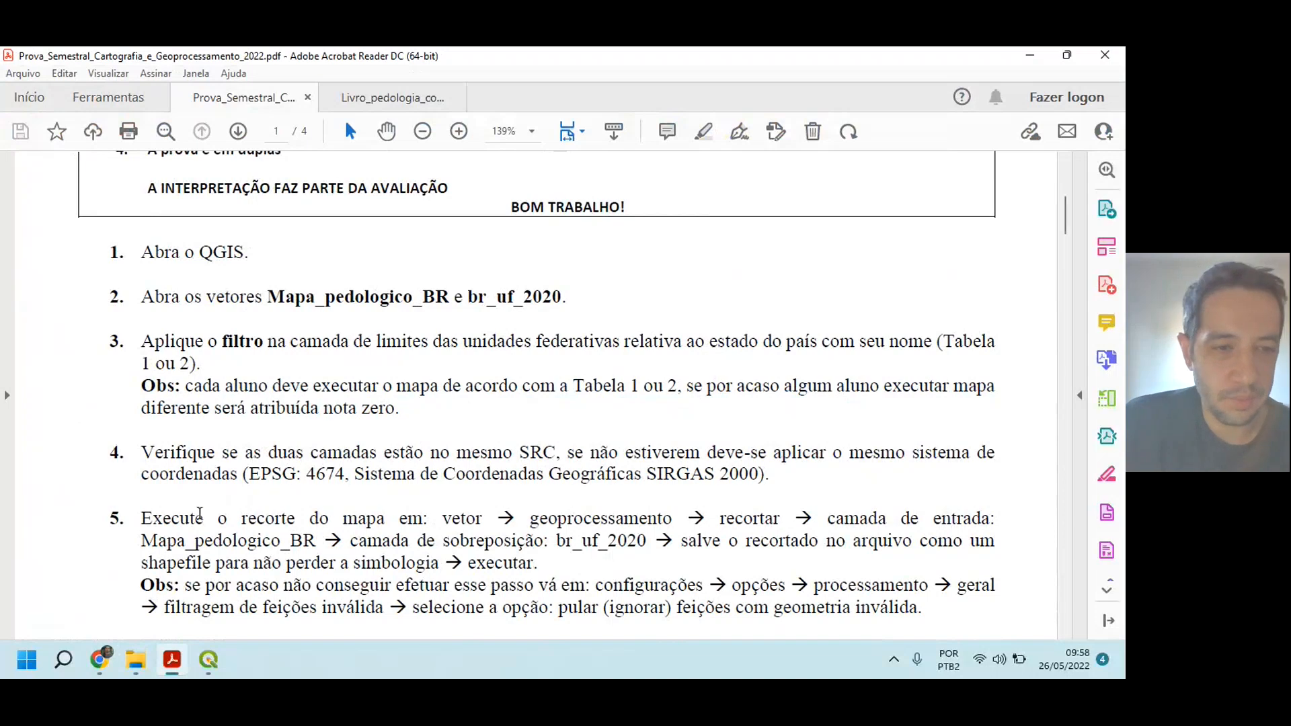
Step: Switch to QGIS and begin a filter on the br_uf_2020 layer with the expression "NM_UF" =
{"action": "left_click", "coordinate": [208, 660]}
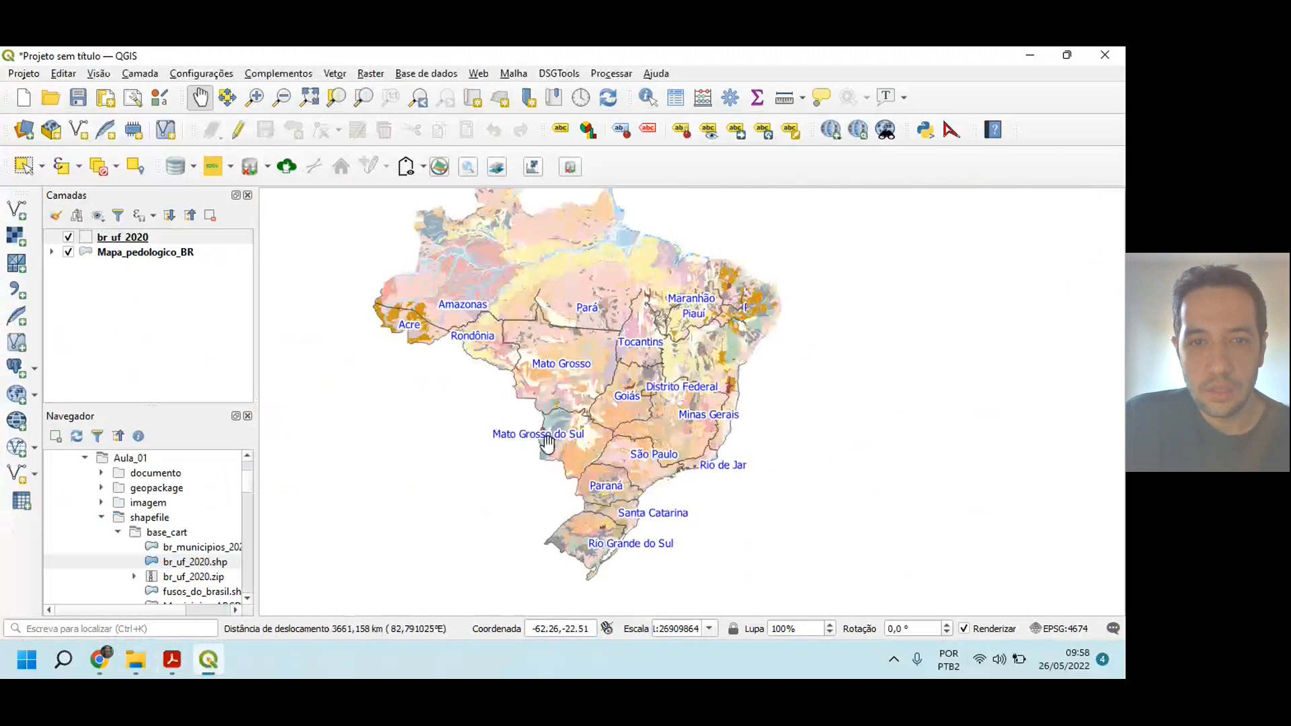
{"action": "left_click_drag", "start_coordinate": [594, 422], "coordinate": [598, 444]}
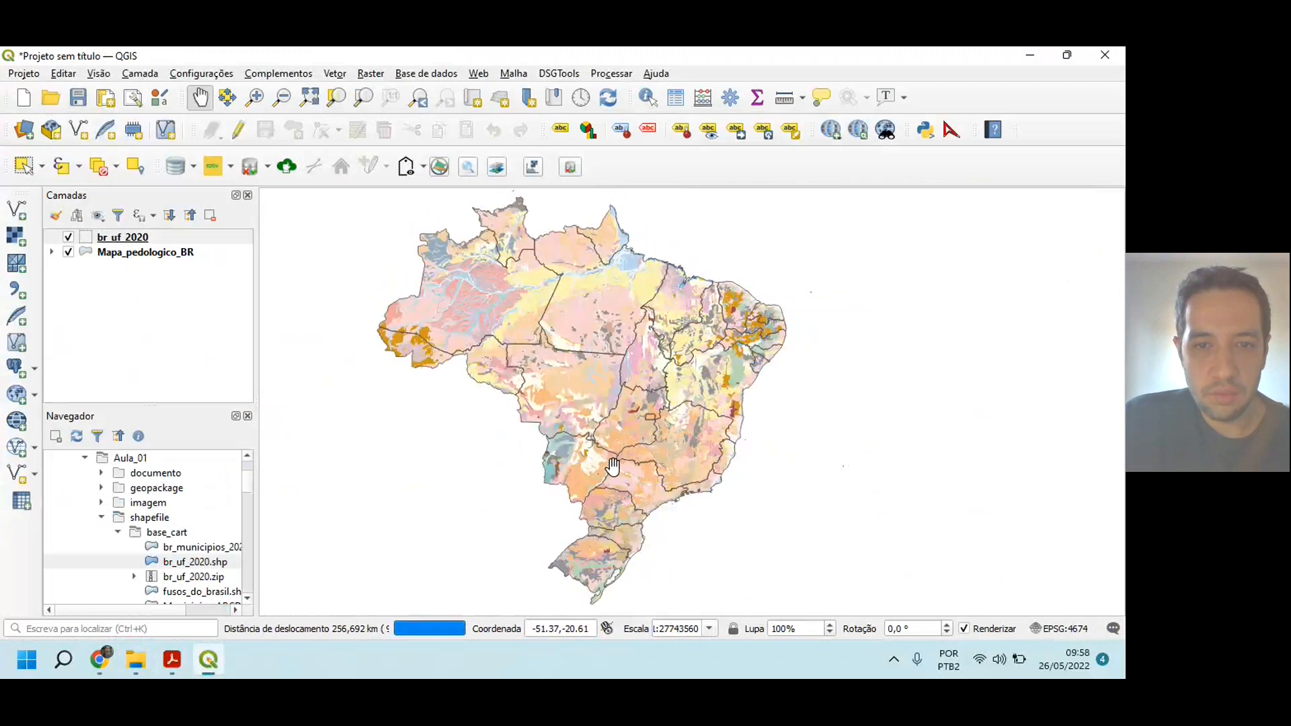
{"action": "scroll", "coordinate": [612, 465], "scroll_direction": "up", "scroll_amount": 1}
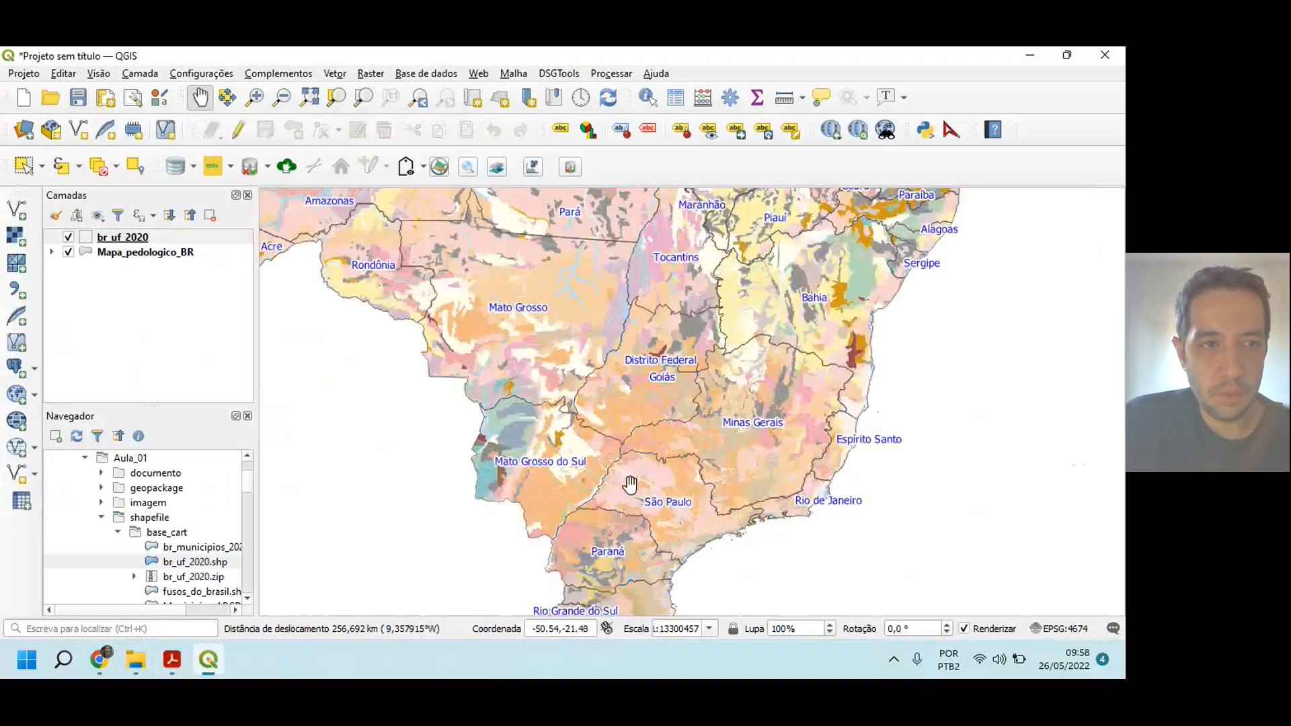
{"action": "right_click", "coordinate": [124, 237]}
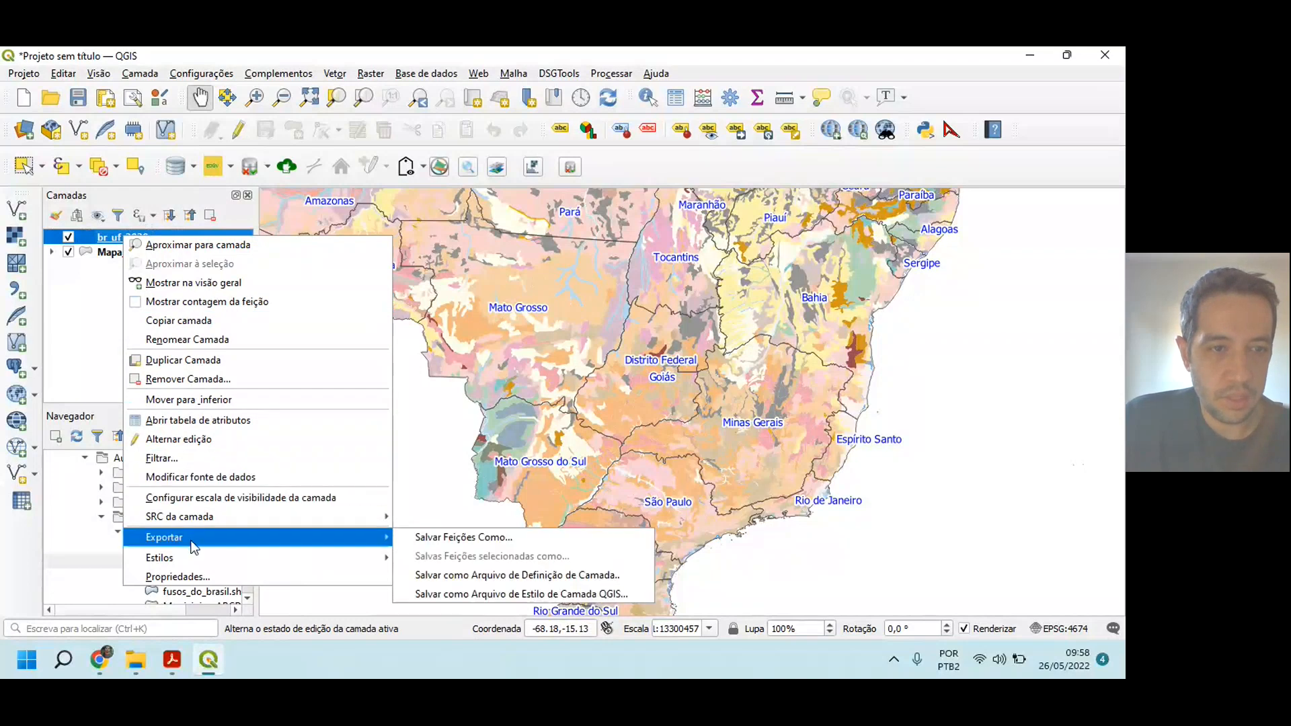
{"action": "left_click", "coordinate": [201, 460]}
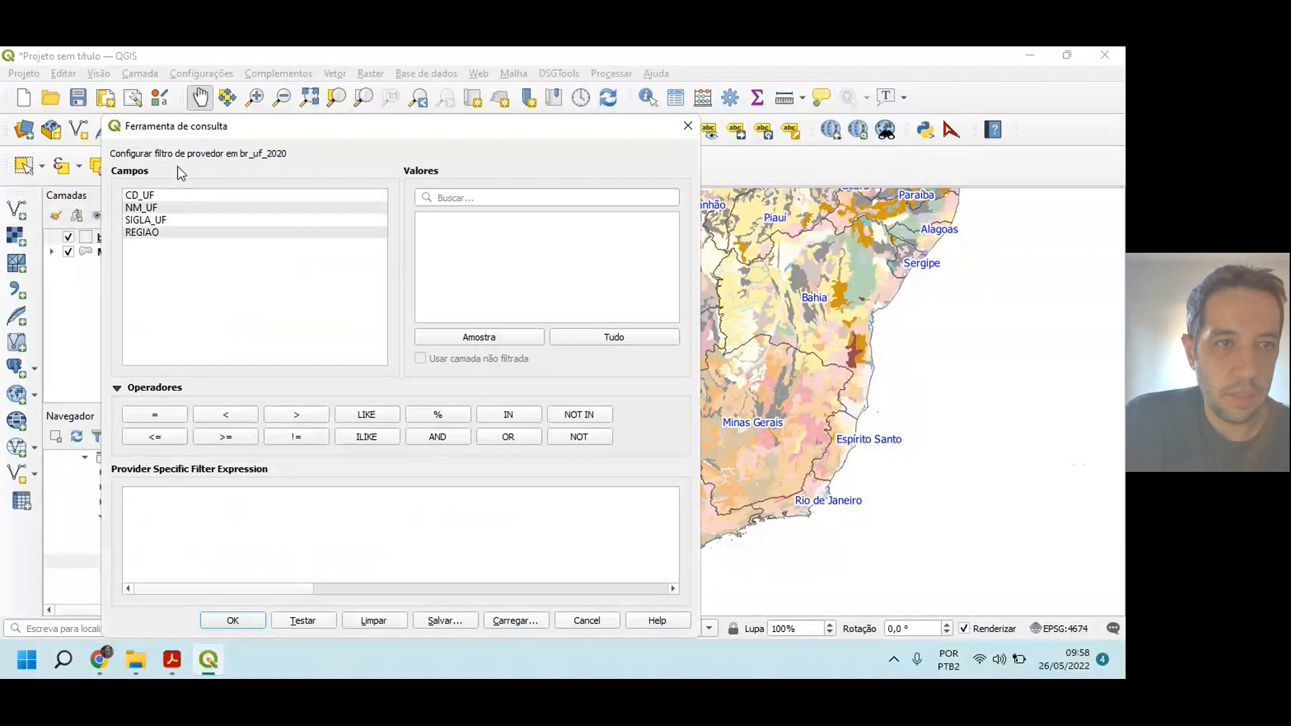
{"action": "double_click", "coordinate": [143, 208]}
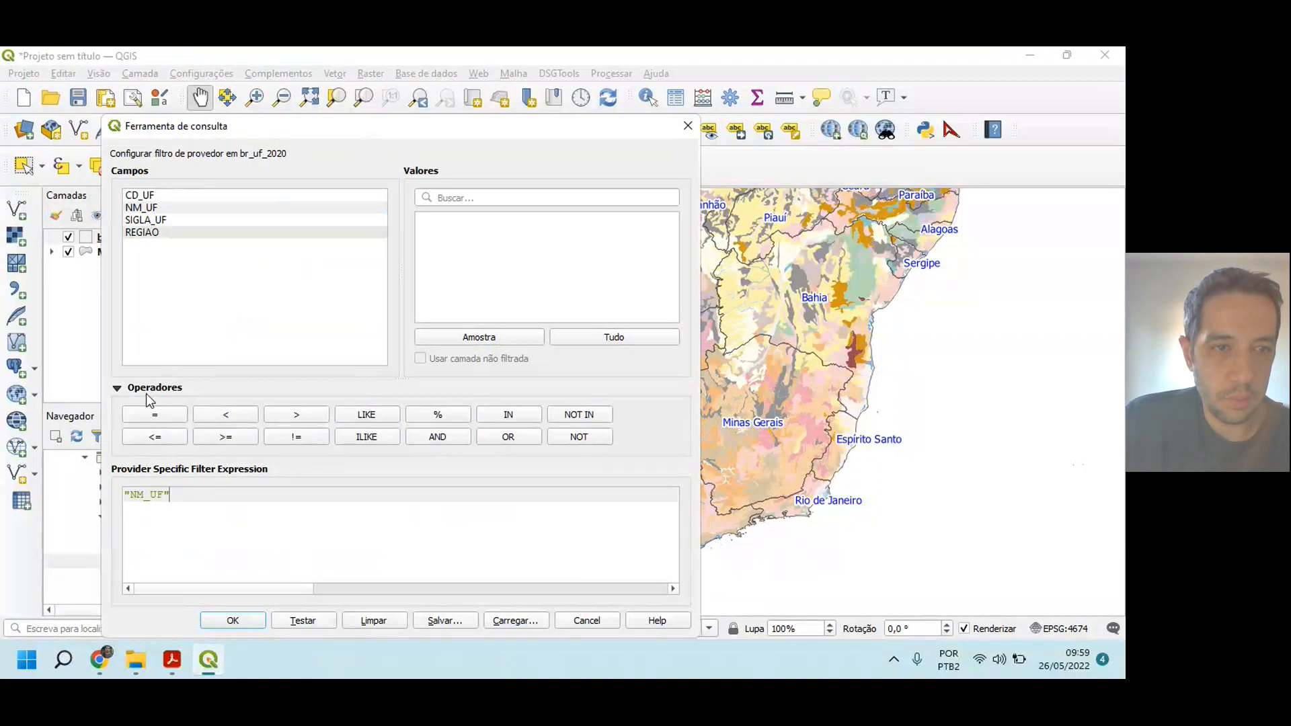
{"action": "left_click", "coordinate": [164, 411]}
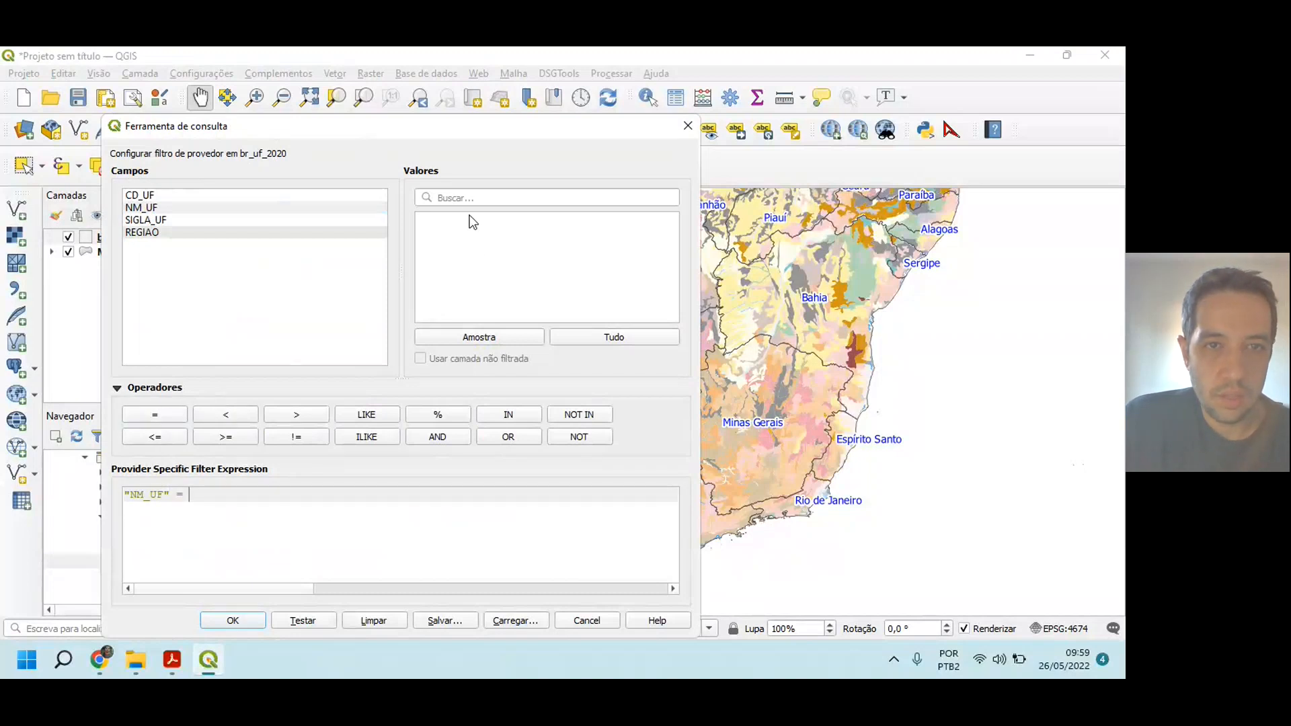
Step: List all NM_UF values, complete the filter expression with 'São Paulo' and apply it to br_uf_2020
{"action": "left_click", "coordinate": [573, 335]}
{"action": "scroll", "coordinate": [514, 263], "scroll_direction": "down", "scroll_amount": 3}
{"action": "scroll", "coordinate": [516, 268], "scroll_direction": "down", "scroll_amount": 4}
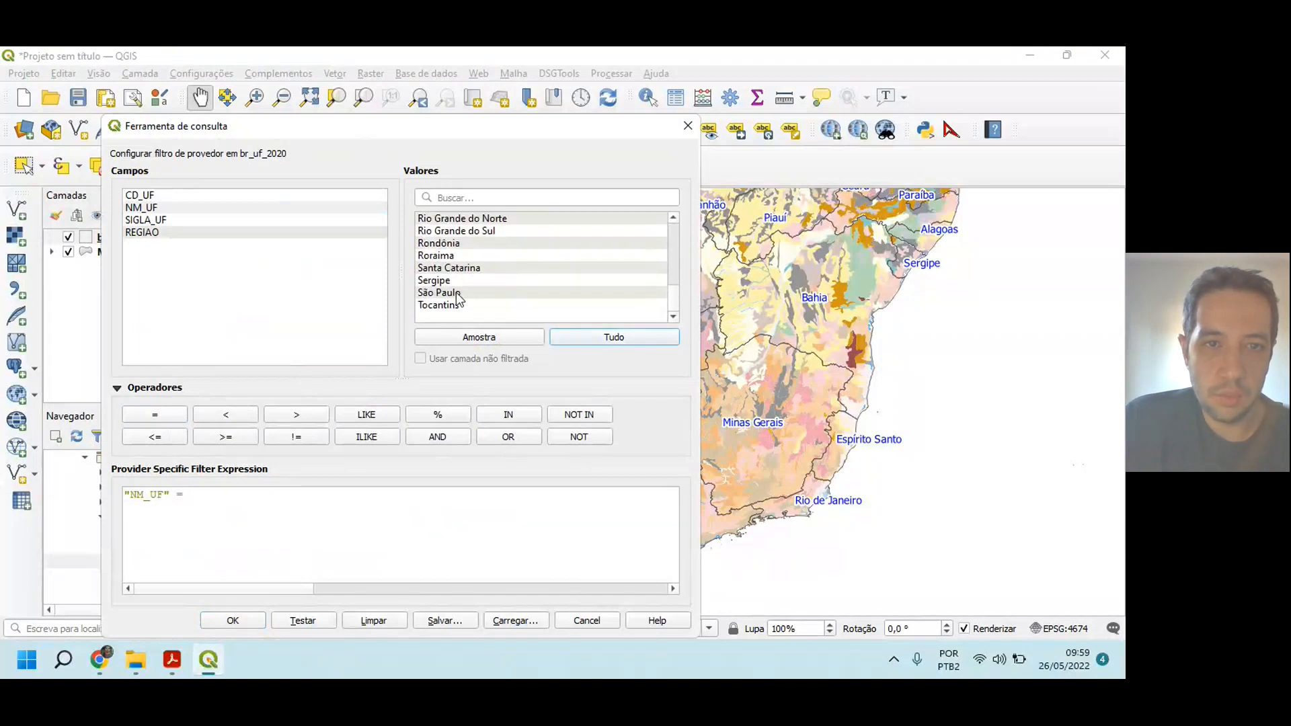
{"action": "left_click", "coordinate": [456, 293]}
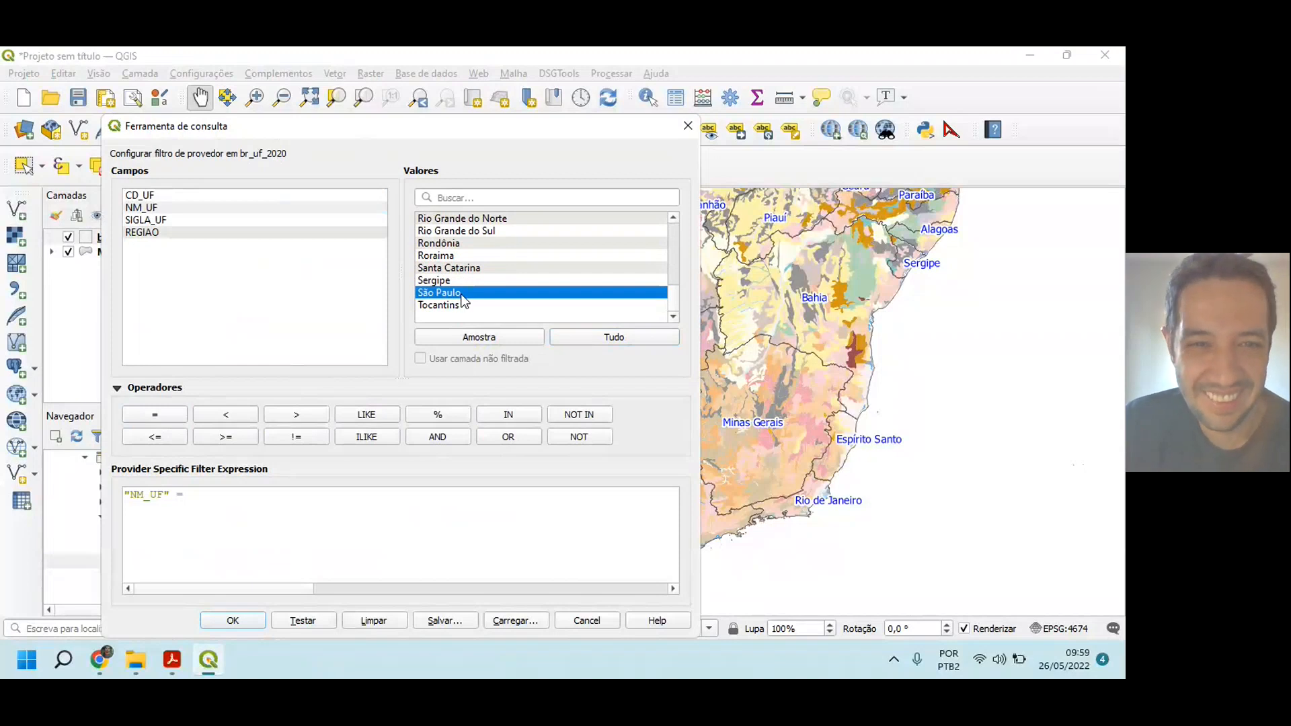
{"action": "double_click", "coordinate": [461, 298]}
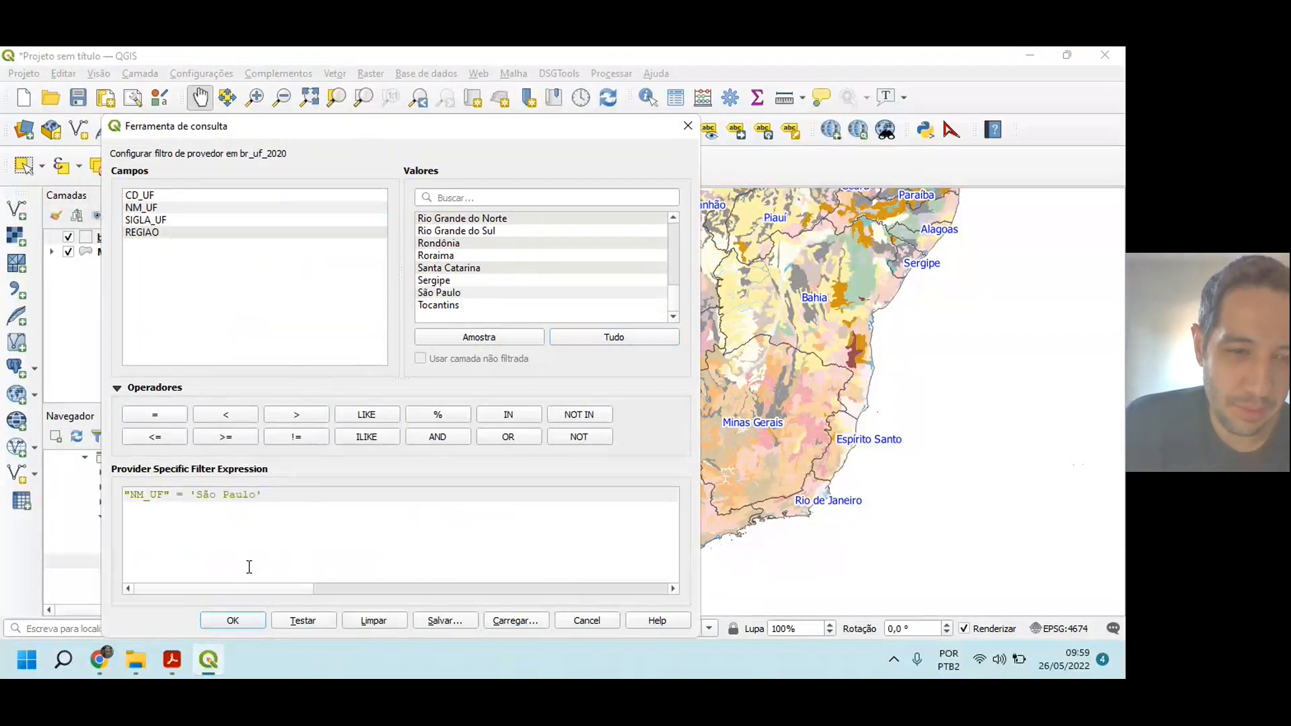
{"action": "left_click", "coordinate": [246, 625]}
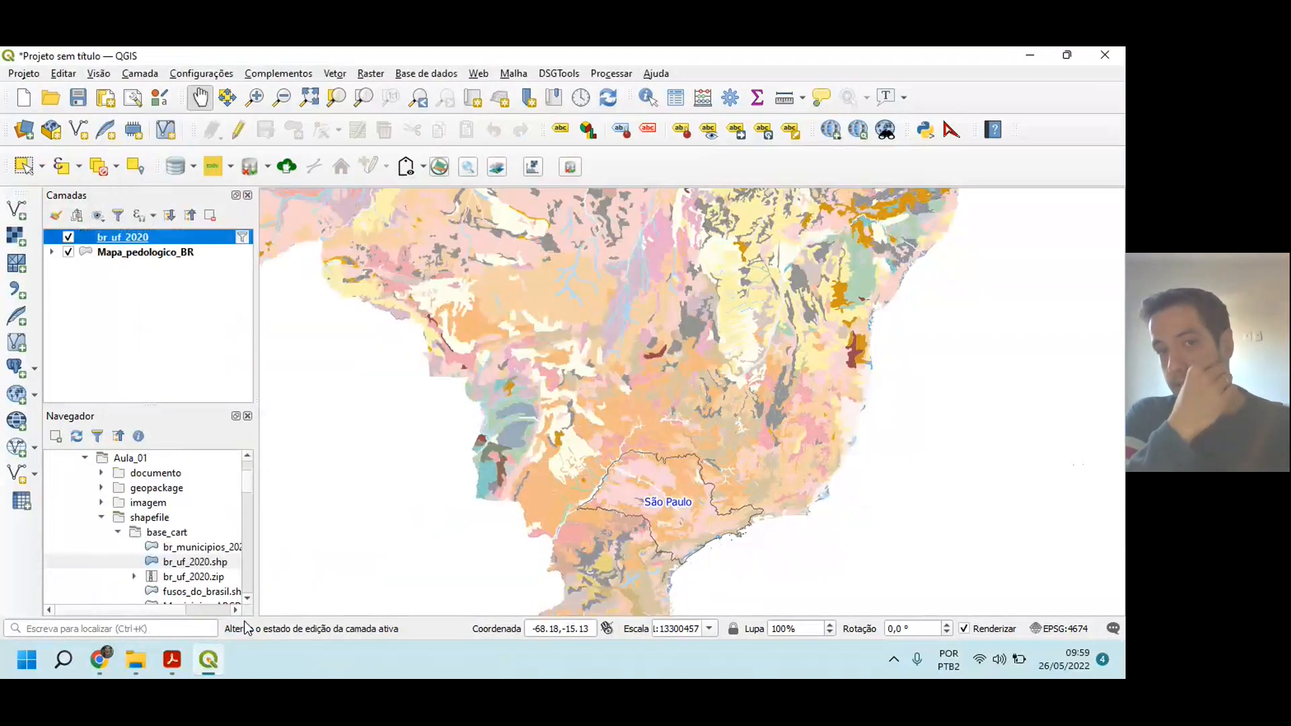
Step: Inspect the São Paulo outline on the map, and switch to the exam PDF to read item 4 on matching the layers' SRC
{"action": "left_click_drag", "start_coordinate": [632, 513], "coordinate": [614, 436]}
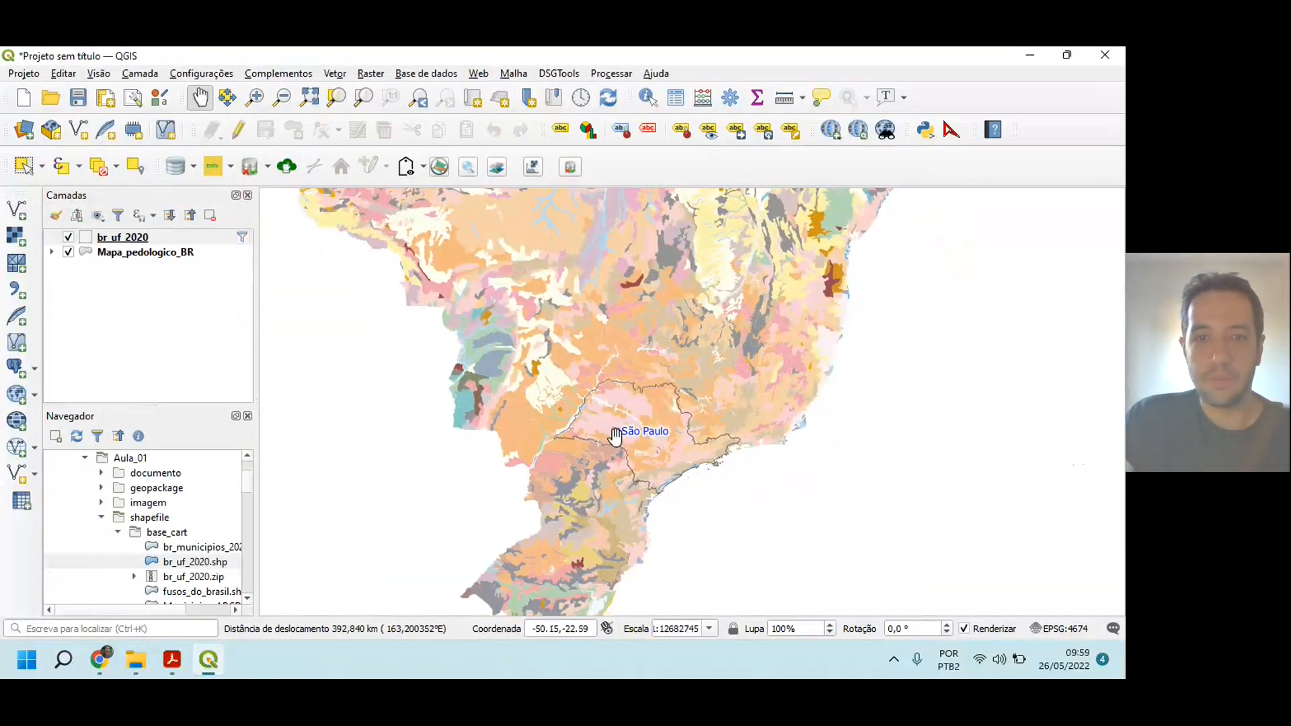
{"action": "scroll", "coordinate": [615, 436], "scroll_direction": "up", "scroll_amount": 1}
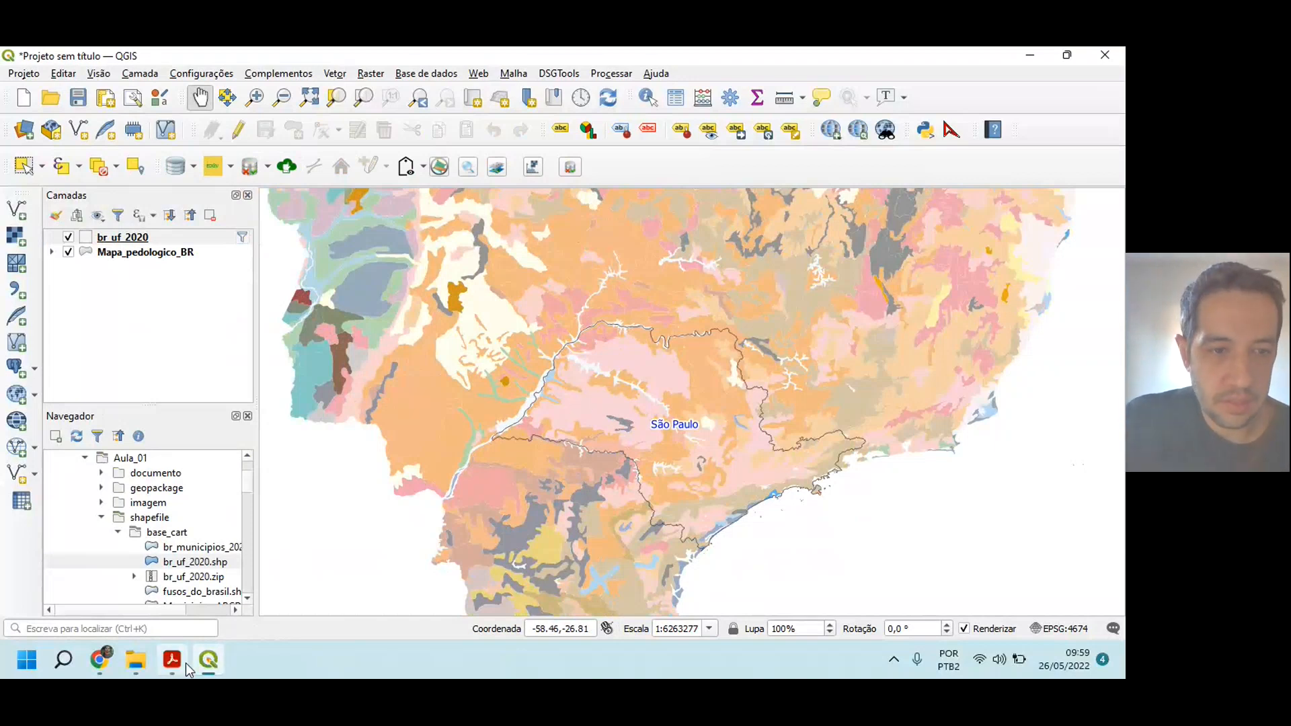
{"action": "mouse_move", "coordinate": [171, 658]}
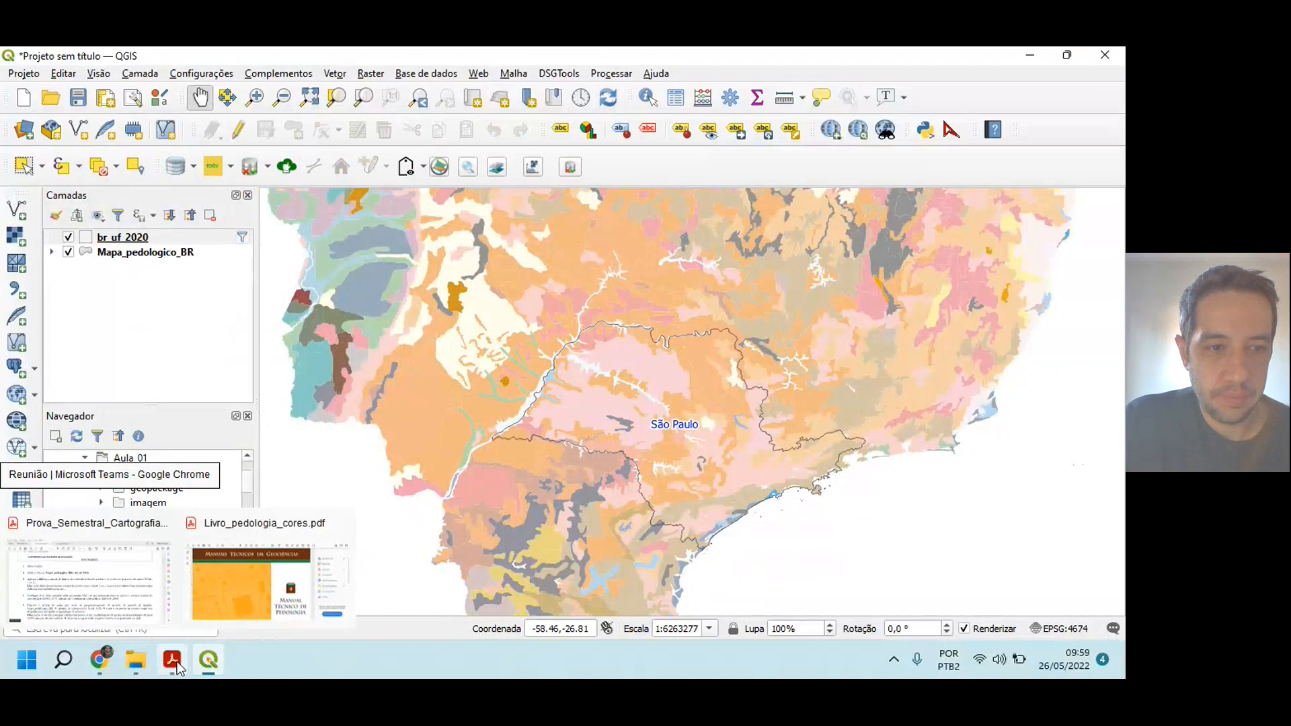
{"action": "left_click", "coordinate": [106, 580]}
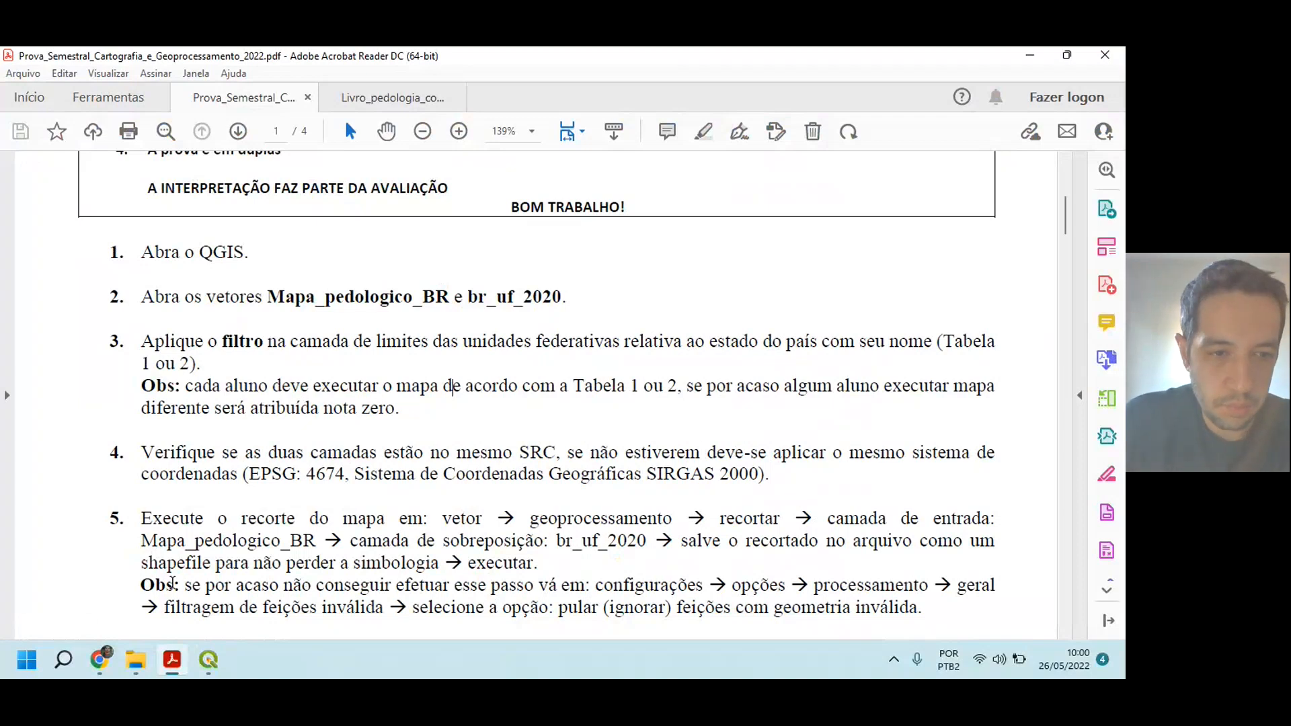
Step: Switch to QGIS and check the coordinate reference system in br_uf_2020's layer information
{"action": "left_click", "coordinate": [205, 674]}
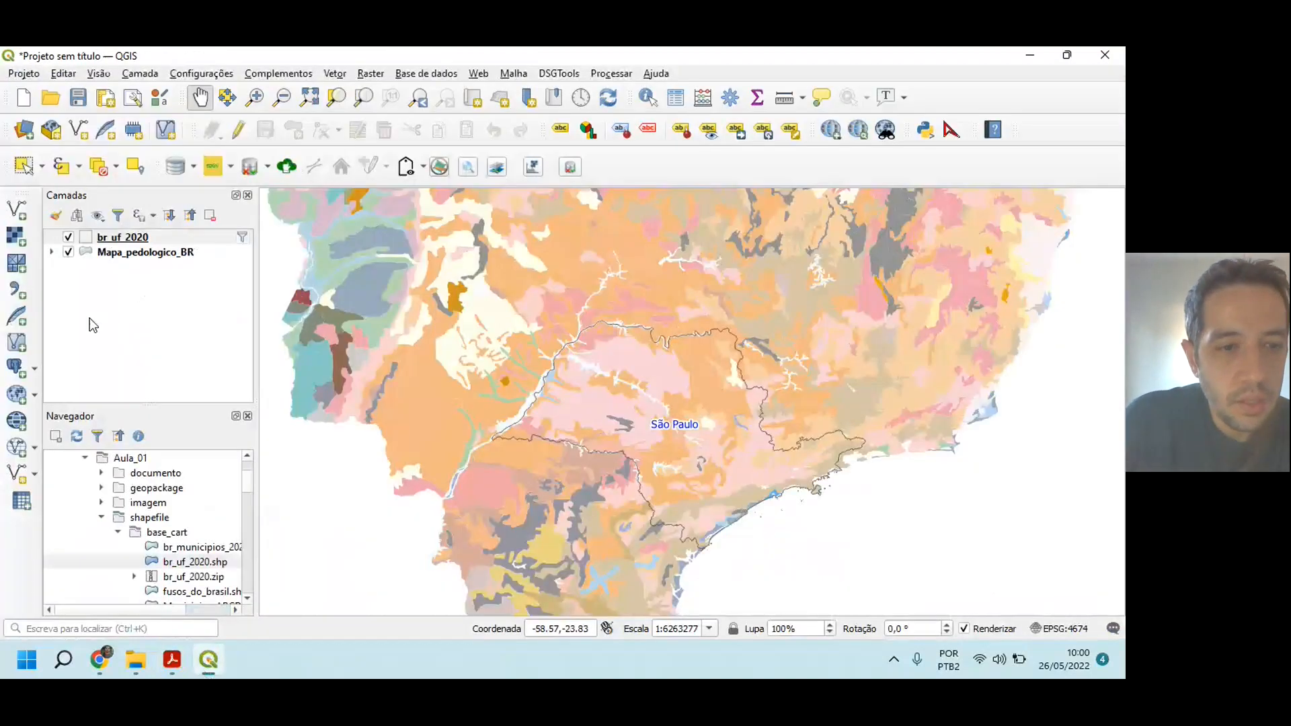
{"action": "left_click", "coordinate": [122, 241]}
{"action": "right_click", "coordinate": [122, 242]}
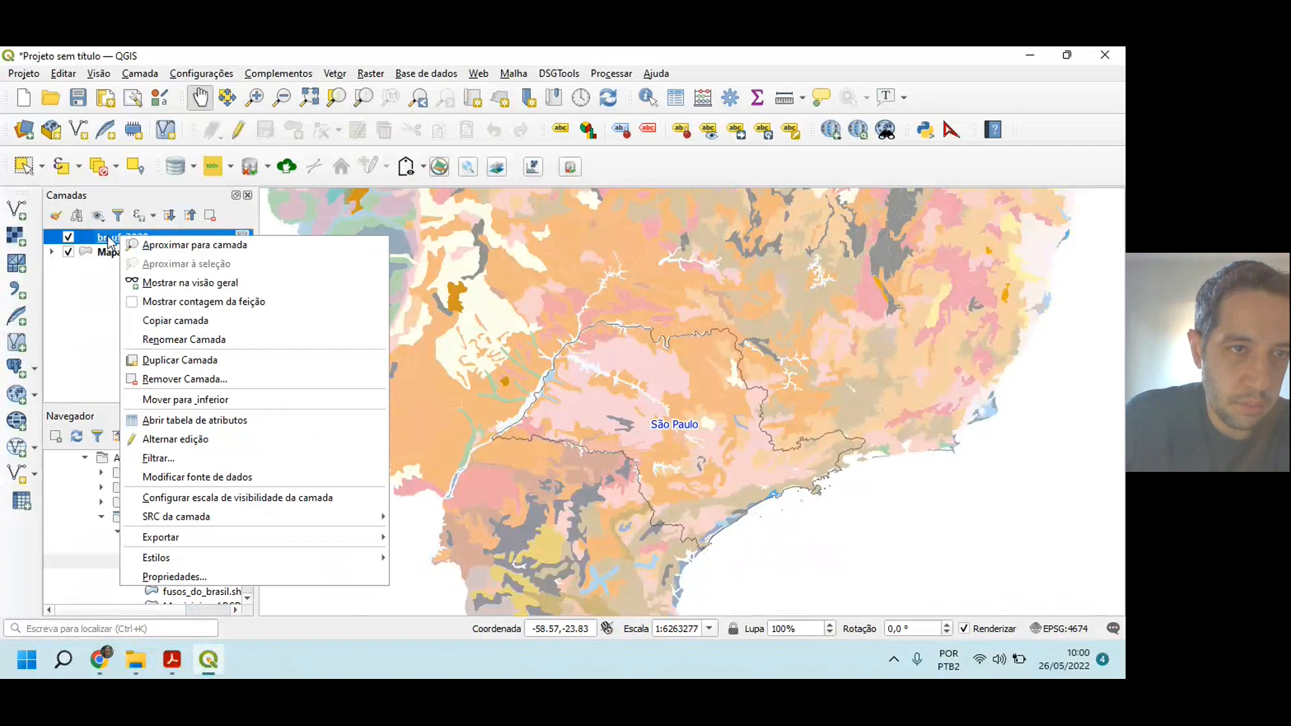
{"action": "left_click", "coordinate": [204, 578]}
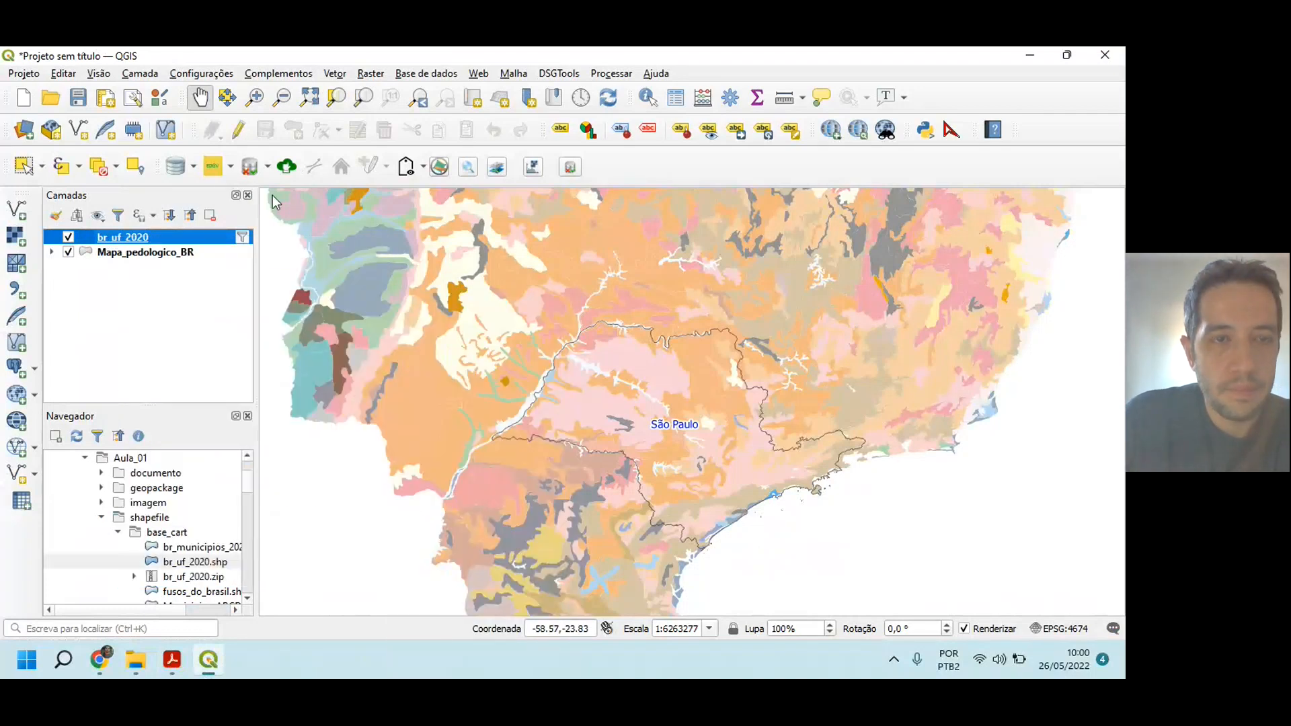
{"action": "left_click", "coordinate": [278, 168]}
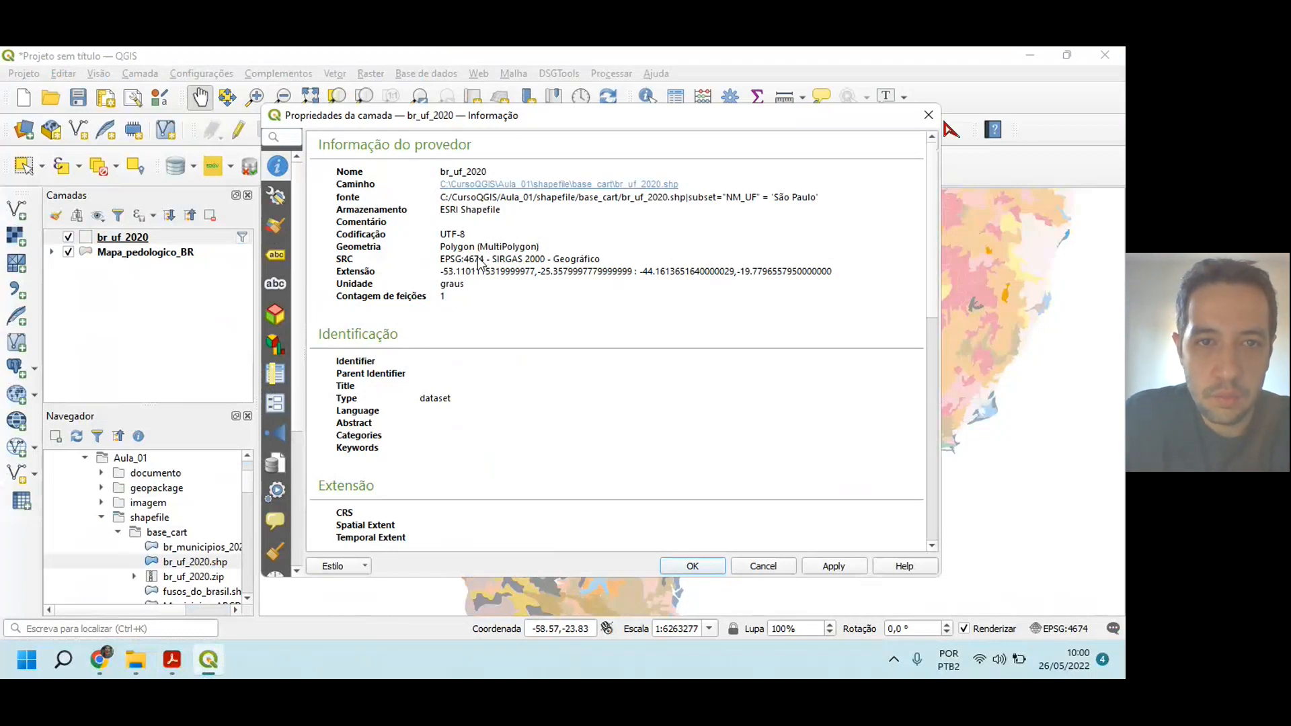
{"action": "left_click", "coordinate": [703, 564]}
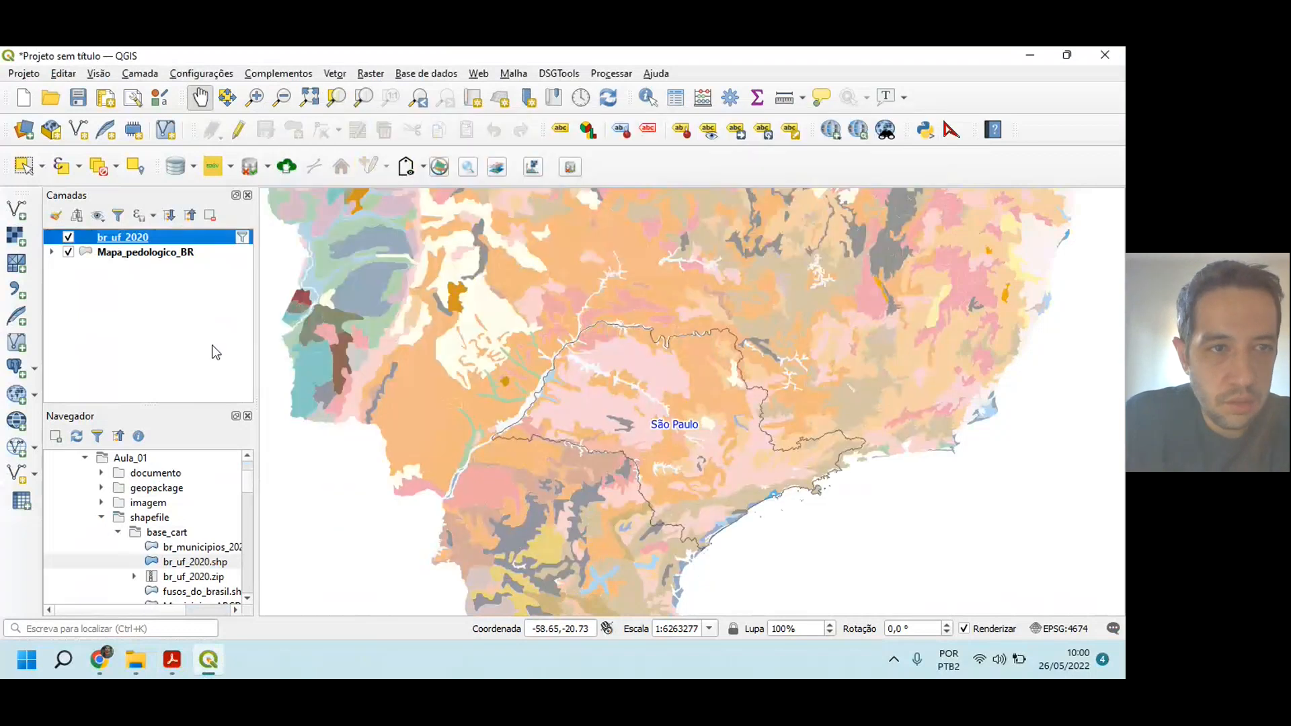
Step: Check the coordinate reference system in Mapa_pedologico_BR's layer information
{"action": "left_click", "coordinate": [143, 253]}
{"action": "right_click", "coordinate": [143, 253]}
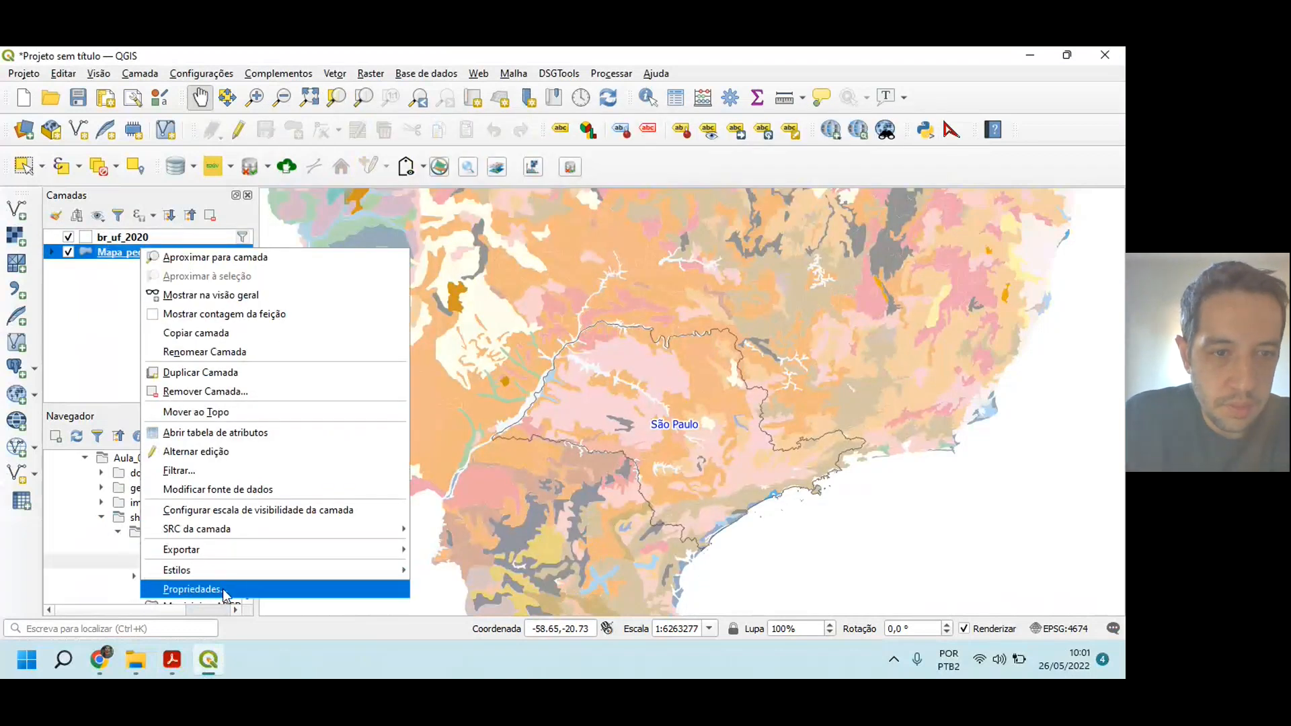
{"action": "left_click", "coordinate": [226, 589]}
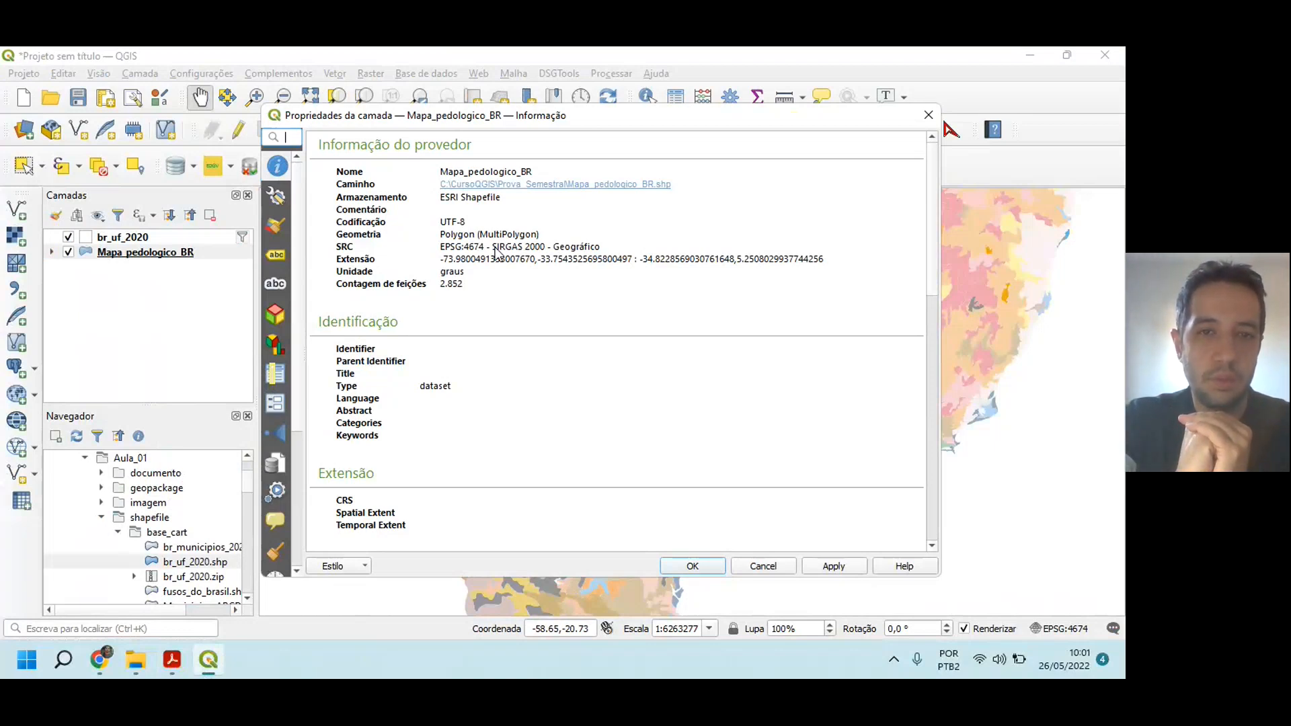
{"action": "left_click", "coordinate": [693, 566]}
{"action": "left_click_drag", "start_coordinate": [463, 451], "coordinate": [493, 440]}
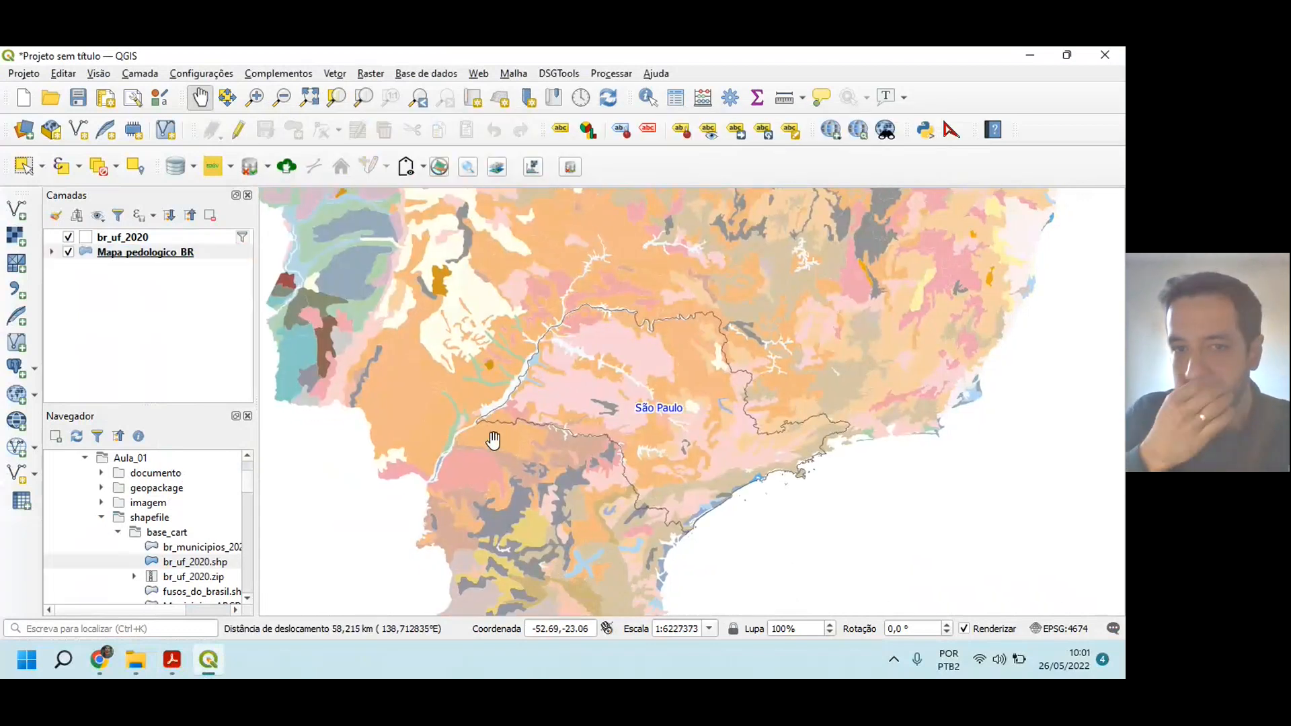
Step: Switch to the exam PDF and read item 5 on clipping Mapa_pedologico_BR with br_uf_2020 and ignoring invalid geometries
{"action": "left_click", "coordinate": [172, 659]}
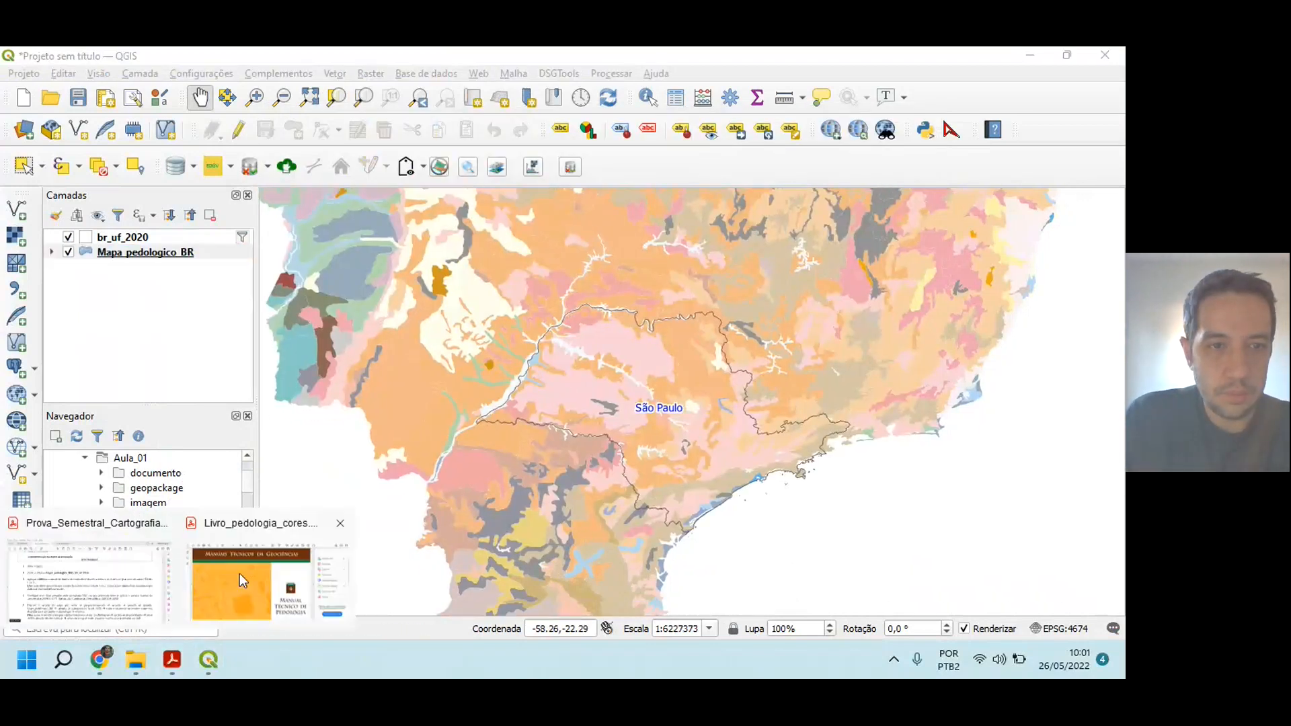
{"action": "left_click", "coordinate": [92, 584]}
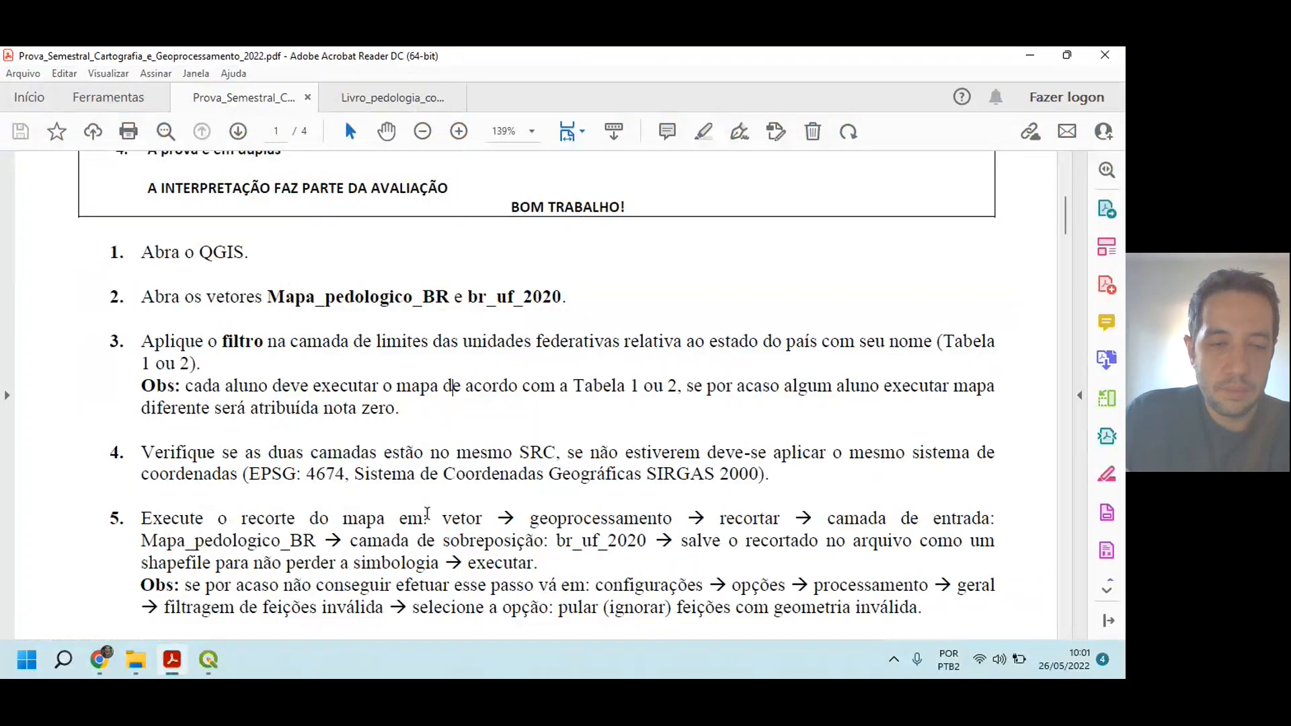
{"action": "left_click_drag", "start_coordinate": [441, 517], "coordinate": [540, 564]}
{"action": "left_click", "coordinate": [635, 474]}
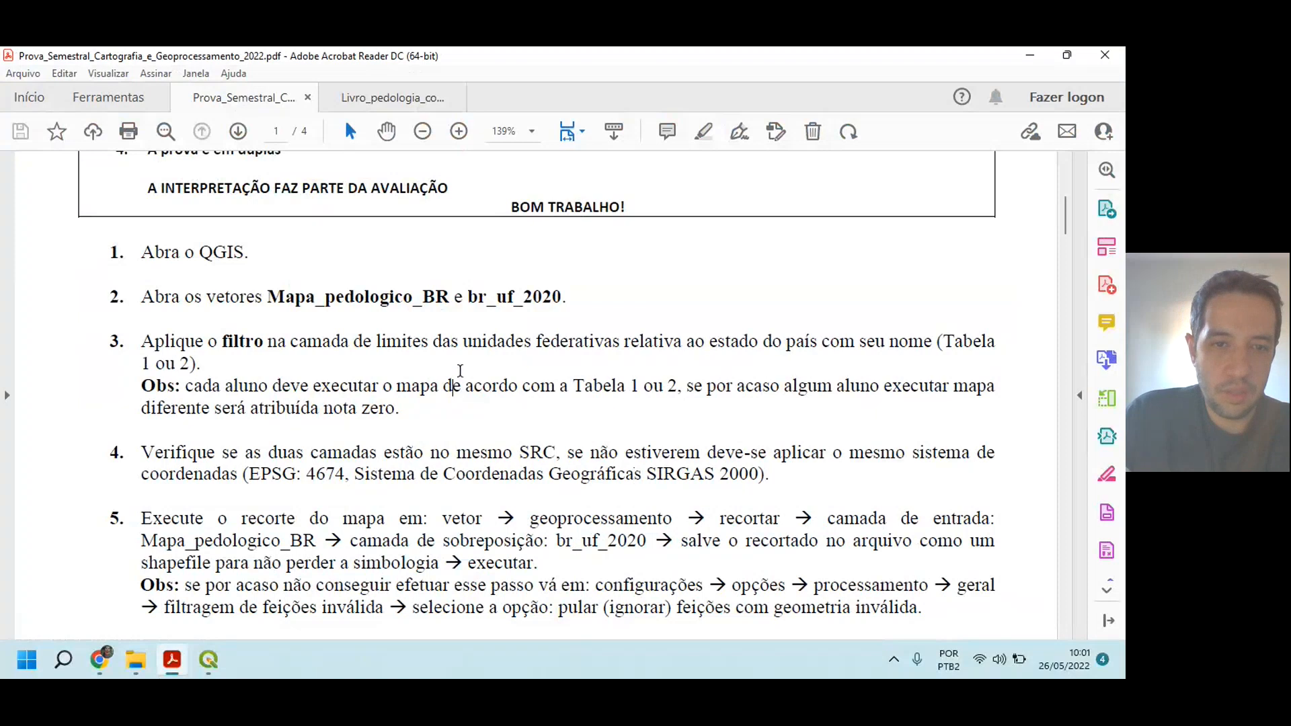
{"action": "scroll", "coordinate": [323, 524], "scroll_direction": "down", "scroll_amount": 1}
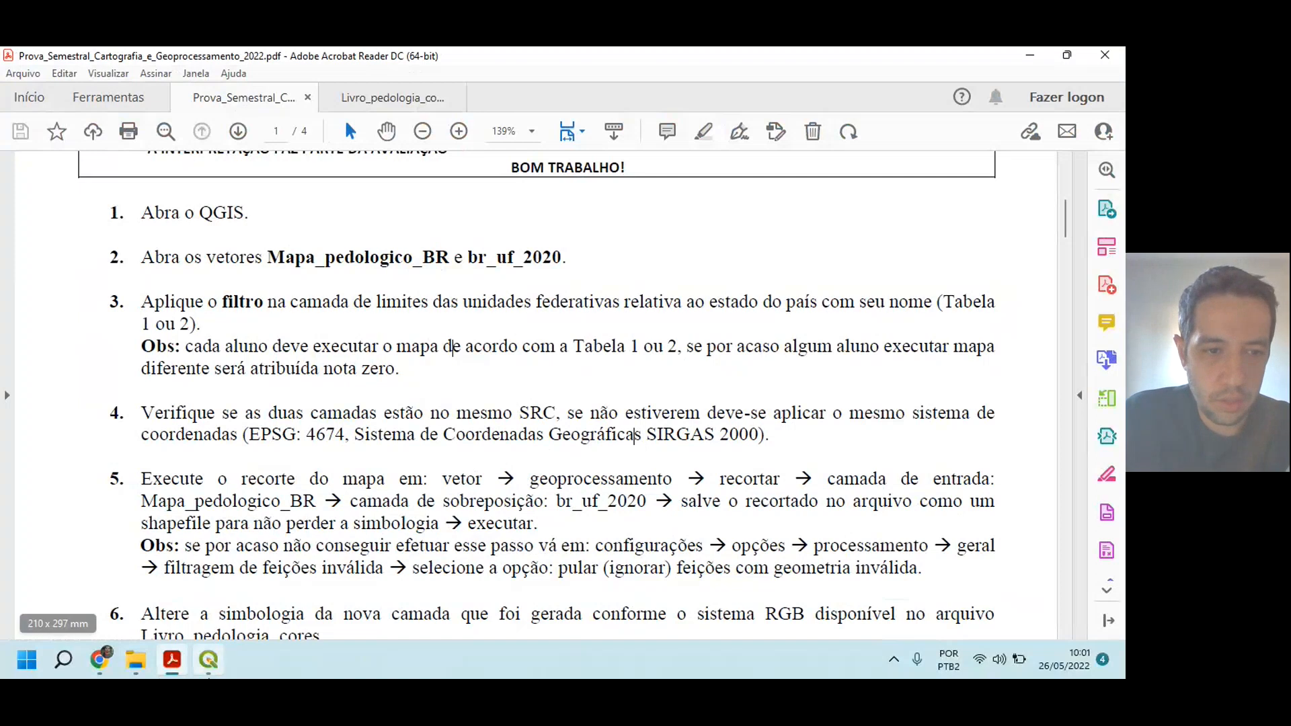
Step: Switch to QGIS and set up a Recortar (clip) of Mapa_pedologico_BR with br_uf_2020 as the overlay layer
{"action": "left_click", "coordinate": [213, 664]}
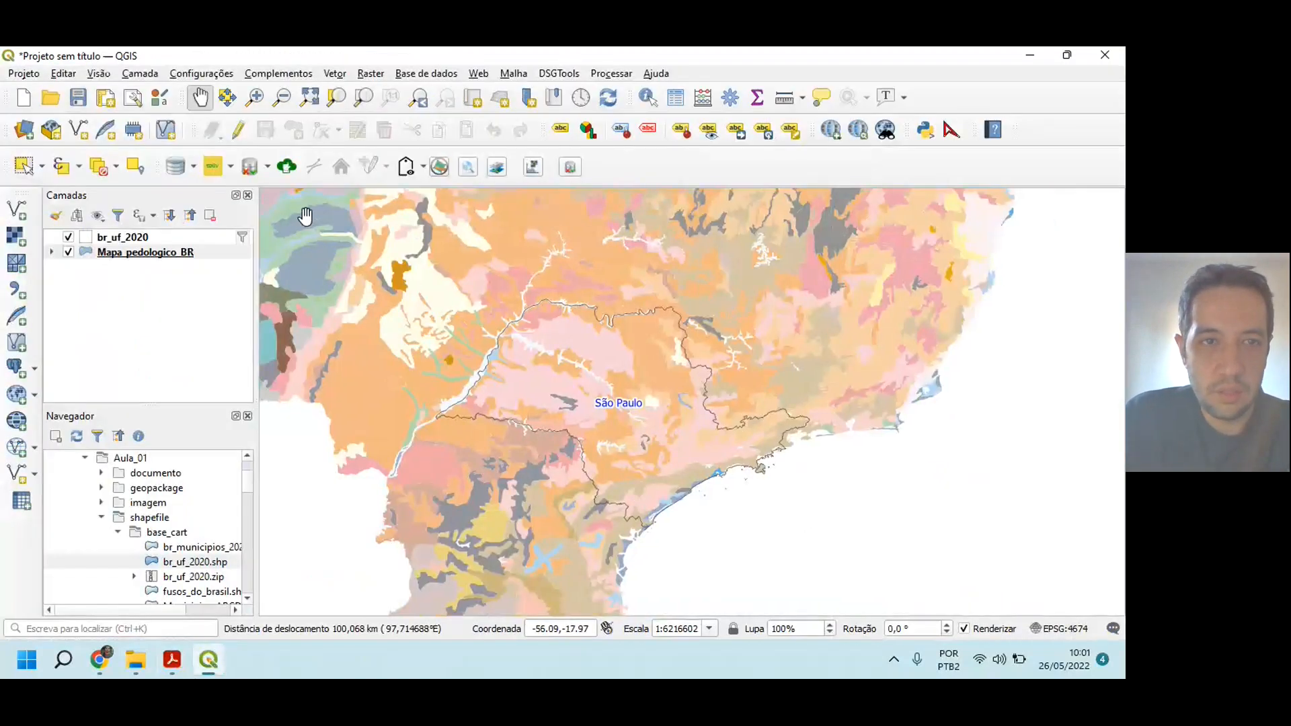
{"action": "left_click", "coordinate": [334, 75]}
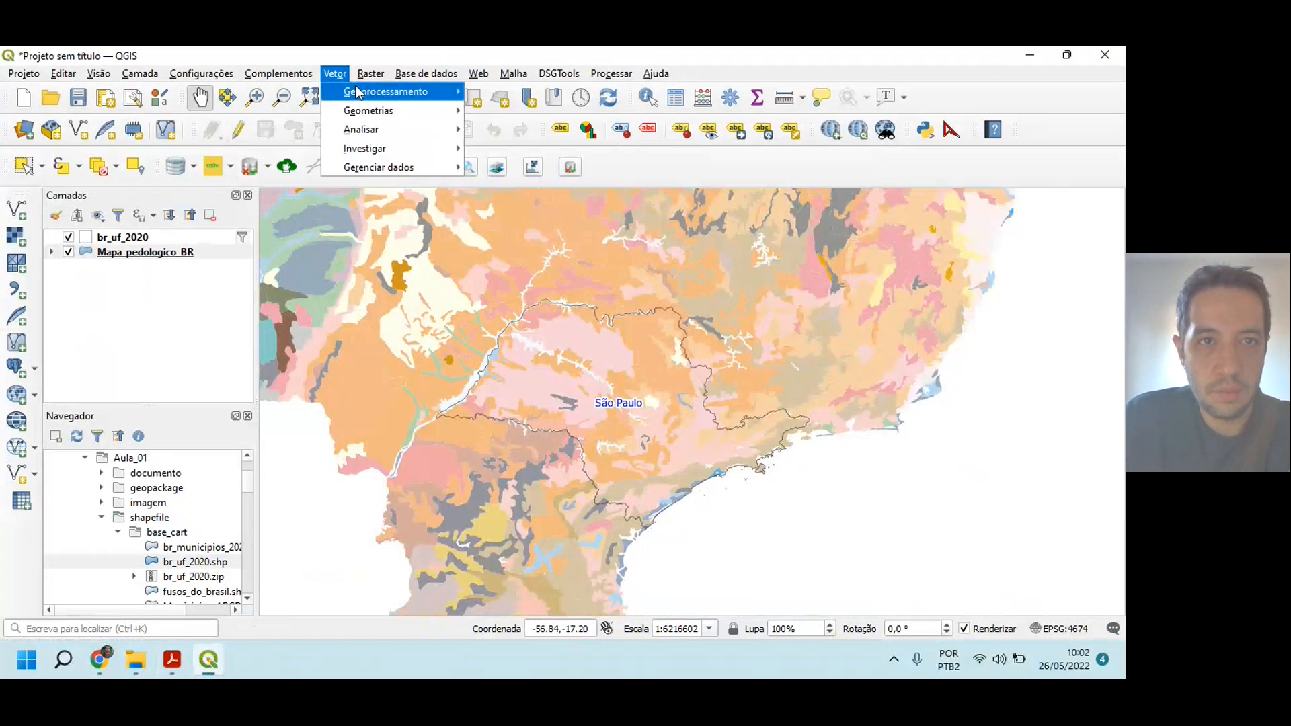
{"action": "mouse_move", "coordinate": [360, 93]}
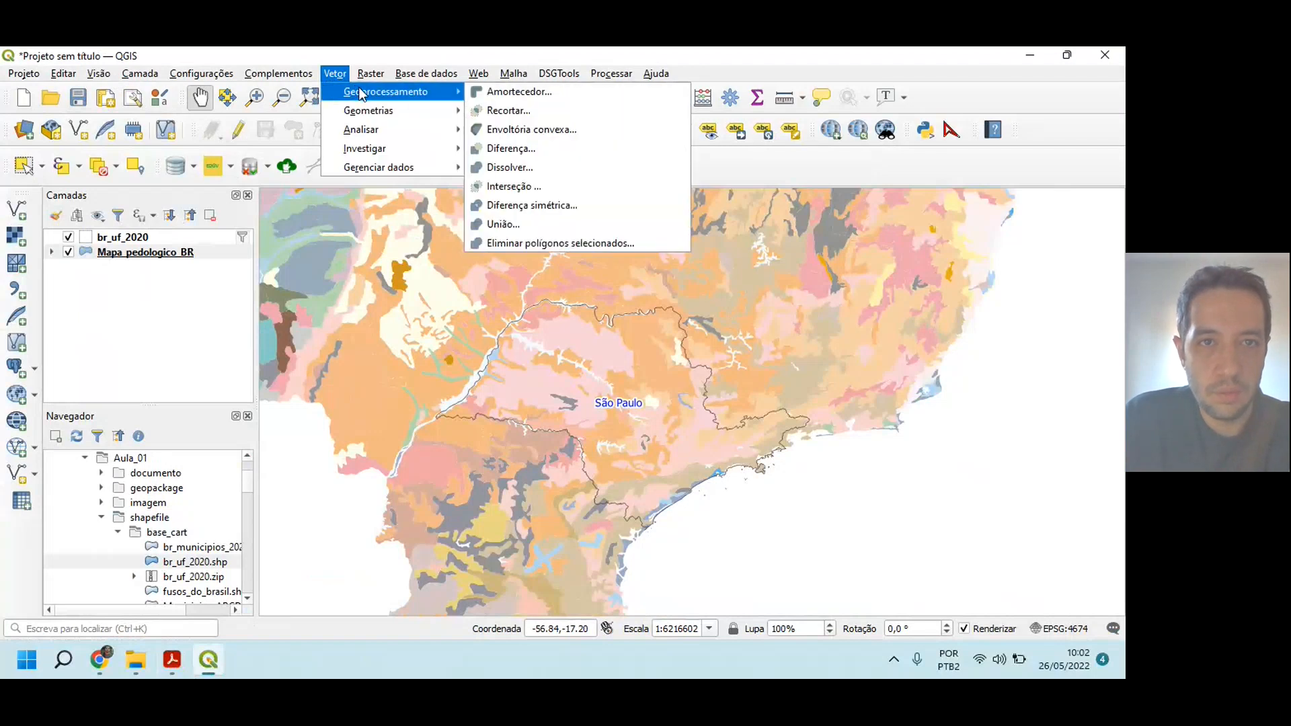
{"action": "left_click", "coordinate": [507, 110]}
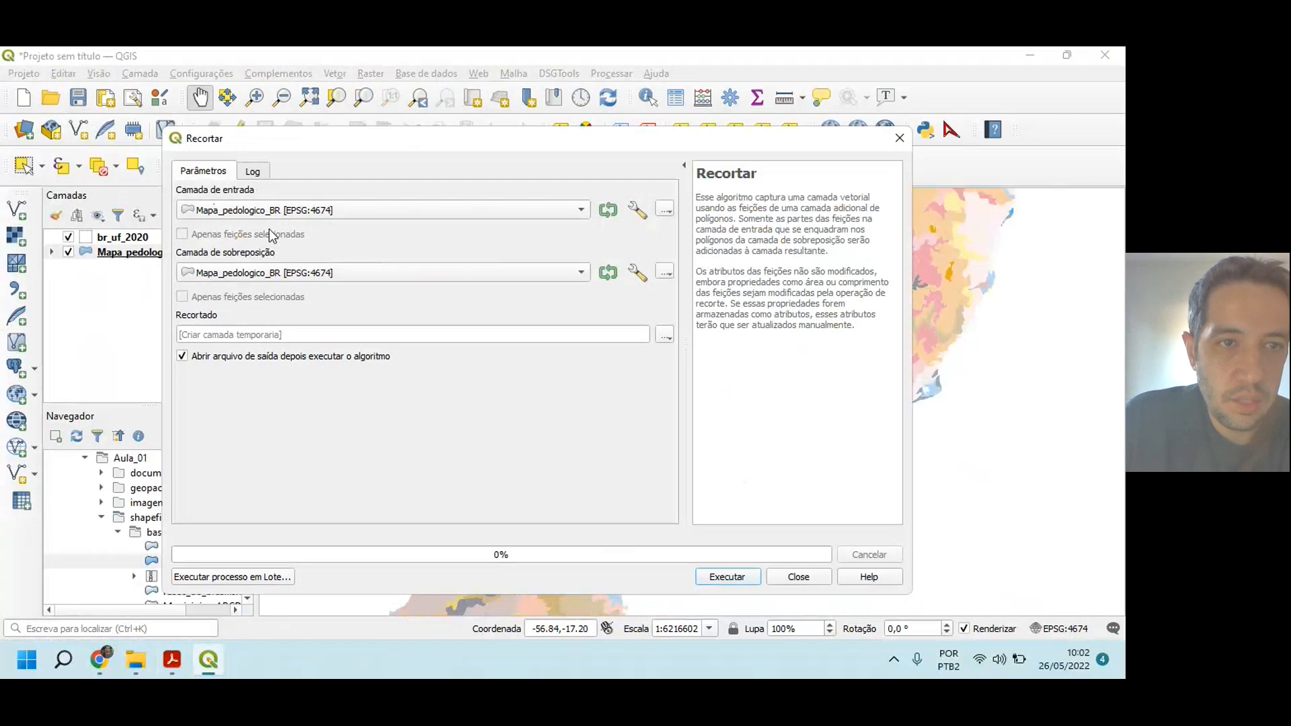
{"action": "left_click", "coordinate": [236, 271]}
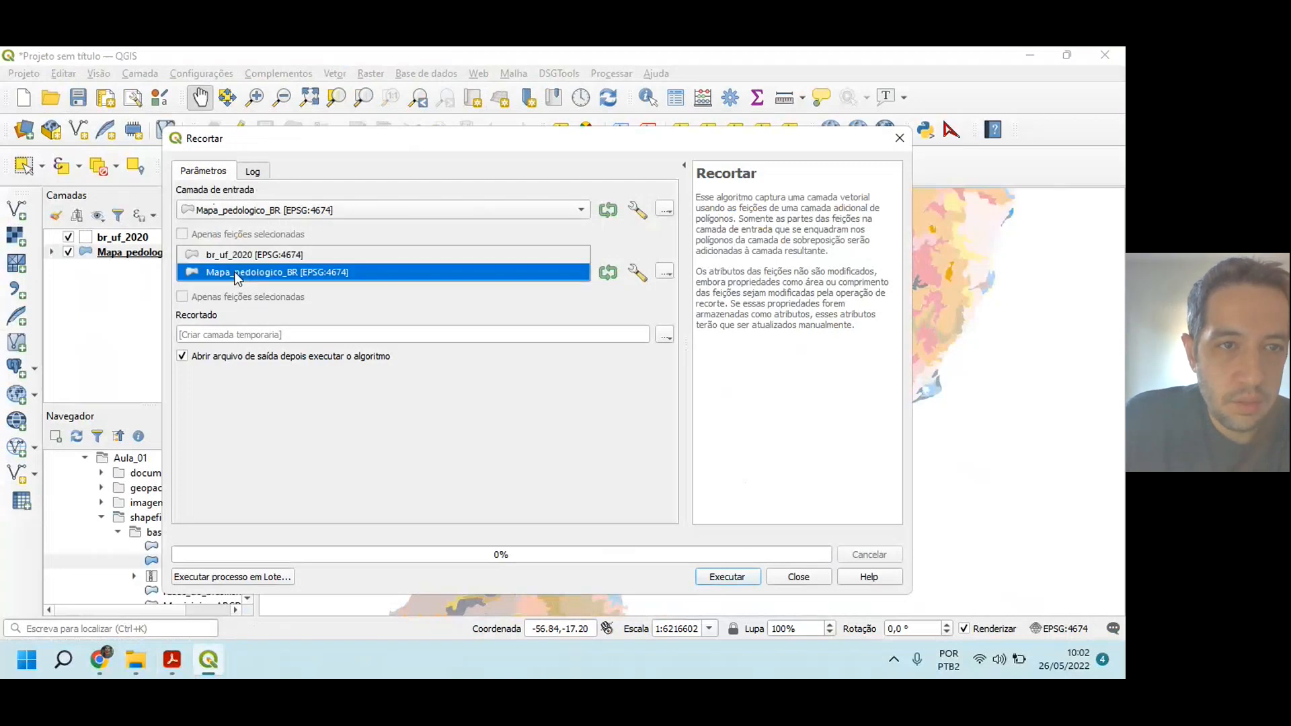
{"action": "left_click", "coordinate": [237, 253]}
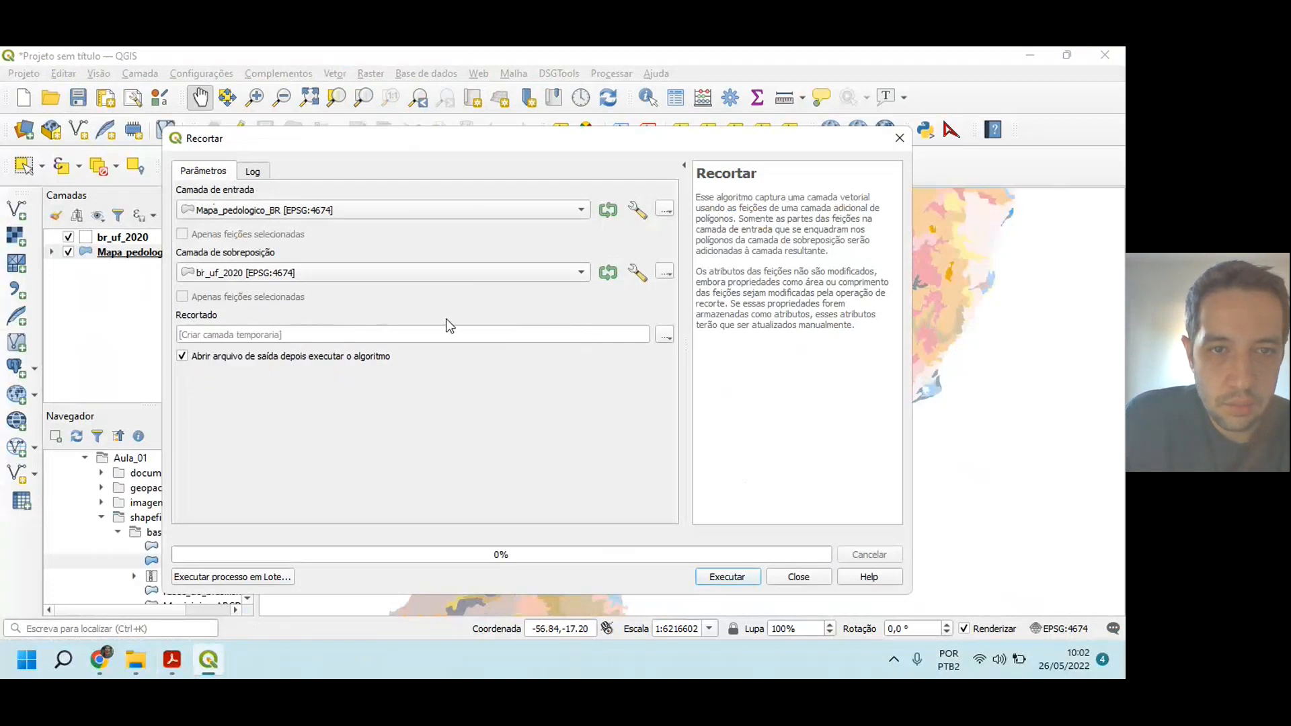
Step: Set the clip output to a shapefile named Solos_SP_exemplo in the CursoQGIS/Solos_SP_exemplo folder
{"action": "left_click", "coordinate": [666, 338]}
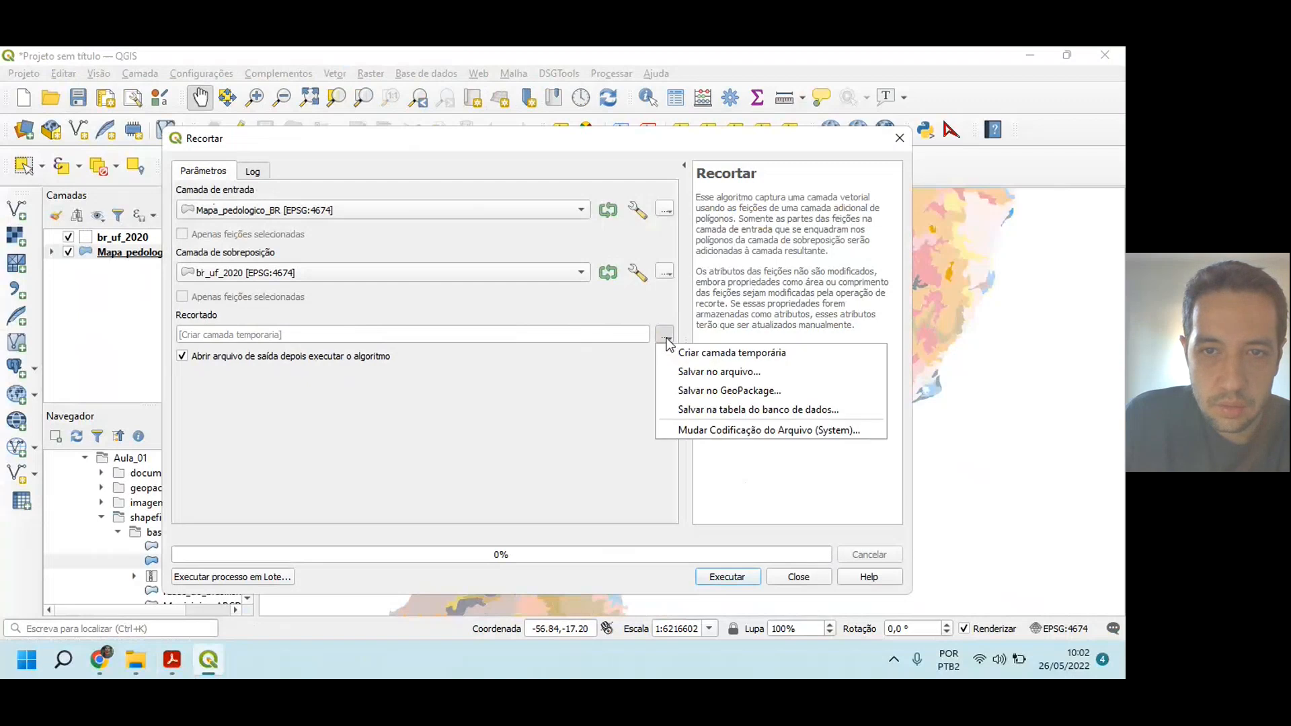
{"action": "left_click", "coordinate": [694, 373]}
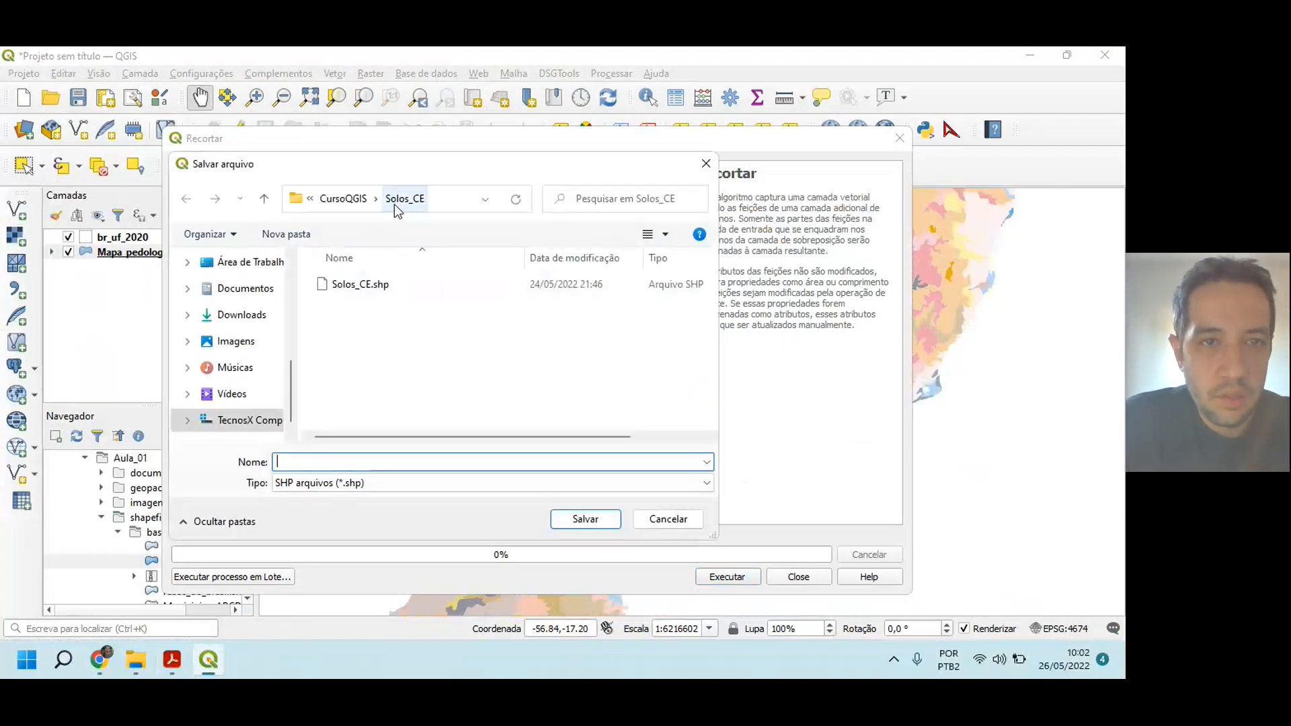
{"action": "left_click", "coordinate": [342, 199]}
{"action": "scroll", "coordinate": [433, 358], "scroll_direction": "down", "scroll_amount": 5}
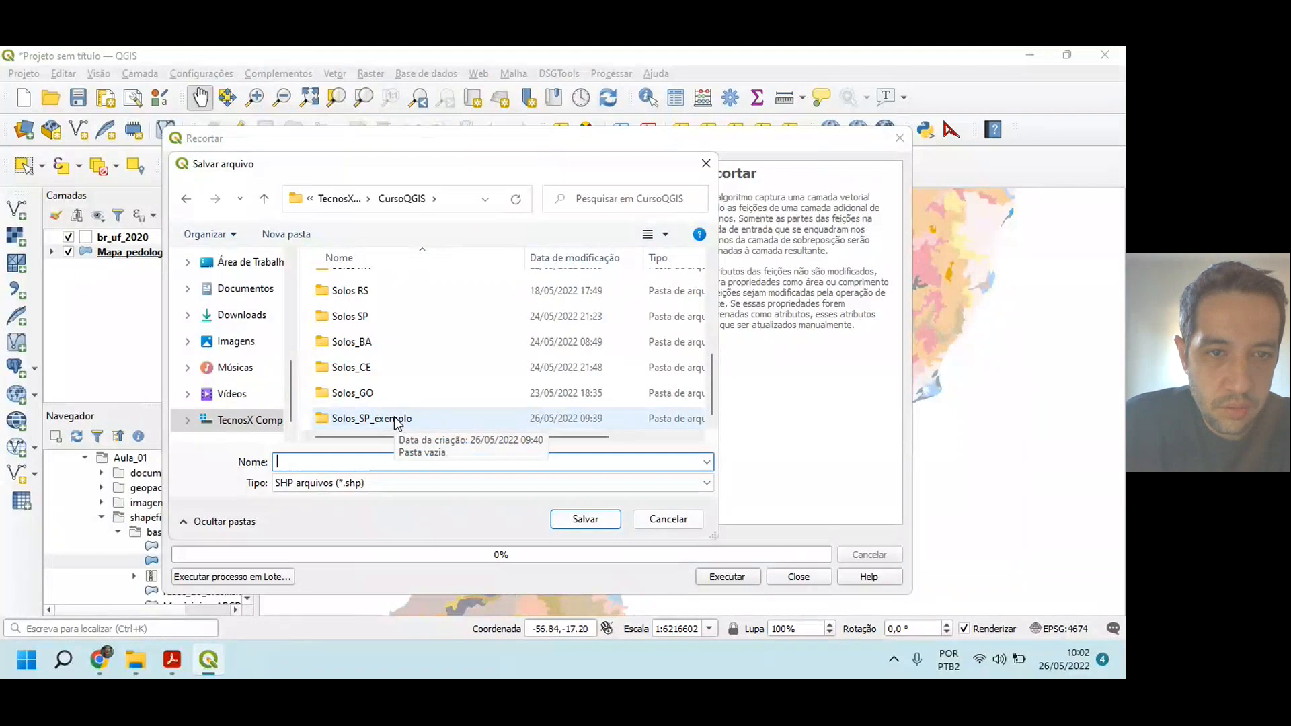
{"action": "double_click", "coordinate": [394, 418]}
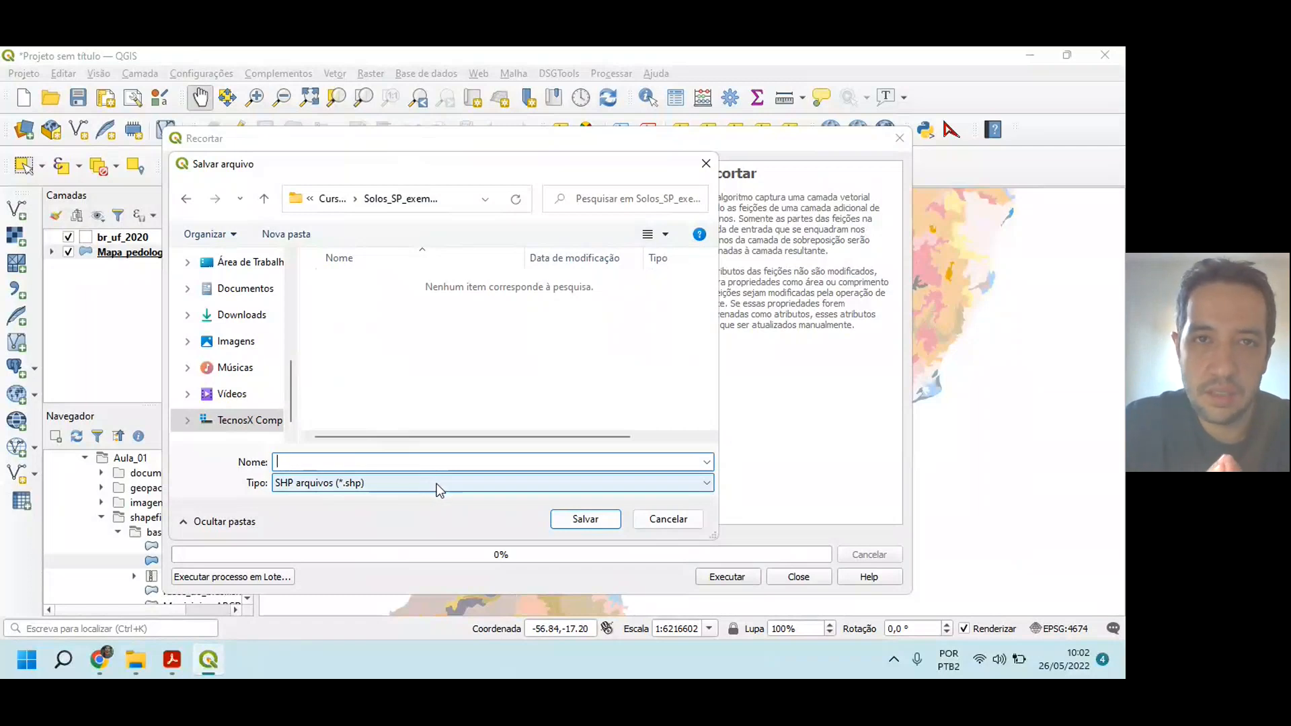
{"action": "type", "text": "S"}
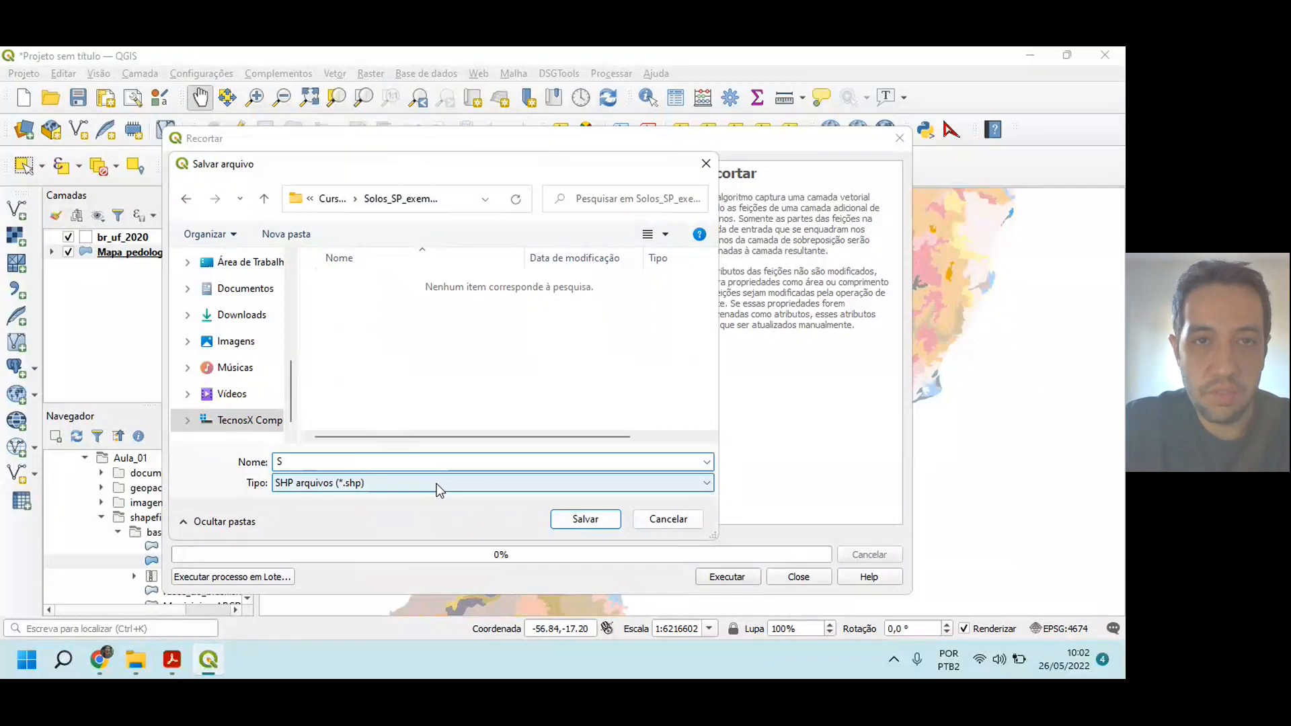
{"action": "type", "text": "olos"}
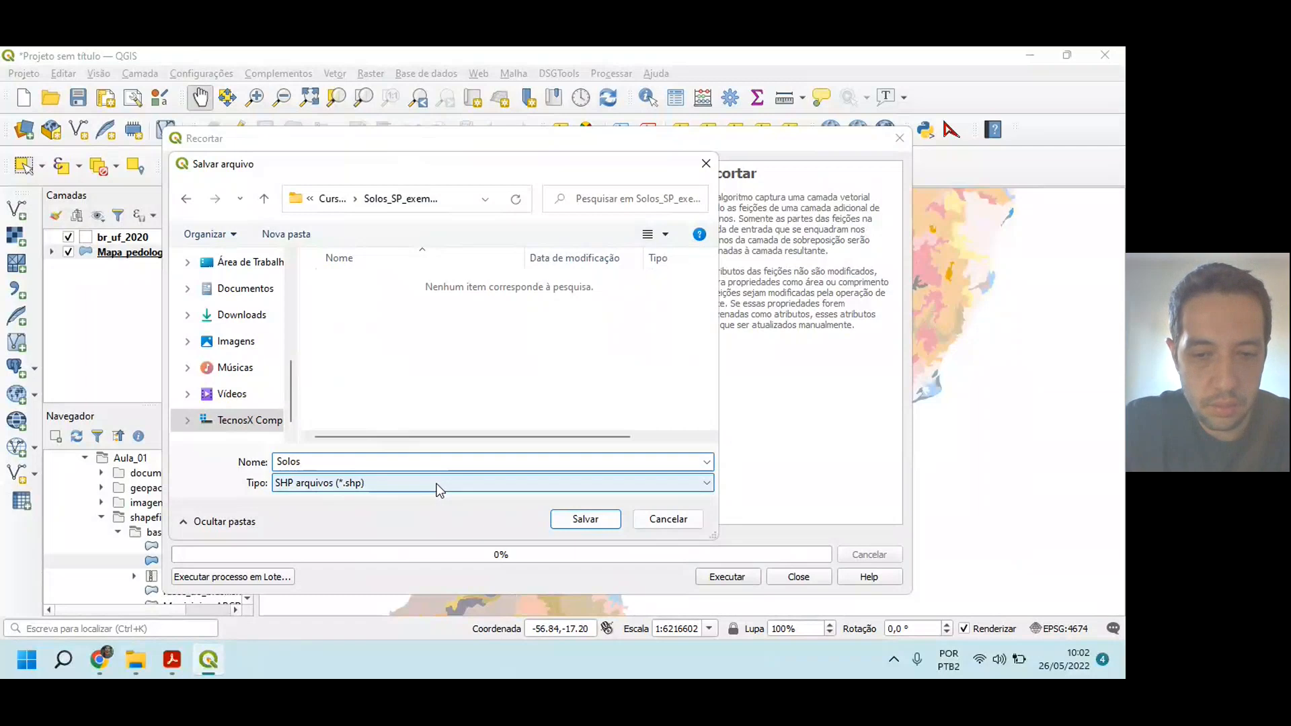
{"action": "type", "text": "_"}
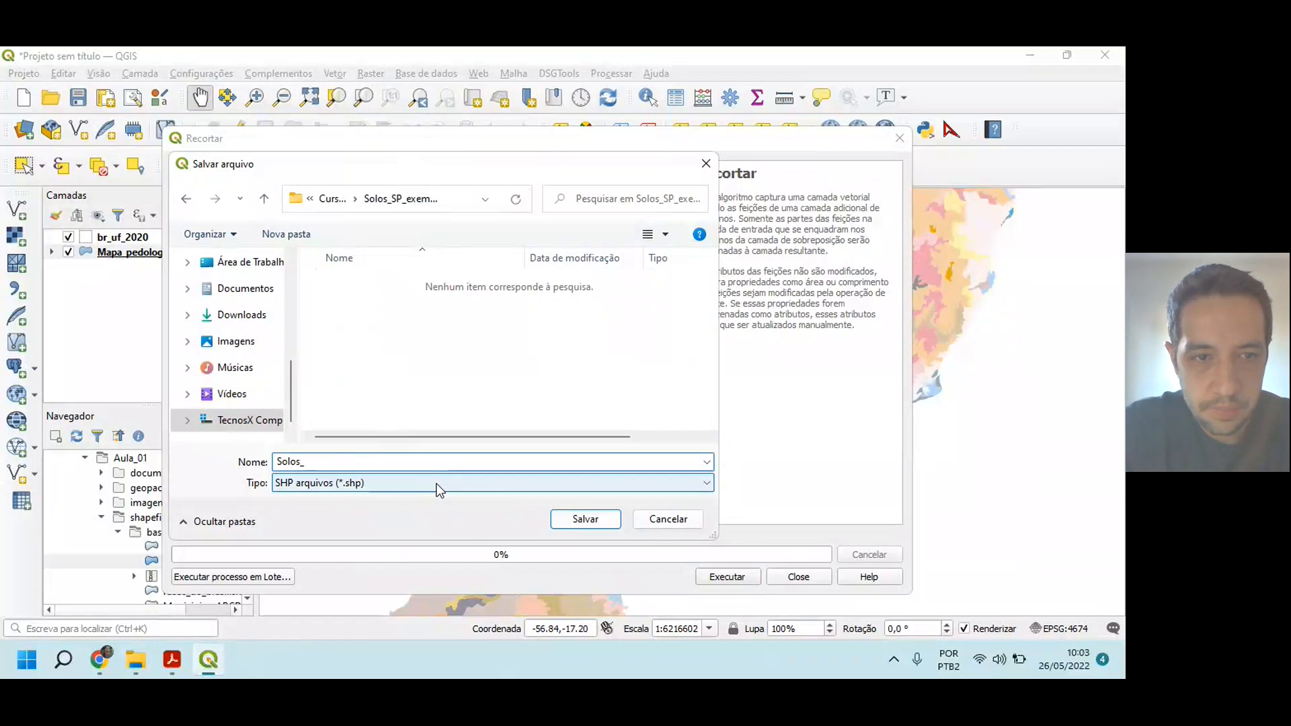
{"action": "type", "text": "SP"}
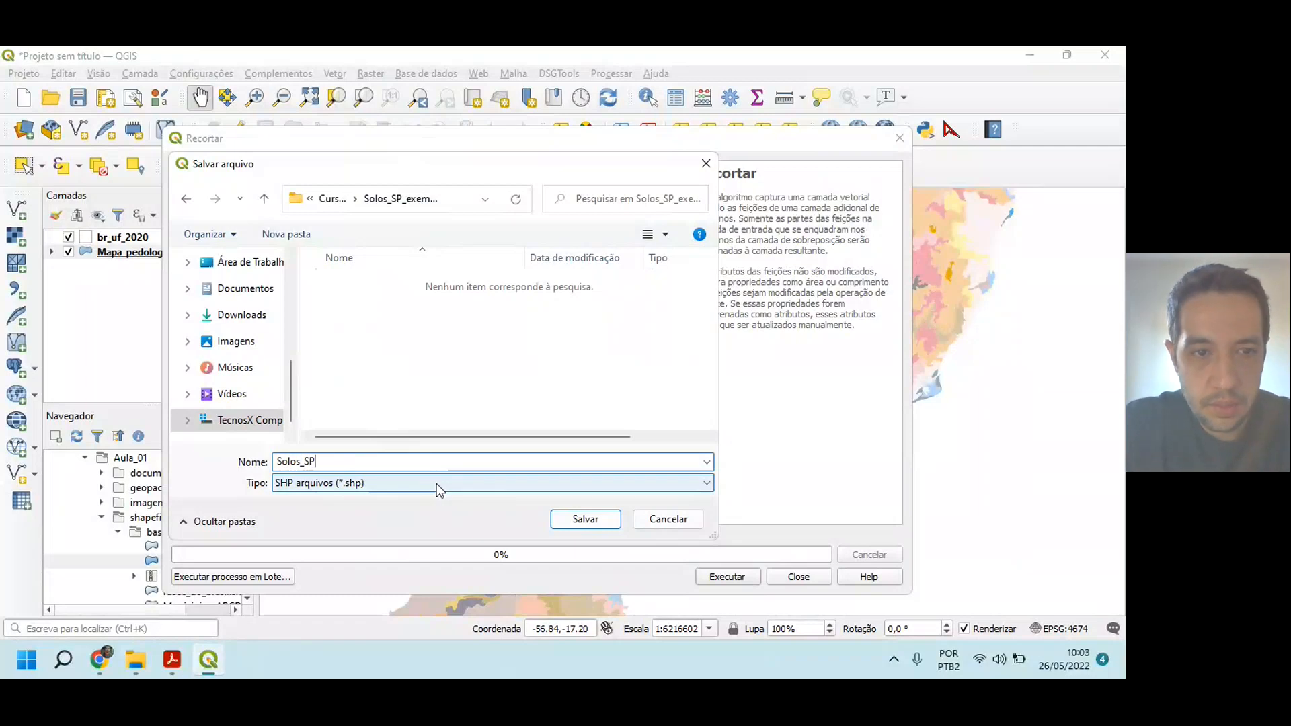
{"action": "type", "text": "_exemplo"}
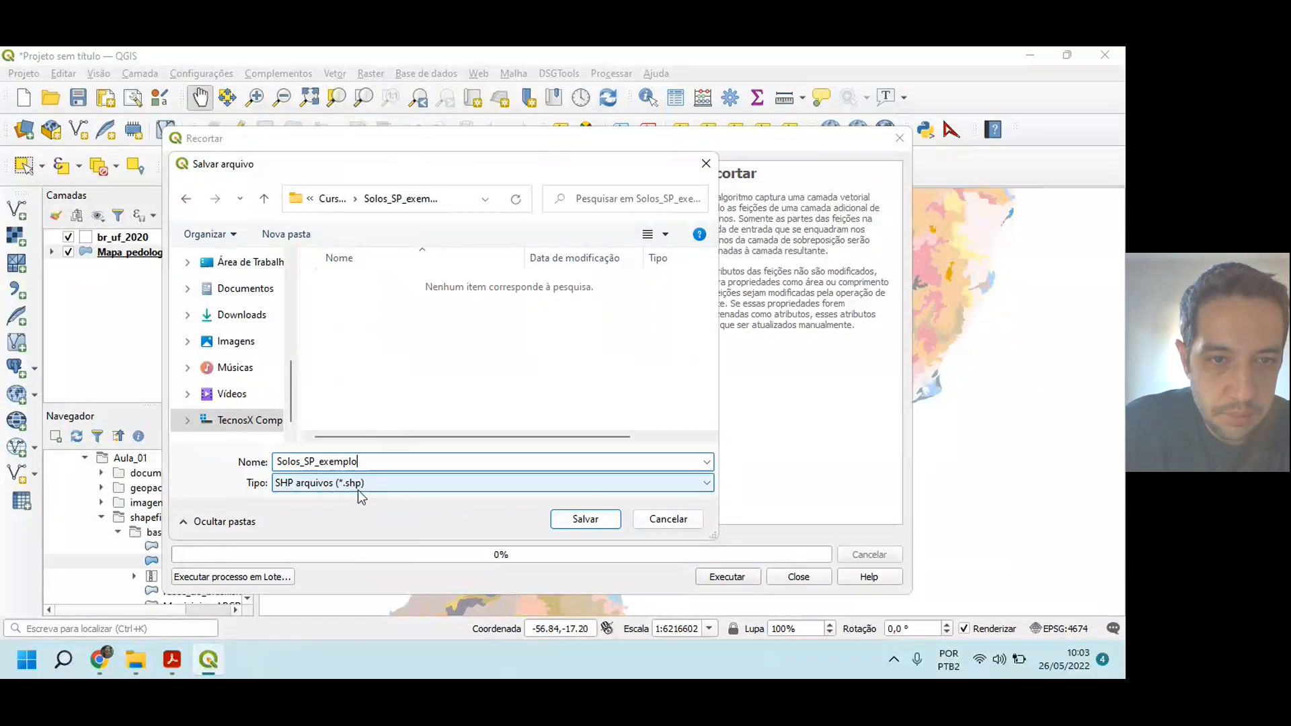
{"action": "left_click", "coordinate": [598, 524]}
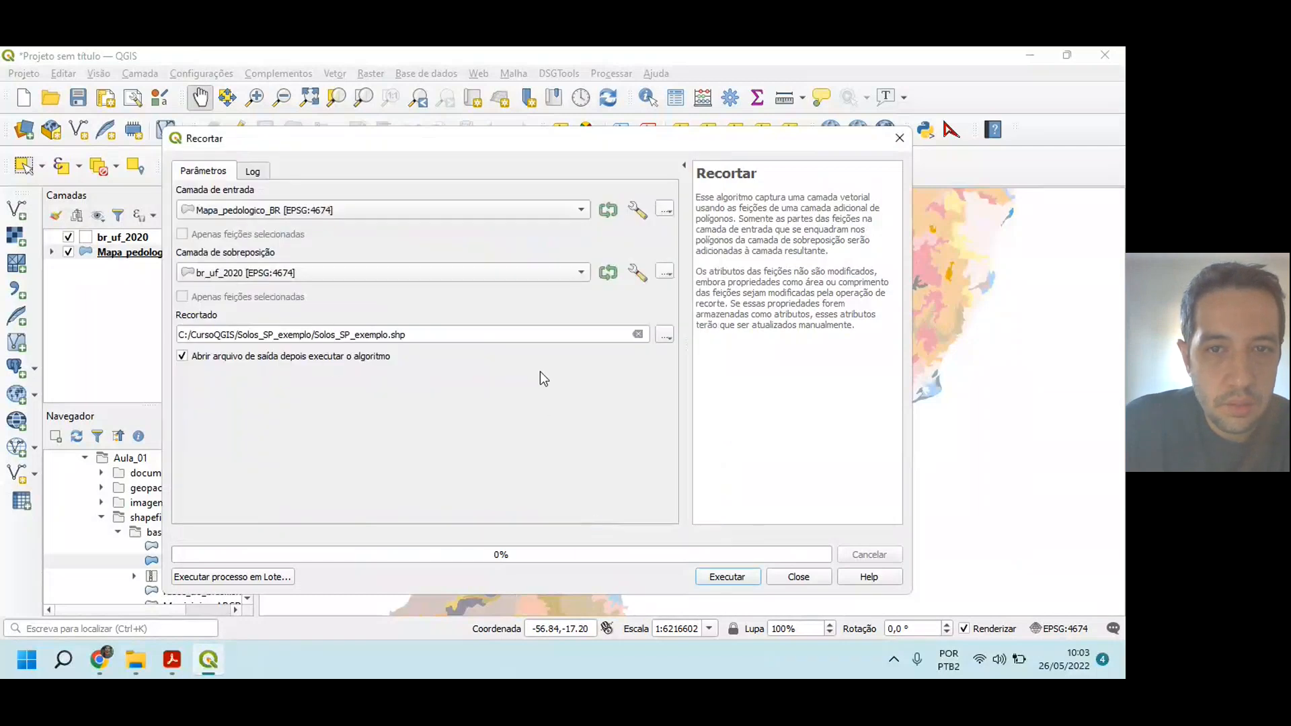
Step: Run the clip, close its dialog and inspect the clipped São Paulo soil layer on the map
{"action": "left_click", "coordinate": [721, 578]}
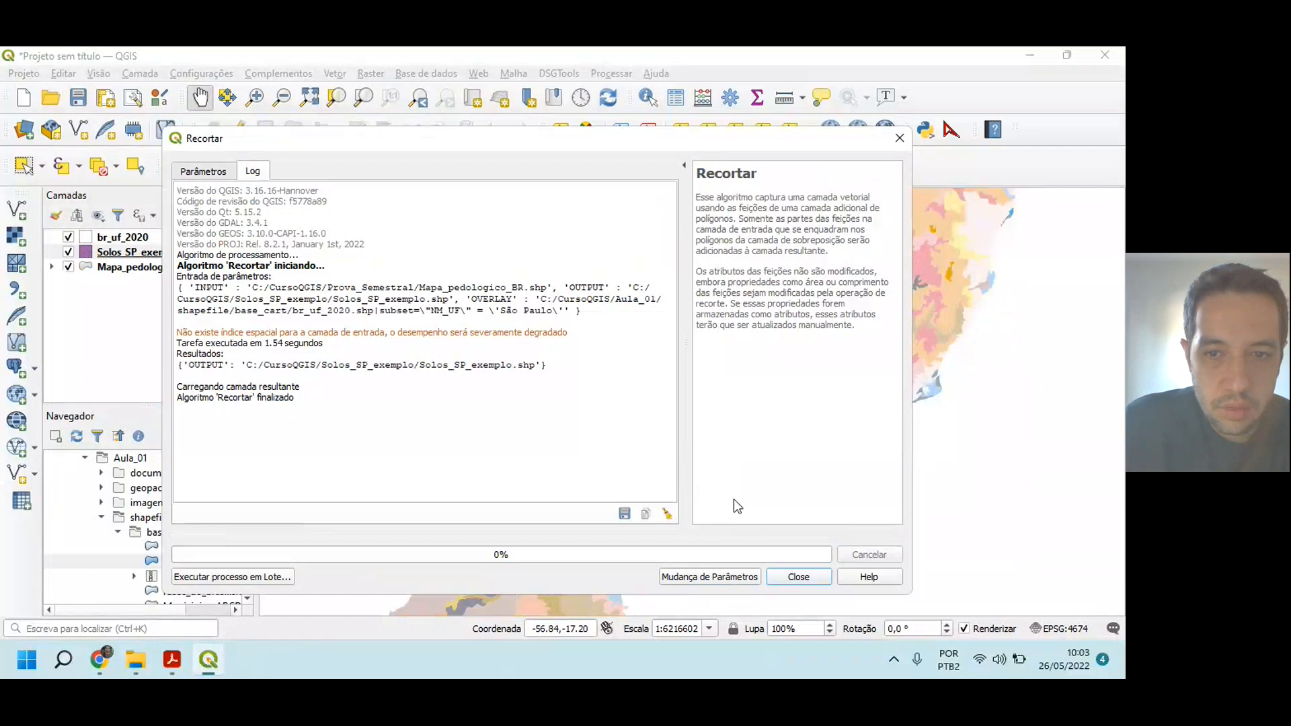
{"action": "left_click", "coordinate": [794, 577]}
{"action": "left_click_drag", "start_coordinate": [531, 392], "coordinate": [514, 336]}
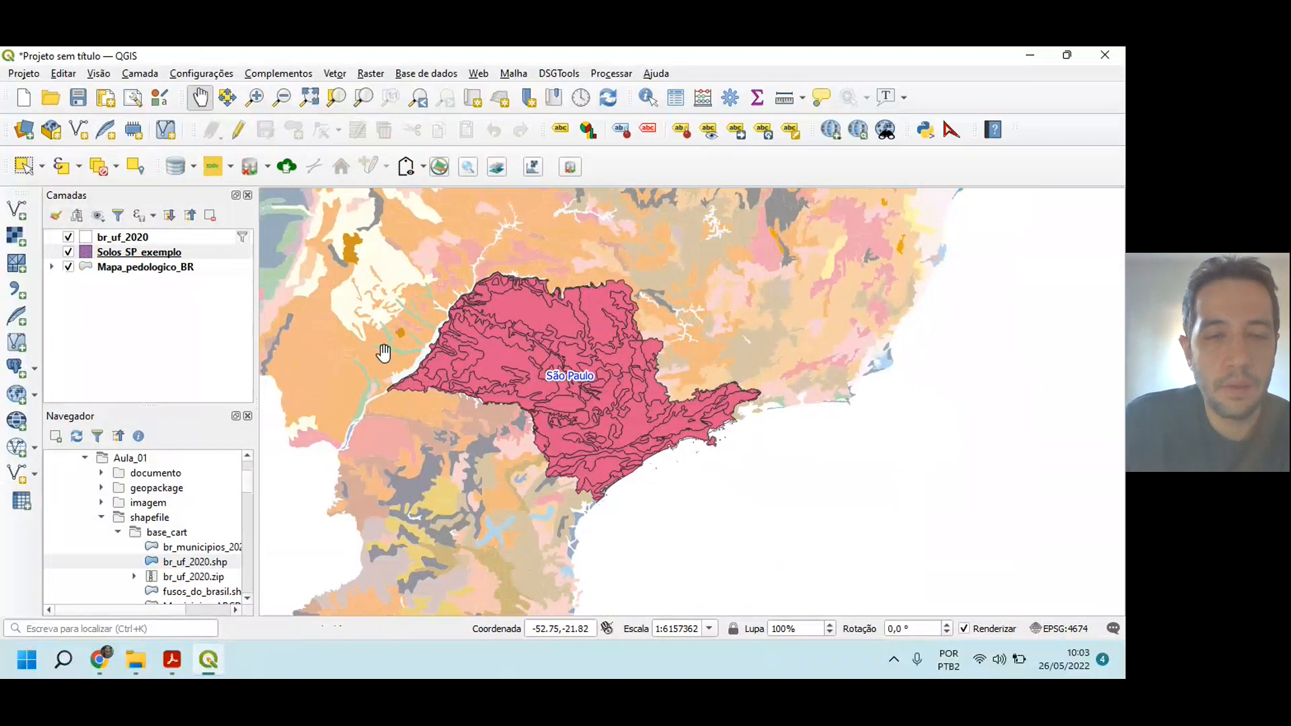
{"action": "left_click", "coordinate": [176, 340]}
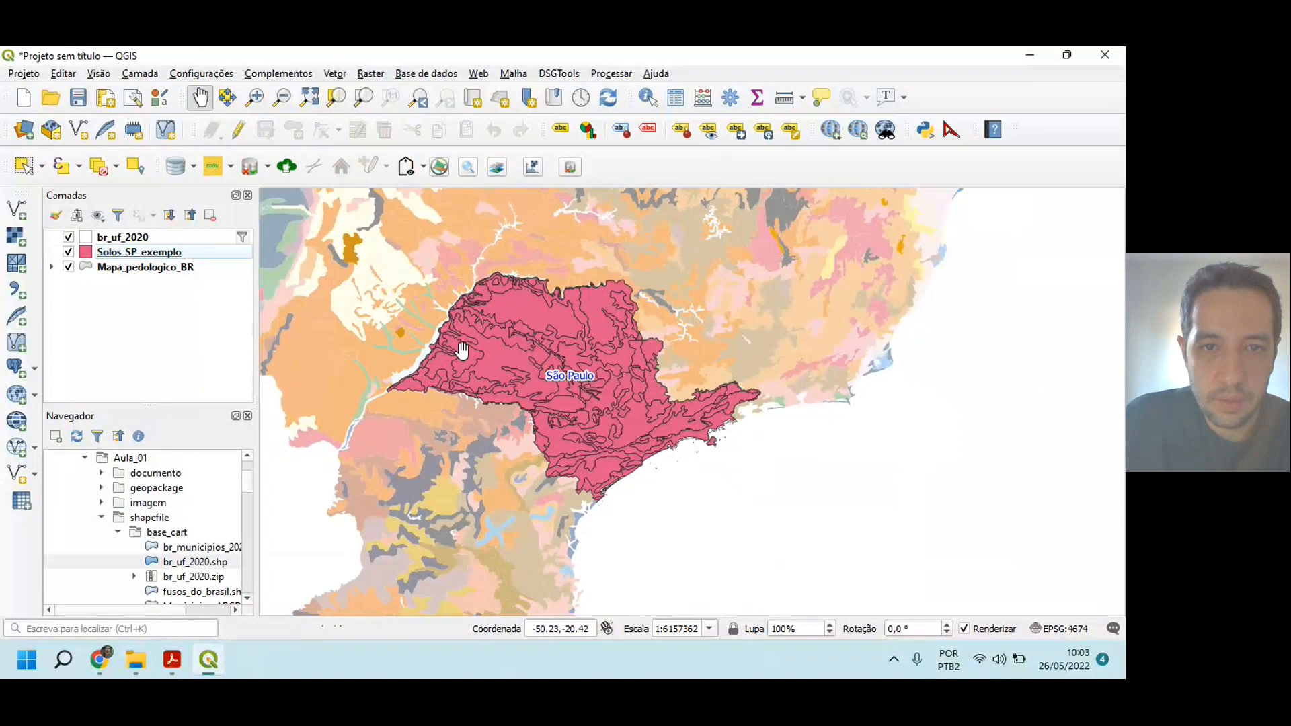
Step: Switch to the exam PDF and read item 5's note on the processing option for invalid geometries
{"action": "left_click", "coordinate": [172, 659]}
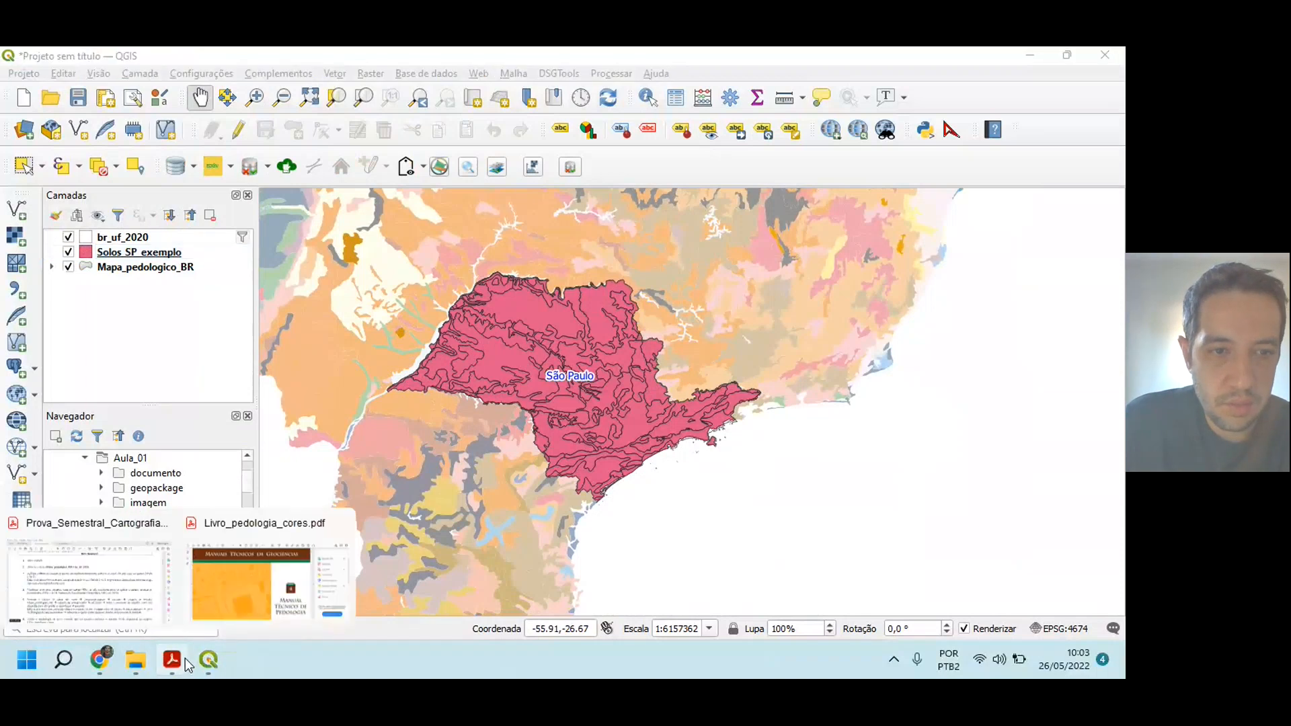
{"action": "left_click", "coordinate": [76, 610]}
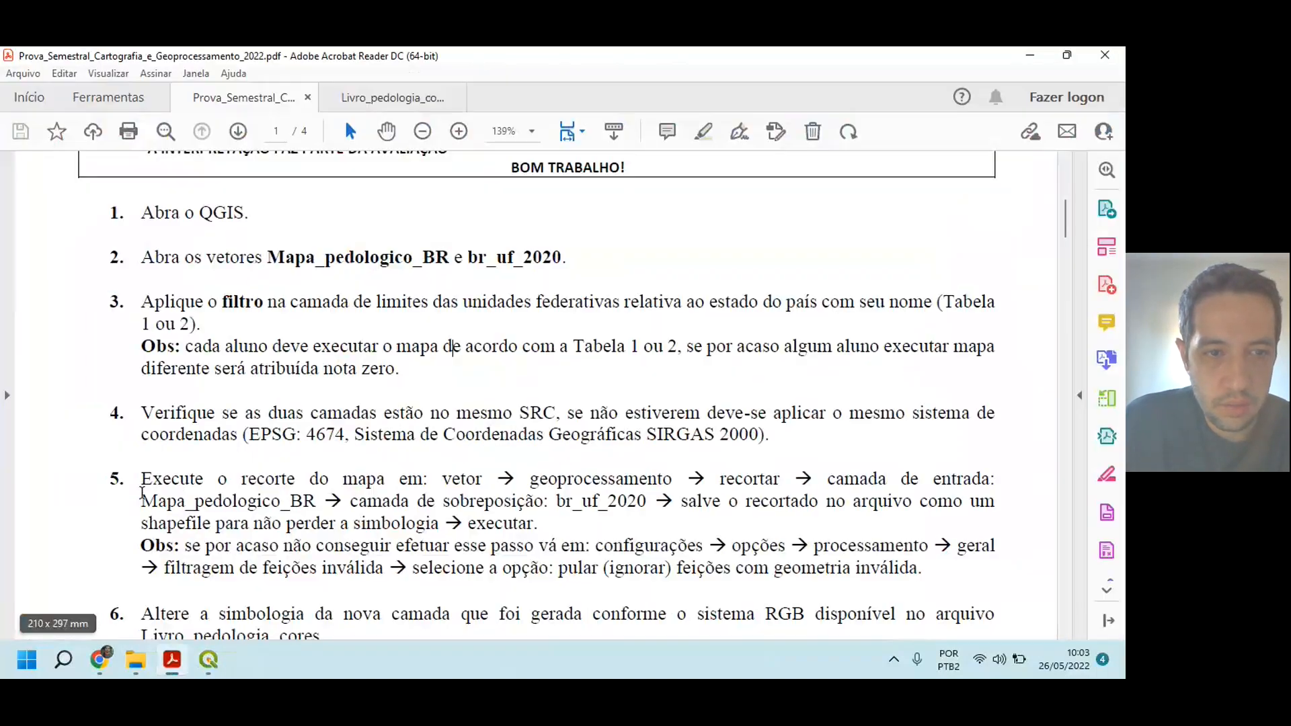
{"action": "left_click_drag", "start_coordinate": [139, 545], "coordinate": [671, 543]}
{"action": "left_click", "coordinate": [590, 550]}
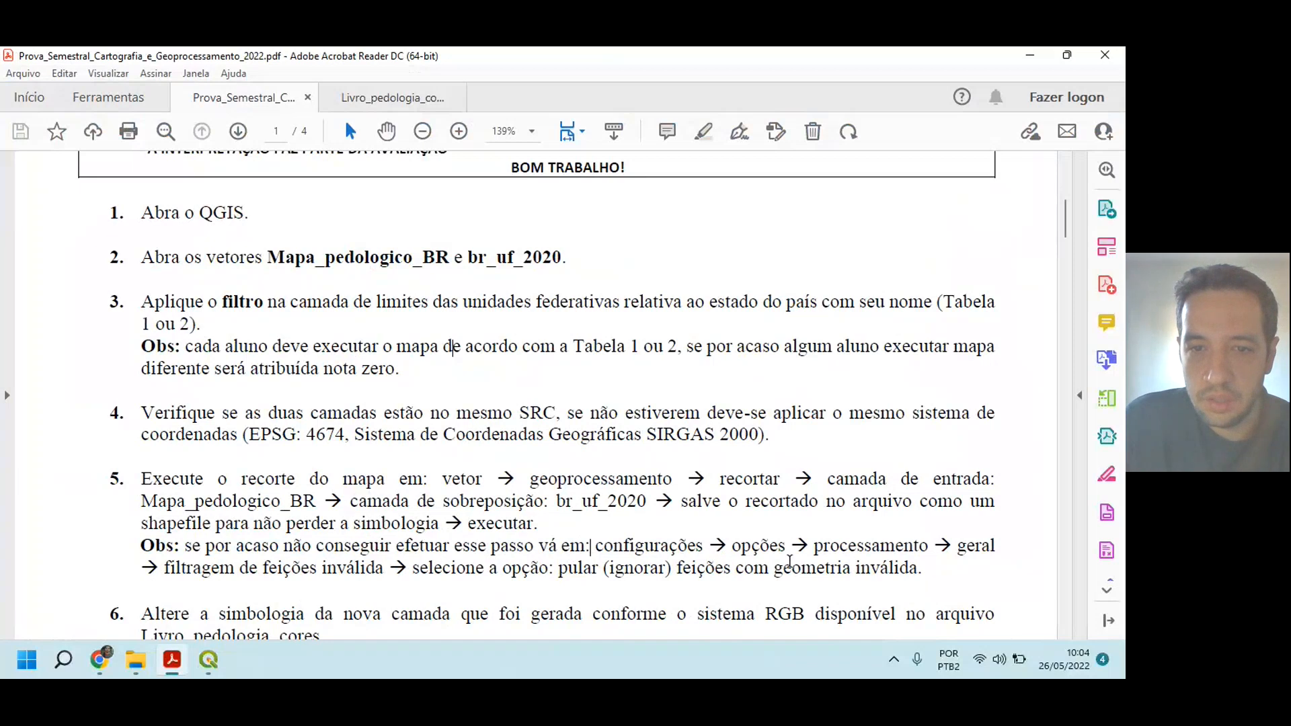
Step: Switch to QGIS and set the general processing option Filtragem de feições inválida to "Pular (ignorar) feições com geometria inválida"
{"action": "left_click", "coordinate": [208, 661]}
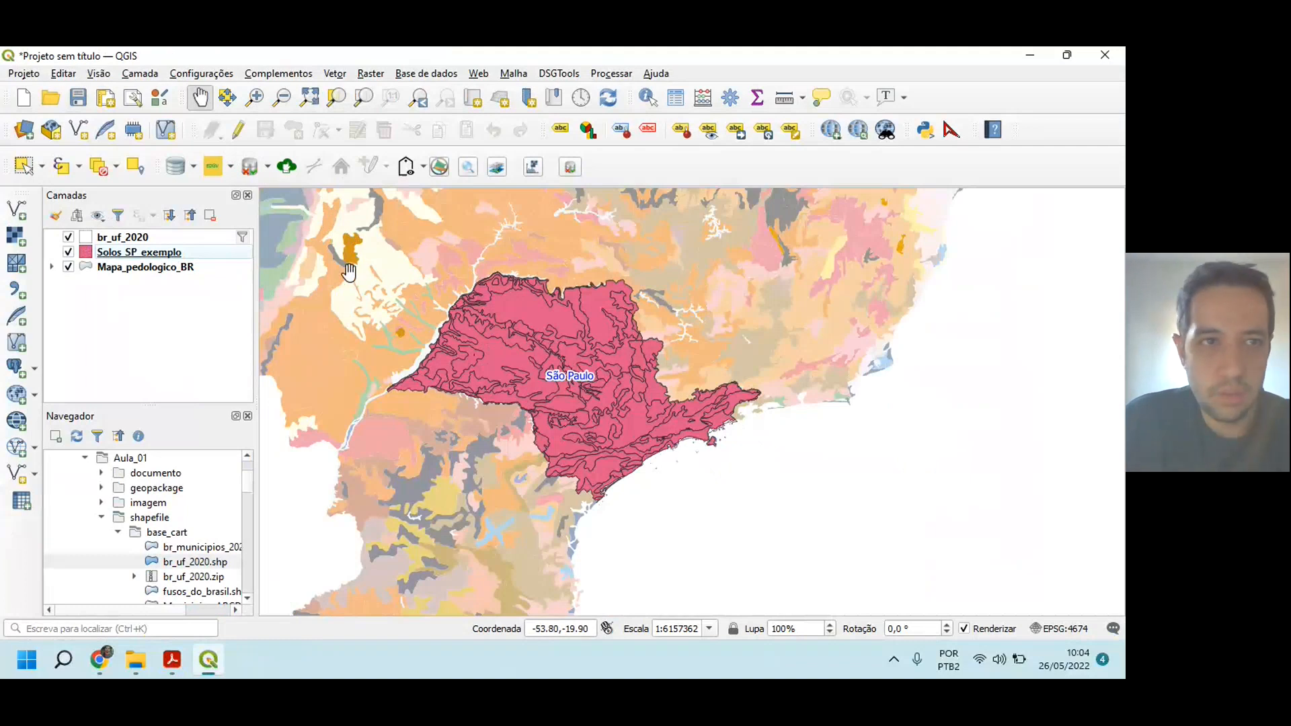
{"action": "left_click", "coordinate": [197, 72]}
{"action": "left_click", "coordinate": [195, 190]}
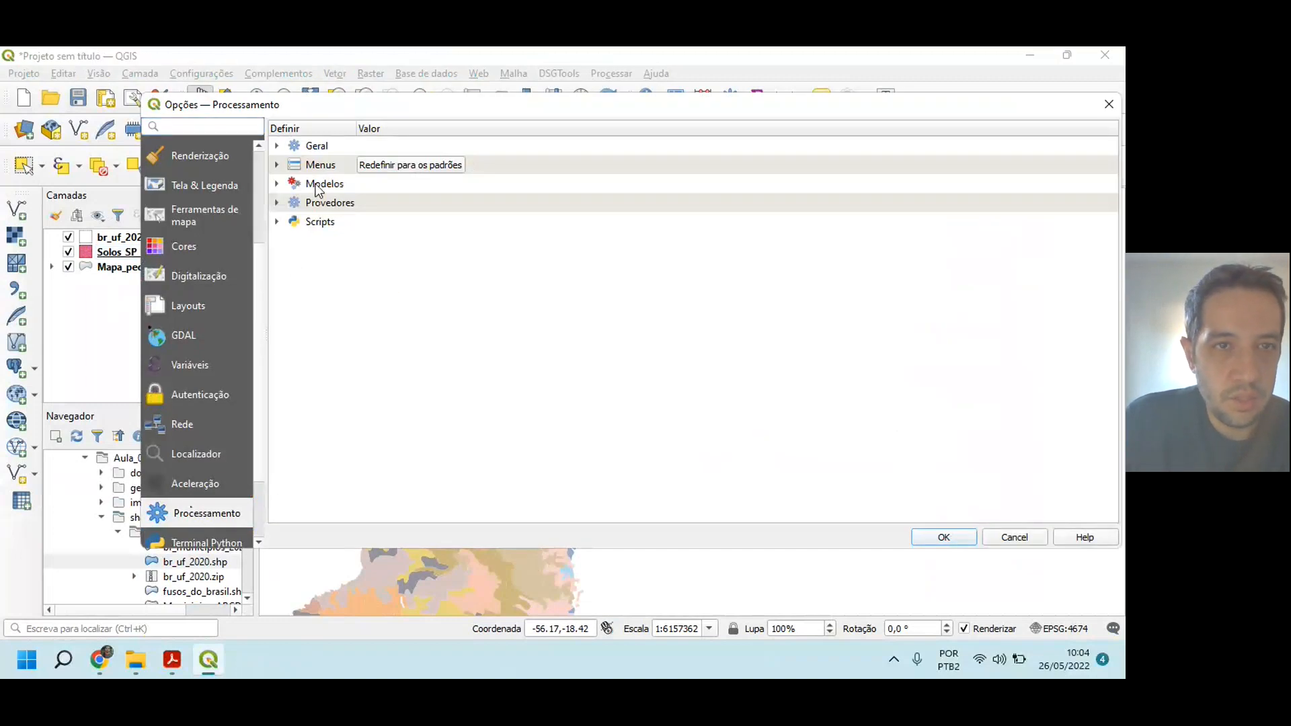
{"action": "left_click", "coordinate": [317, 146]}
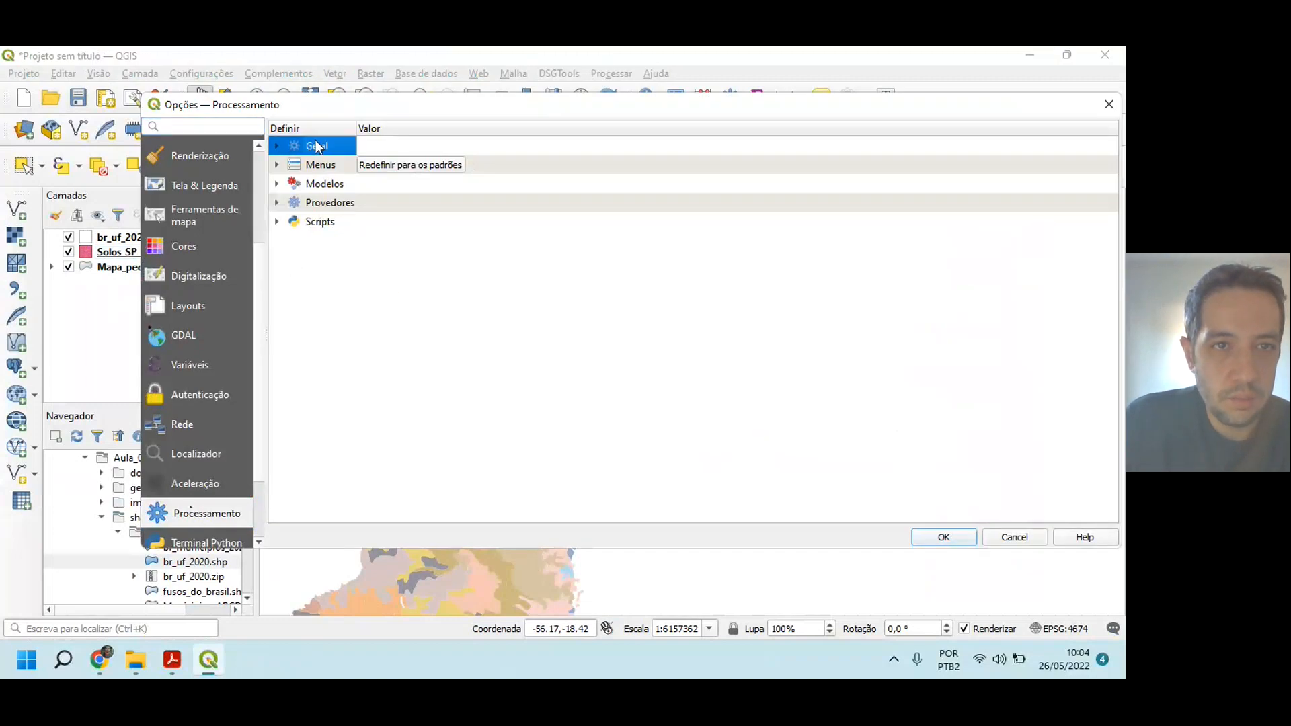
{"action": "left_click", "coordinate": [275, 145]}
{"action": "scroll", "coordinate": [419, 432], "scroll_direction": "down", "scroll_amount": 2}
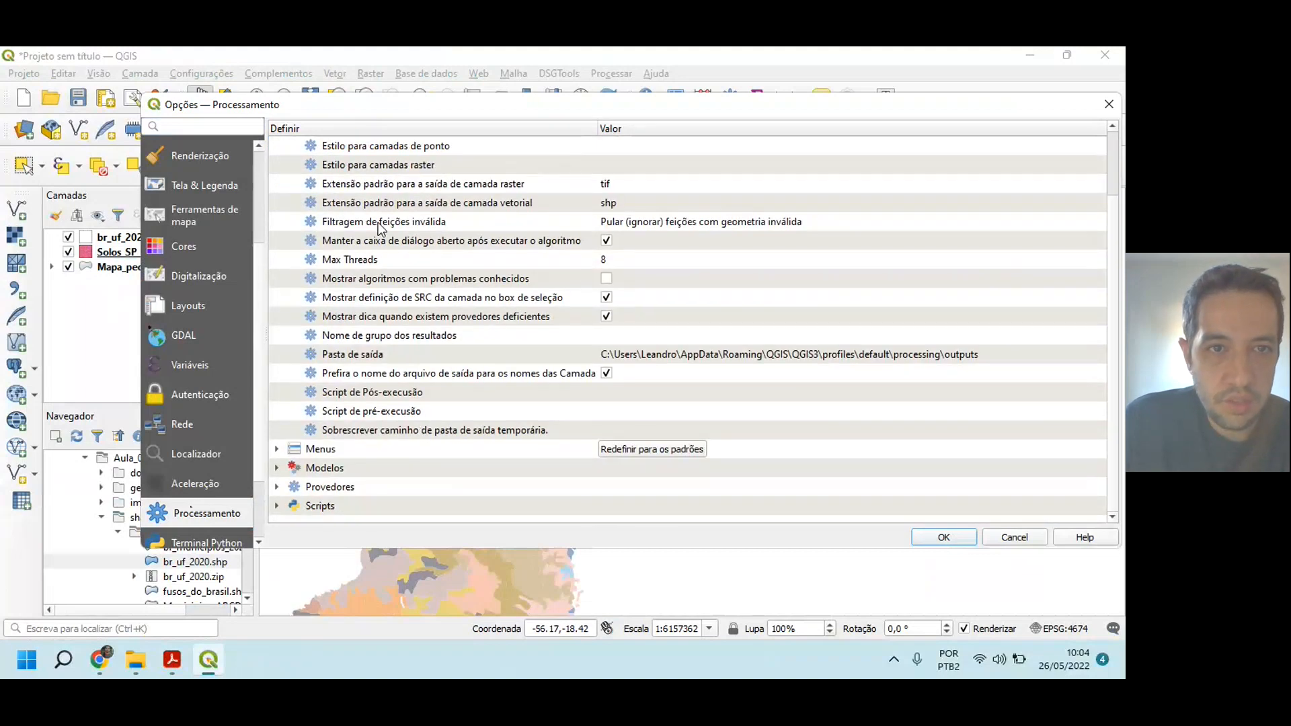
{"action": "left_click", "coordinate": [740, 224]}
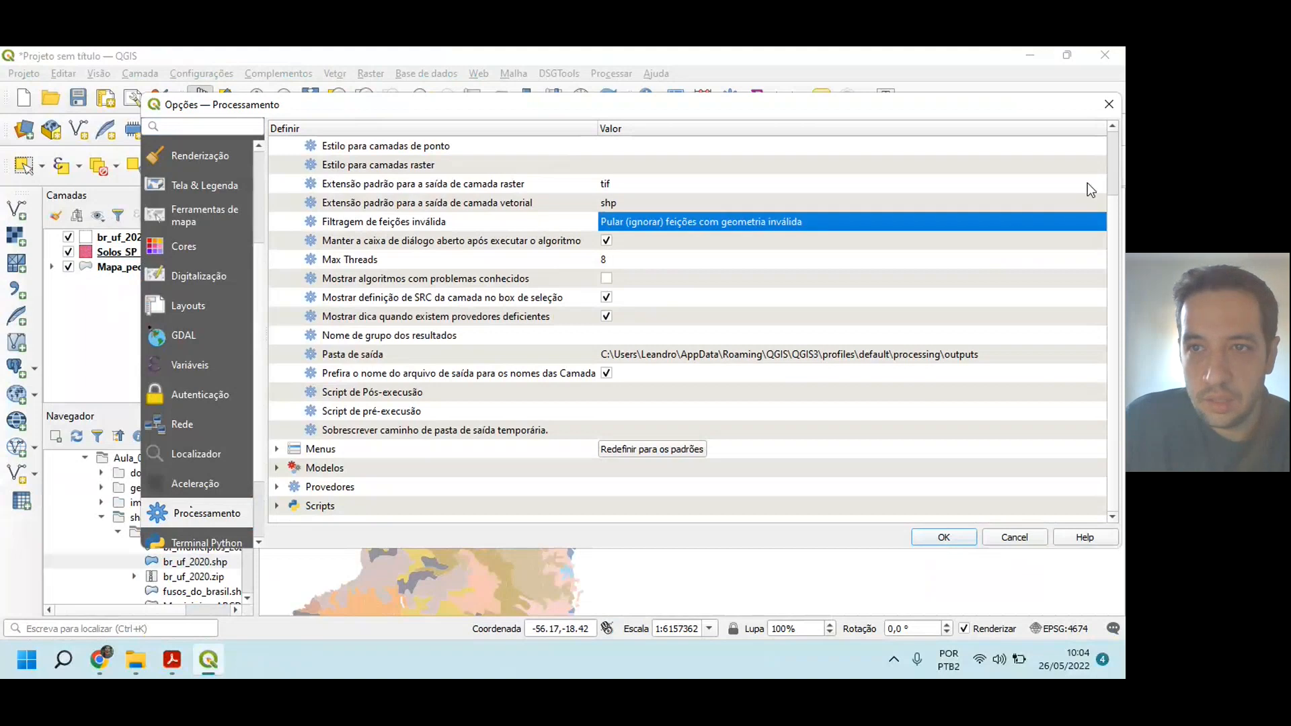
{"action": "left_click", "coordinate": [1006, 226]}
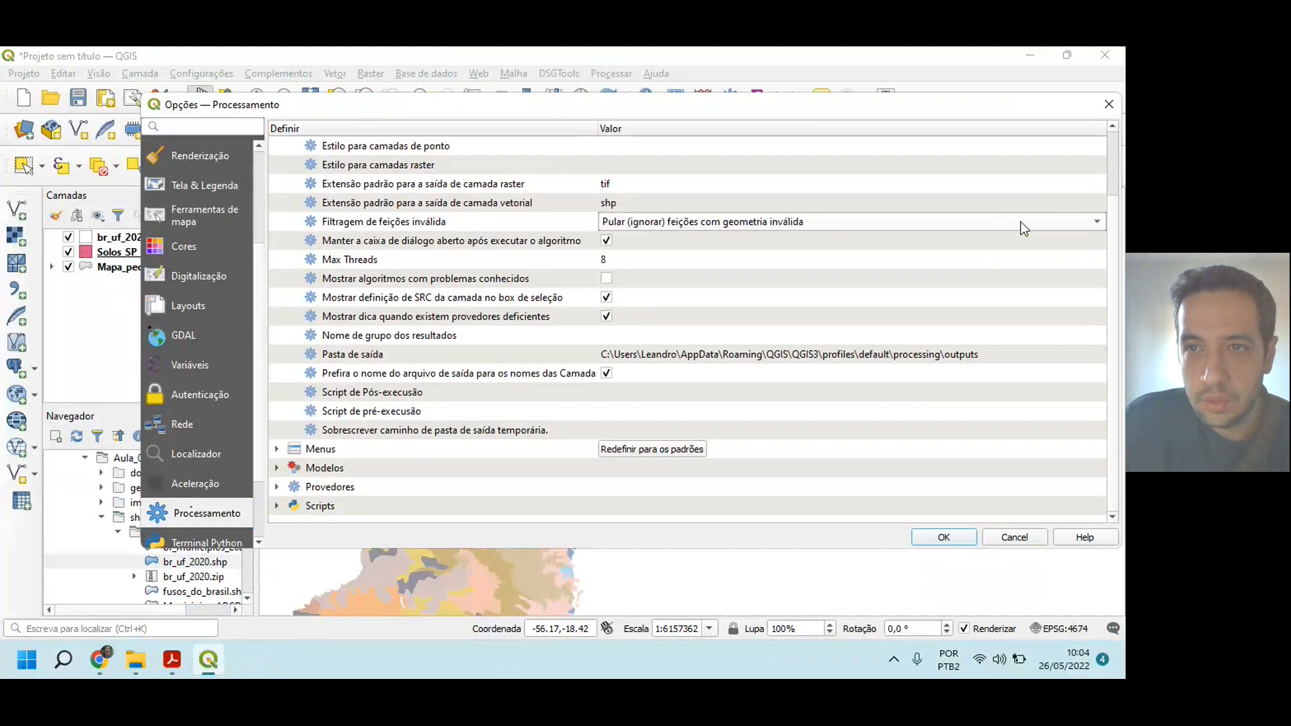
{"action": "left_click", "coordinate": [1098, 224]}
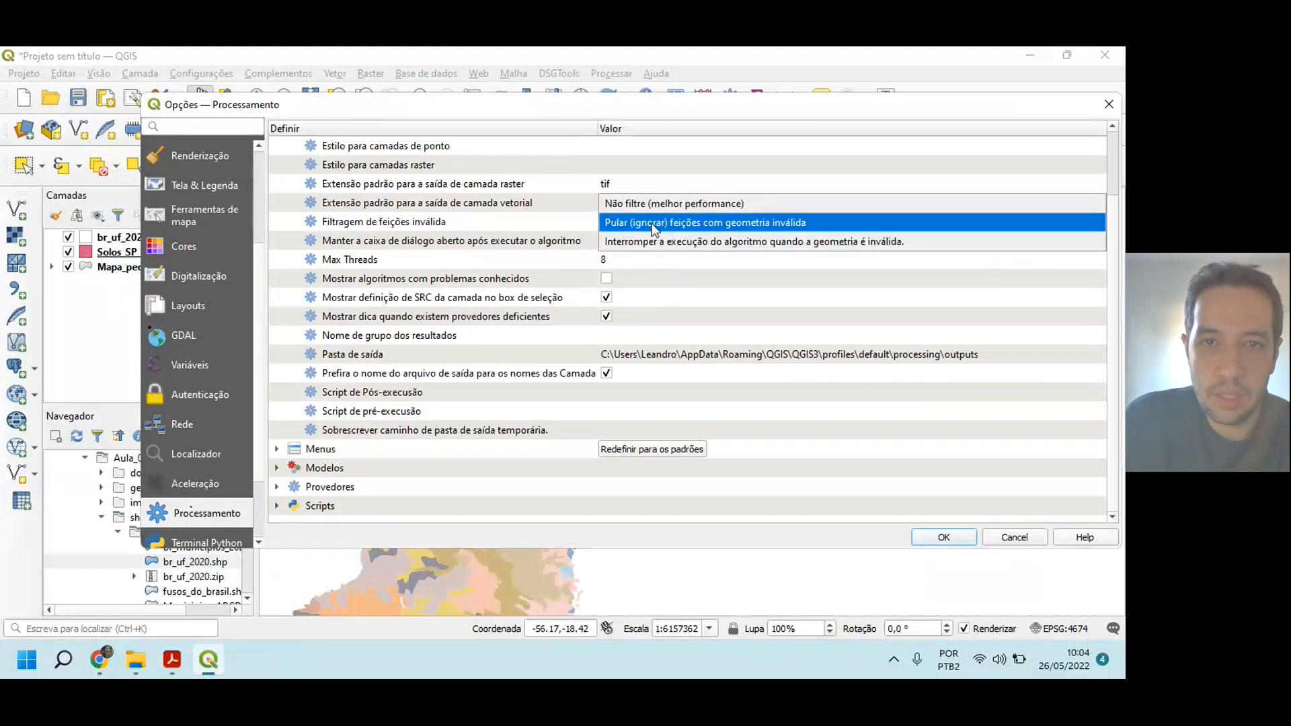
{"action": "left_click", "coordinate": [753, 223]}
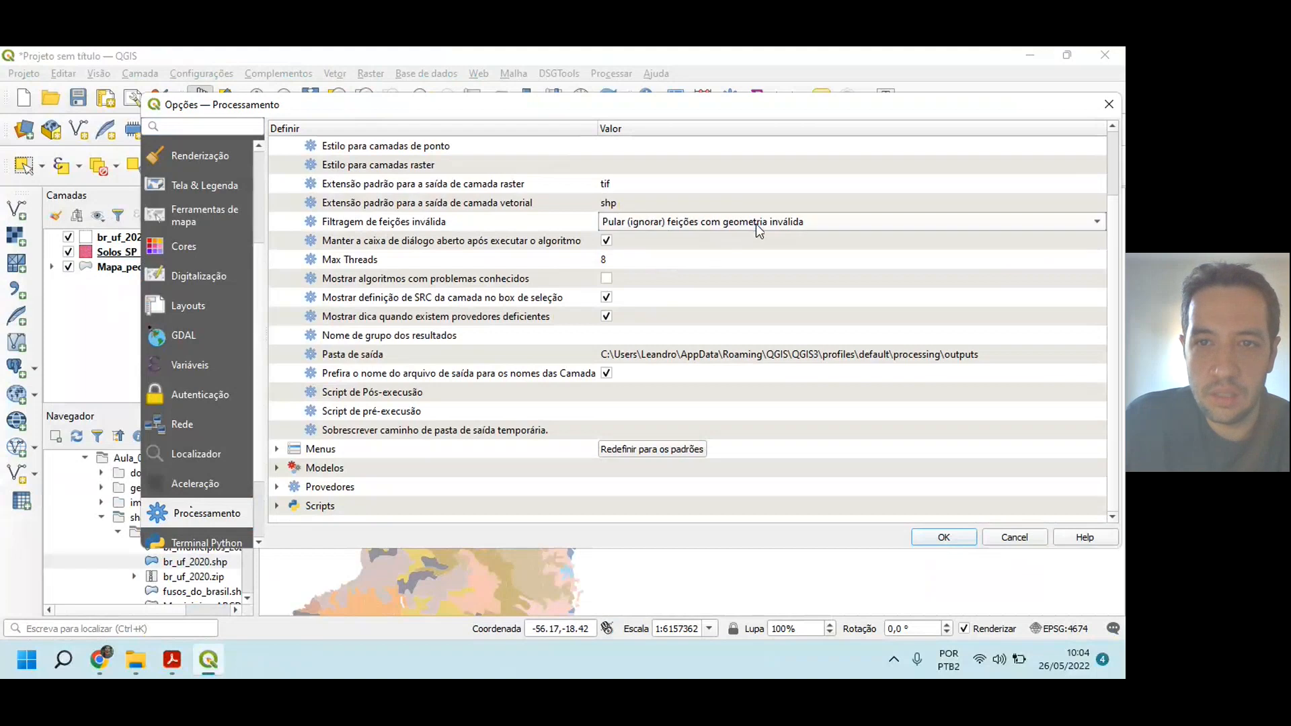
{"action": "left_click", "coordinate": [944, 537]}
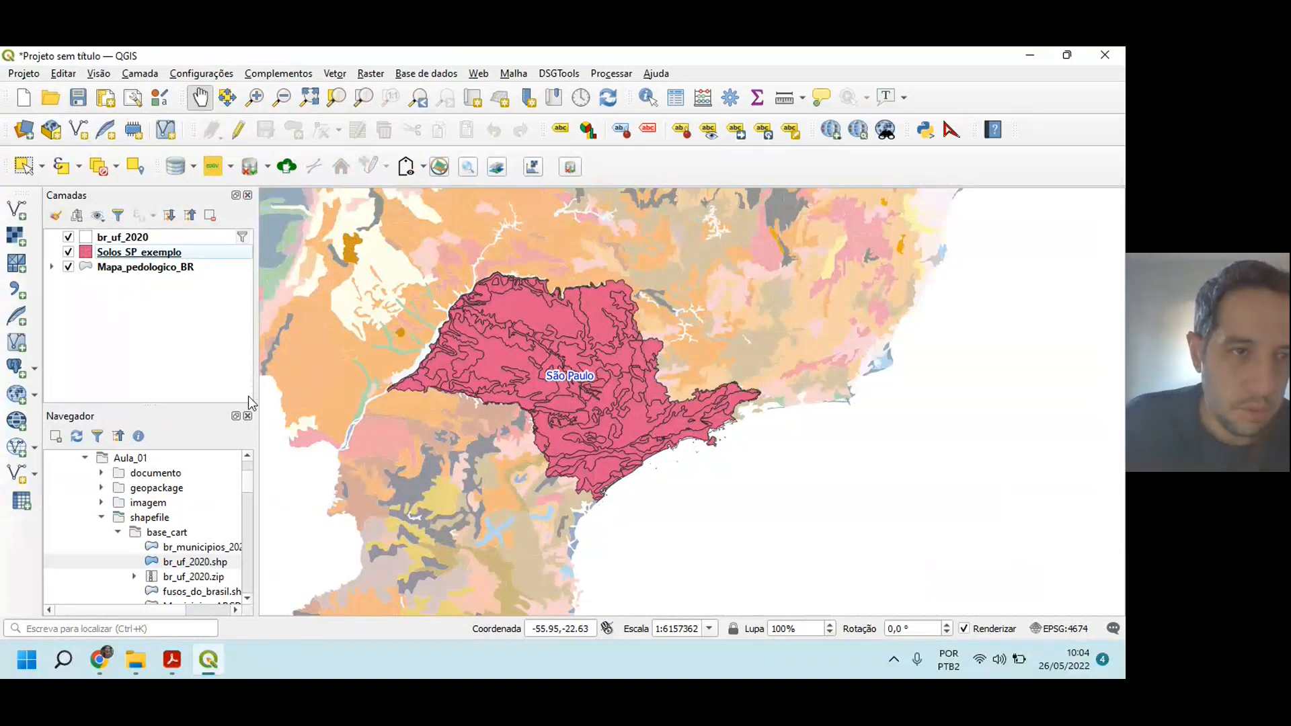
Step: Remove the Mapa_pedologico_BR layer from the project
{"action": "left_click", "coordinate": [116, 268]}
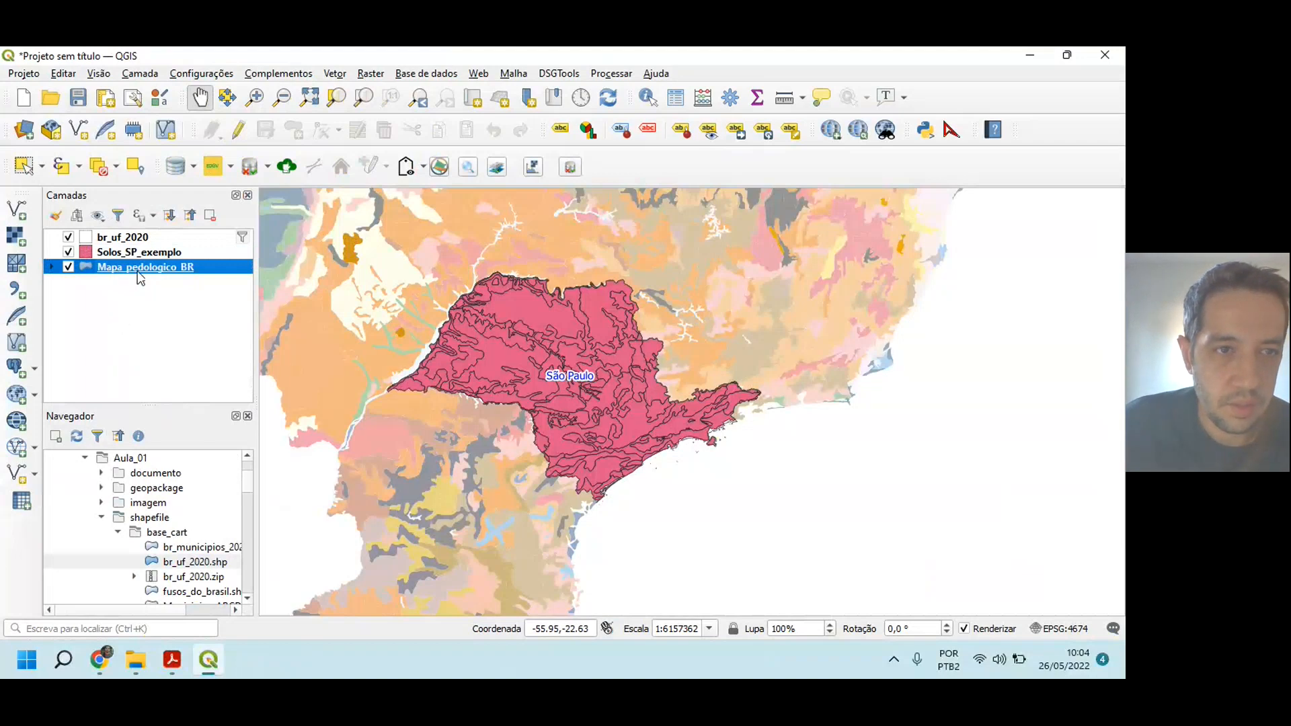
{"action": "left_click", "coordinate": [209, 215]}
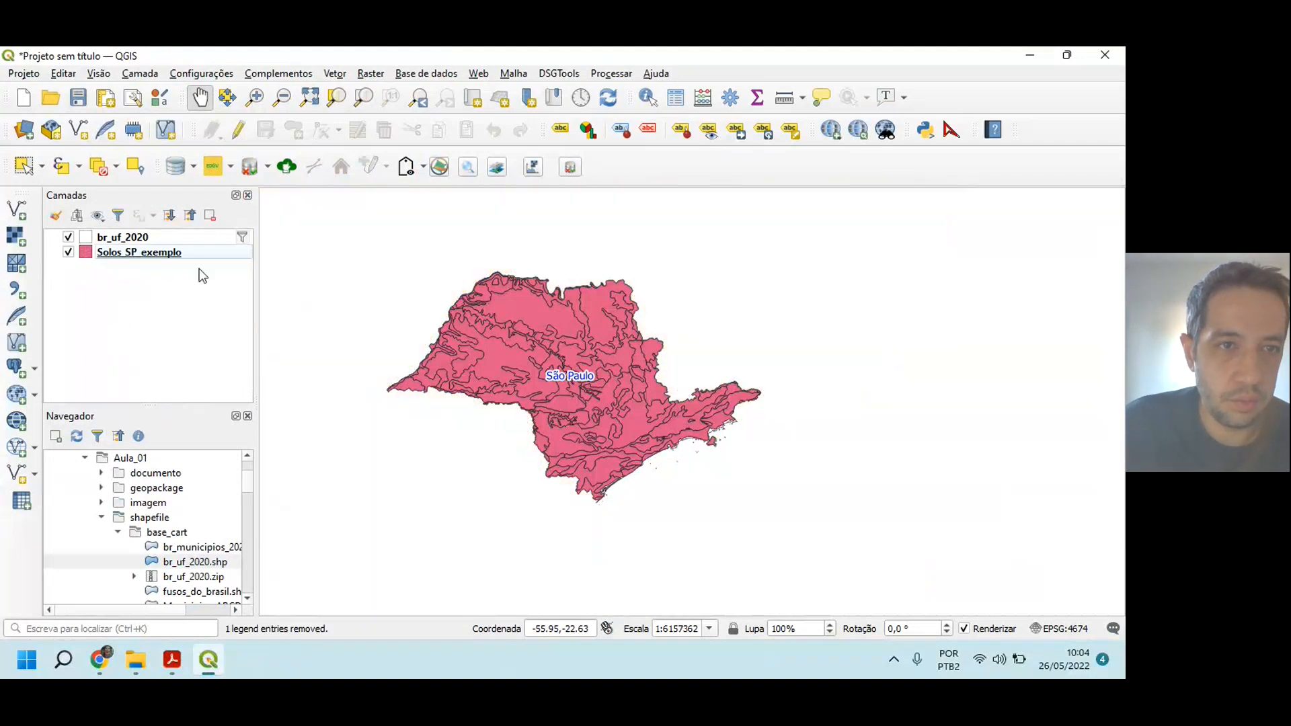
{"action": "left_click_drag", "start_coordinate": [555, 448], "coordinate": [594, 444]}
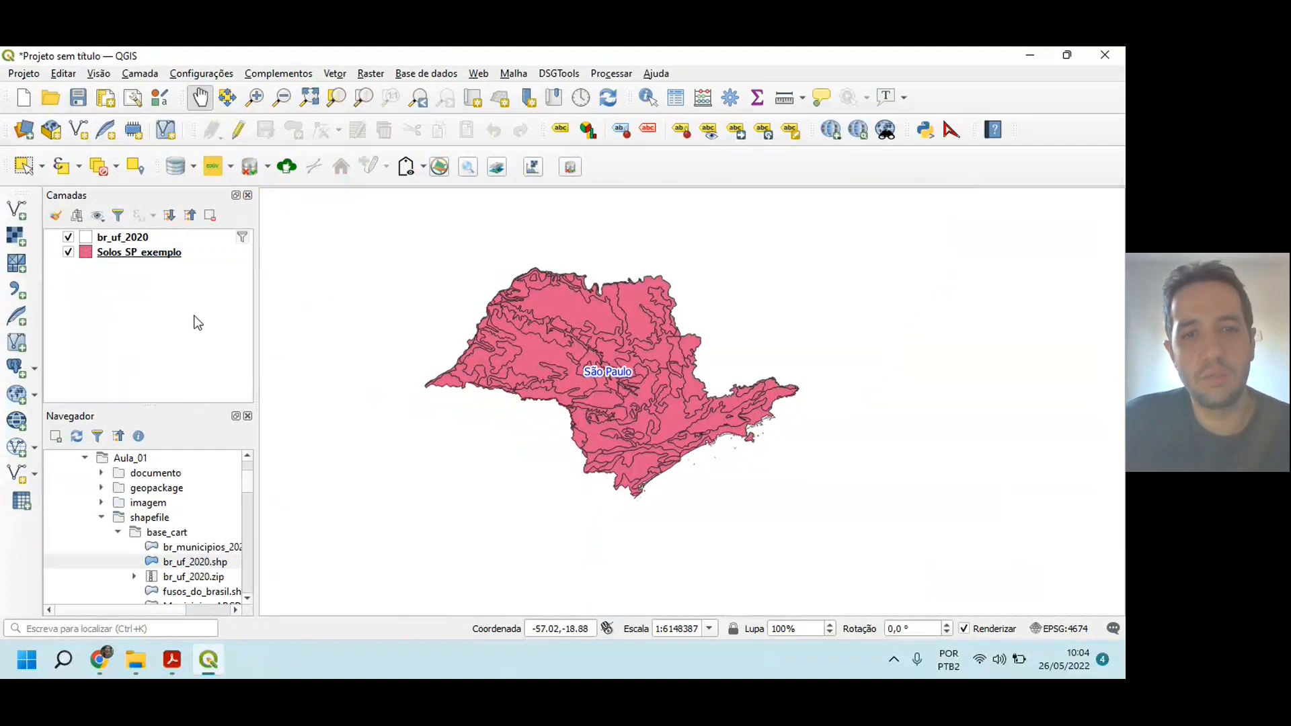
Step: Save the project as Solos_SP_exemplo in QGZ format inside the Solos_SP_exemplo folder of CursoQGIS
{"action": "left_click", "coordinate": [78, 98]}
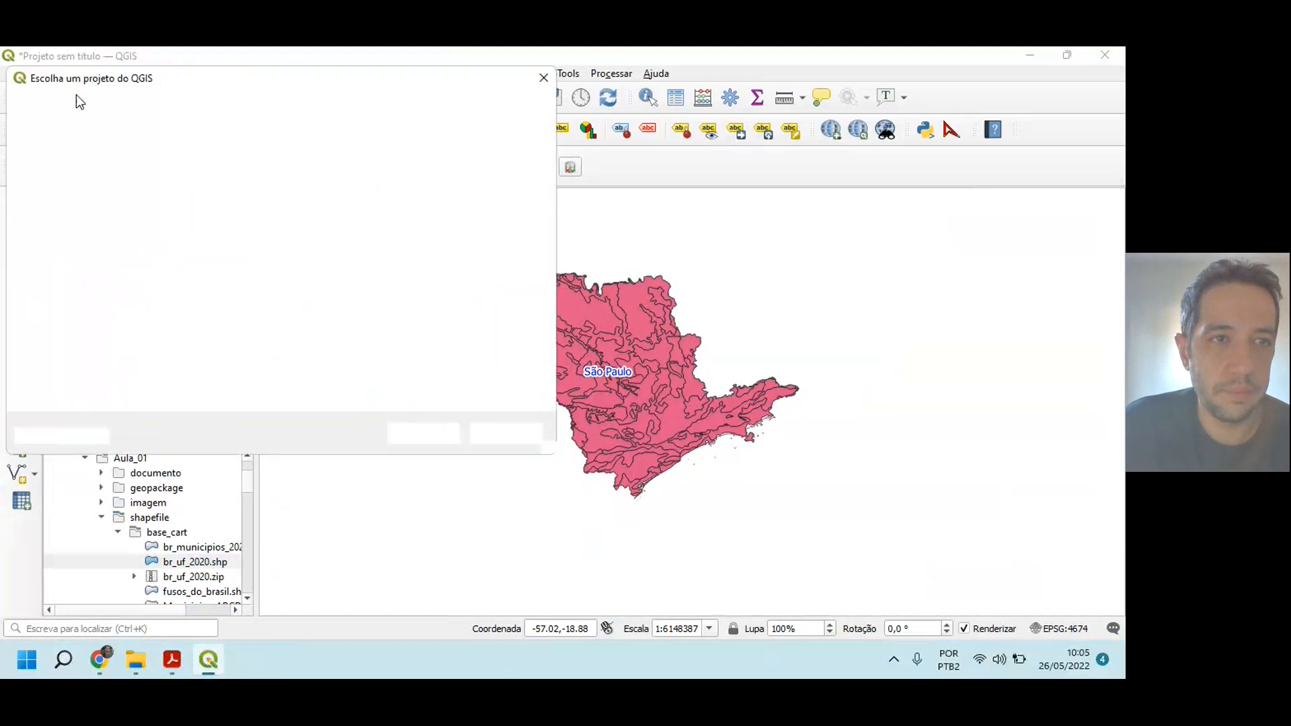
{"action": "left_click", "coordinate": [181, 112]}
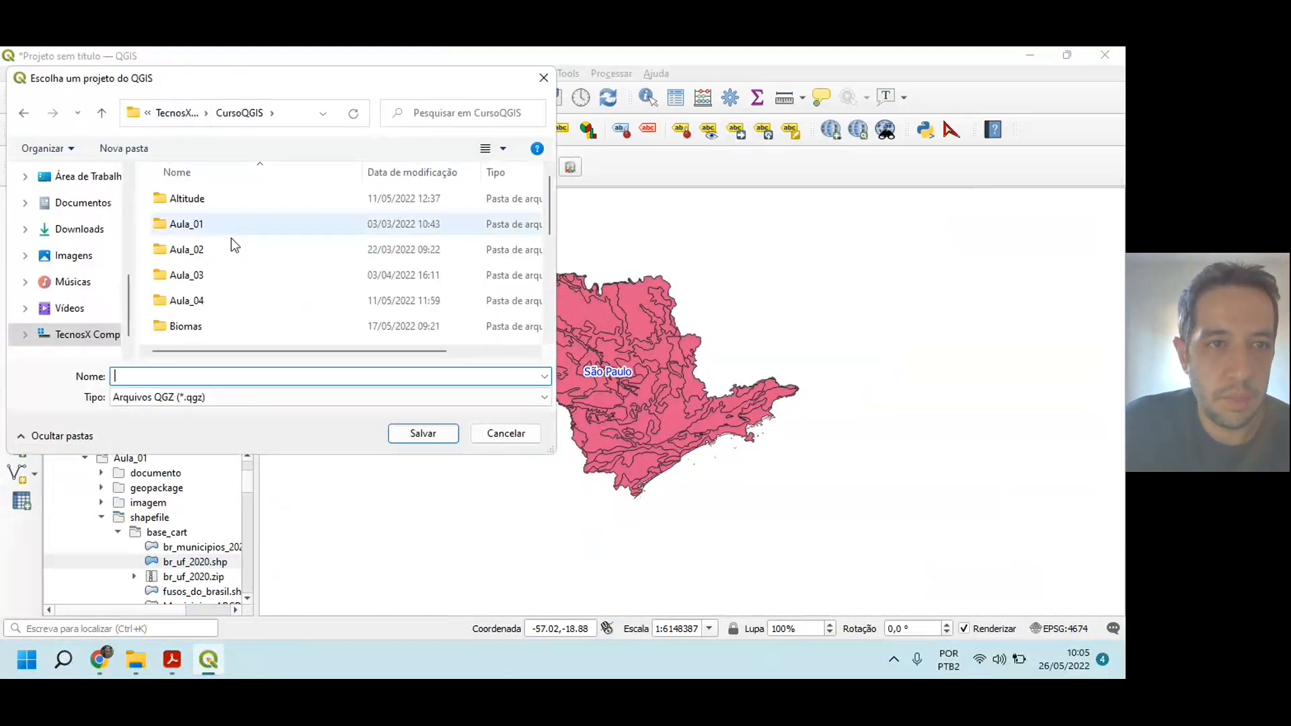
{"action": "left_click_drag", "start_coordinate": [548, 201], "coordinate": [551, 298]}
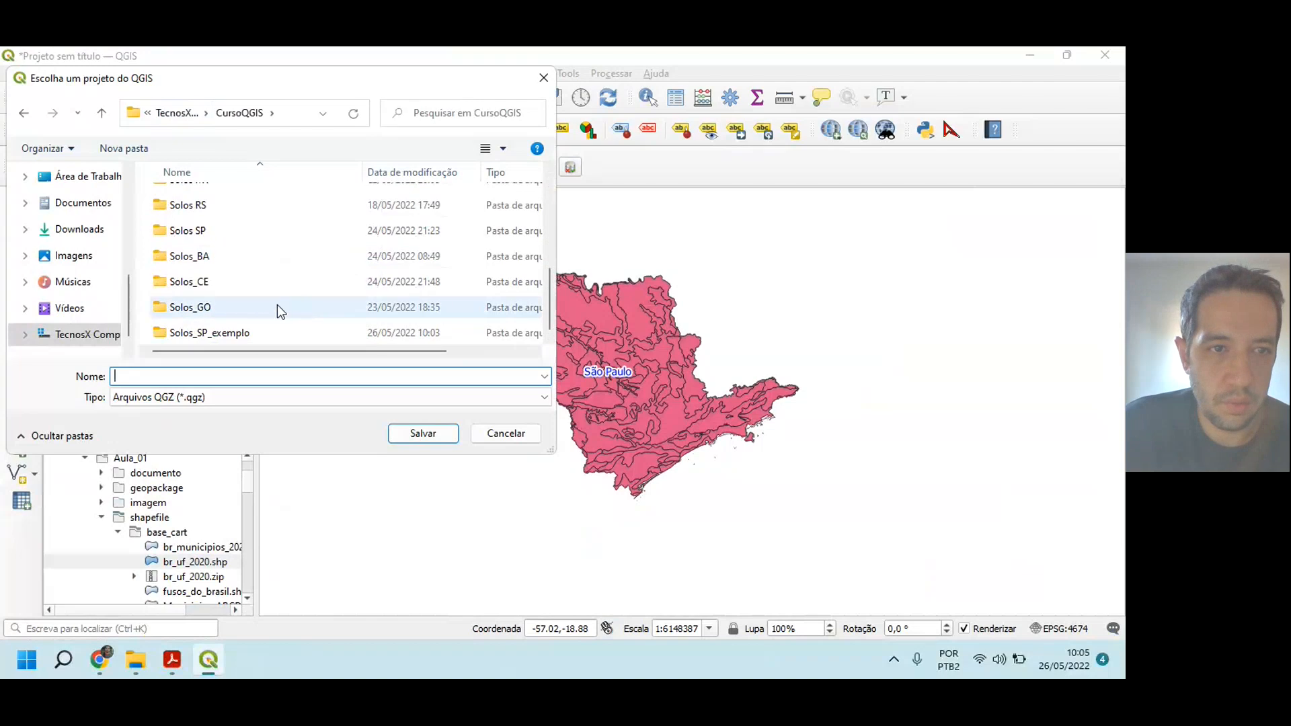
{"action": "double_click", "coordinate": [237, 329]}
{"action": "left_click", "coordinate": [234, 373]}
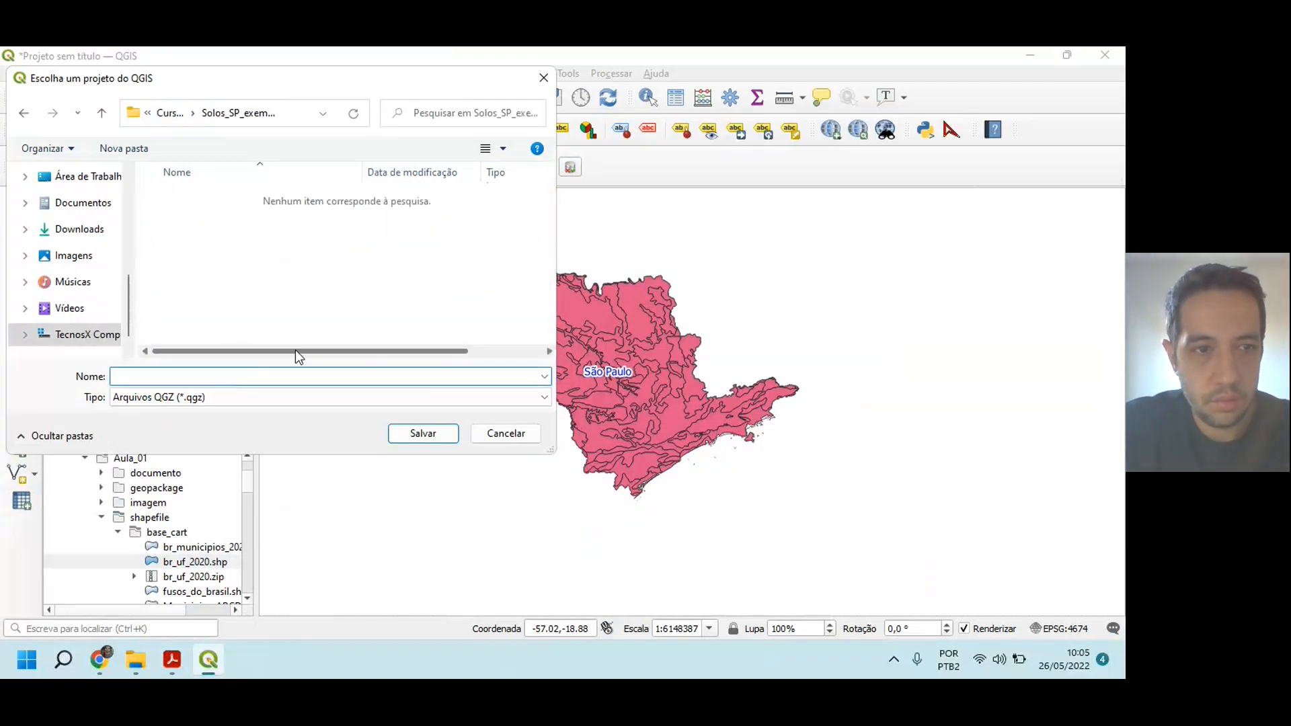
{"action": "type", "text": "Solos_SP_exemplo"}
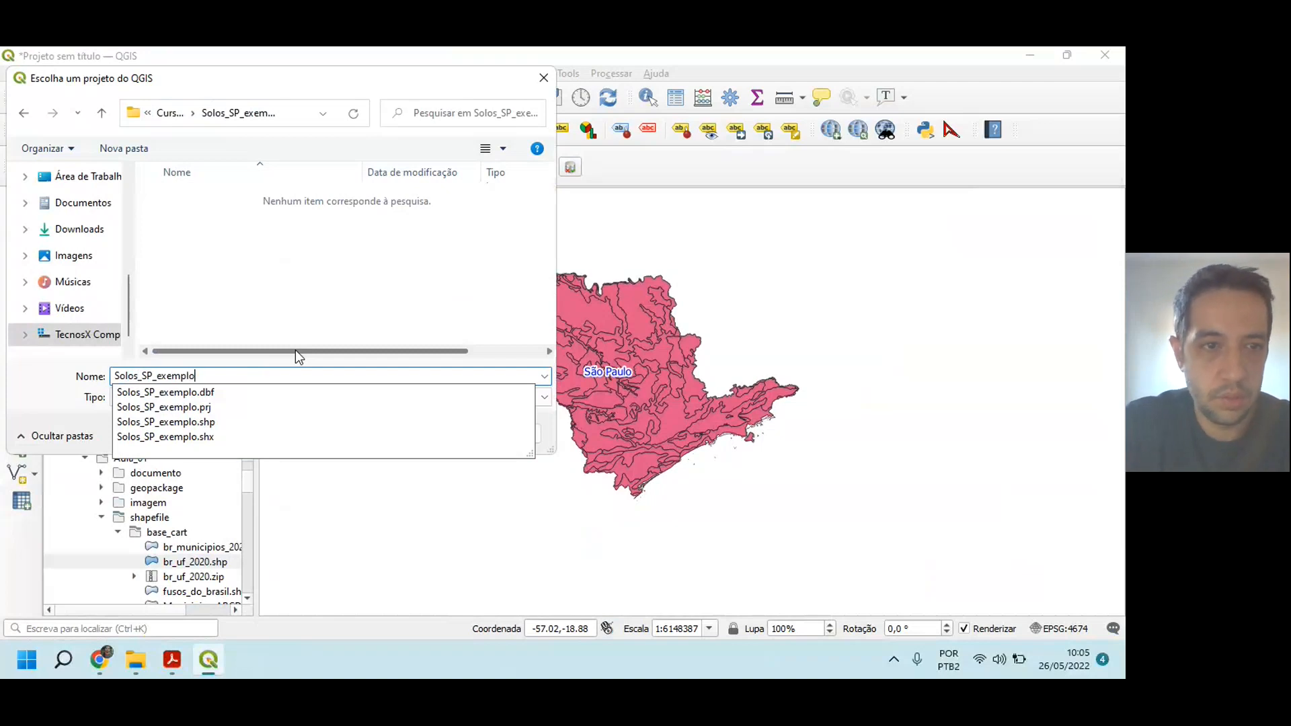
{"action": "left_click", "coordinate": [288, 316]}
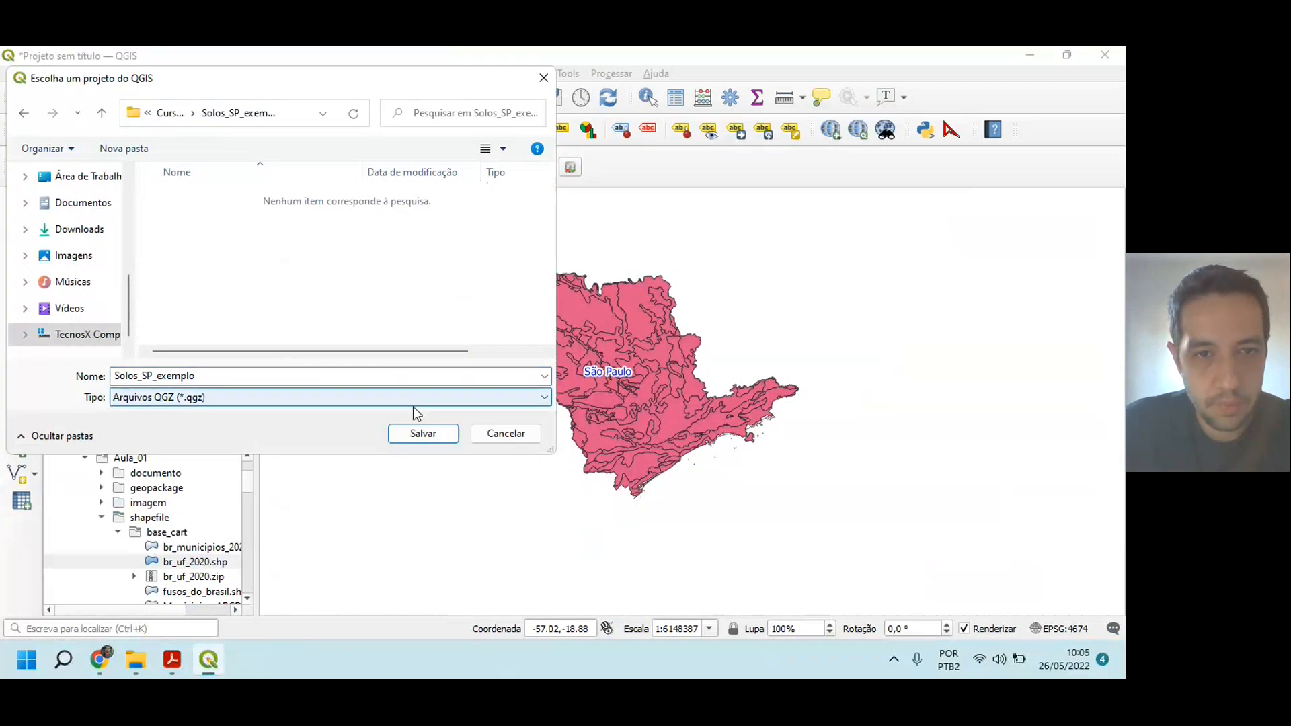
{"action": "left_click", "coordinate": [439, 437]}
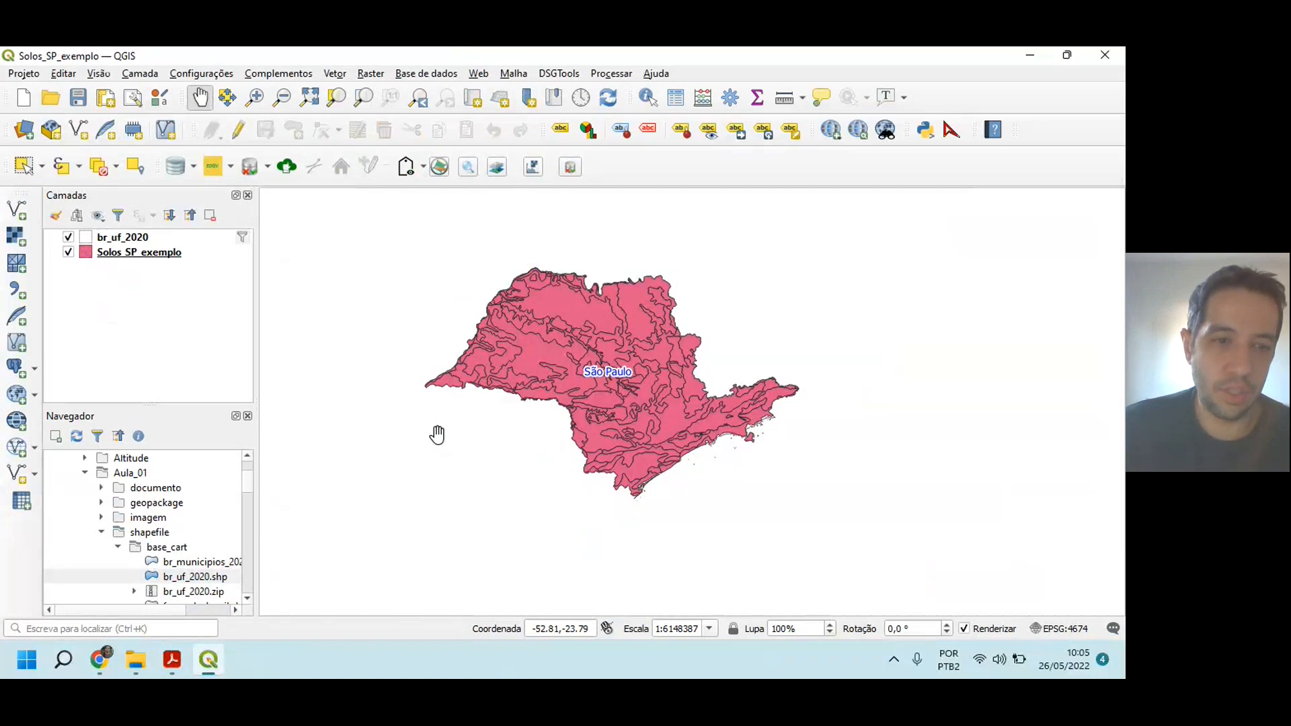
Step: Switch to the exam PDF and read item 6 on changing the new layer's symbology
{"action": "left_click", "coordinate": [159, 659]}
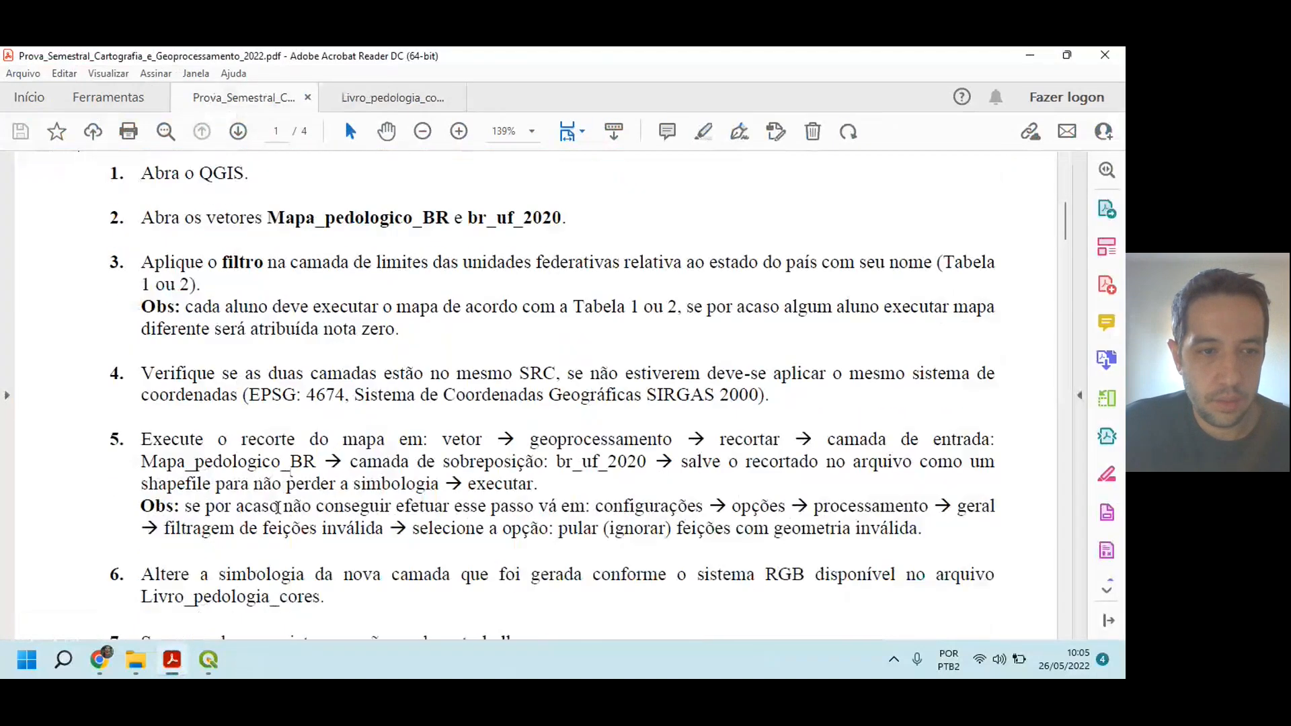
{"action": "left_click_drag", "start_coordinate": [109, 573], "coordinate": [141, 573]}
{"action": "left_click", "coordinate": [160, 573]}
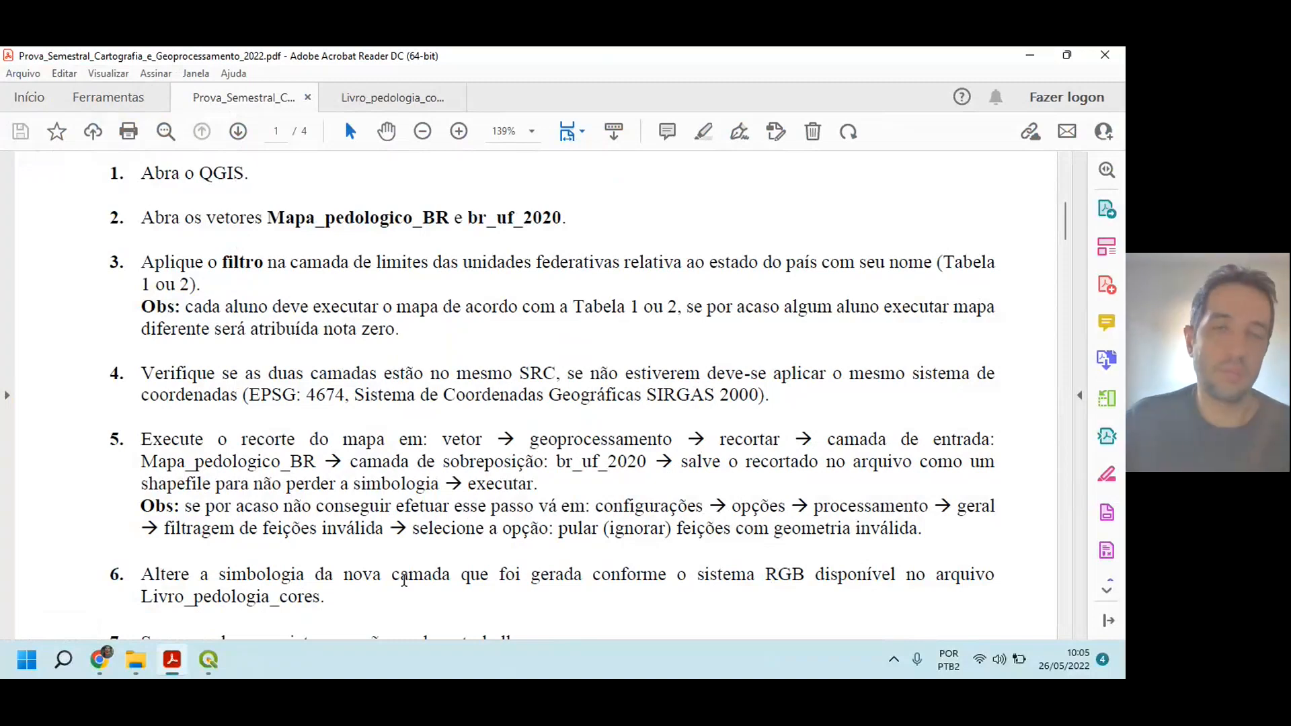
Step: Switch to QGIS, show the layer styling settings for Solos_SP_exemplo and widen their panel beside the map
{"action": "mouse_move", "coordinate": [197, 667]}
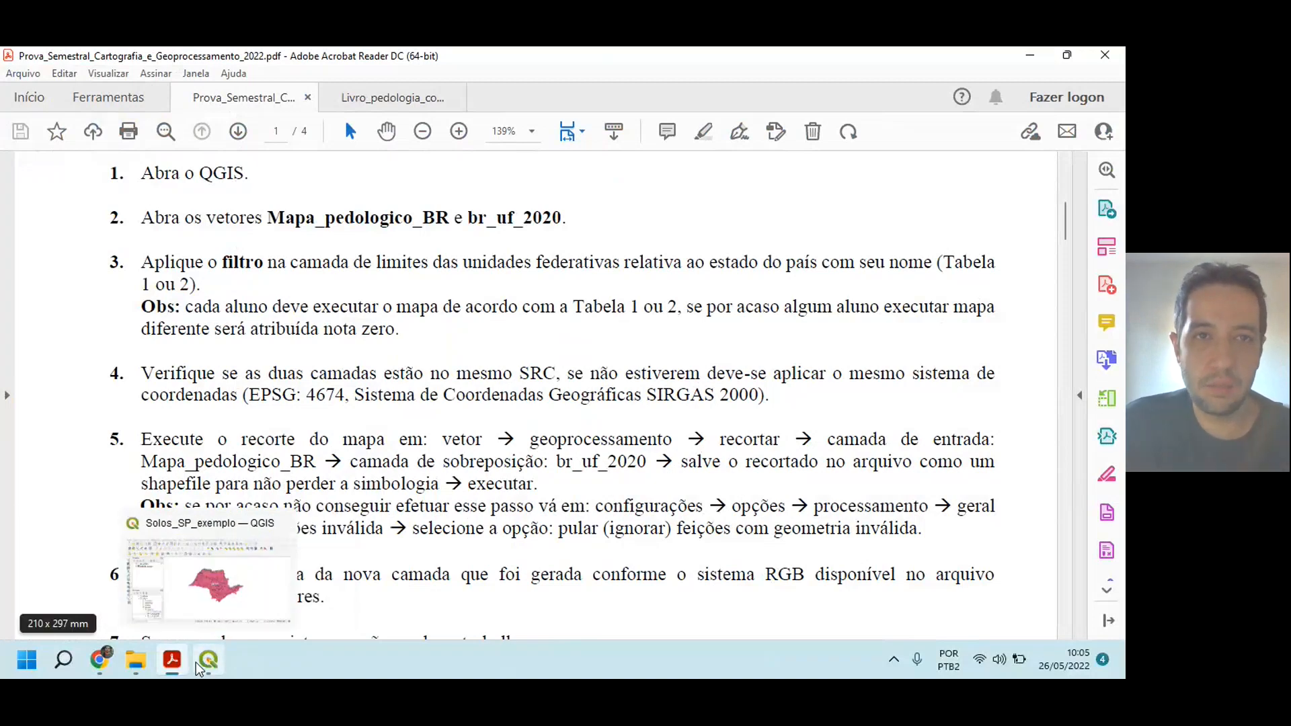
{"action": "left_click", "coordinate": [196, 663]}
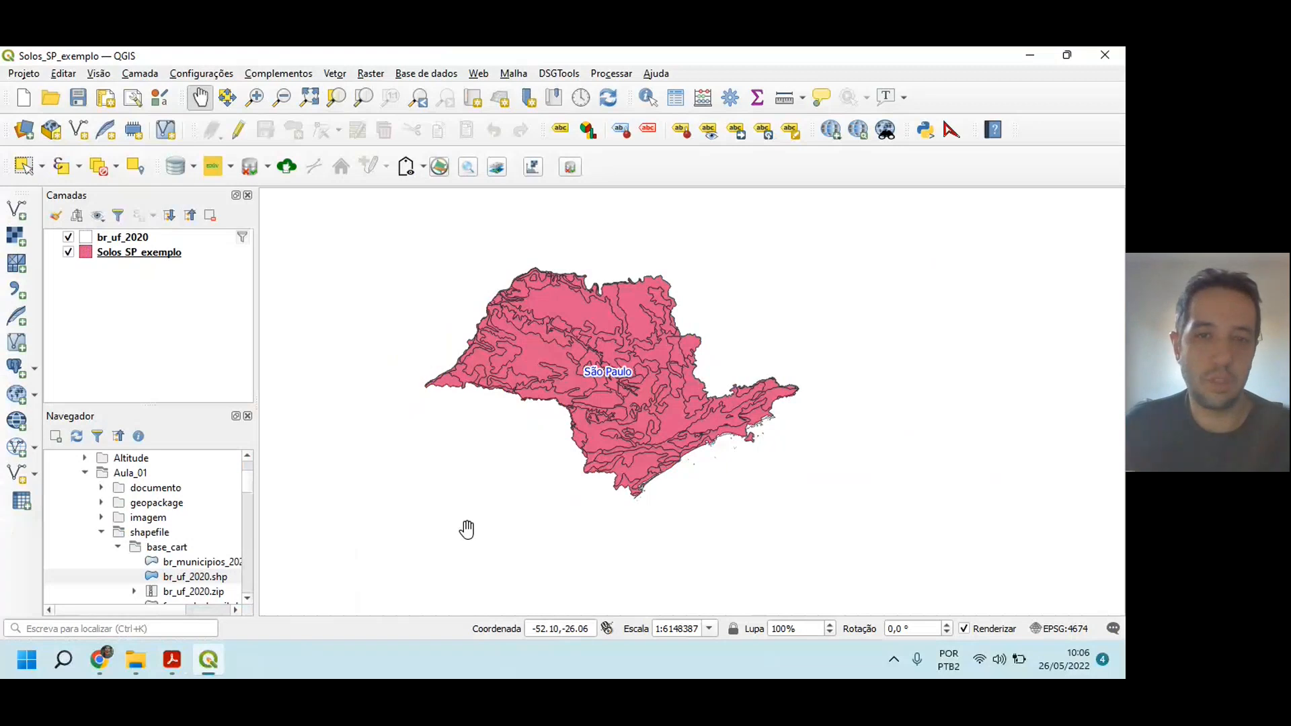
{"action": "left_click", "coordinate": [93, 346]}
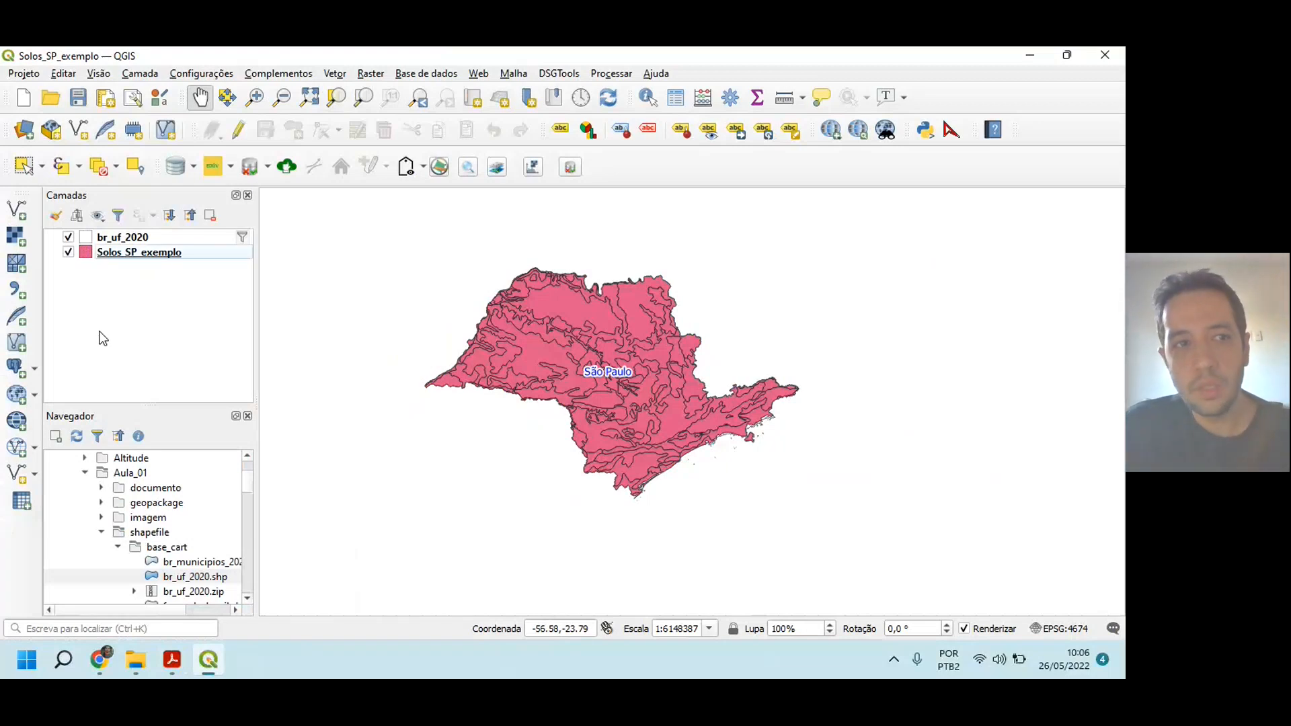
{"action": "left_click", "coordinate": [131, 256]}
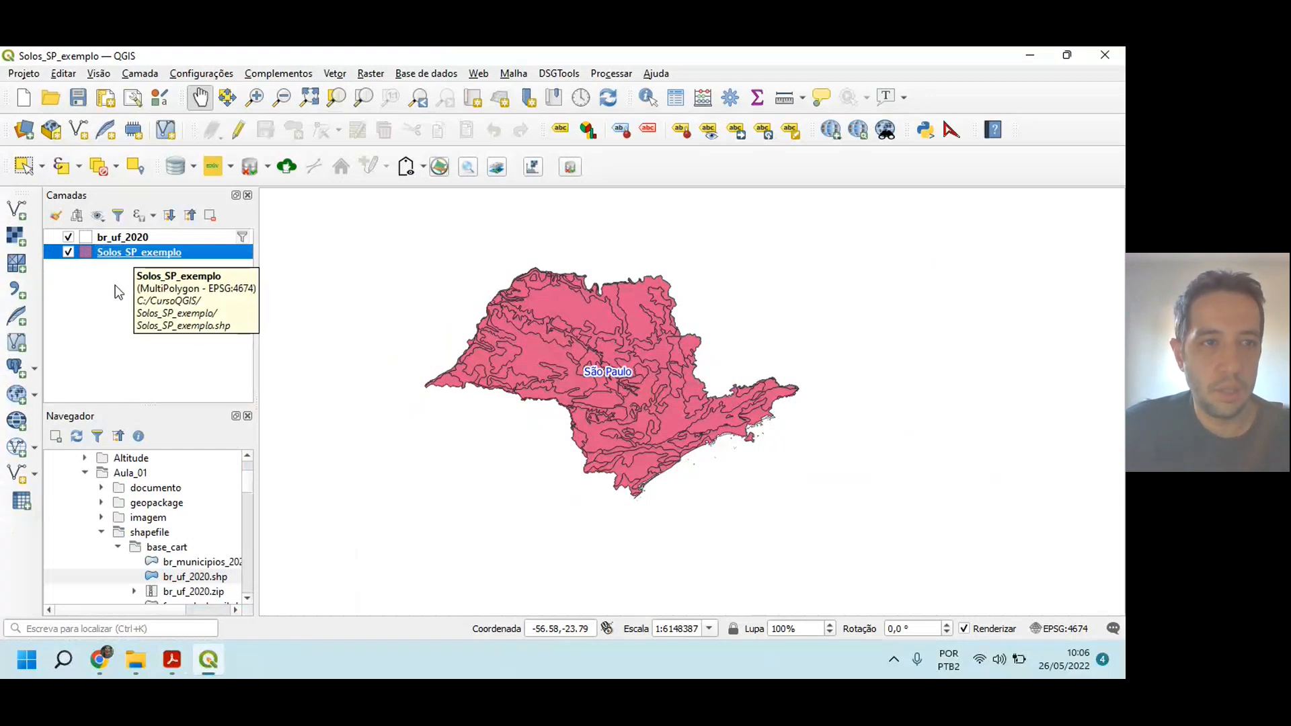
{"action": "left_click", "coordinate": [54, 216]}
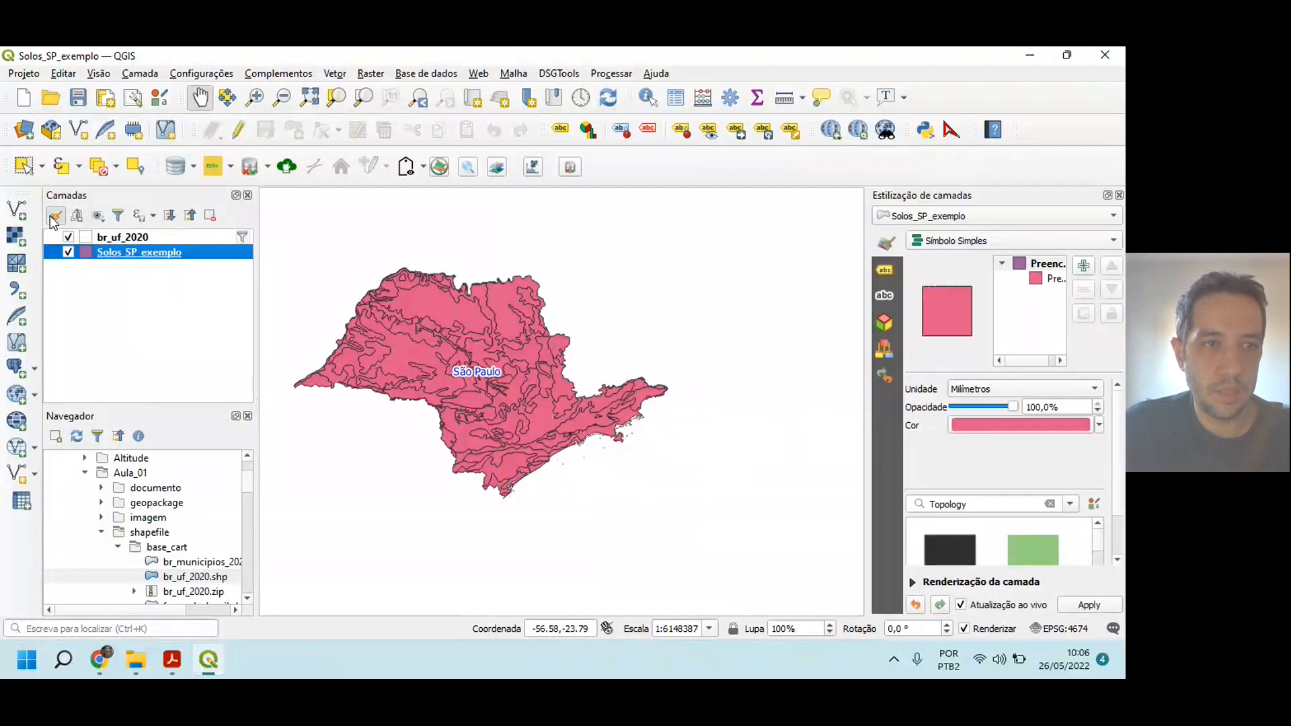
{"action": "left_click_drag", "start_coordinate": [867, 327], "coordinate": [757, 323]}
{"action": "left_click_drag", "start_coordinate": [426, 369], "coordinate": [665, 374]}
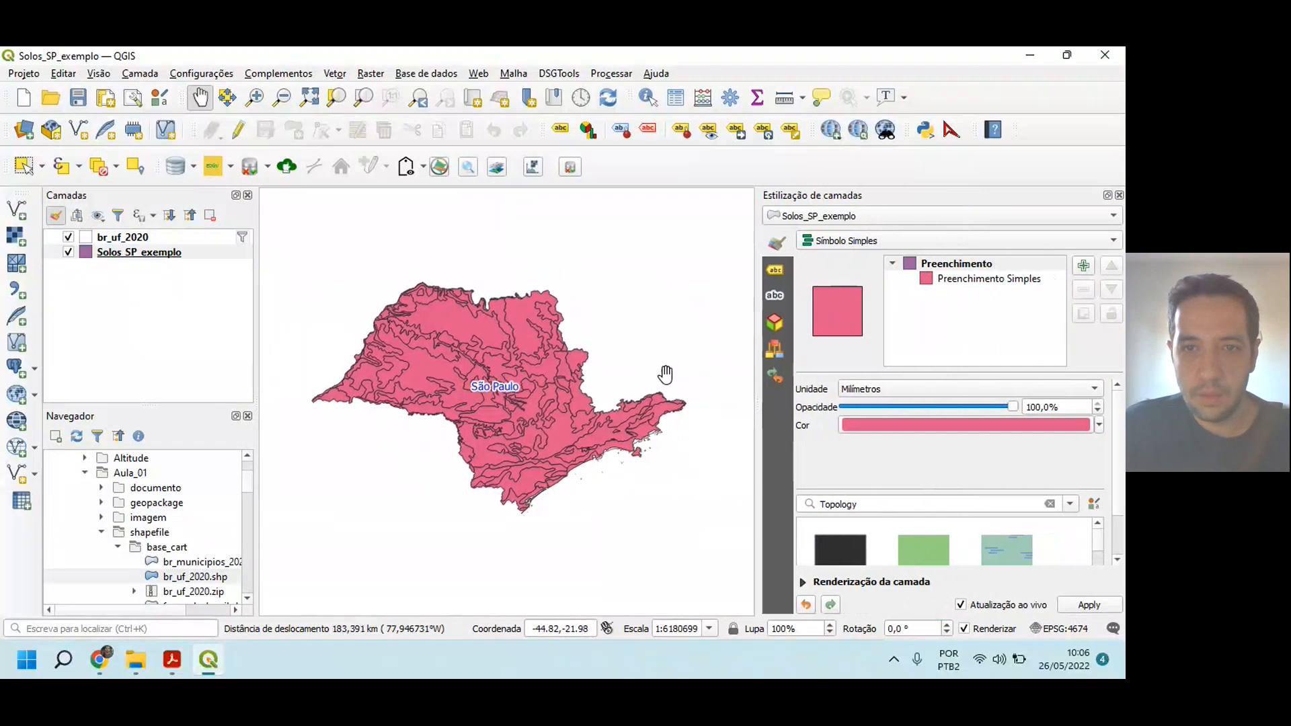
{"action": "left_click_drag", "start_coordinate": [757, 377], "coordinate": [733, 375]}
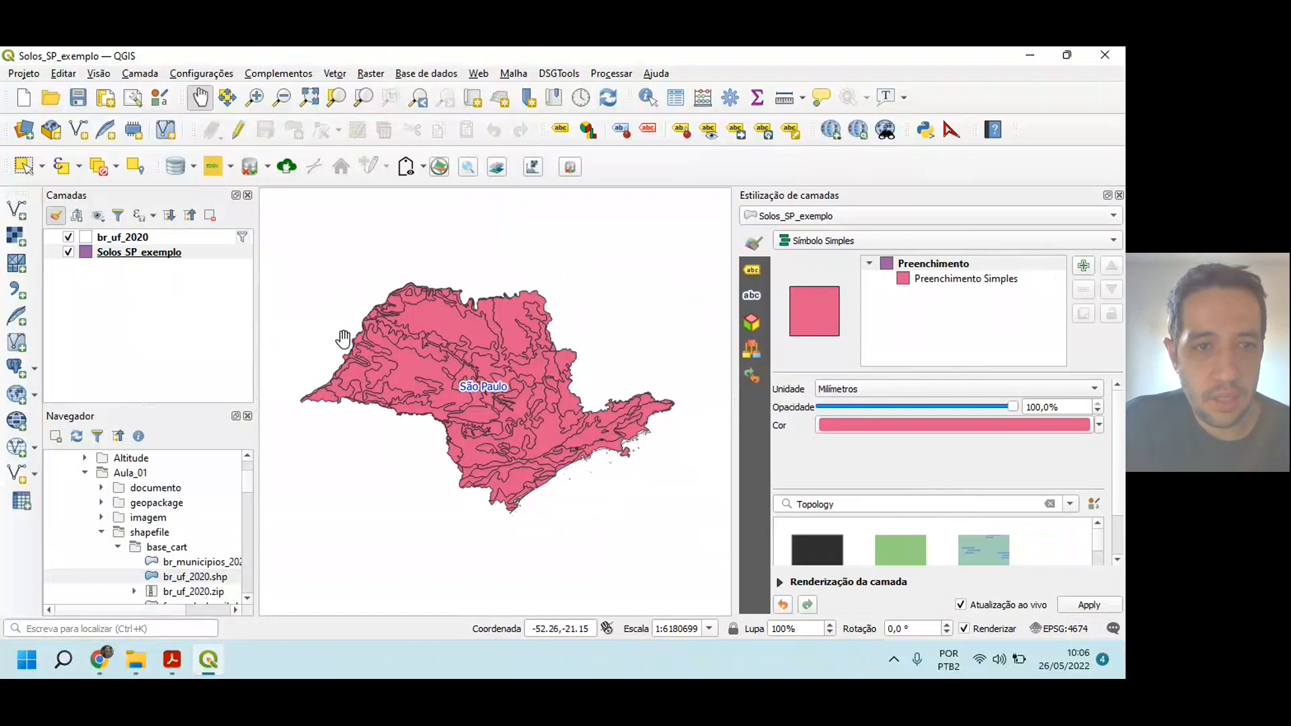
Step: Examine the Solos_SP_exemplo attribute table across its columns through LEG_SINOT and CLASSE_DOM, and close it
{"action": "left_click", "coordinate": [146, 288]}
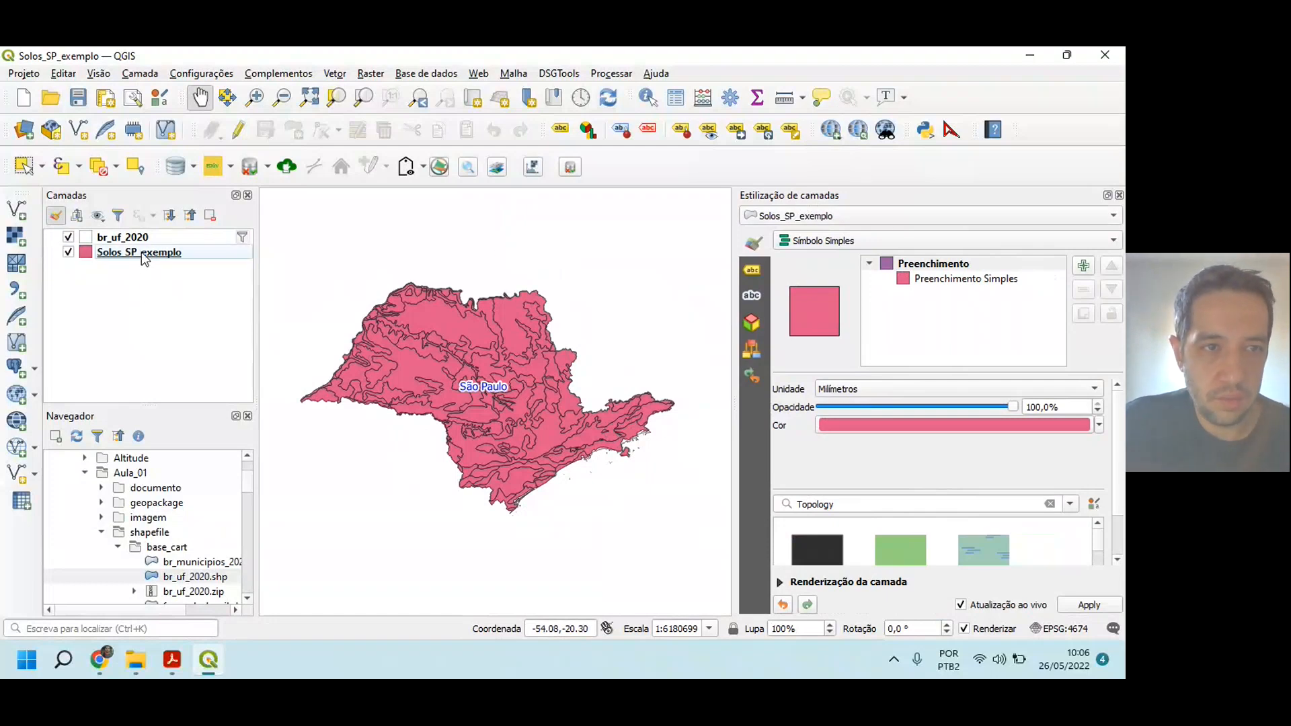
{"action": "right_click", "coordinate": [141, 254]}
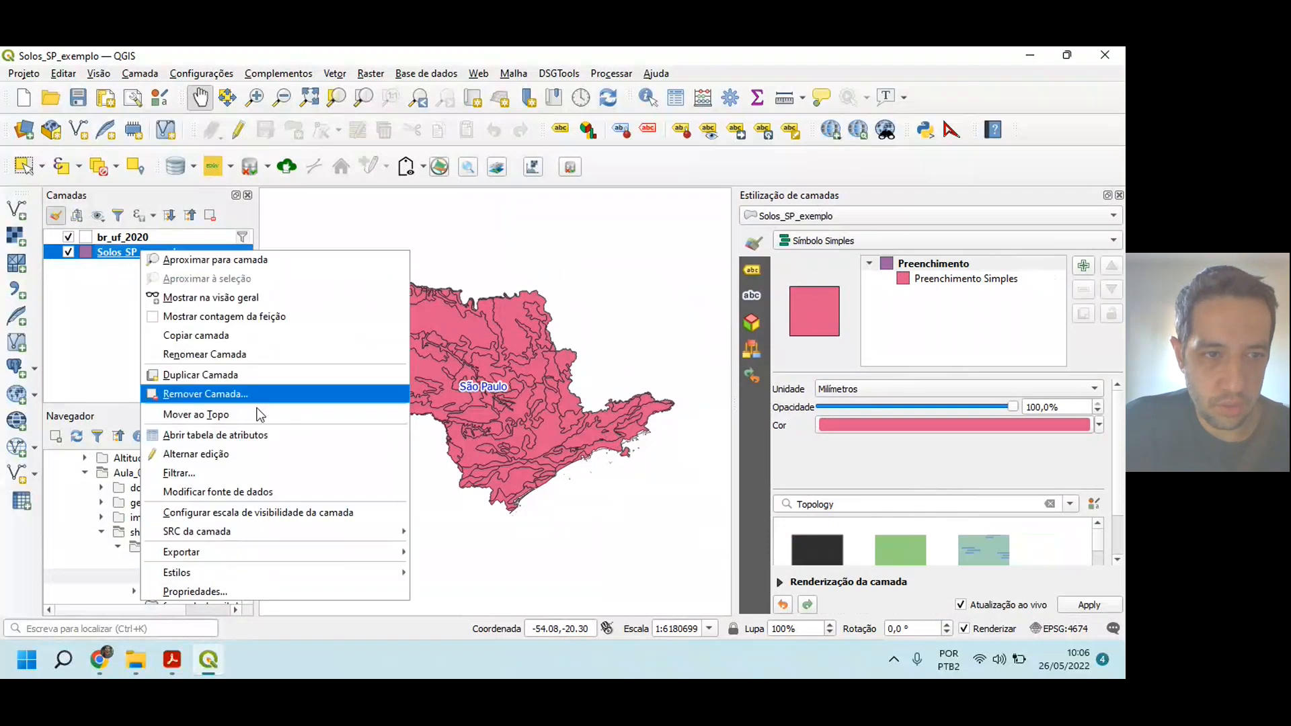
{"action": "left_click", "coordinate": [256, 437]}
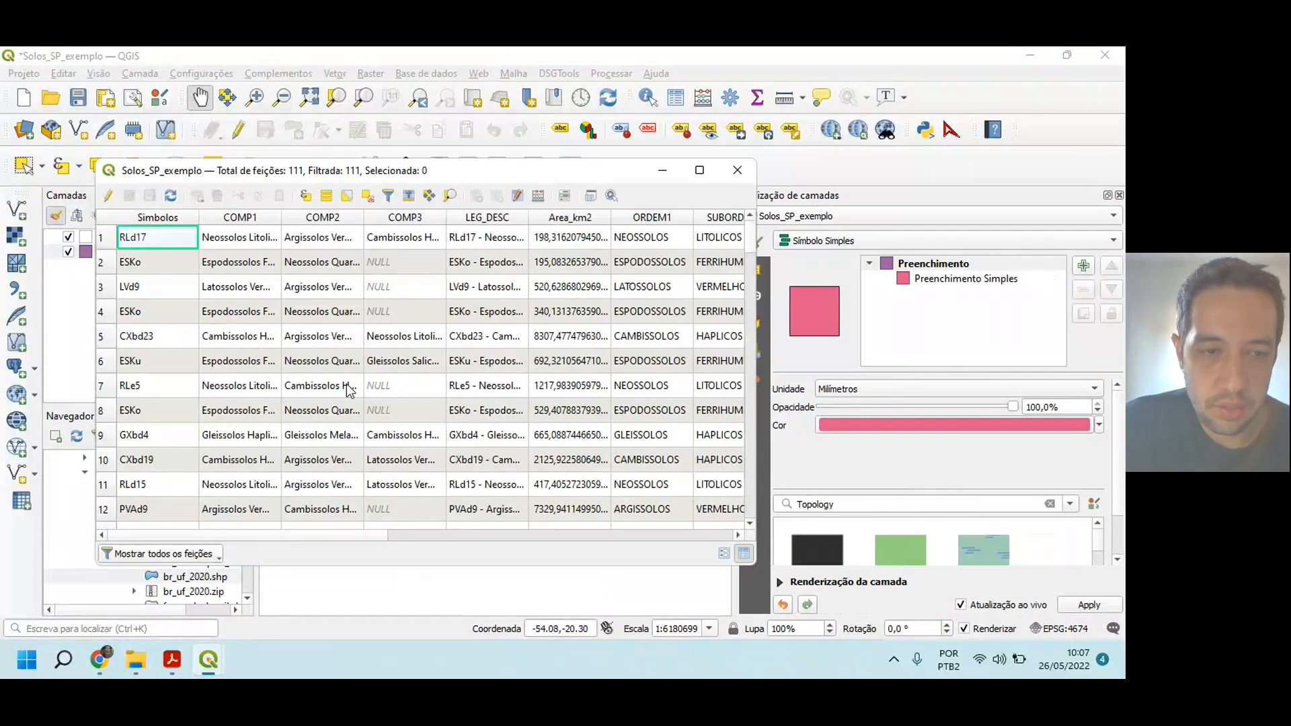
{"action": "left_click_drag", "start_coordinate": [269, 534], "coordinate": [452, 531]}
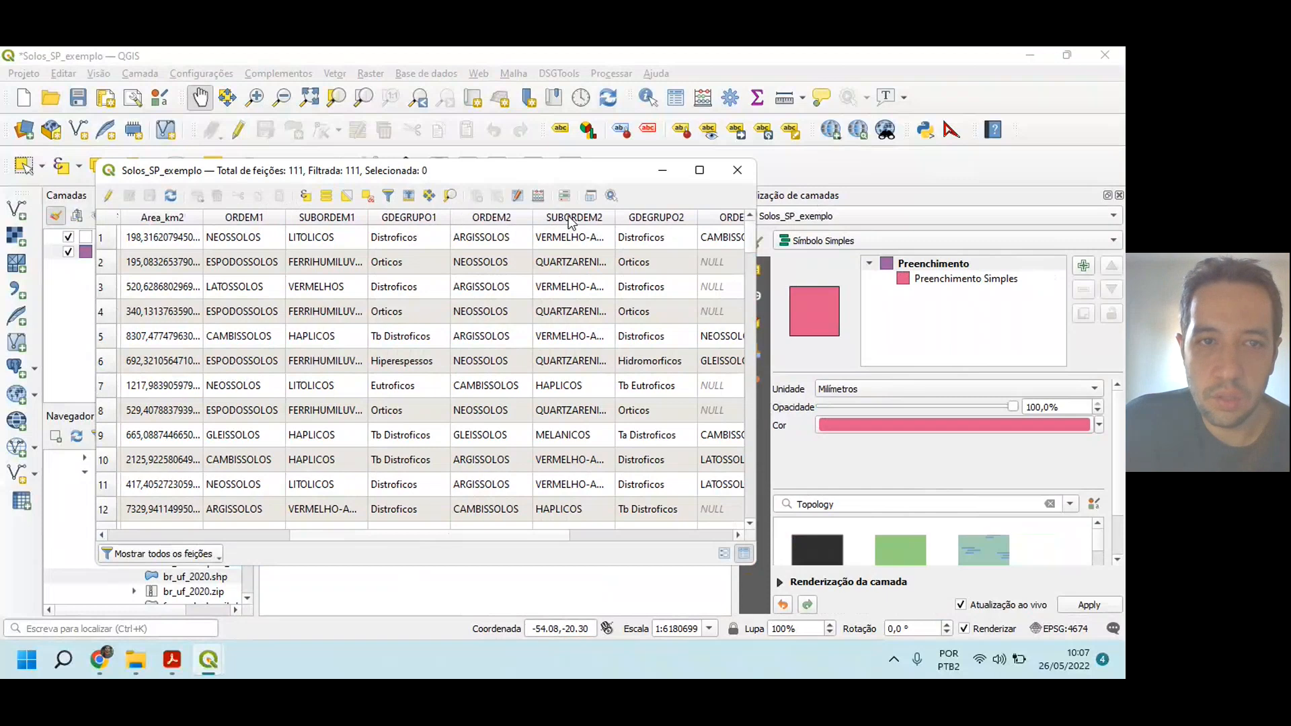
{"action": "left_click_drag", "start_coordinate": [351, 535], "coordinate": [557, 528]}
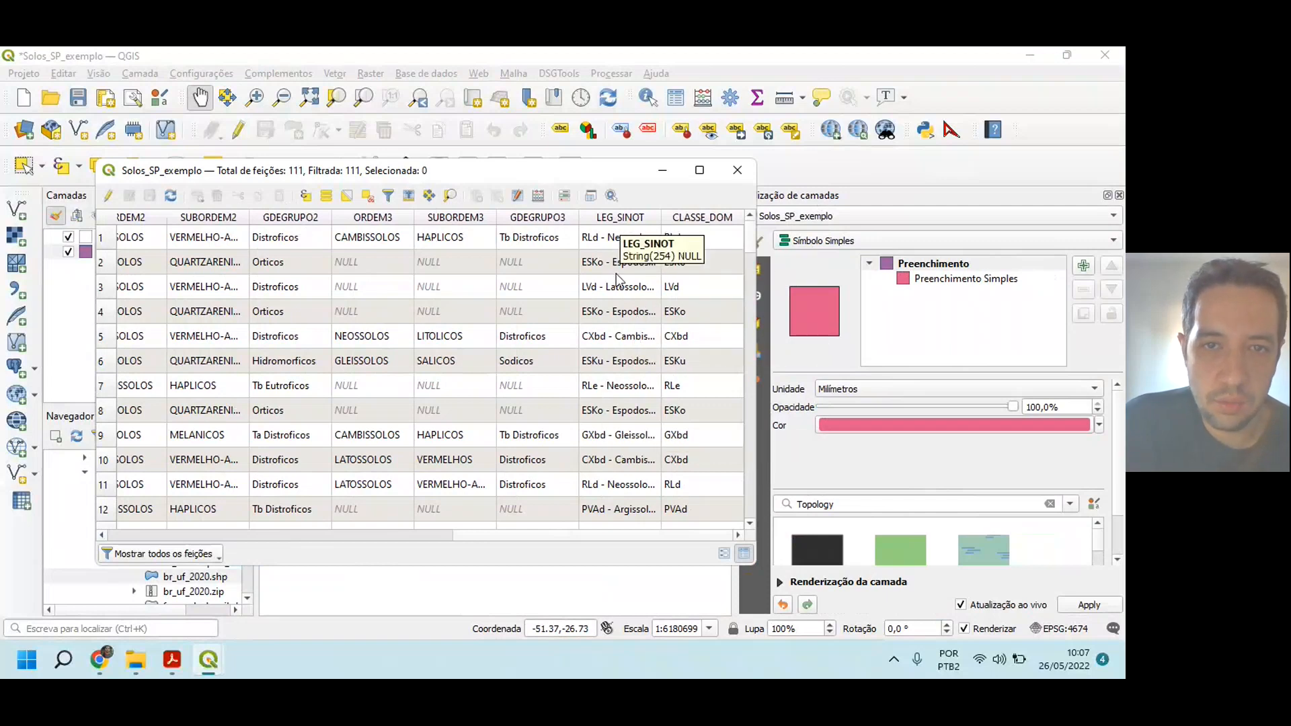
{"action": "left_click", "coordinate": [736, 170]}
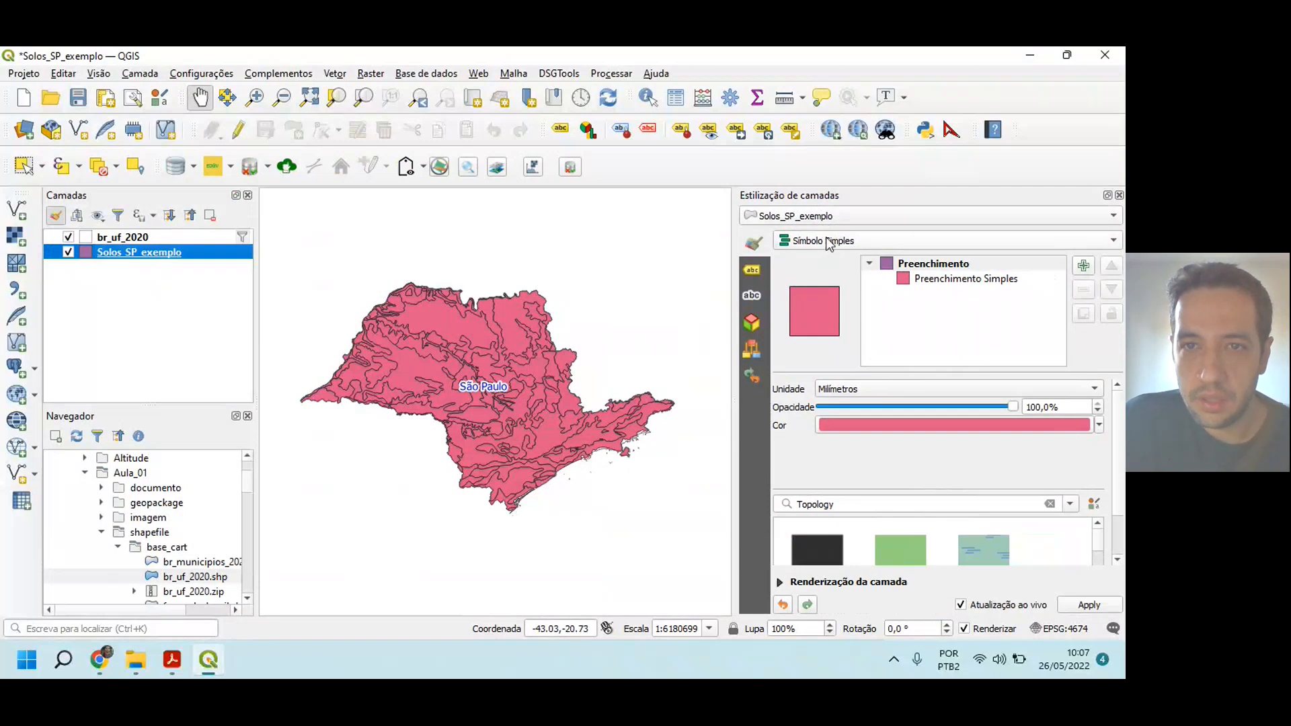
Step: Style Solos_SP_exemplo as Categorizado by the LEG_SINOT field and classify it with random colors
{"action": "left_click", "coordinate": [913, 240]}
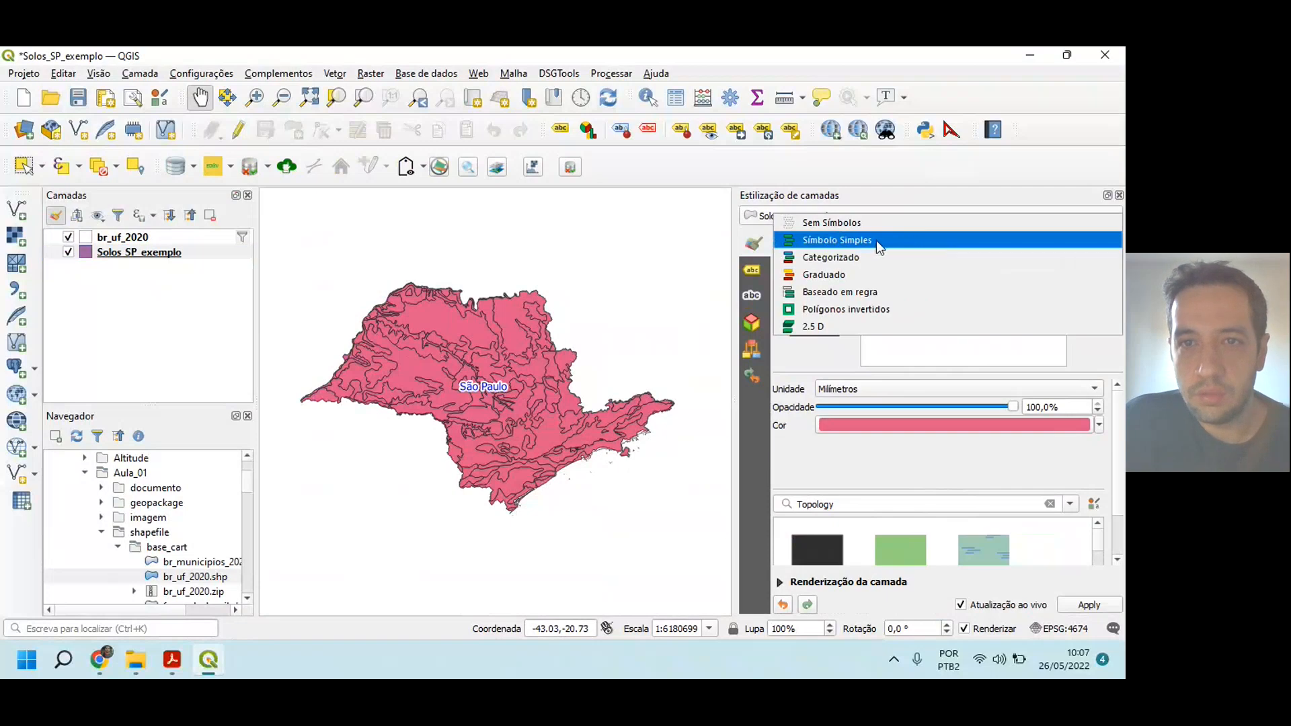
{"action": "left_click", "coordinate": [832, 255]}
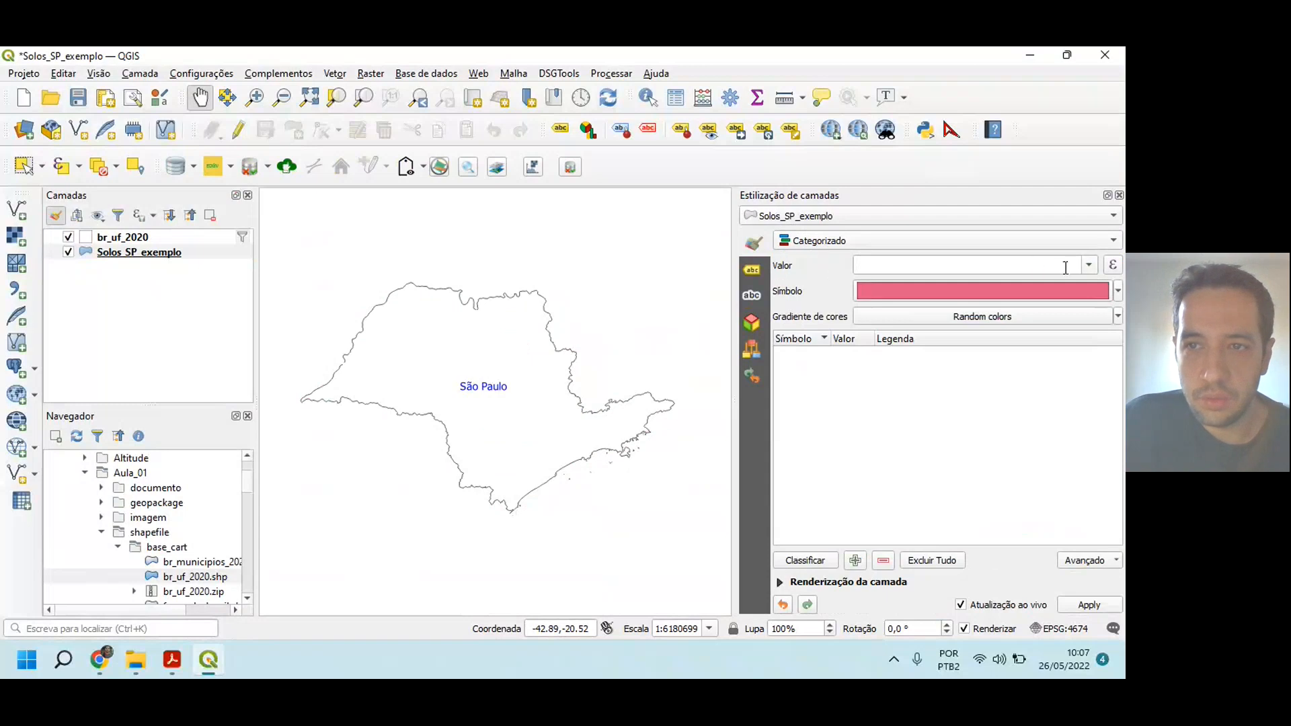
{"action": "left_click", "coordinate": [1089, 266]}
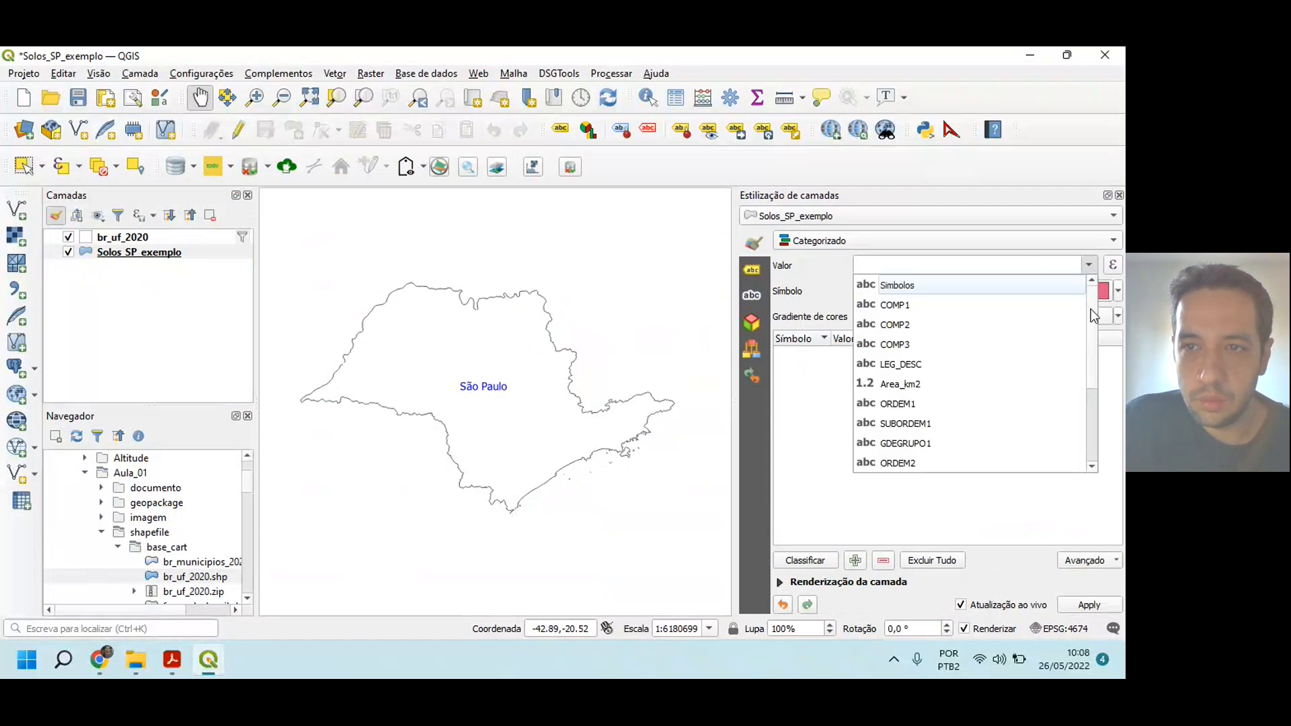
{"action": "scroll", "coordinate": [1095, 352], "scroll_direction": "down", "scroll_amount": 2}
{"action": "scroll", "coordinate": [1094, 352], "scroll_direction": "down", "scroll_amount": 1}
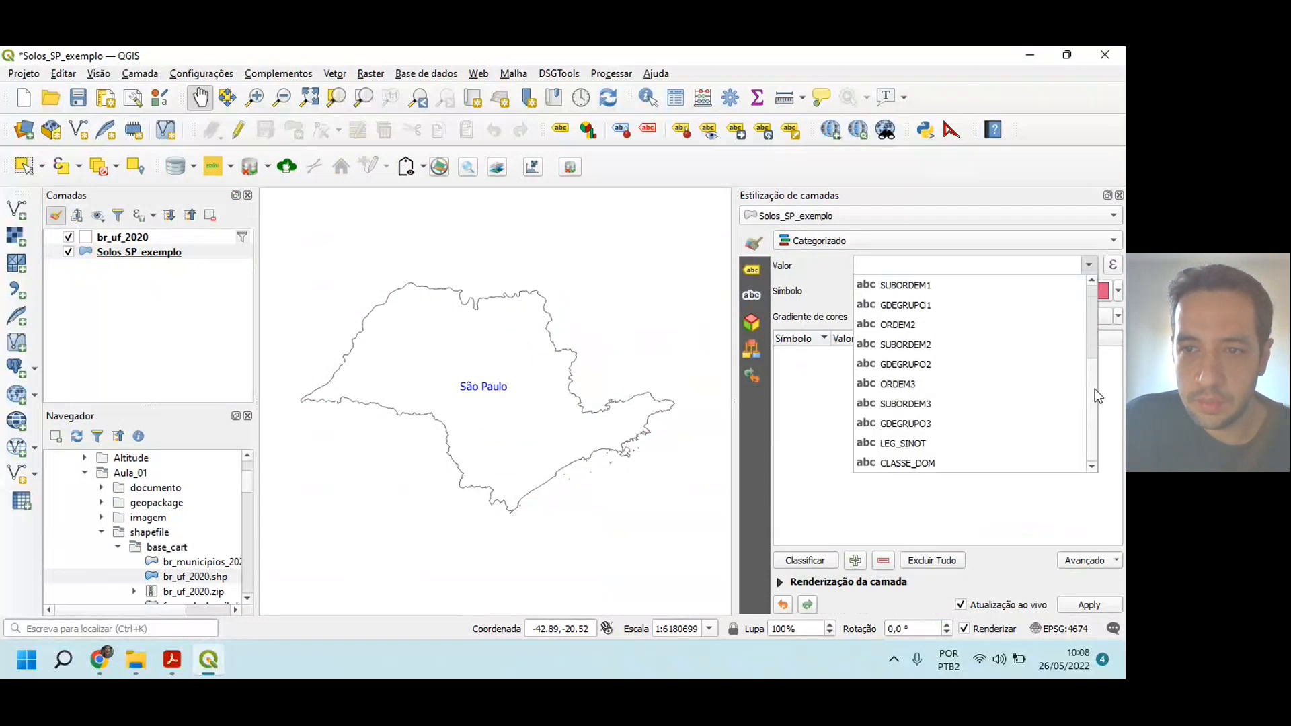
{"action": "left_click", "coordinate": [928, 445]}
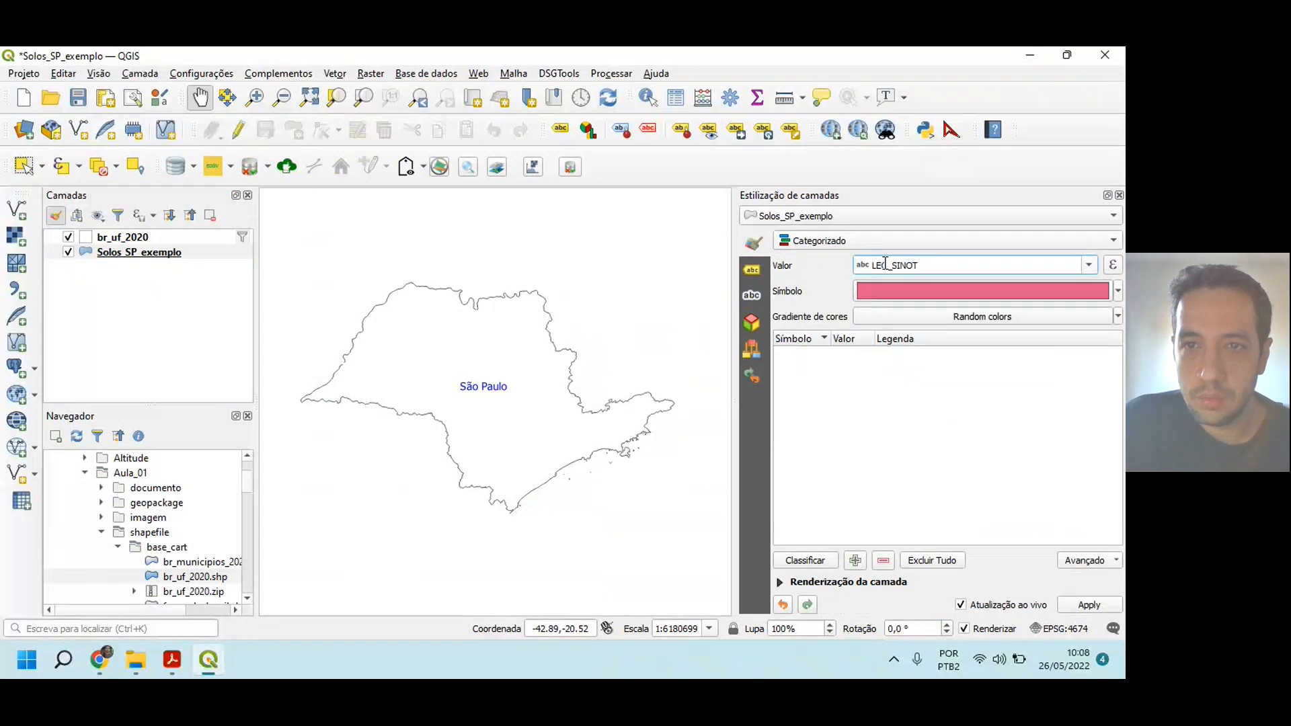
{"action": "left_click", "coordinate": [809, 562]}
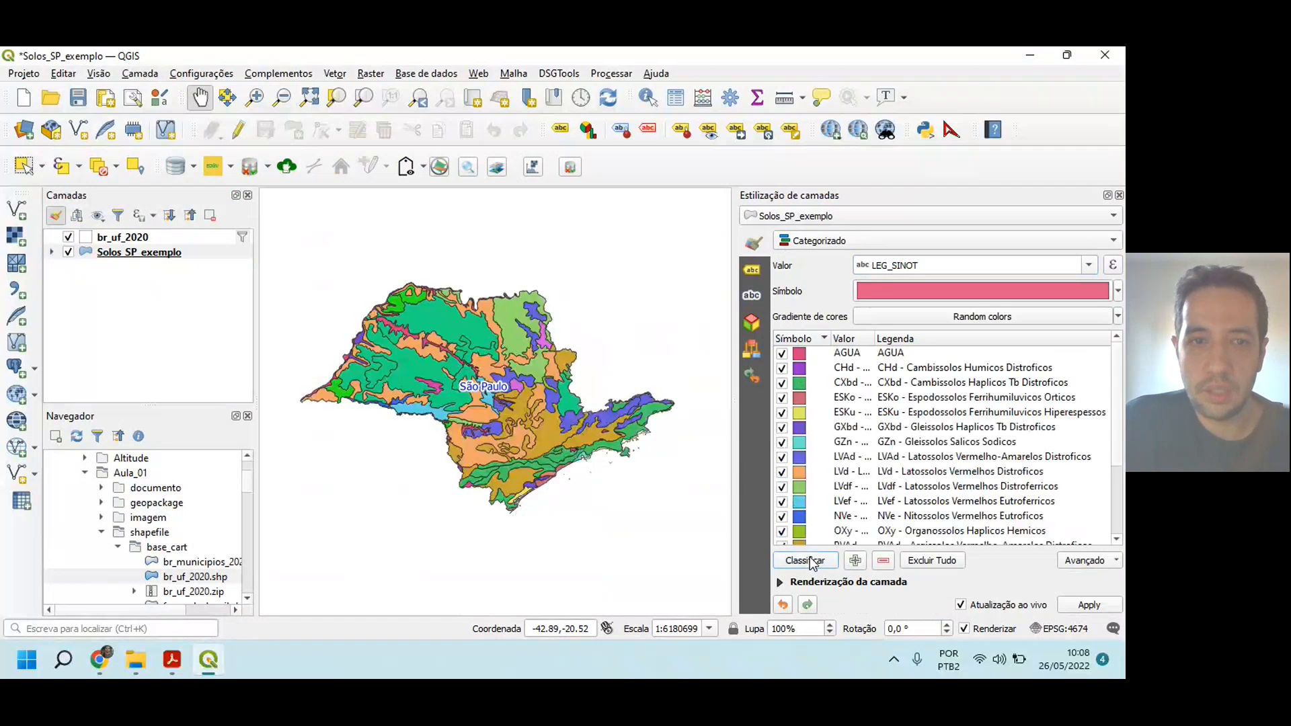
{"action": "left_click_drag", "start_coordinate": [458, 457], "coordinate": [468, 446]}
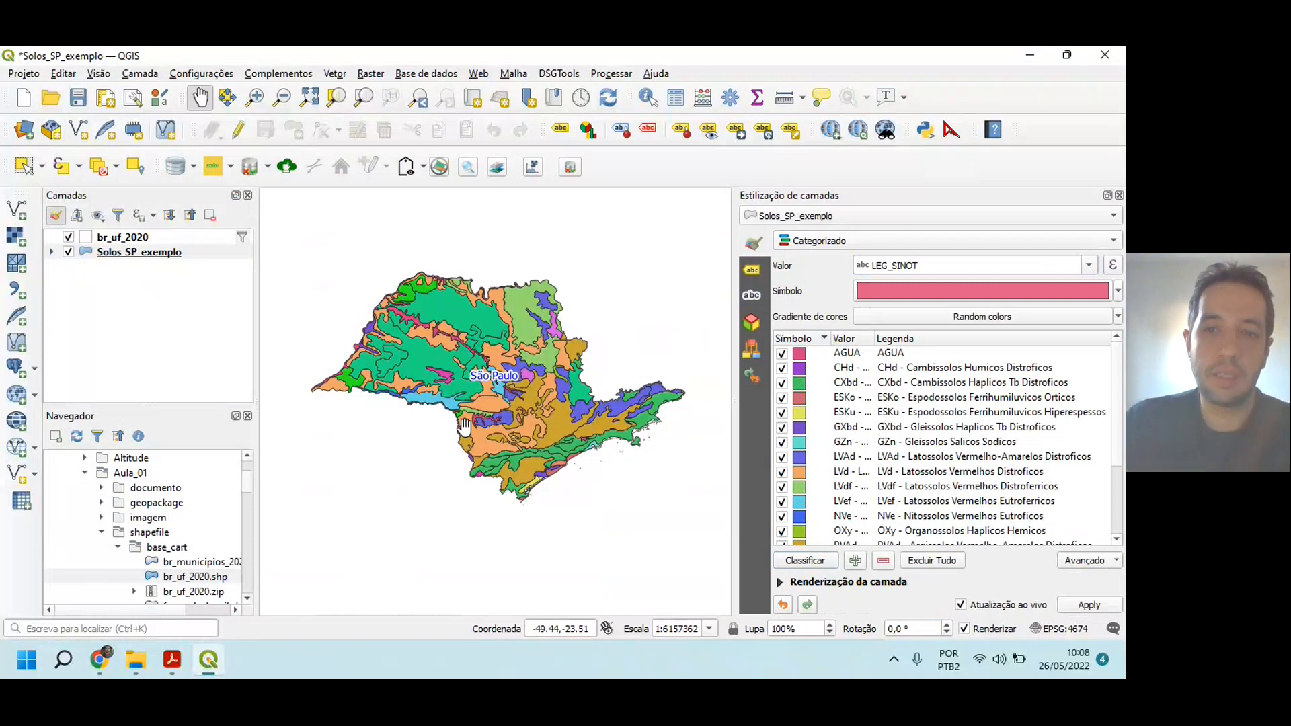
Step: Delete the catch-all category without a legend at the end of the soil classes
{"action": "scroll", "coordinate": [900, 399], "scroll_direction": "down", "scroll_amount": 3}
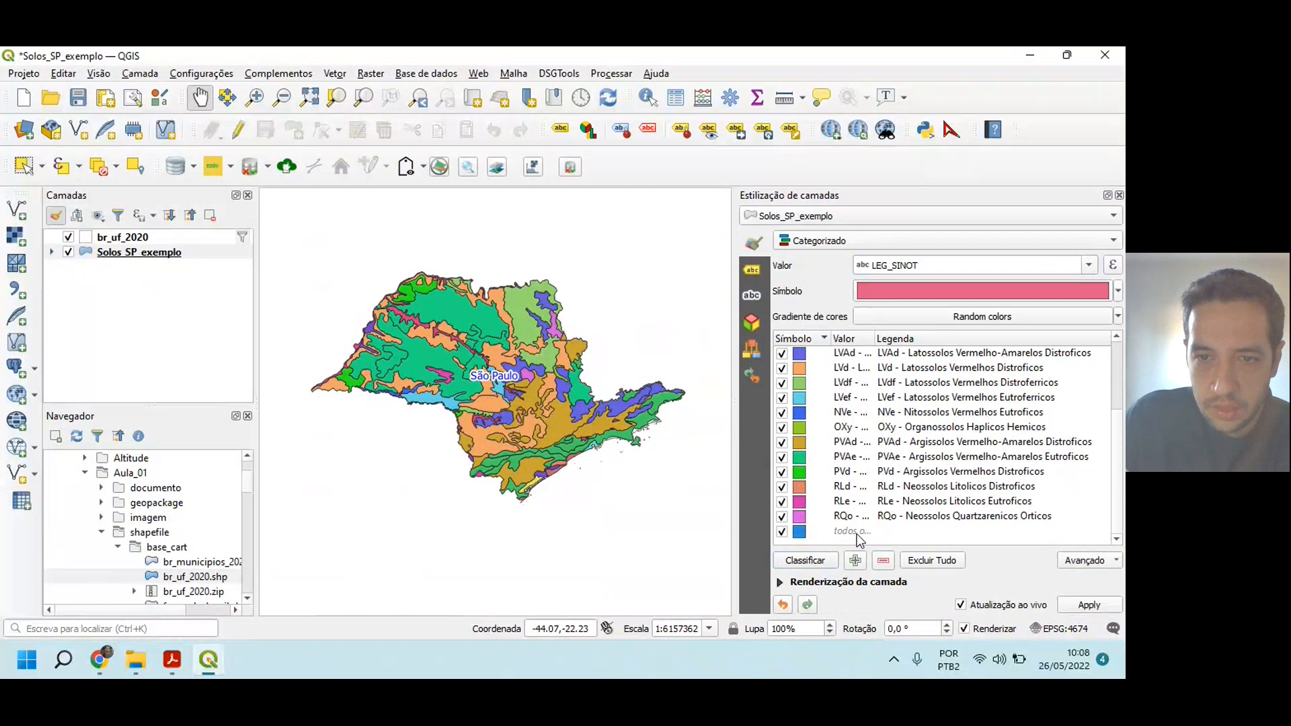
{"action": "left_click", "coordinate": [854, 532]}
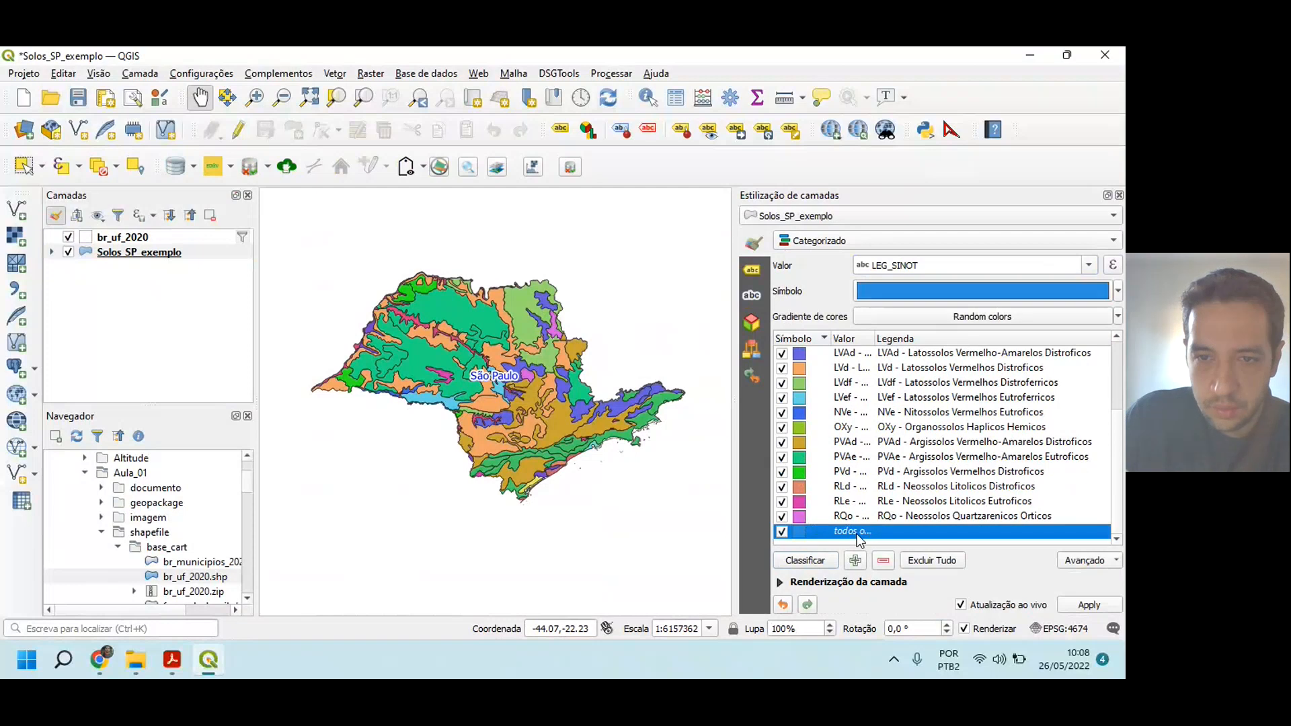
{"action": "left_click", "coordinate": [882, 562]}
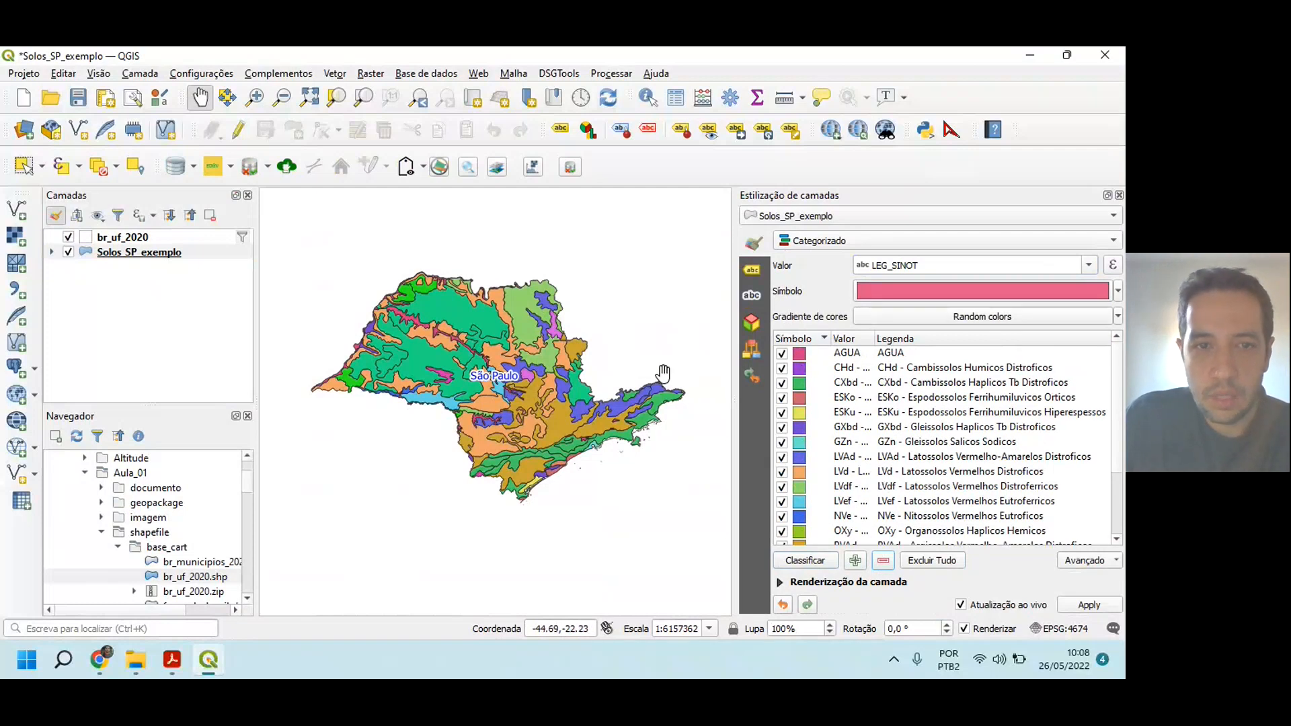
Step: Select the AGUA category, switch to Livro_pedologia_cores.pdf and search for "rgb" to reach the soil map color convention table
{"action": "left_click", "coordinate": [799, 357]}
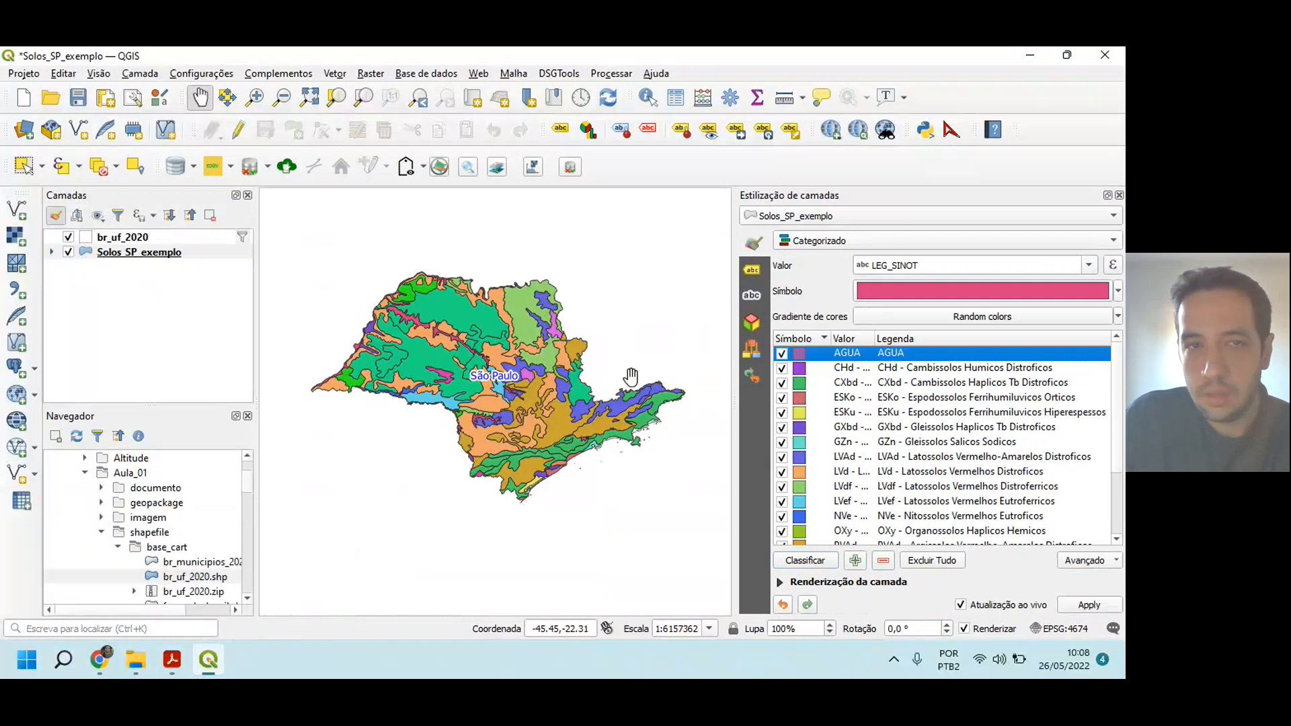
{"action": "left_click", "coordinate": [173, 666]}
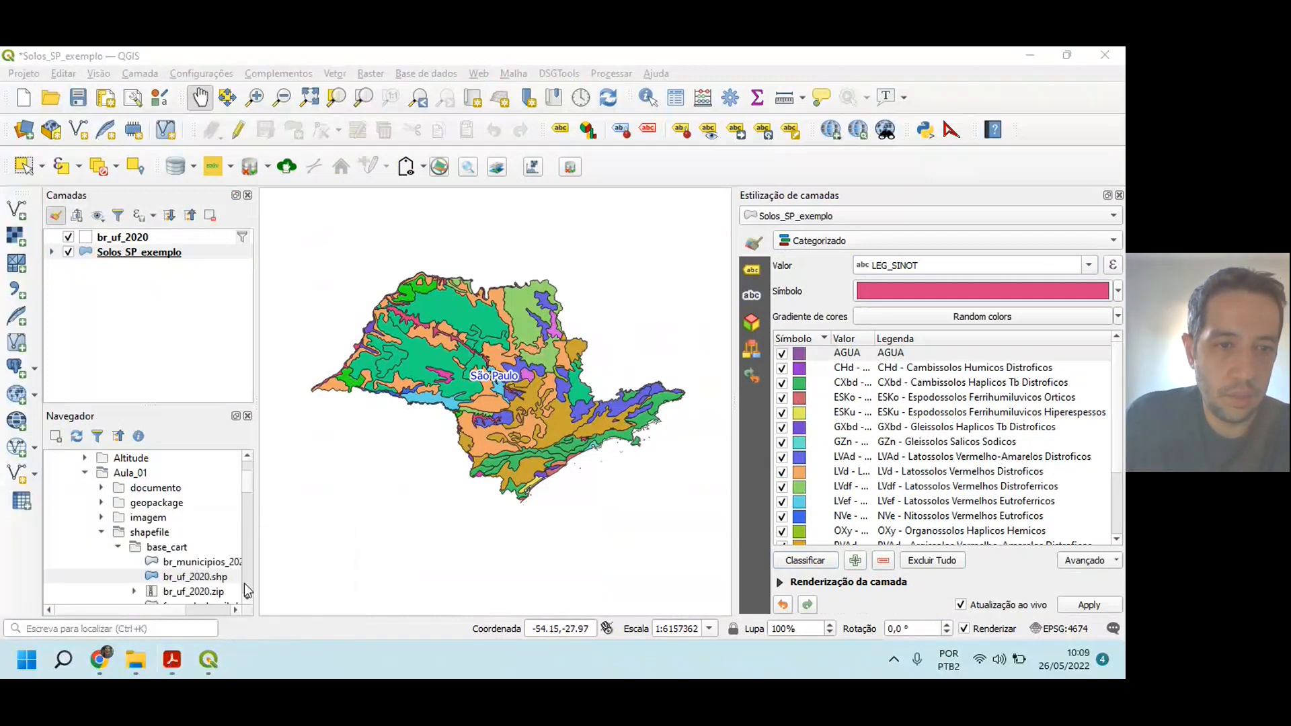
{"action": "key", "text": "alt+Tab"}
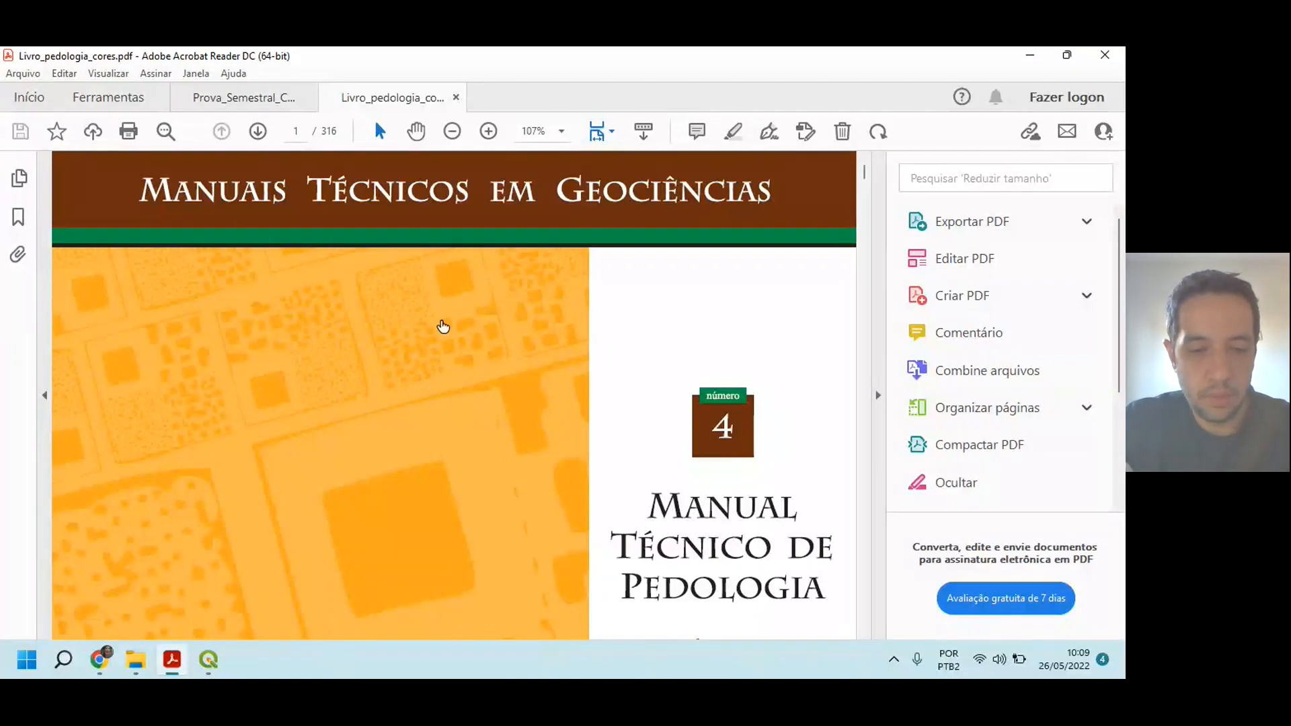
{"action": "key", "text": "ctrl+f"}
{"action": "type", "text": "r"}
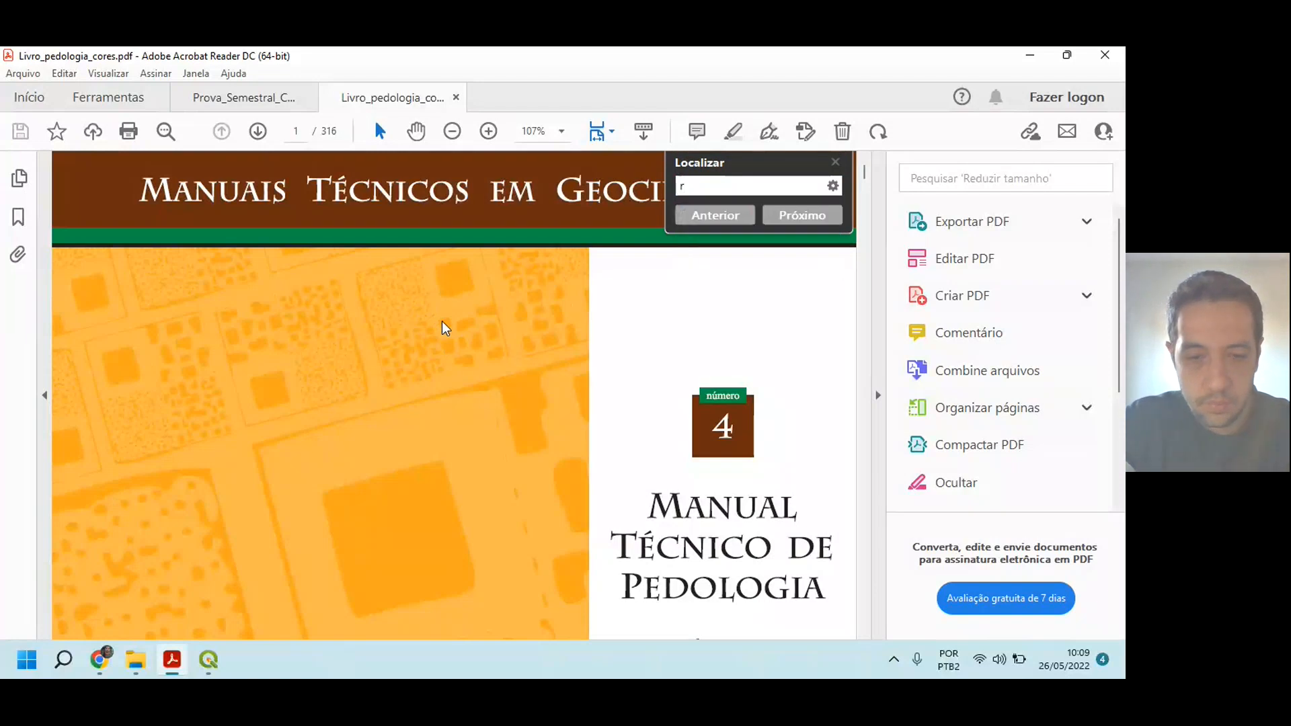
{"action": "type", "text": "db"}
{"action": "key", "text": "Return"}
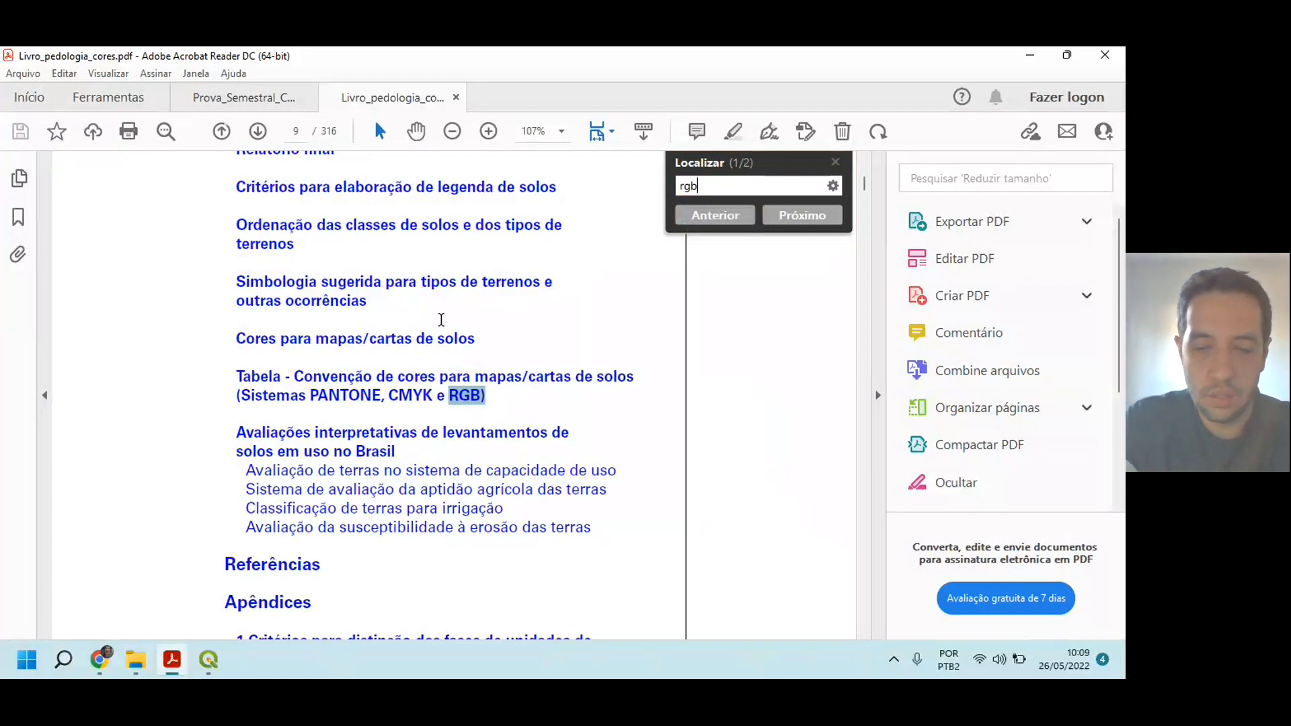
{"action": "key", "text": "Return"}
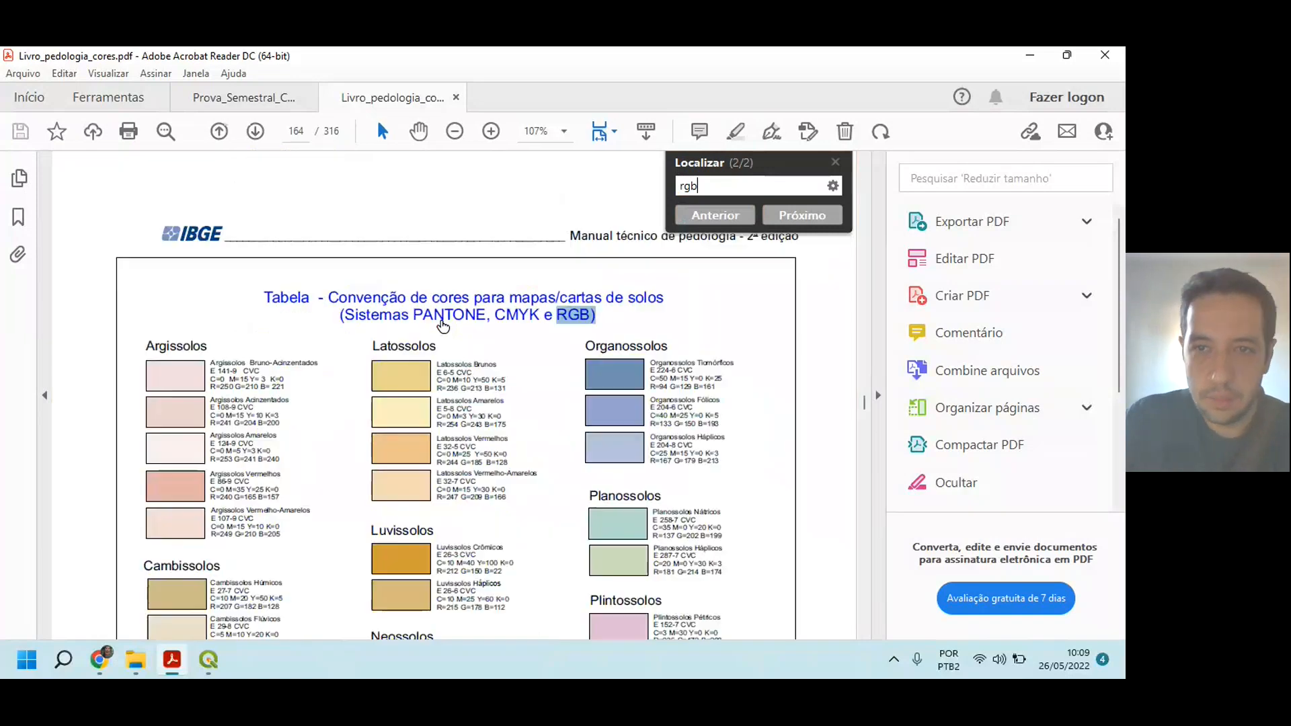
Step: Enlarge the page view, close the search and highlight the RGB values of Corpos d'água in the Convenção box
{"action": "left_click", "coordinate": [877, 395]}
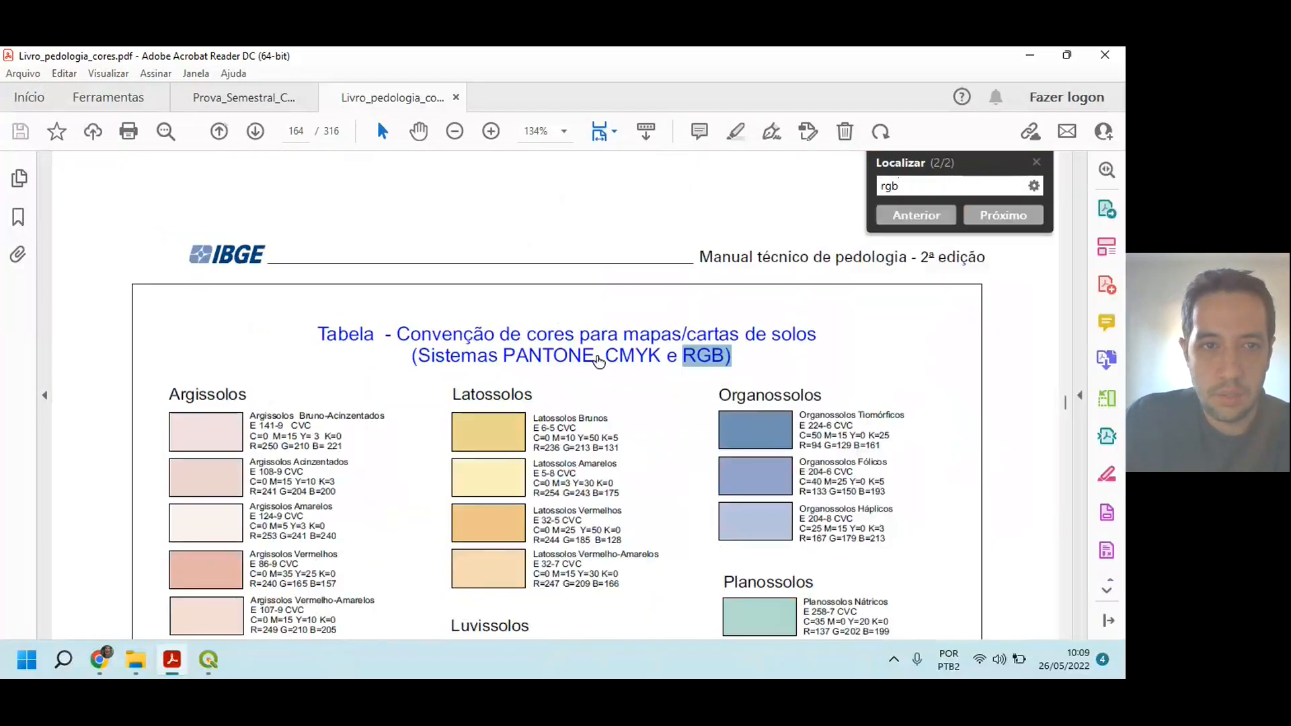
{"action": "left_click", "coordinate": [834, 324]}
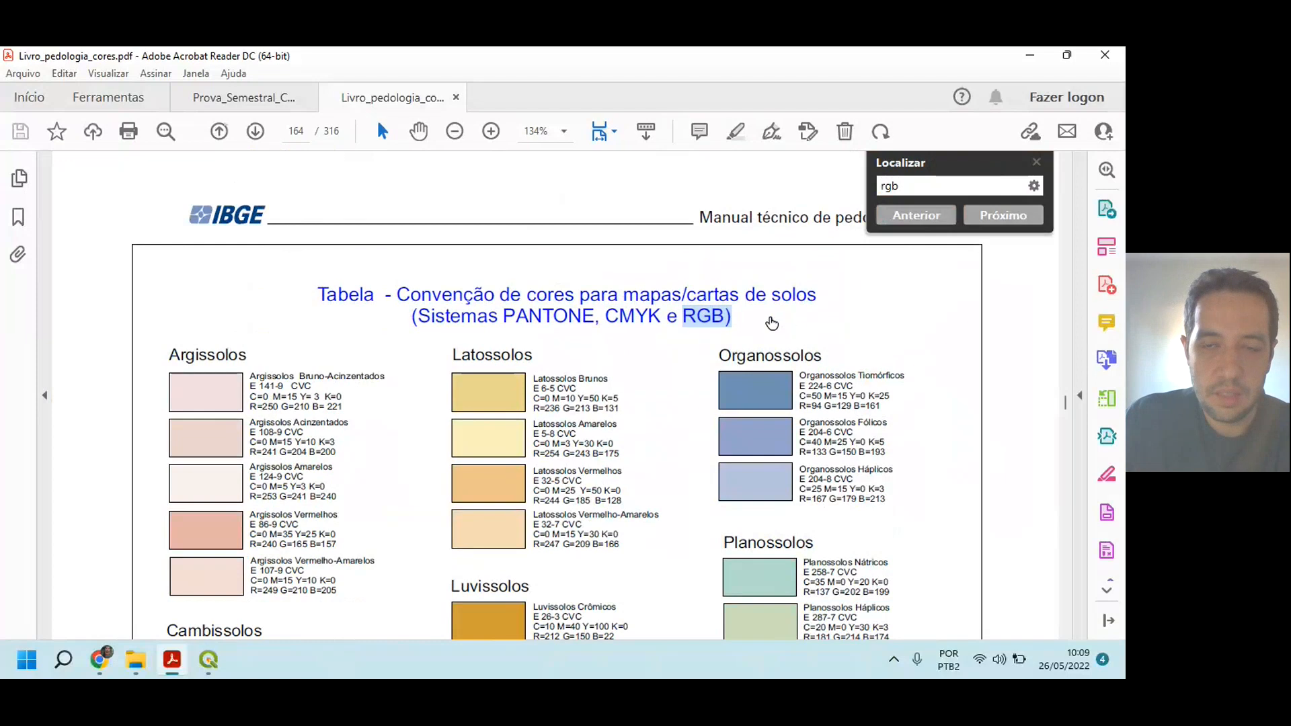
{"action": "left_click", "coordinate": [1037, 163]}
{"action": "scroll", "coordinate": [772, 301], "scroll_direction": "down", "scroll_amount": 5}
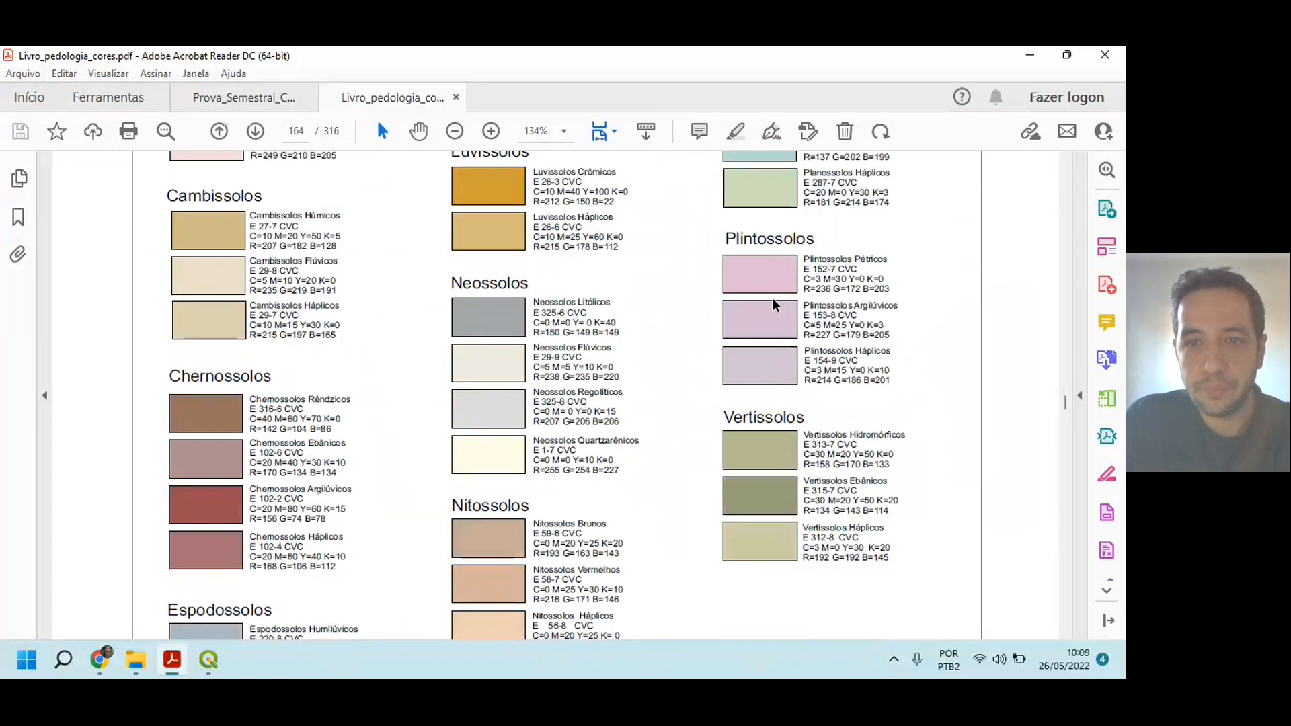
{"action": "scroll", "coordinate": [773, 303], "scroll_direction": "down", "scroll_amount": 6}
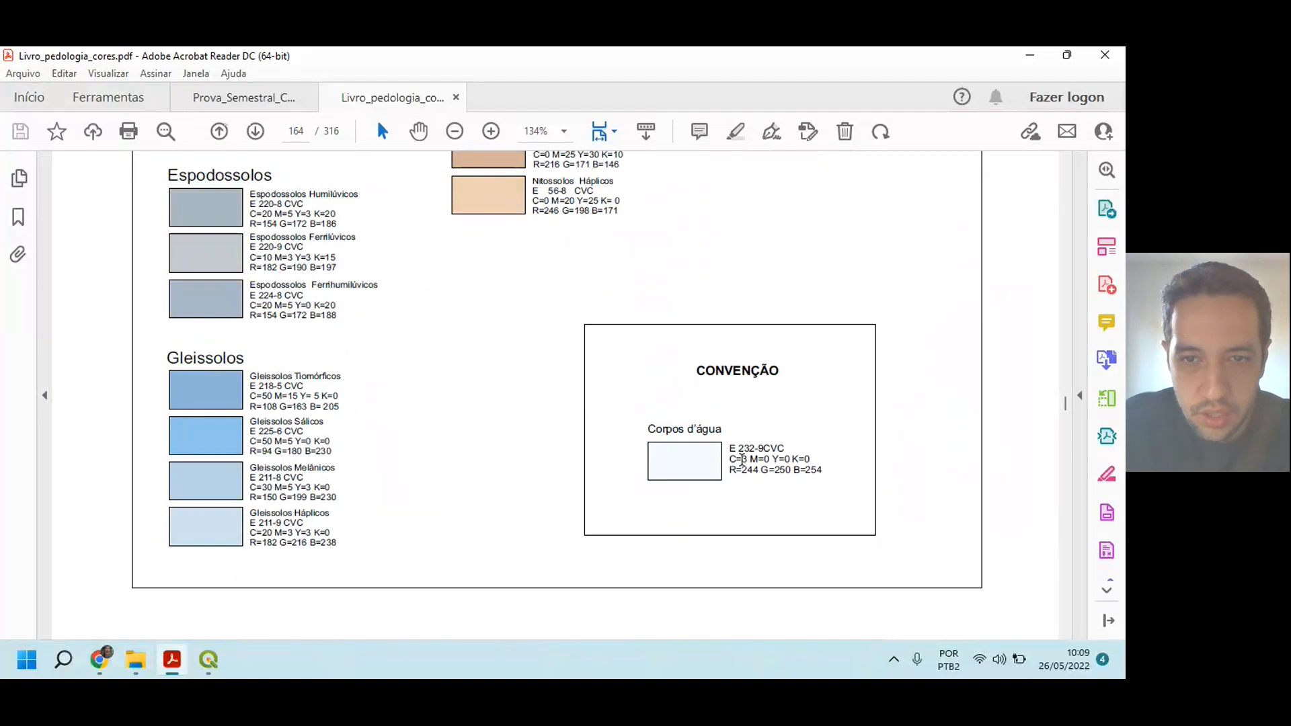
{"action": "scroll", "coordinate": [741, 459], "scroll_direction": "up", "scroll_amount": 4}
{"action": "left_click_drag", "start_coordinate": [697, 633], "coordinate": [746, 638]}
{"action": "left_click_drag", "start_coordinate": [541, 482], "coordinate": [822, 493]}
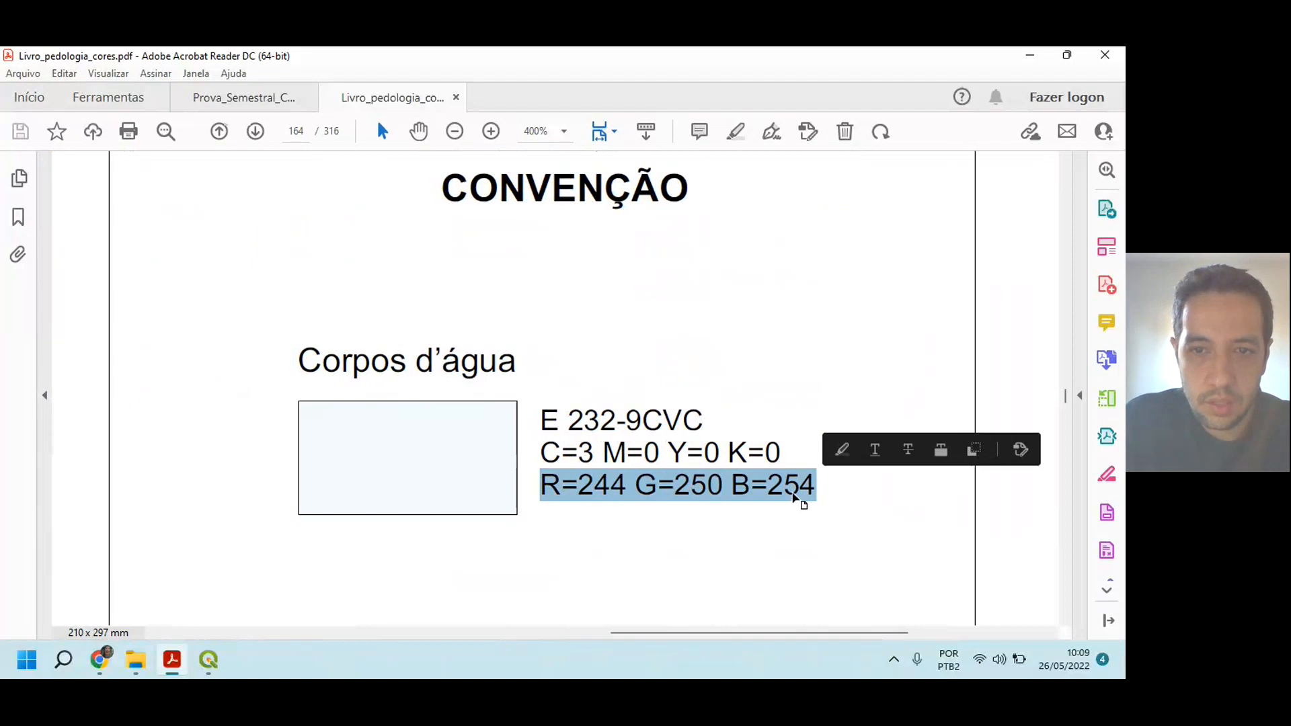
Step: Switch to QGIS and open the fill color selection of the AGUA category's Preenchimento Simples at its RGB values
{"action": "mouse_move", "coordinate": [209, 665]}
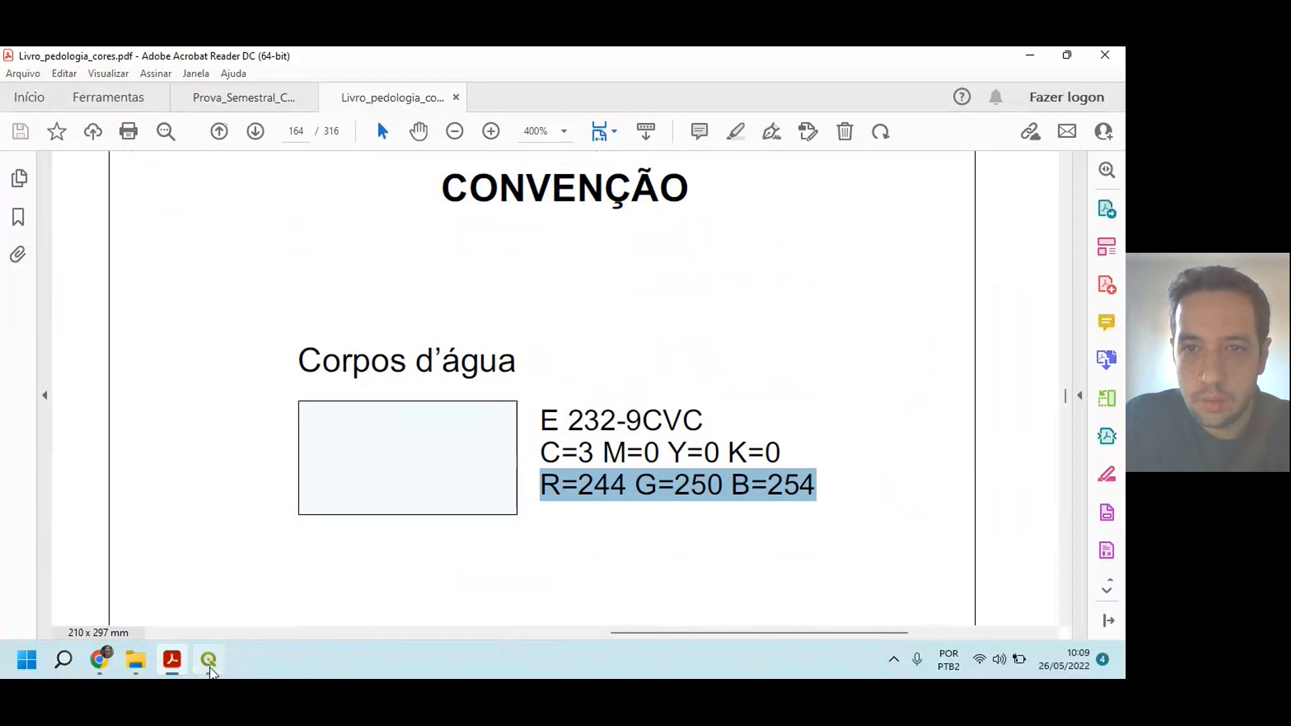
{"action": "left_click", "coordinate": [209, 662]}
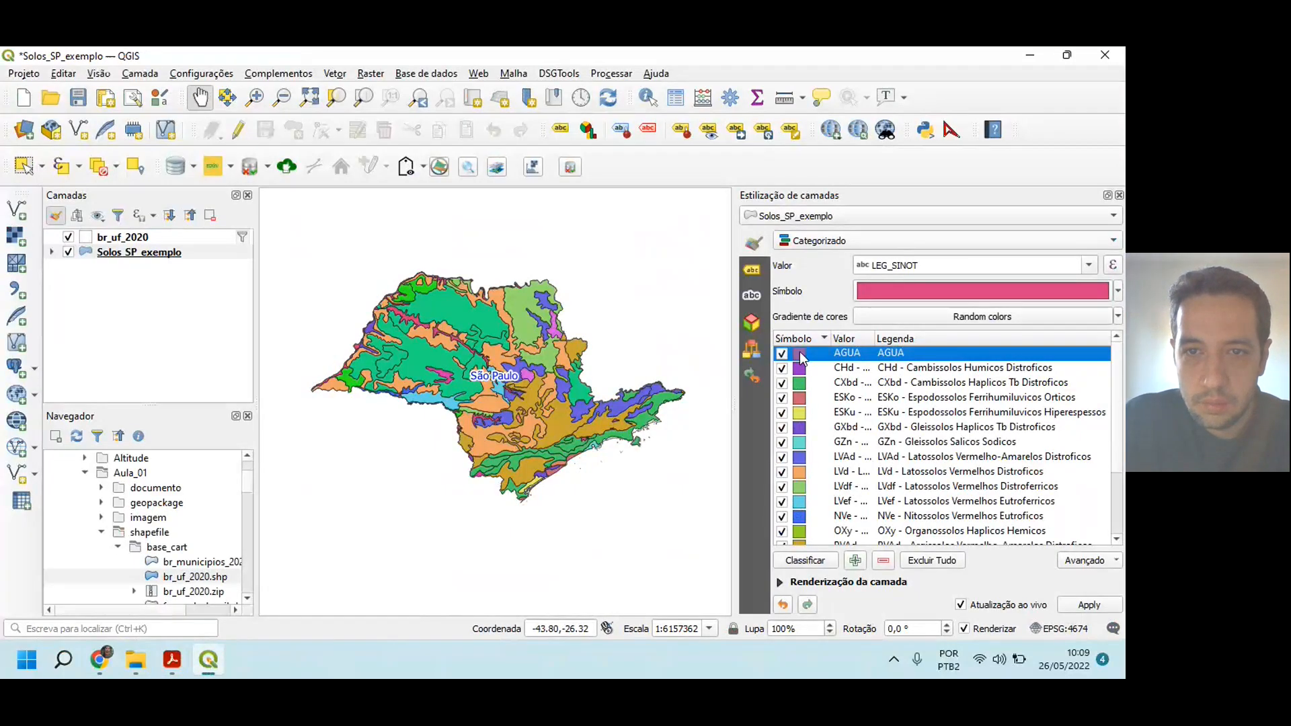
{"action": "double_click", "coordinate": [800, 352]}
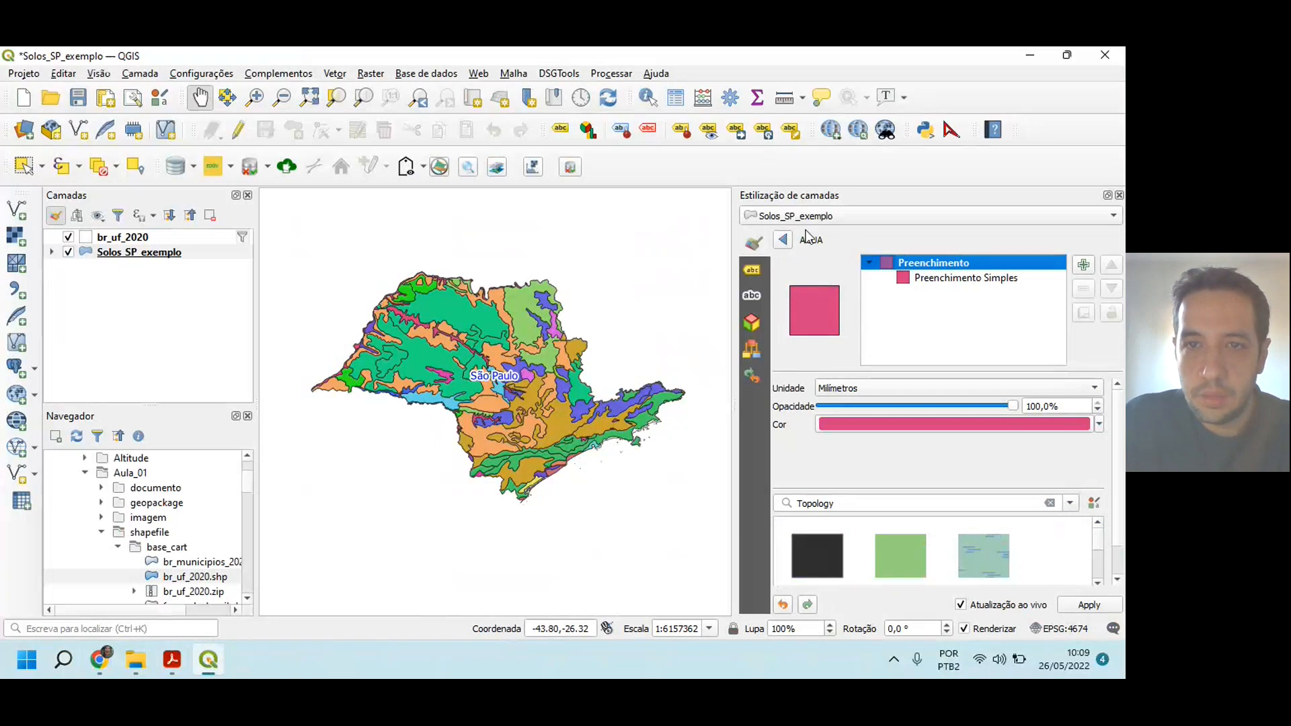
{"action": "left_click", "coordinate": [945, 279]}
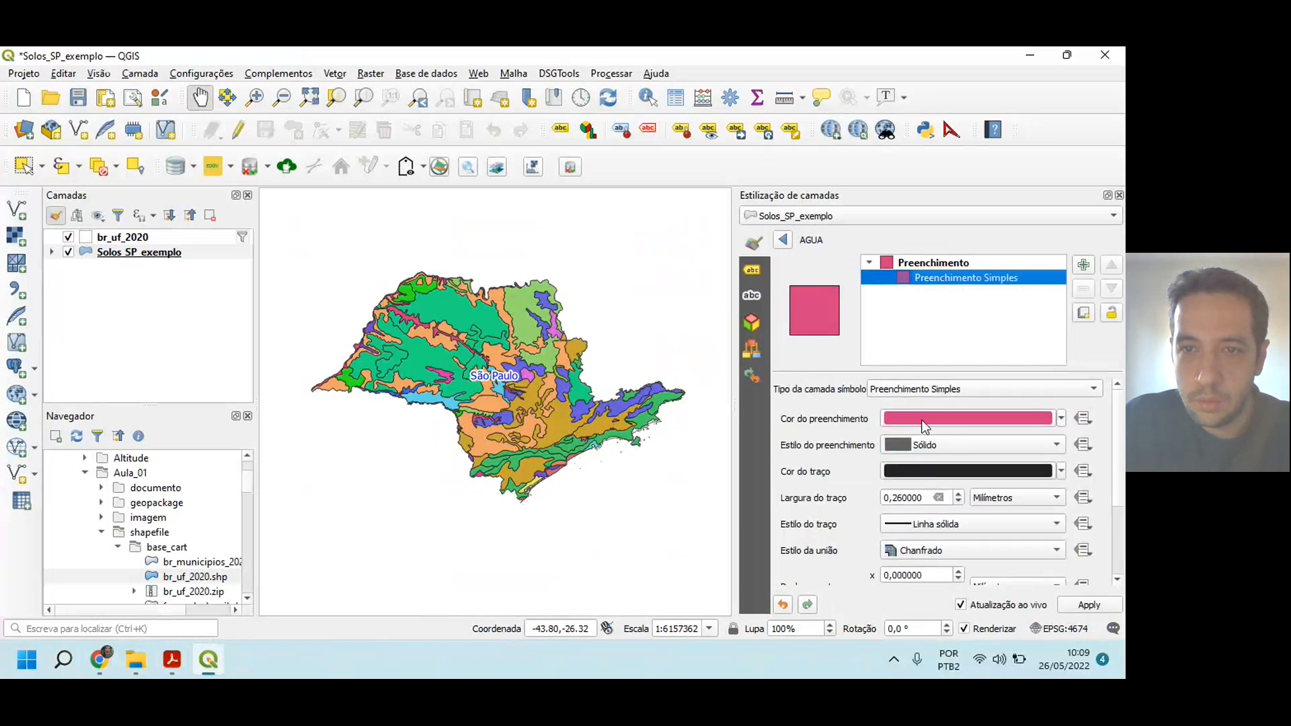
{"action": "left_click", "coordinate": [963, 419]}
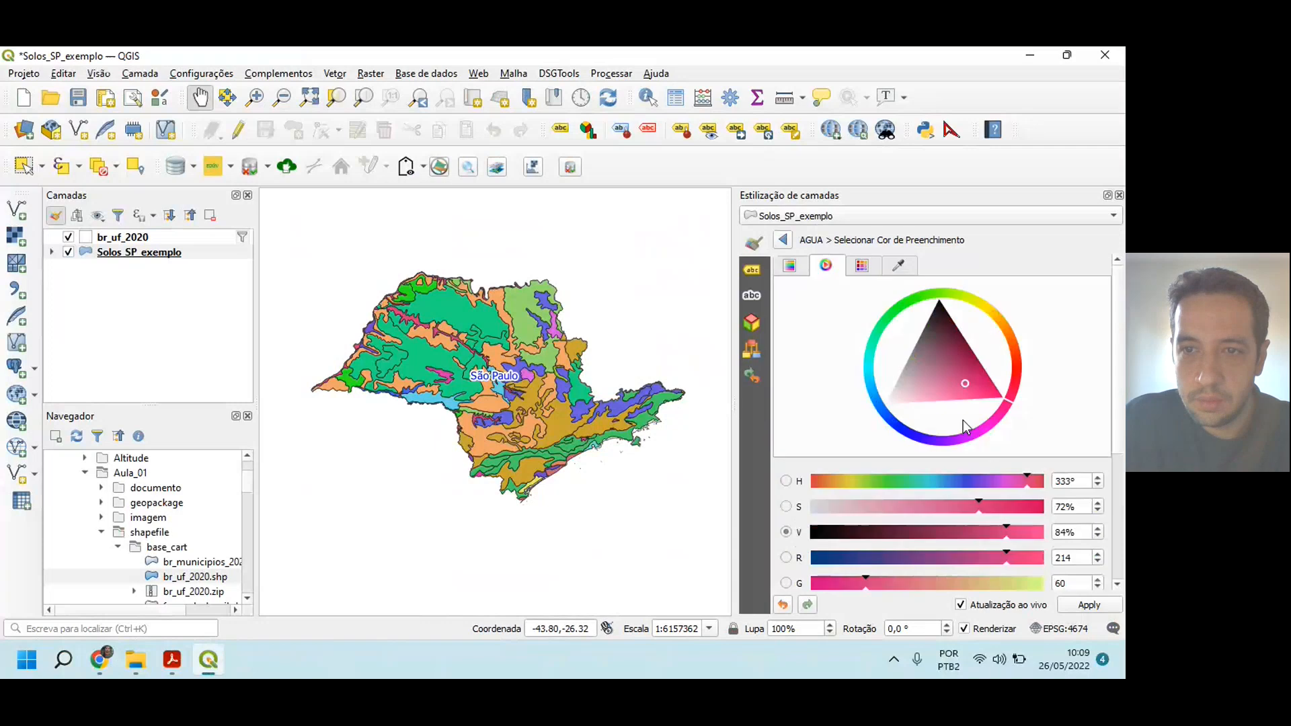
{"action": "left_click", "coordinate": [798, 270]}
{"action": "left_click", "coordinate": [825, 266]}
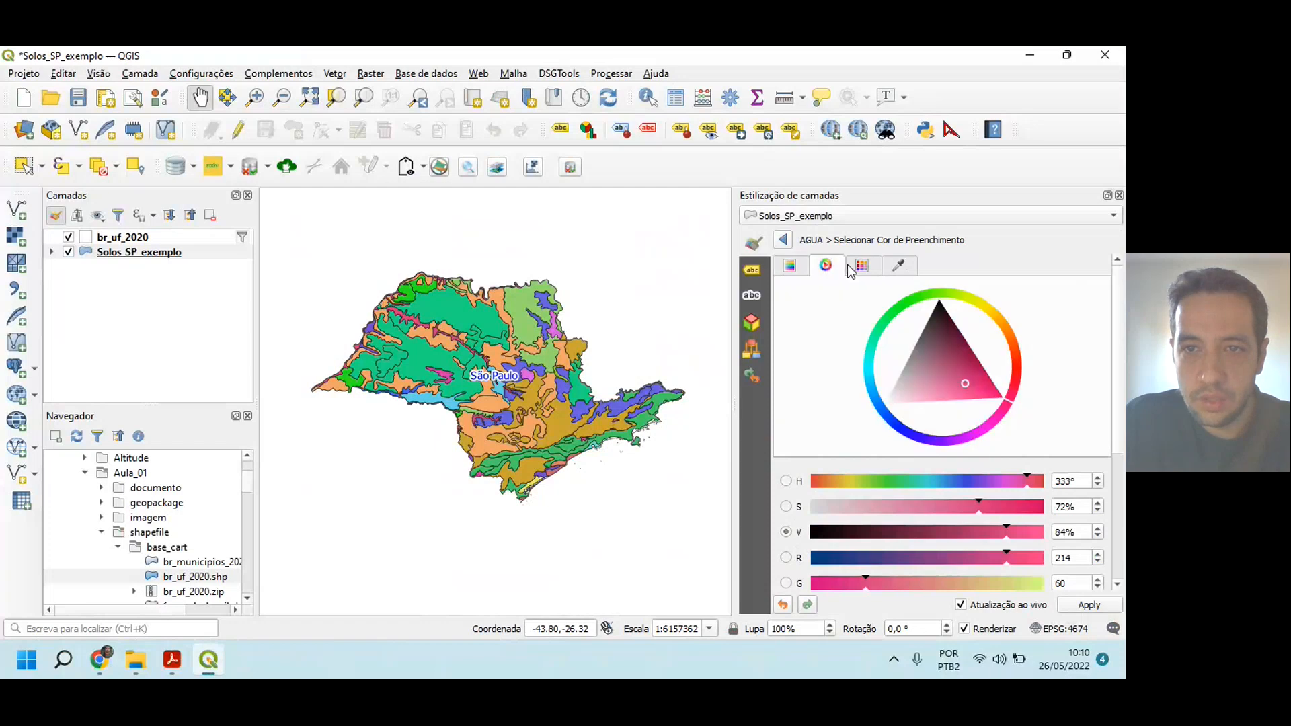
{"action": "left_click", "coordinate": [864, 268]}
{"action": "left_click", "coordinate": [824, 267]}
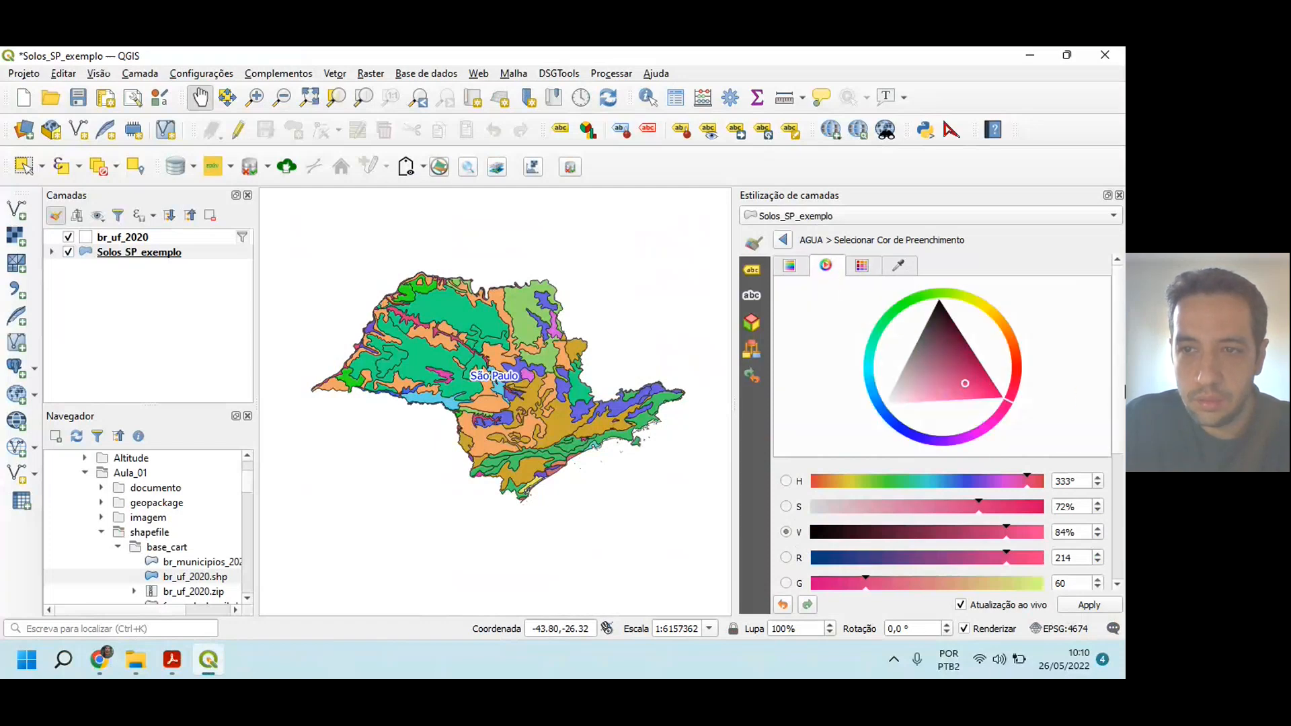
{"action": "scroll", "coordinate": [1109, 471], "scroll_direction": "down", "scroll_amount": 3}
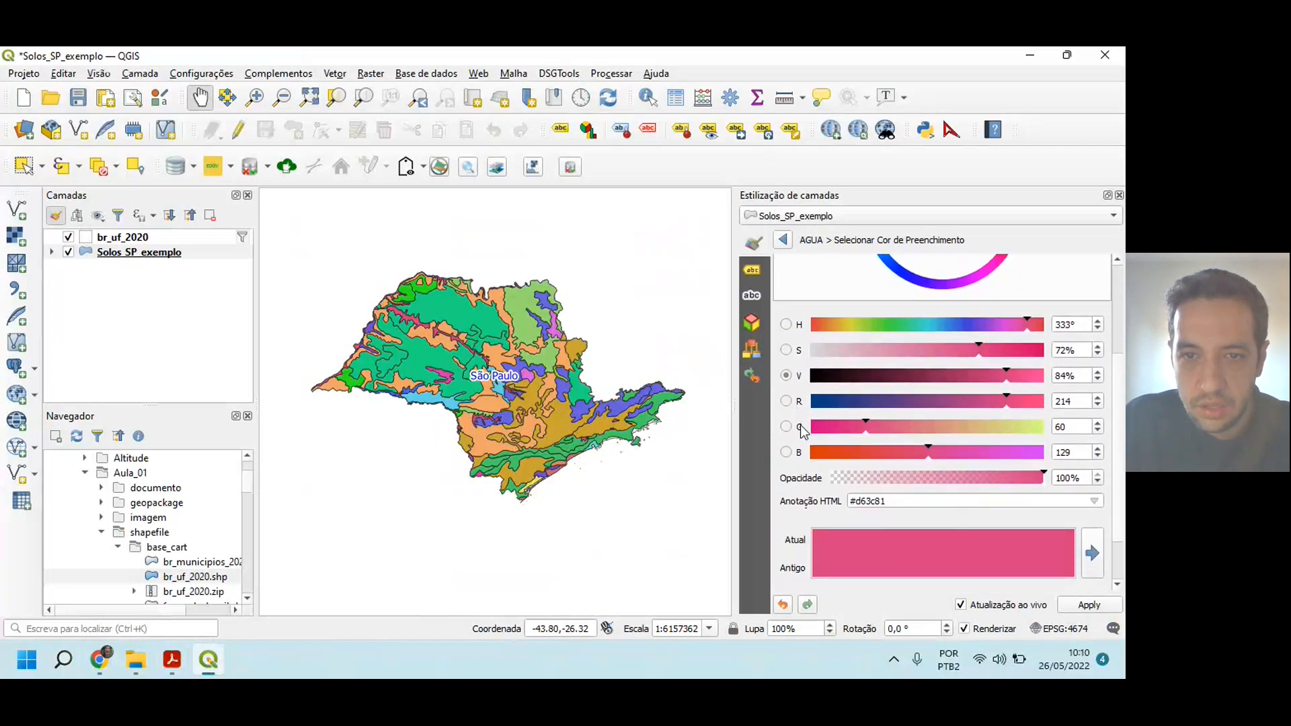
Step: Set the AGUA fill color to R 244, G 250, B 254 from the PDF, apply it and return to the symbol settings
{"action": "double_click", "coordinate": [1077, 397]}
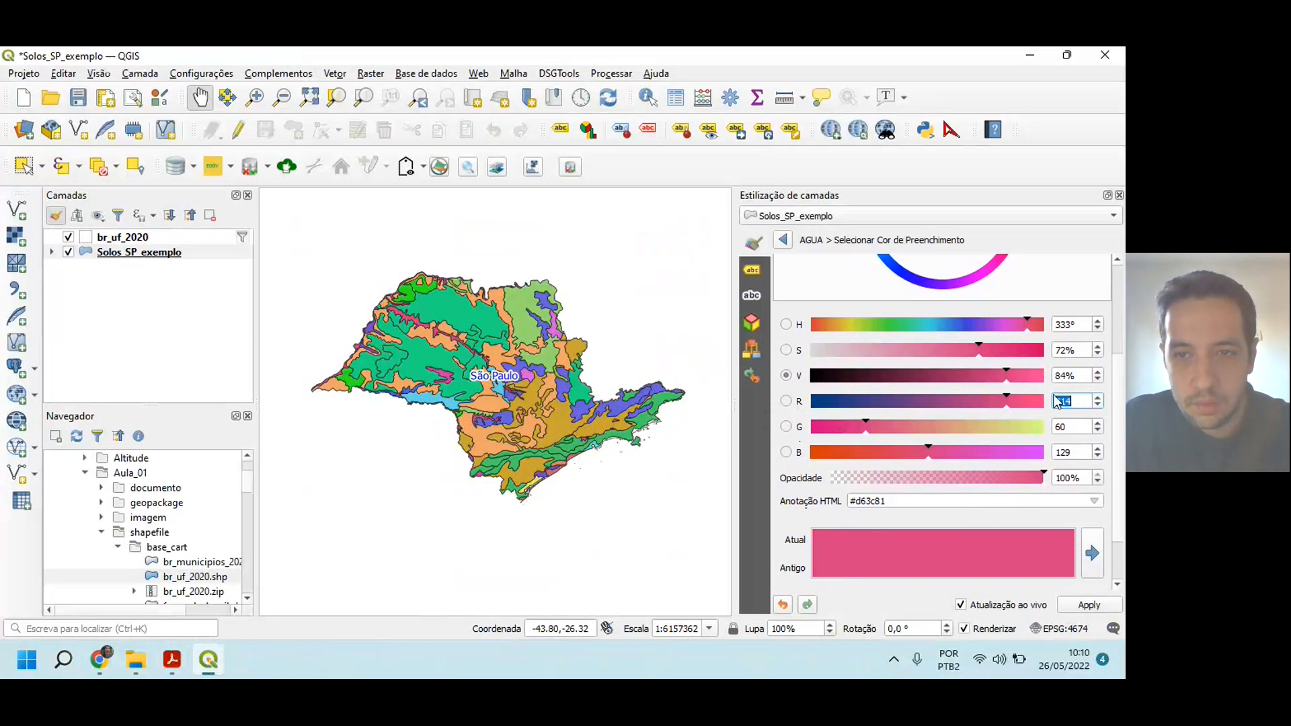
{"action": "key", "text": "alt+Tab"}
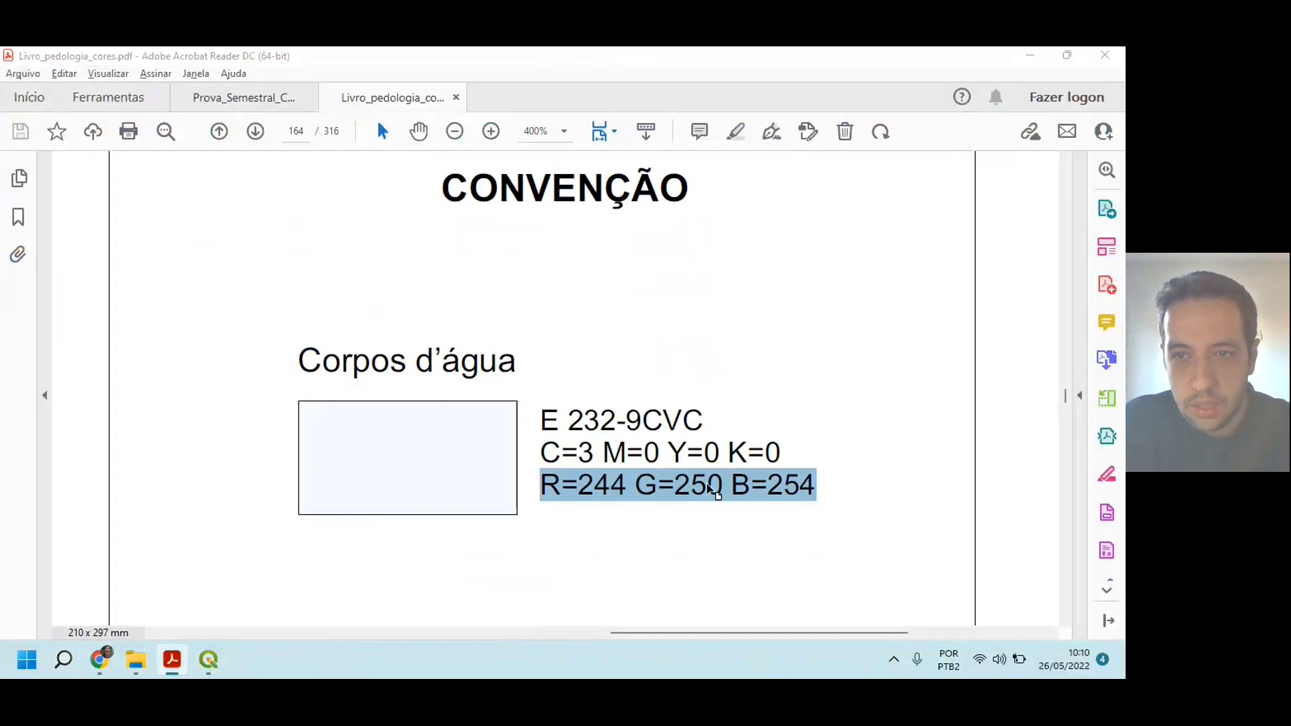
{"action": "key", "text": "alt+Tab"}
{"action": "type", "text": "244"}
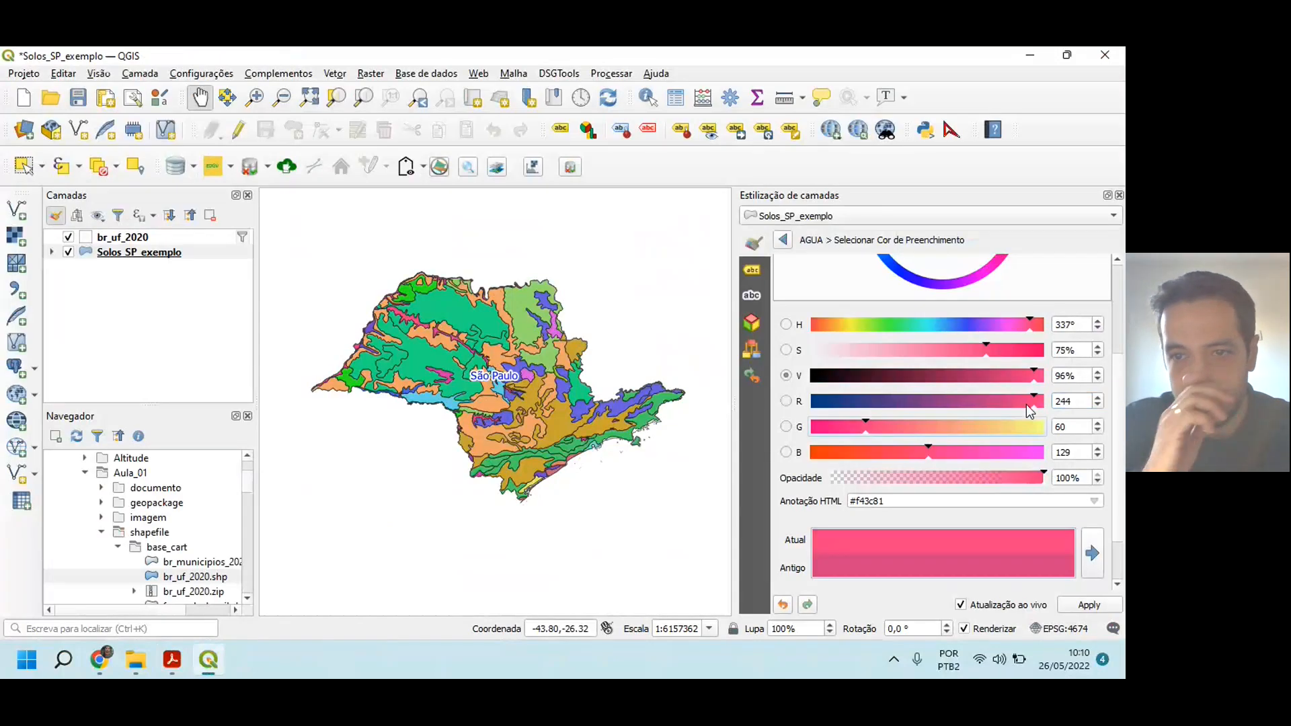
{"action": "key", "text": "Tab"}
{"action": "key", "text": "alt+Tab"}
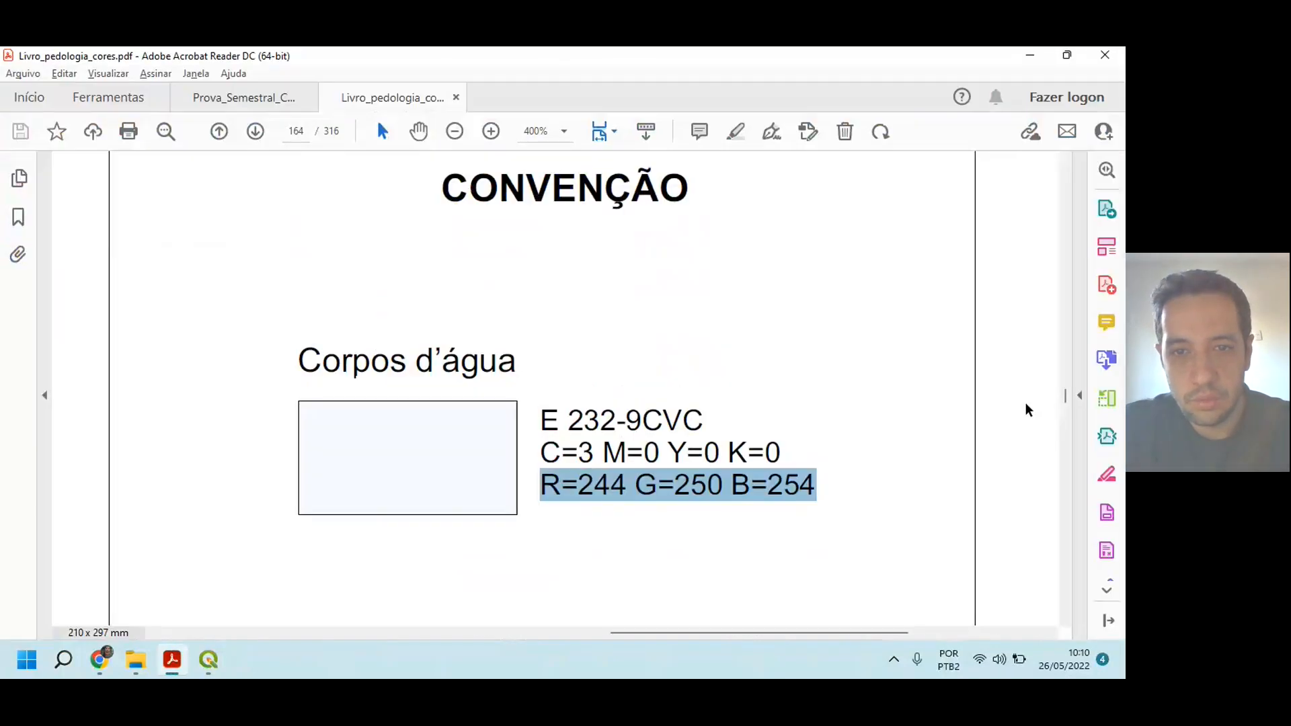
{"action": "key", "text": "alt+Tab"}
{"action": "type", "text": "250"}
{"action": "key", "text": "Tab"}
{"action": "key", "text": "alt+Tab"}
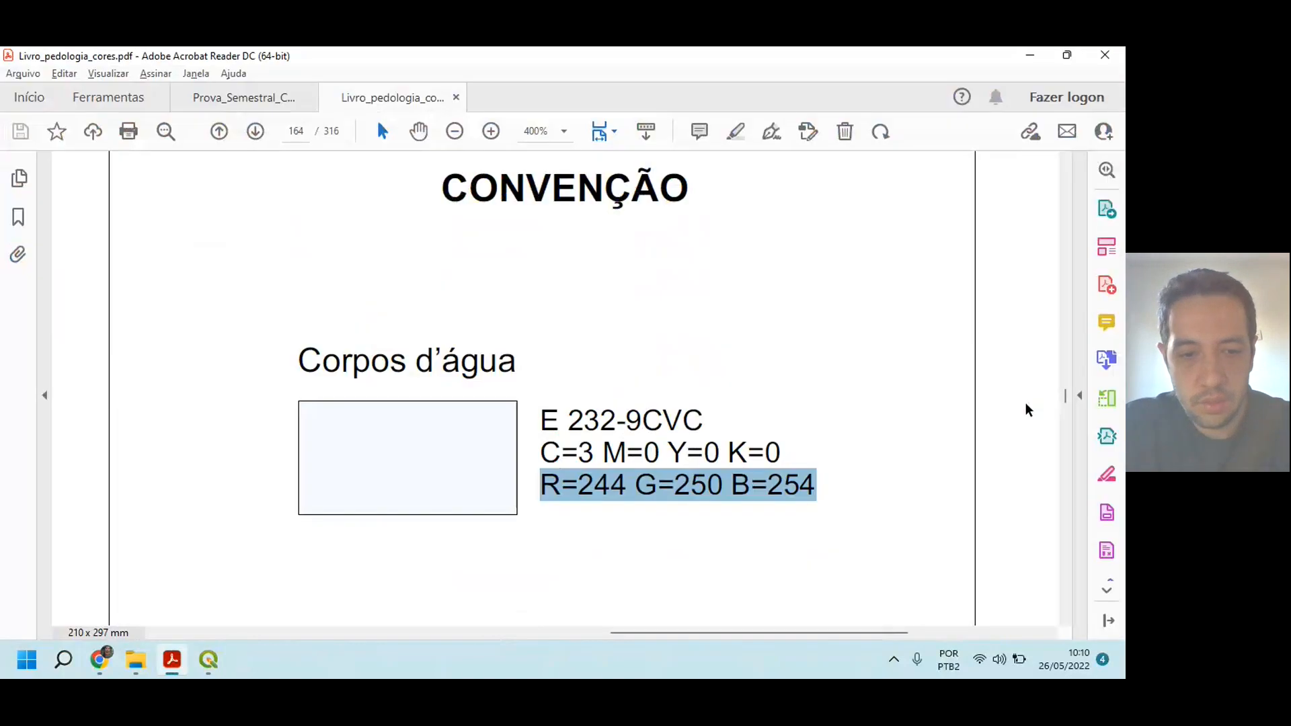
{"action": "key", "text": "alt+Tab"}
{"action": "type", "text": "254"}
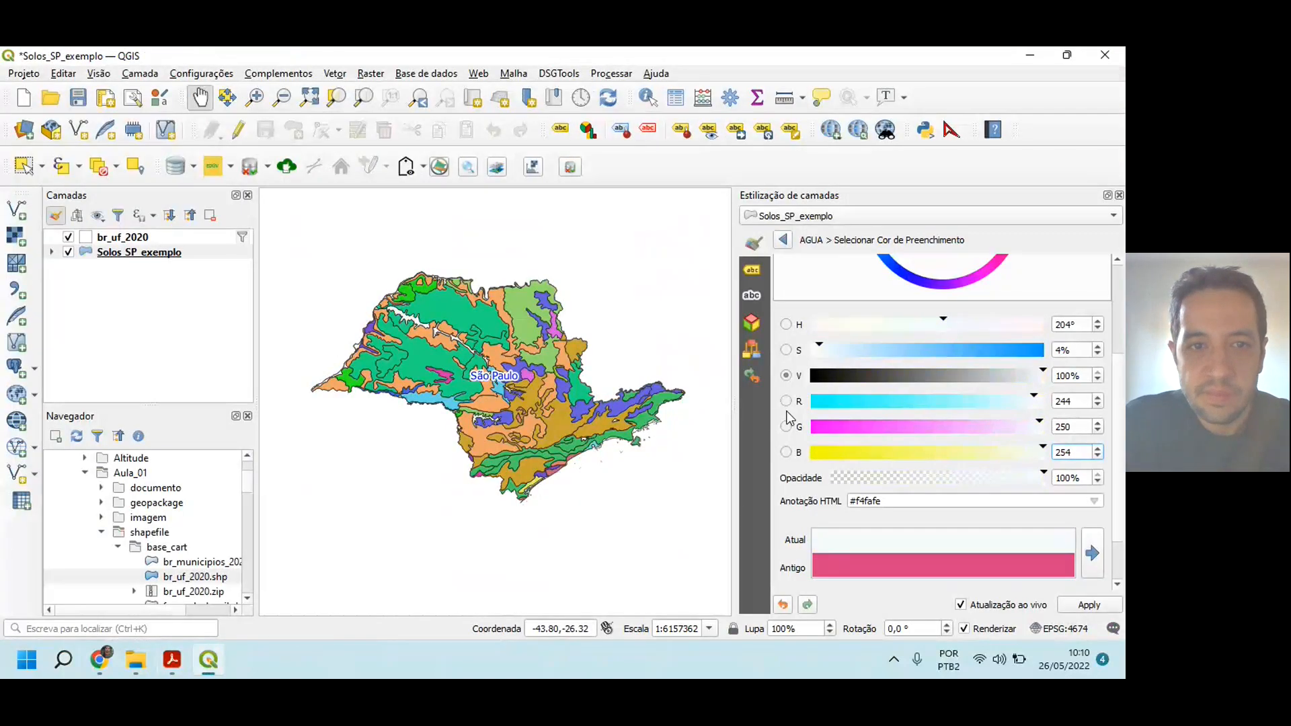
{"action": "left_click", "coordinate": [1094, 606]}
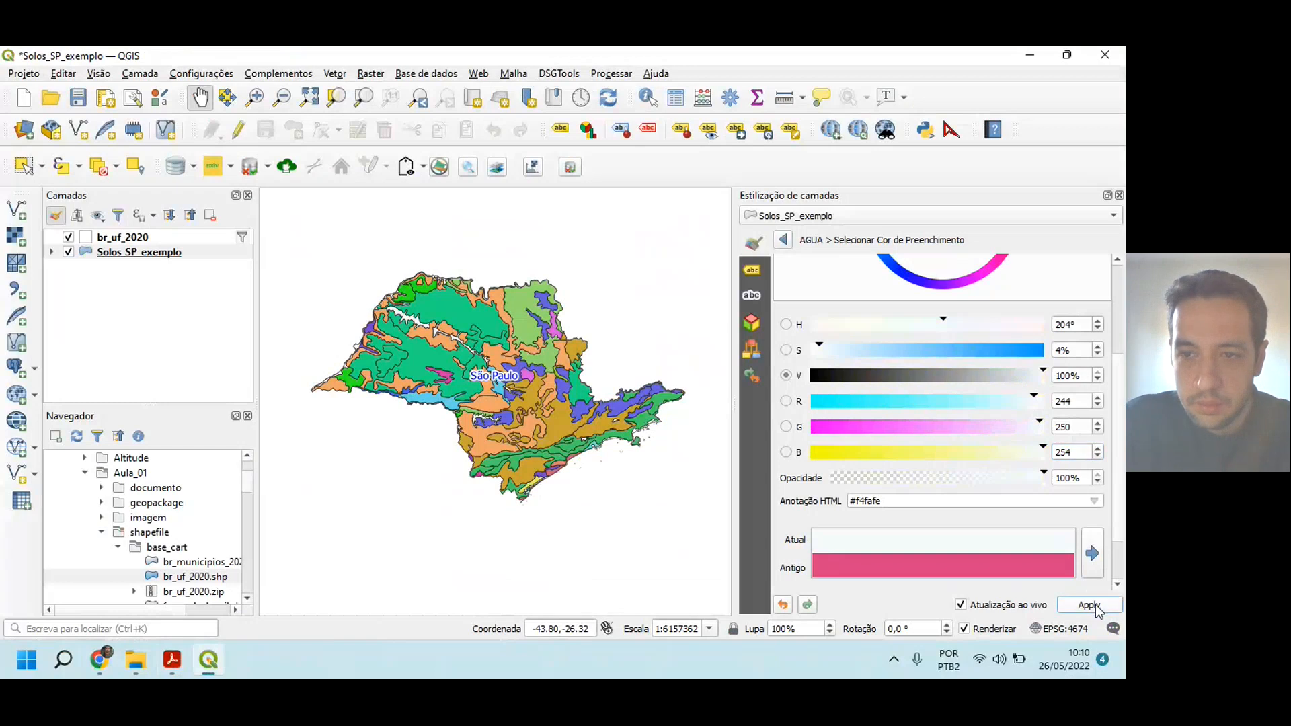
{"action": "left_click", "coordinate": [785, 241]}
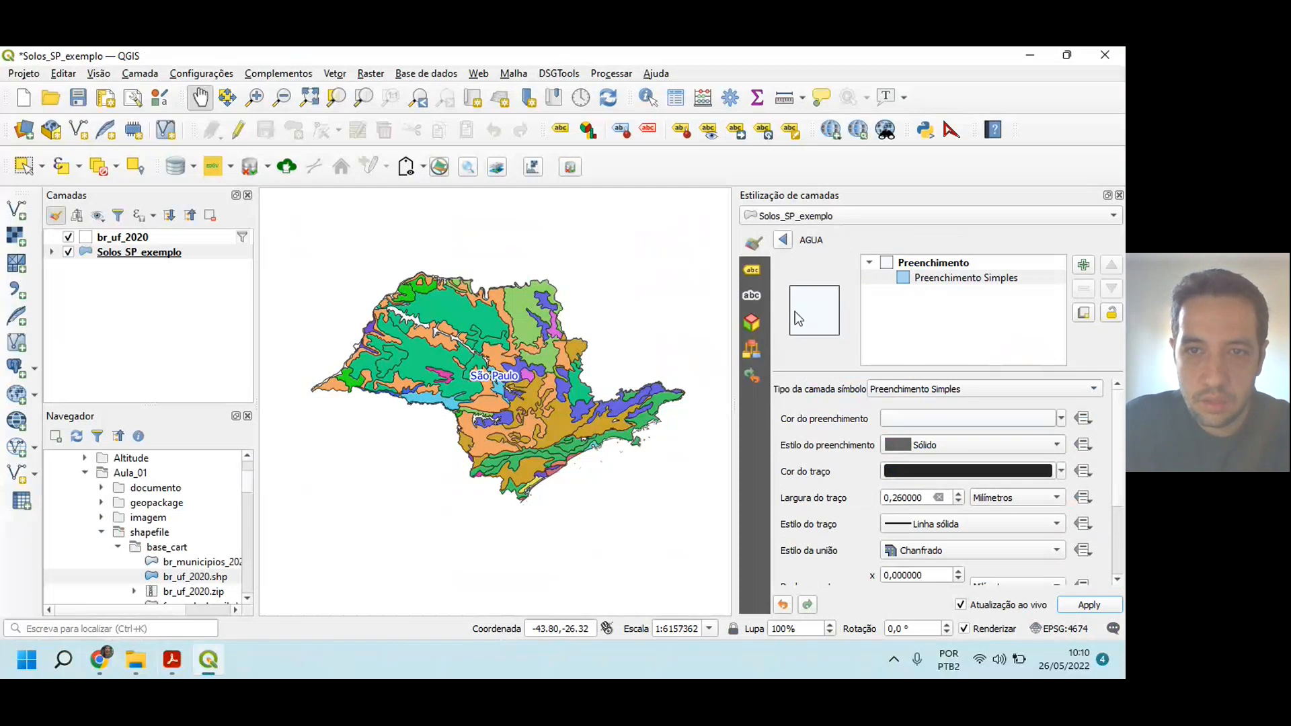
Step: Compare the AGUA color with the PDF swatch, set its stroke style to Sem Caneta and return to the category list
{"action": "key", "text": "alt+Tab"}
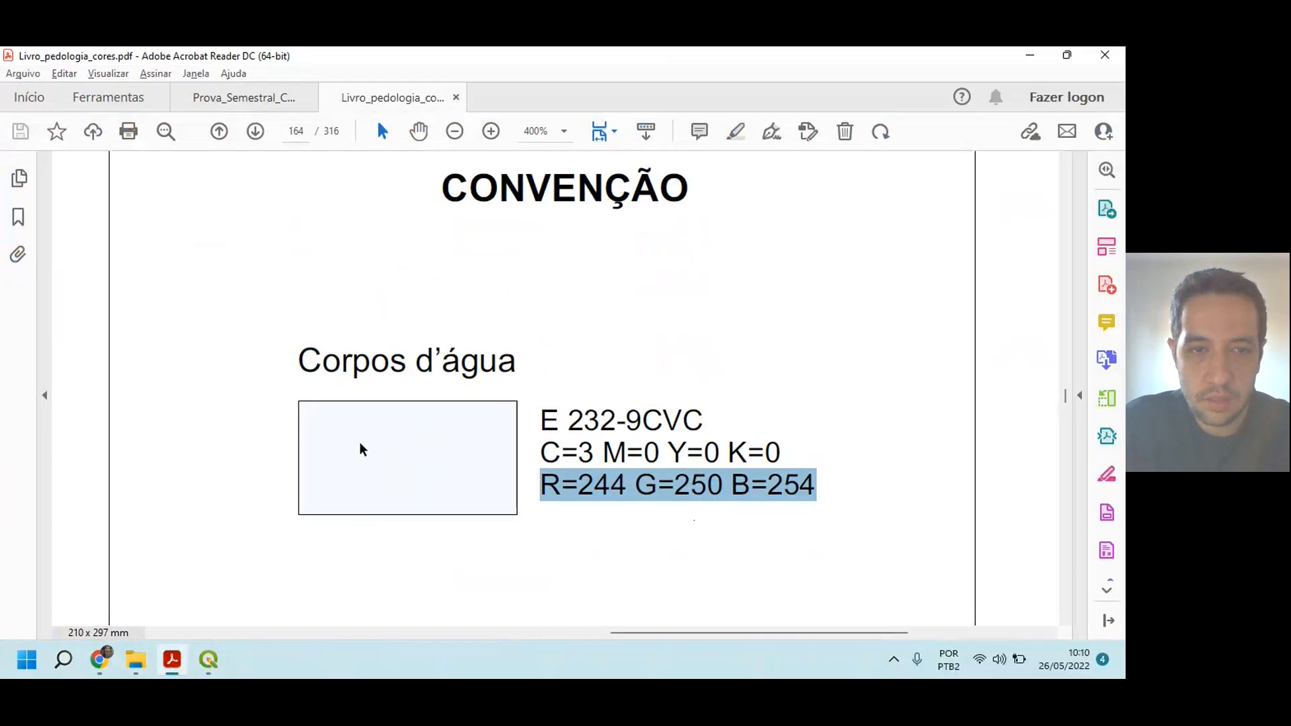
{"action": "key", "text": "alt+Tab"}
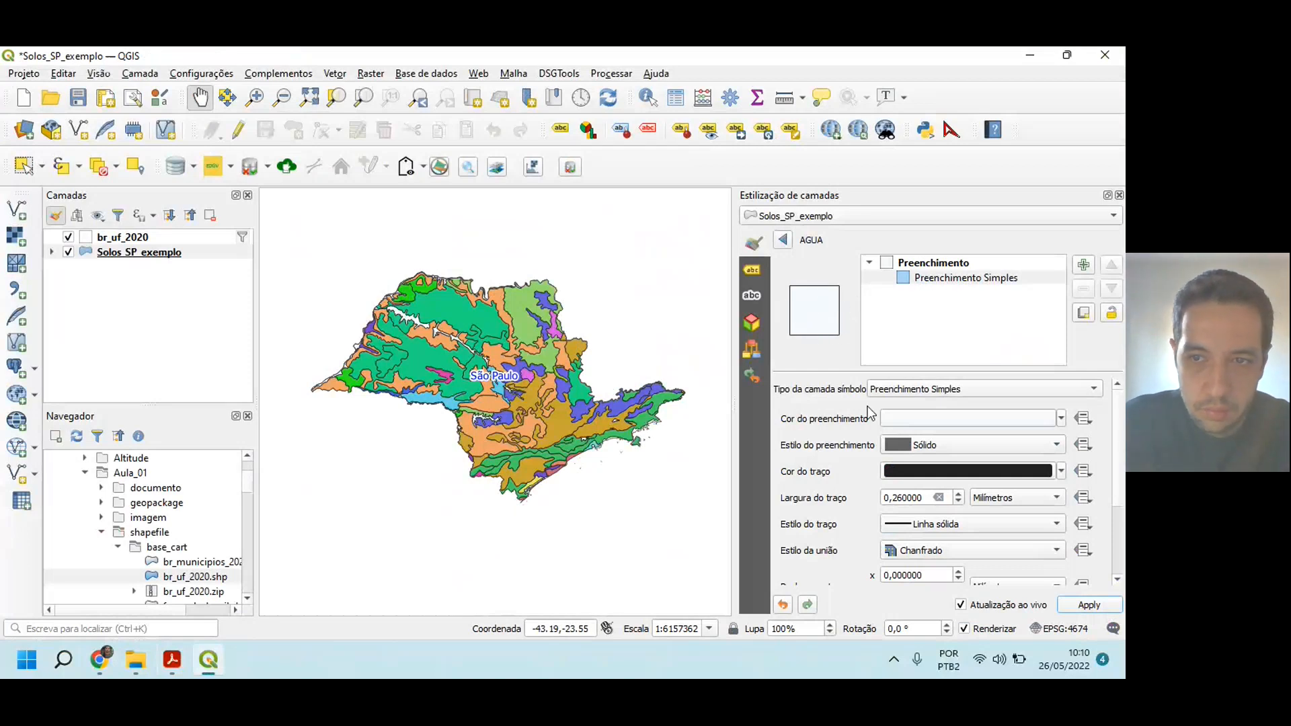
{"action": "left_click", "coordinate": [1052, 526]}
{"action": "left_click", "coordinate": [998, 539]}
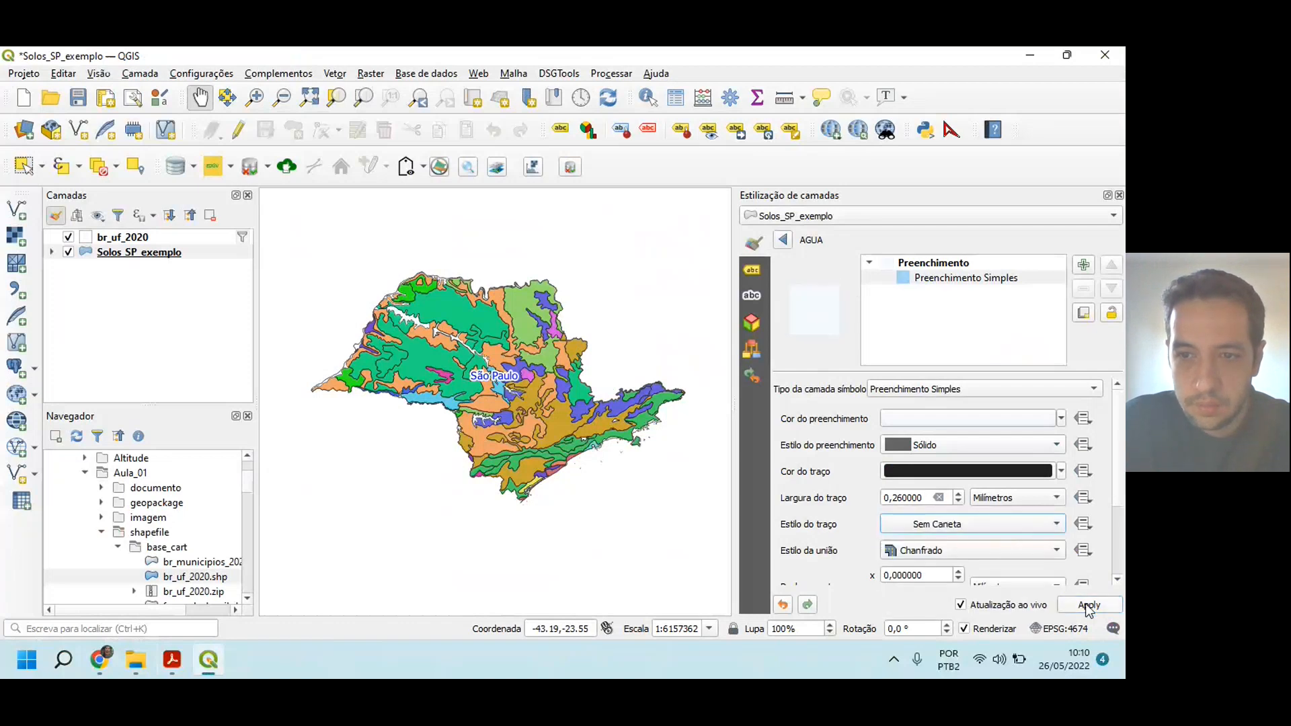
{"action": "left_click", "coordinate": [783, 240]}
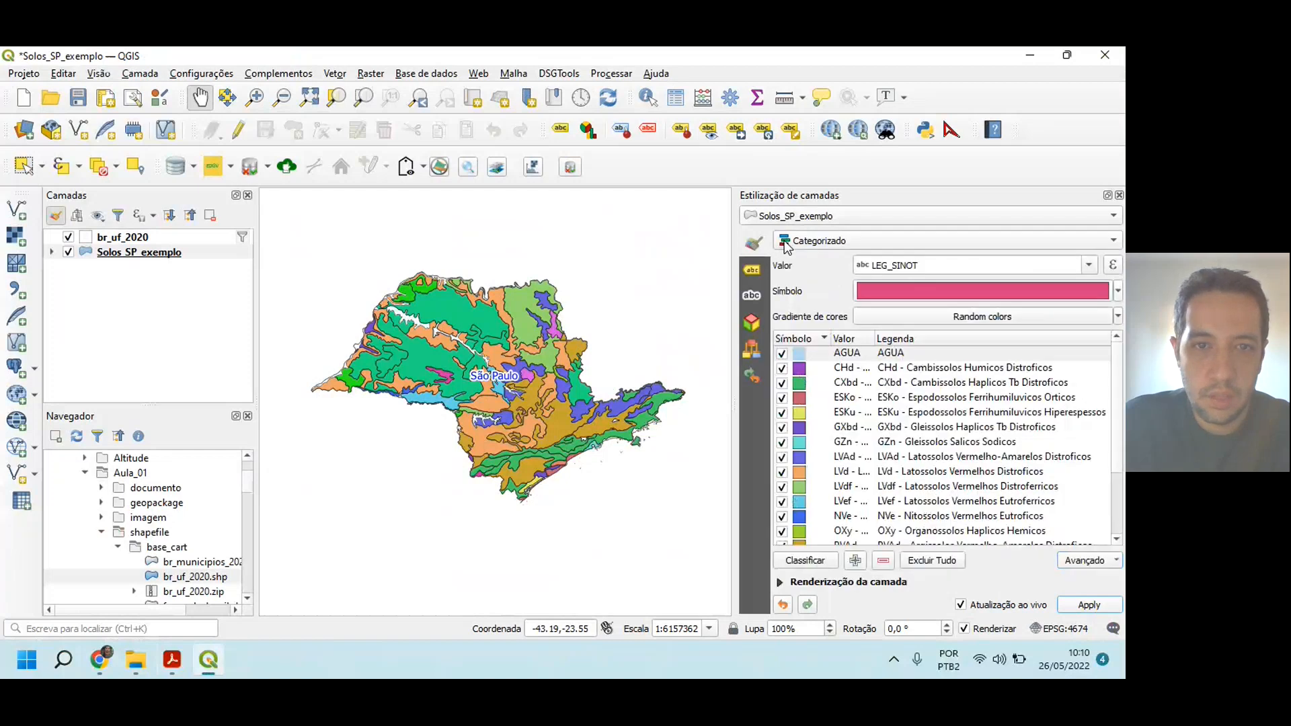
Step: Inspect the restyled water areas up close on the São Paulo map
{"action": "left_click_drag", "start_coordinate": [433, 339], "coordinate": [484, 341]}
{"action": "scroll", "coordinate": [484, 341], "scroll_direction": "up", "scroll_amount": 1}
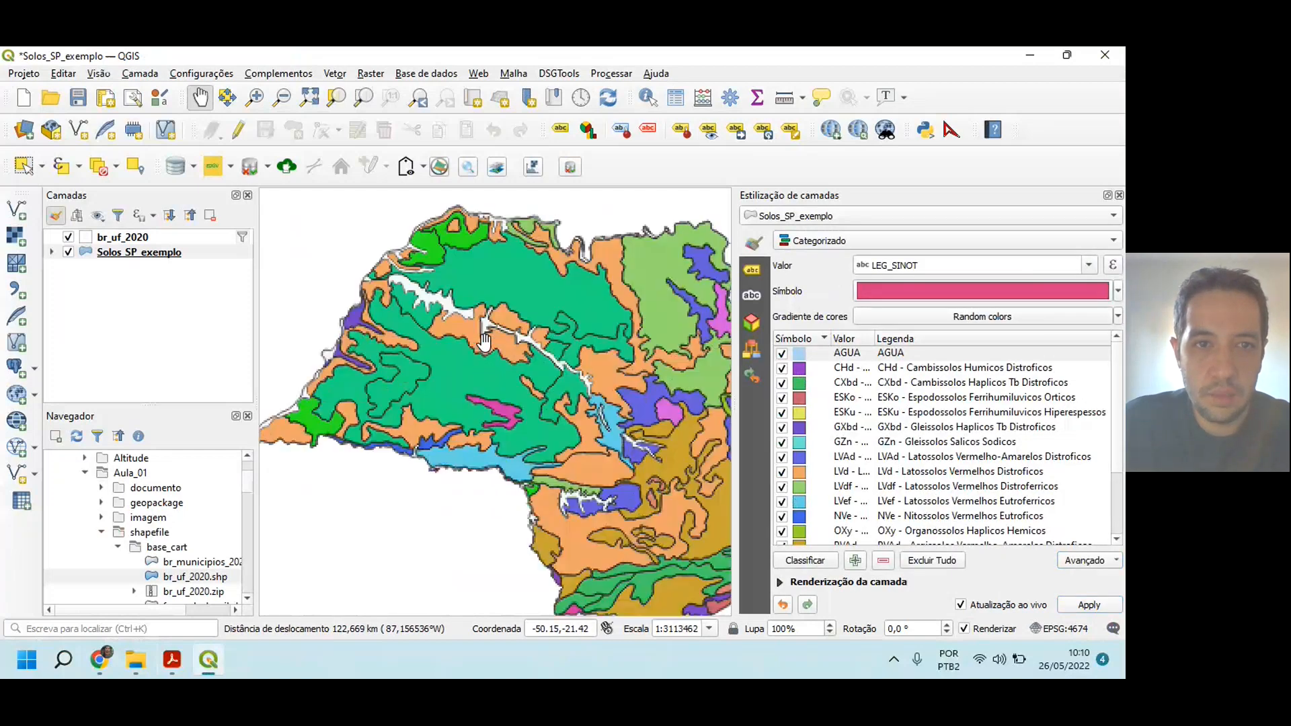
{"action": "scroll", "coordinate": [484, 341], "scroll_direction": "up", "scroll_amount": 1}
{"action": "left_click_drag", "start_coordinate": [643, 399], "coordinate": [547, 337]}
{"action": "scroll", "coordinate": [645, 392], "scroll_direction": "down", "scroll_amount": 1}
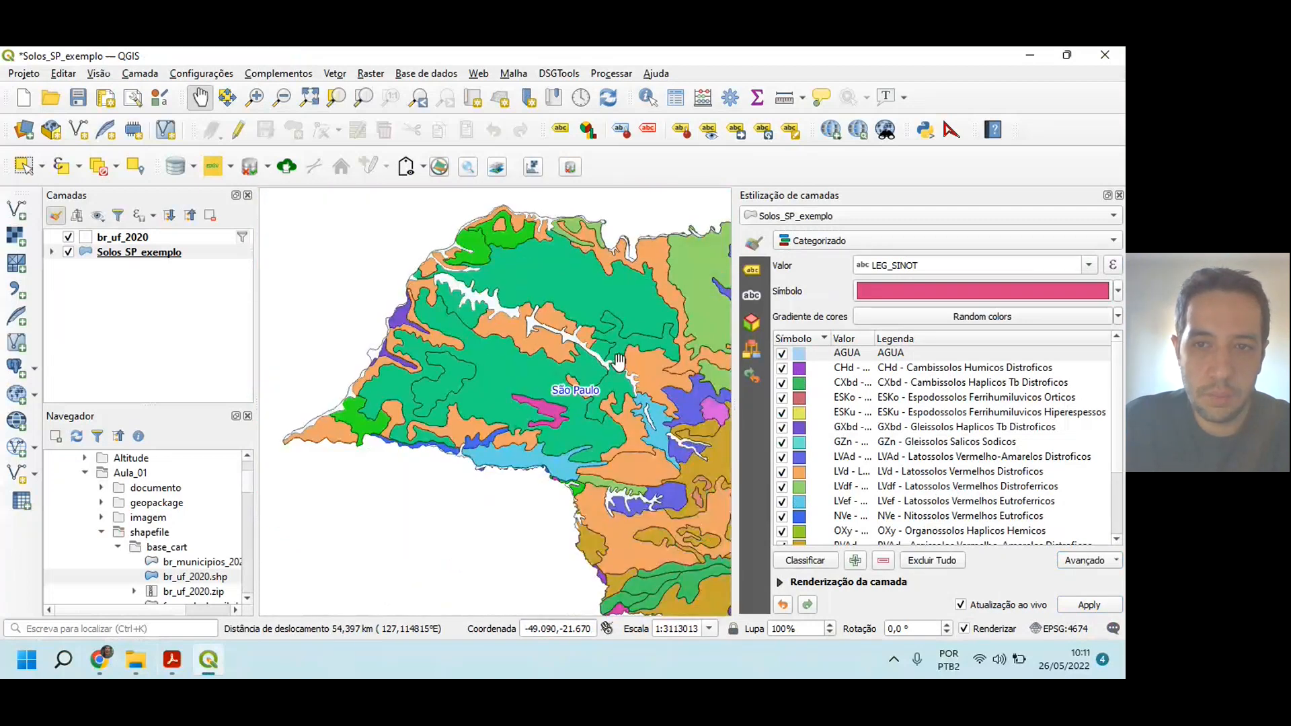
{"action": "left_click_drag", "start_coordinate": [614, 361], "coordinate": [548, 324]}
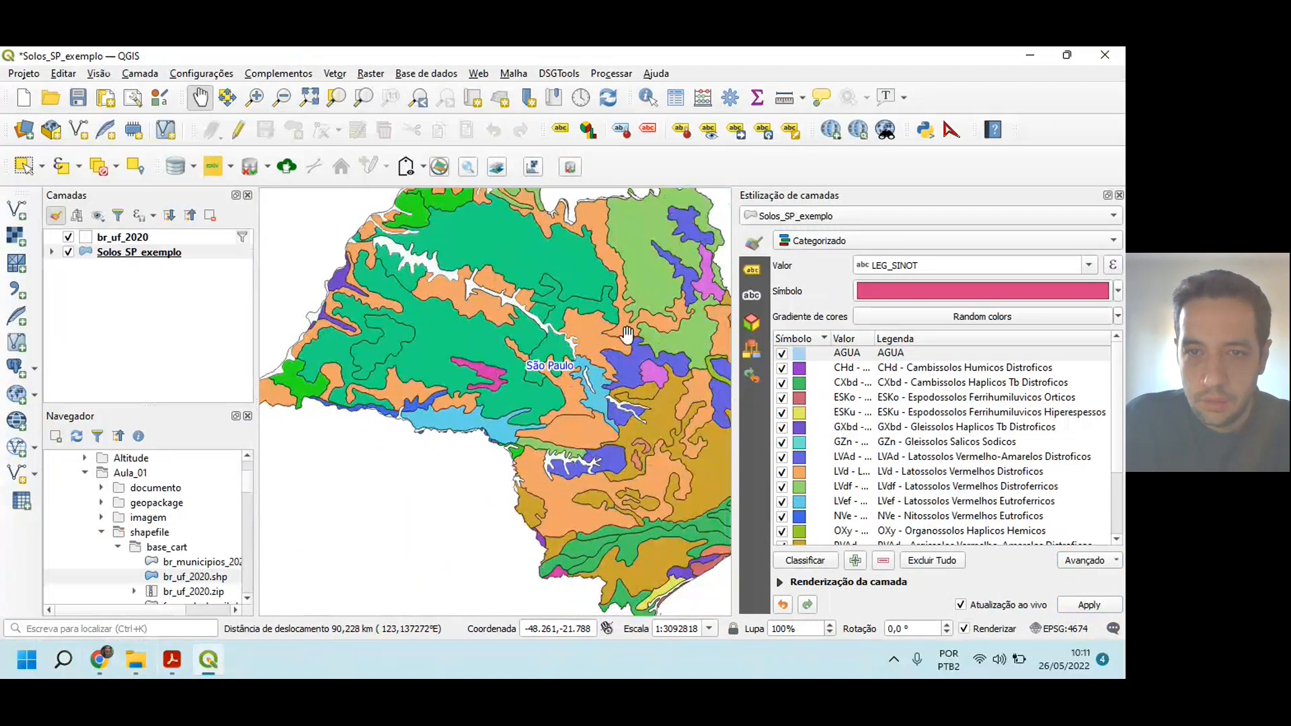
Step: Select the CHd category and switch to Livro_pedologia_cores.pdf to highlight the RGB line of Cambissolos Húmicos
{"action": "left_click", "coordinate": [802, 372]}
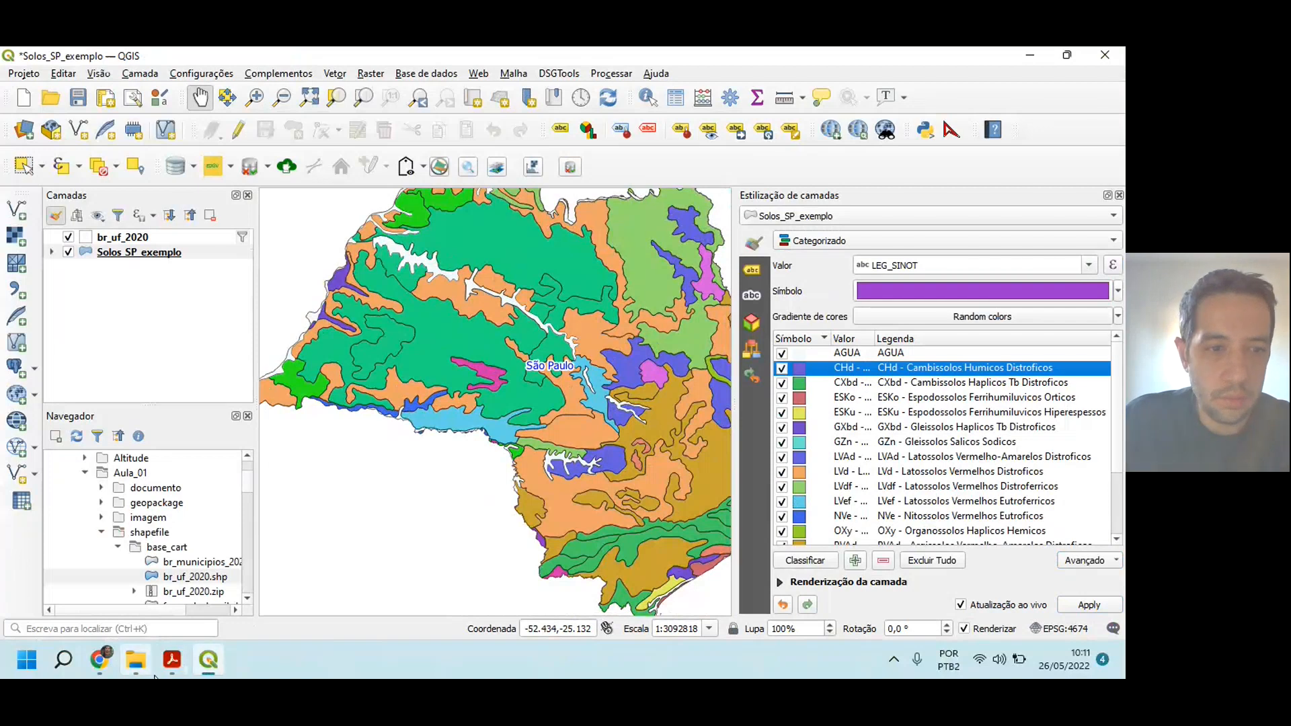
{"action": "left_click", "coordinate": [172, 659]}
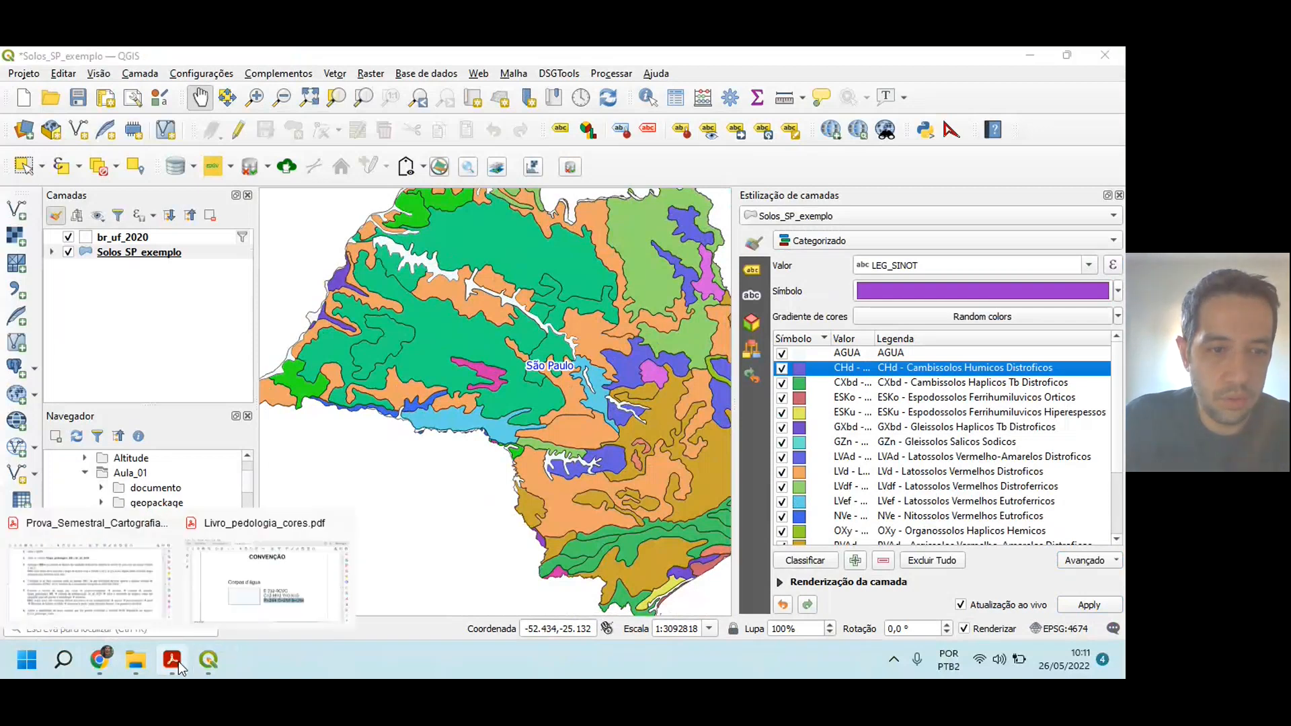
{"action": "left_click", "coordinate": [250, 579]}
{"action": "scroll", "coordinate": [409, 410], "scroll_direction": "down", "scroll_amount": 3}
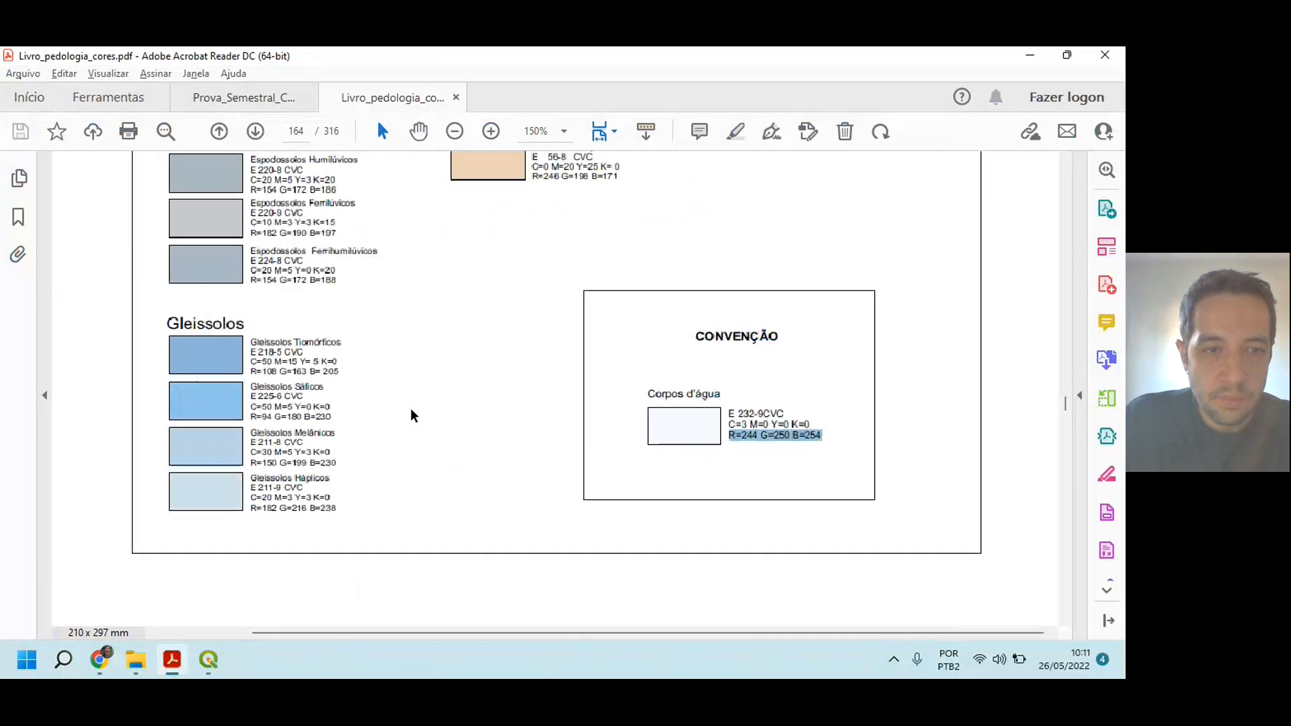
{"action": "scroll", "coordinate": [288, 441], "scroll_direction": "up", "scroll_amount": 10}
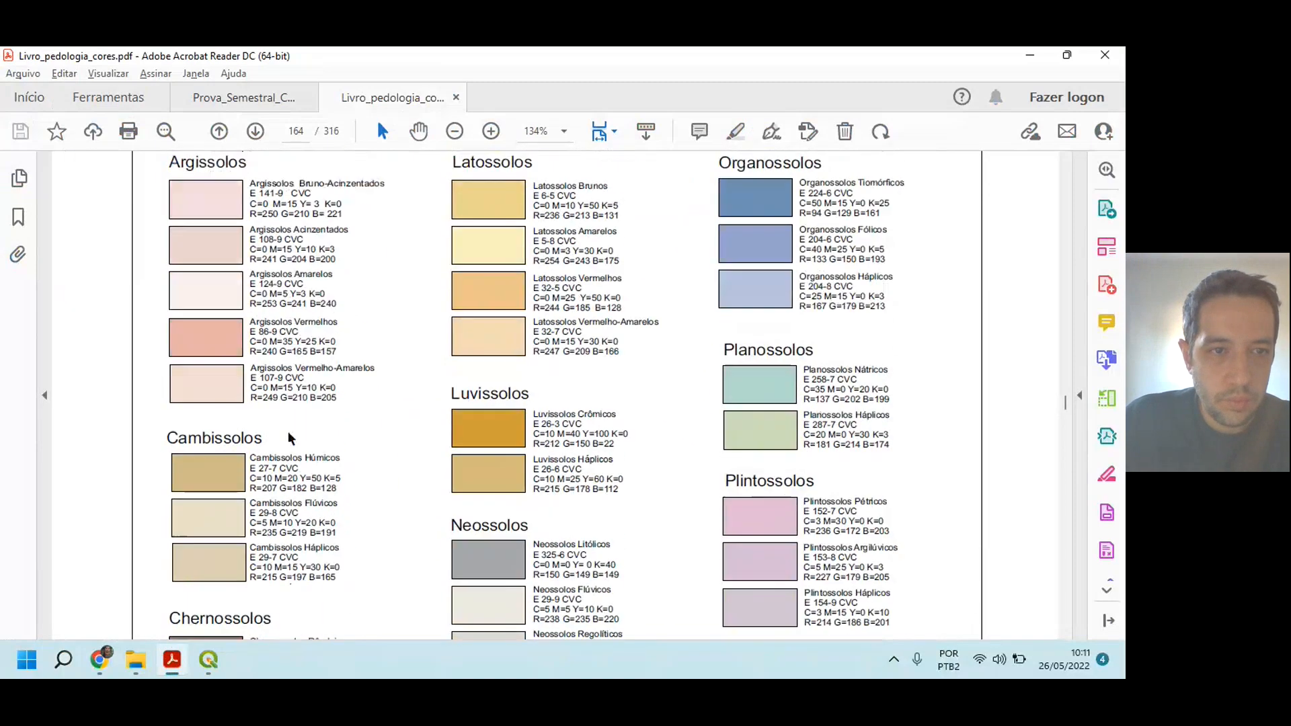
{"action": "scroll", "coordinate": [256, 420], "scroll_direction": "up", "scroll_amount": 1}
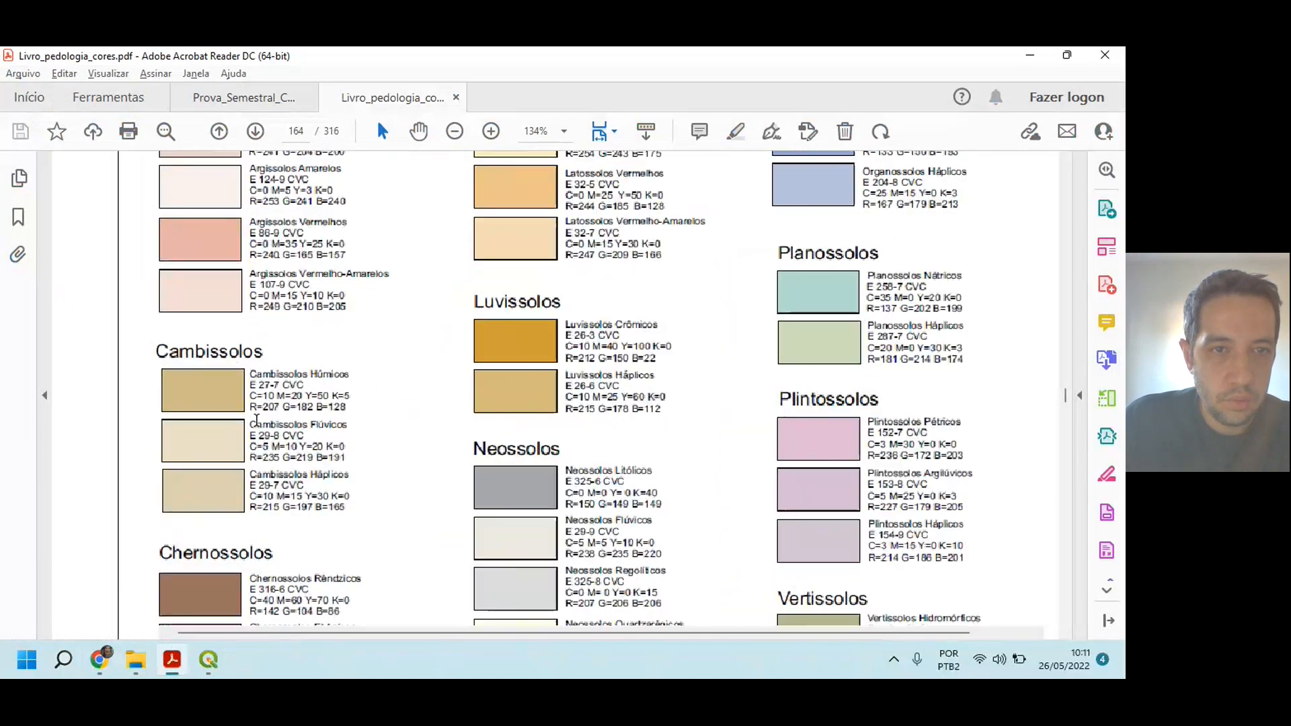
{"action": "scroll", "coordinate": [256, 420], "scroll_direction": "up", "scroll_amount": 3}
{"action": "left_click_drag", "start_coordinate": [237, 384], "coordinate": [493, 387]}
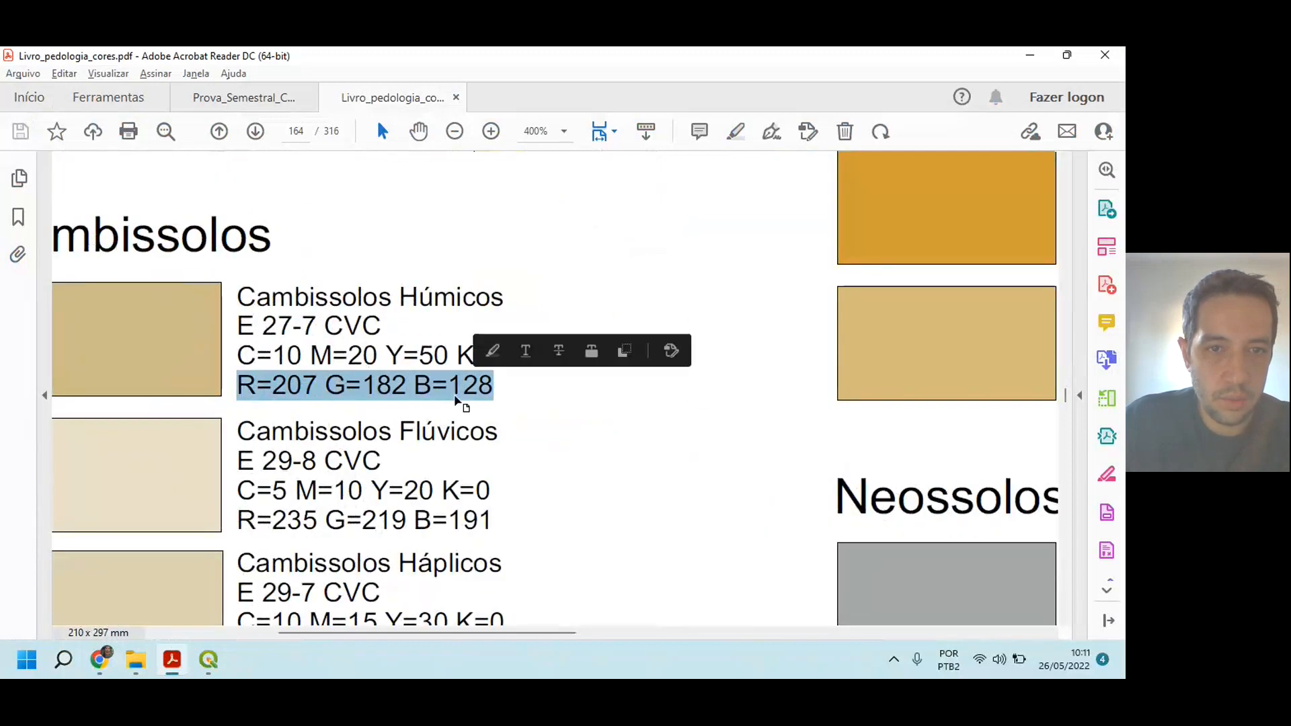
Step: Switch to QGIS and open the fill color selection of the CHd category's Preenchimento Simples at its RGB values
{"action": "key", "text": "alt+Tab"}
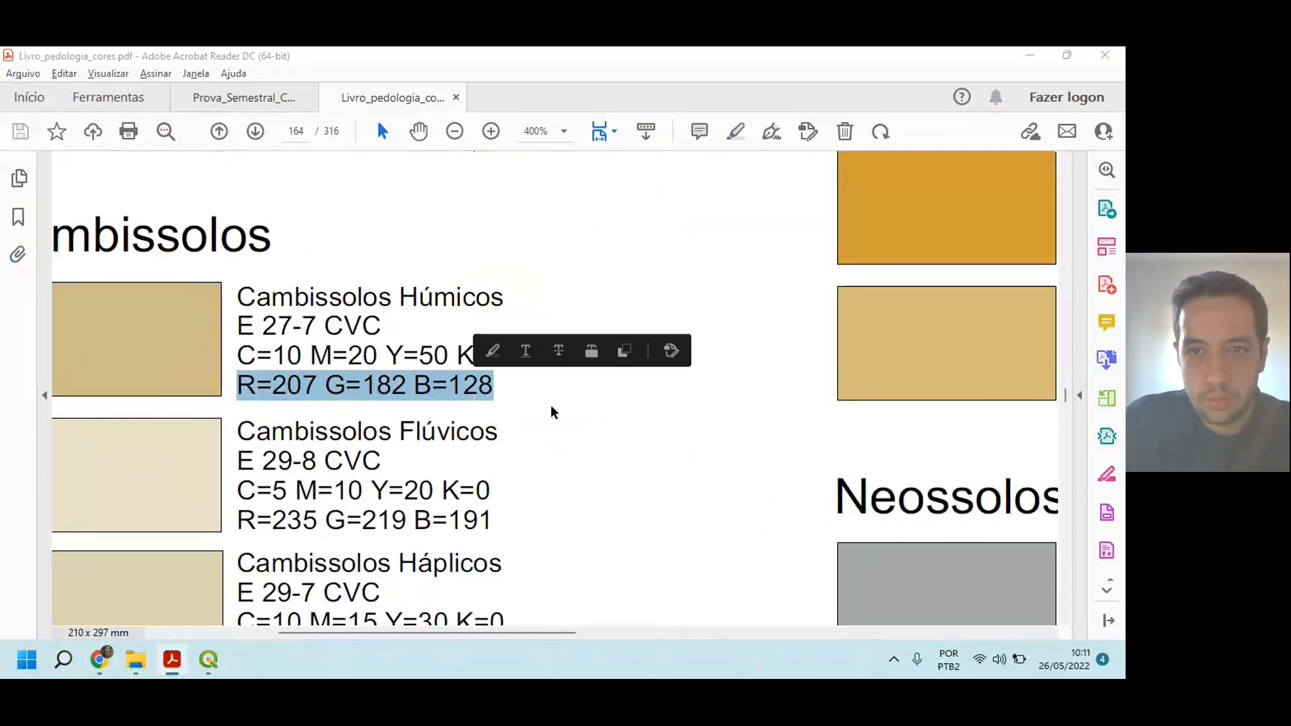
{"action": "left_click", "coordinate": [797, 371]}
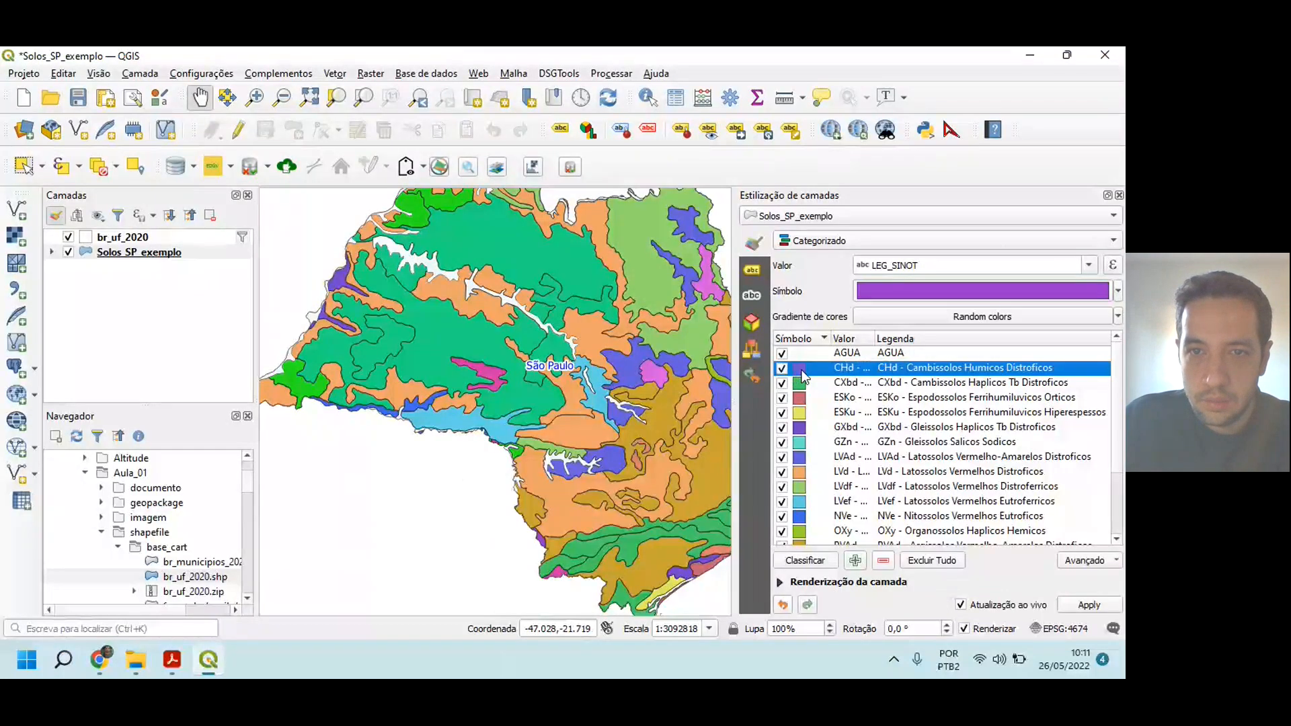
{"action": "double_click", "coordinate": [799, 369]}
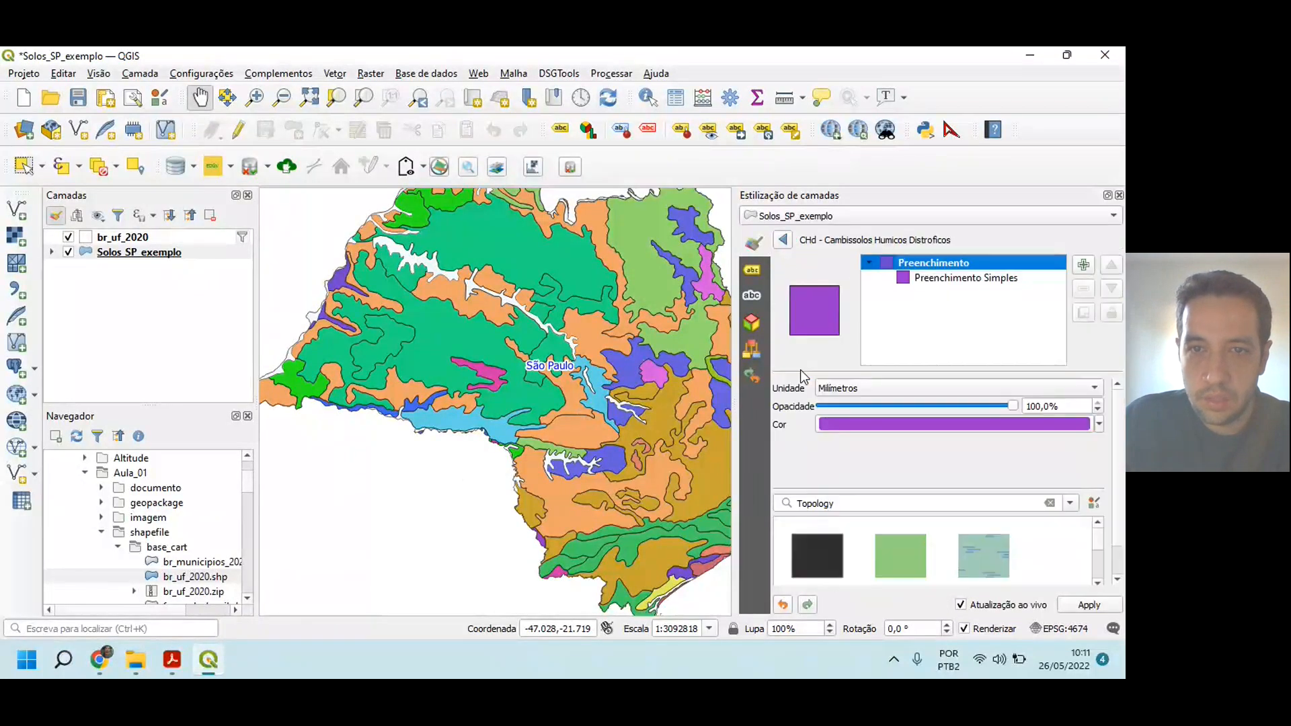
{"action": "left_click", "coordinate": [949, 282]}
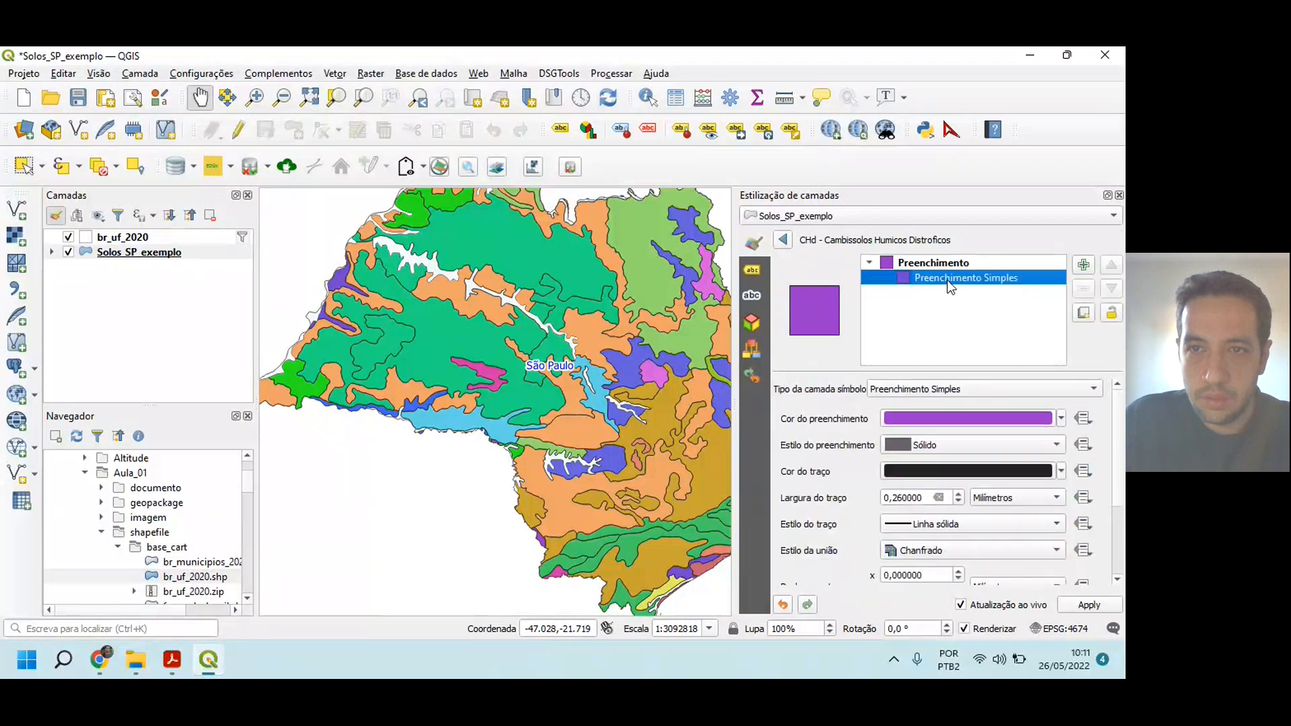
{"action": "left_click", "coordinate": [941, 420]}
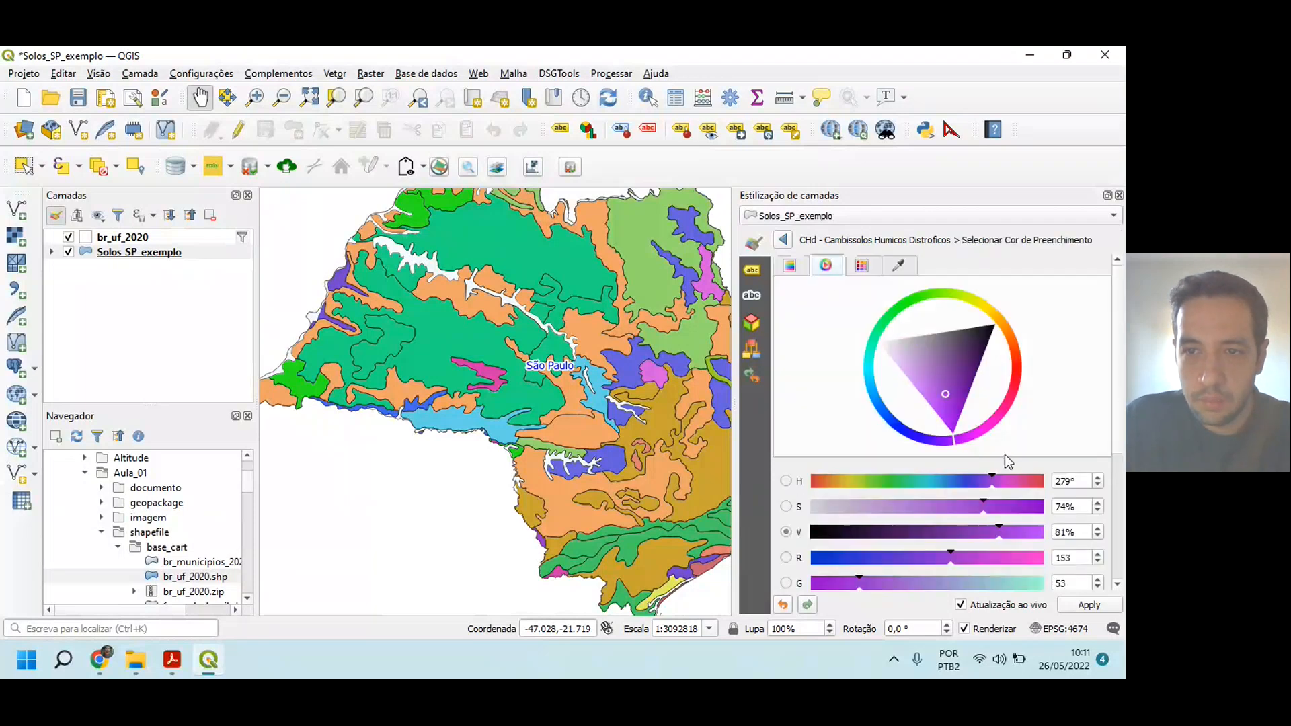
{"action": "left_click_drag", "start_coordinate": [1119, 399], "coordinate": [1125, 482]}
{"action": "double_click", "coordinate": [1069, 409]}
Step: Set the CHd fill color to R 207, G 182, B 128 from the PDF and return to the symbol settings
{"action": "key", "text": "alt+Tab"}
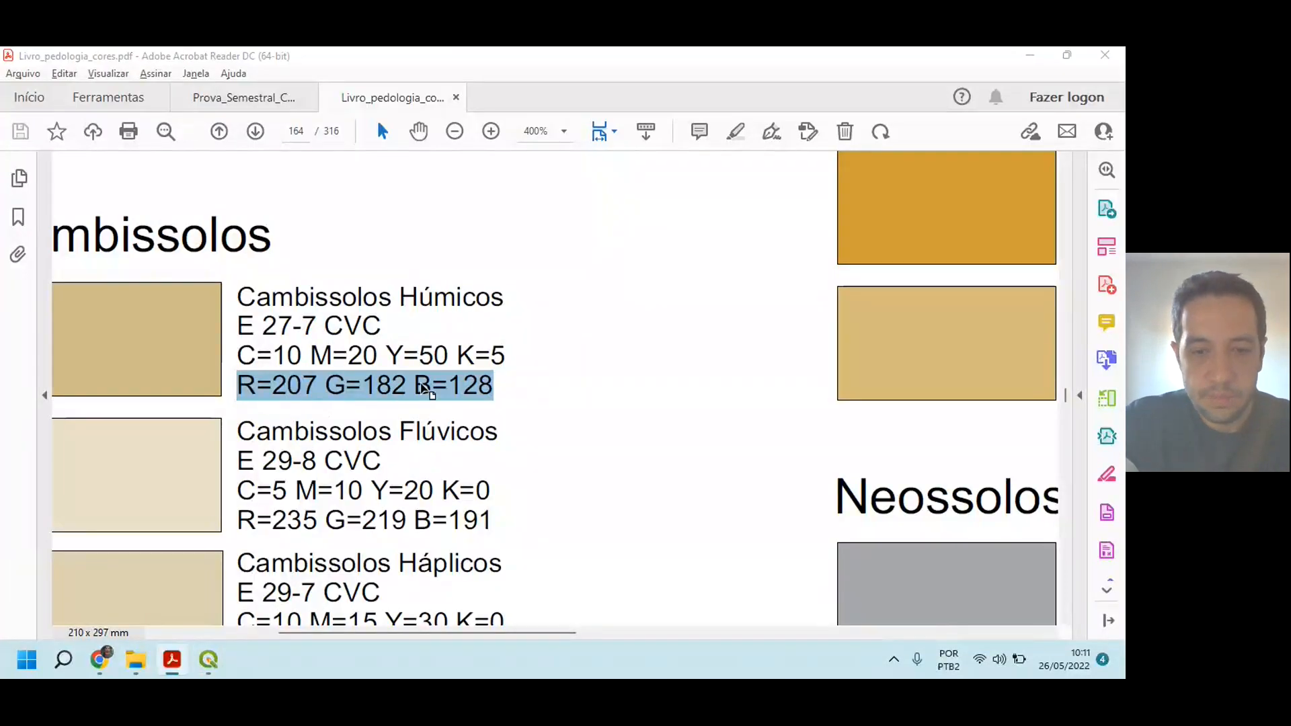
{"action": "key", "text": "alt+Tab"}
{"action": "type", "text": "207"}
{"action": "key", "text": "Tab"}
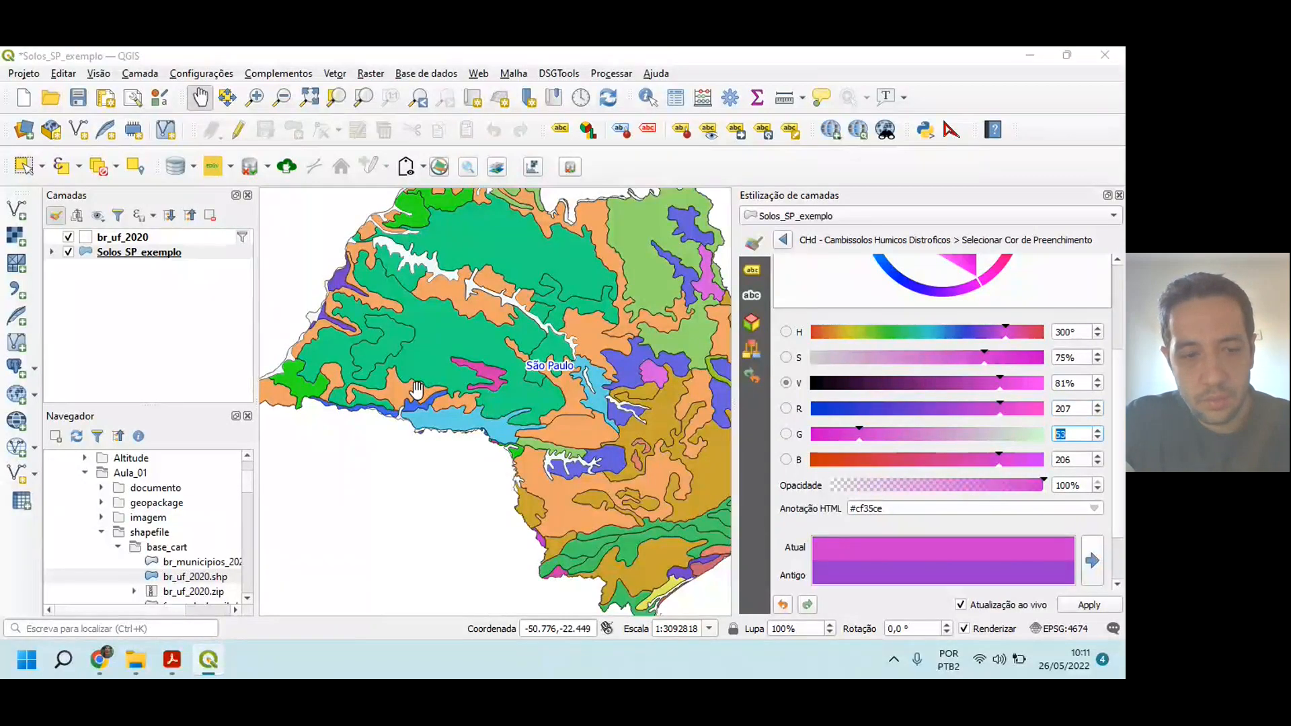
{"action": "key", "text": "alt+Tab"}
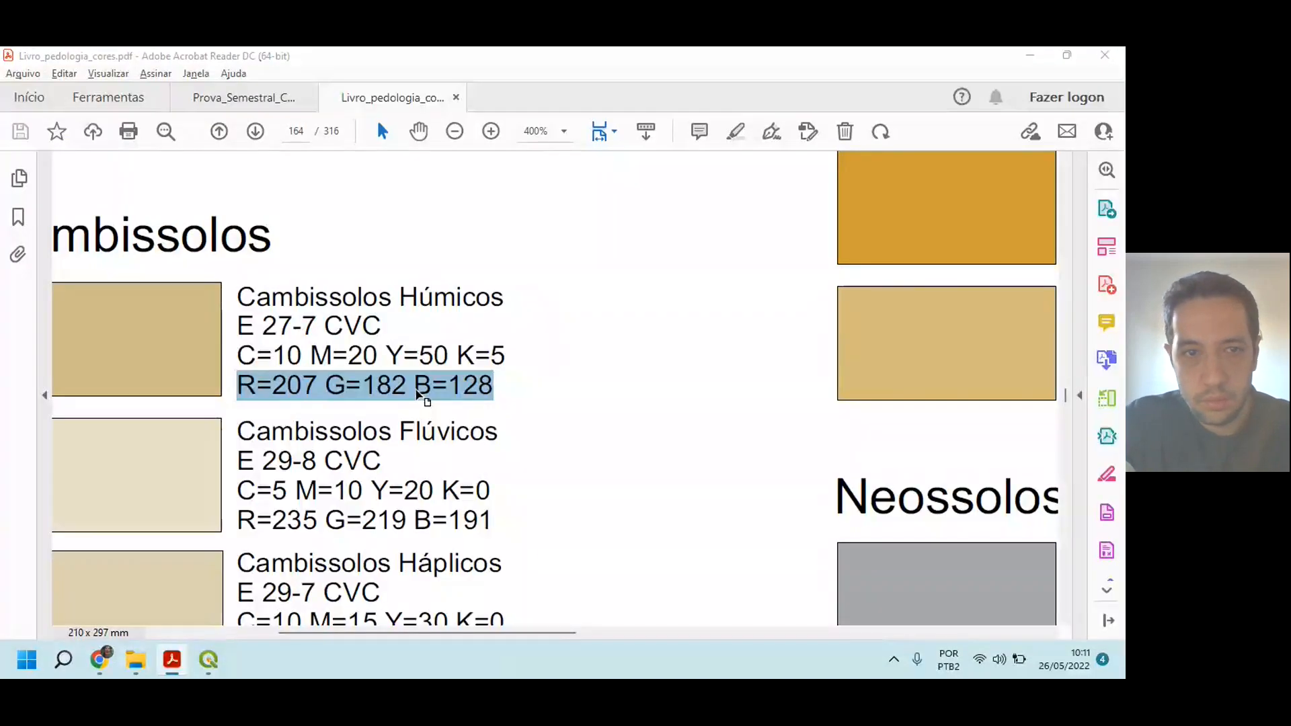
{"action": "key", "text": "alt+Tab"}
{"action": "key", "text": "alt+Tab"}
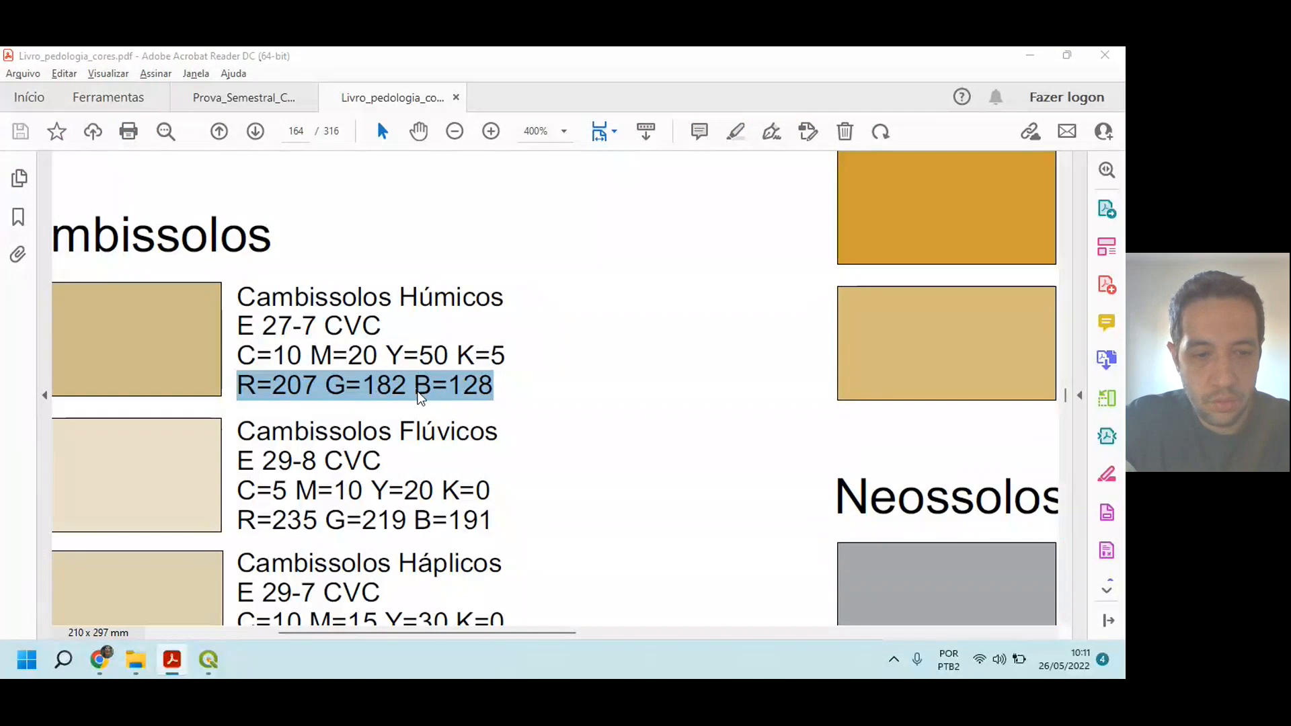
{"action": "key", "text": "alt+Tab"}
{"action": "type", "text": "128"}
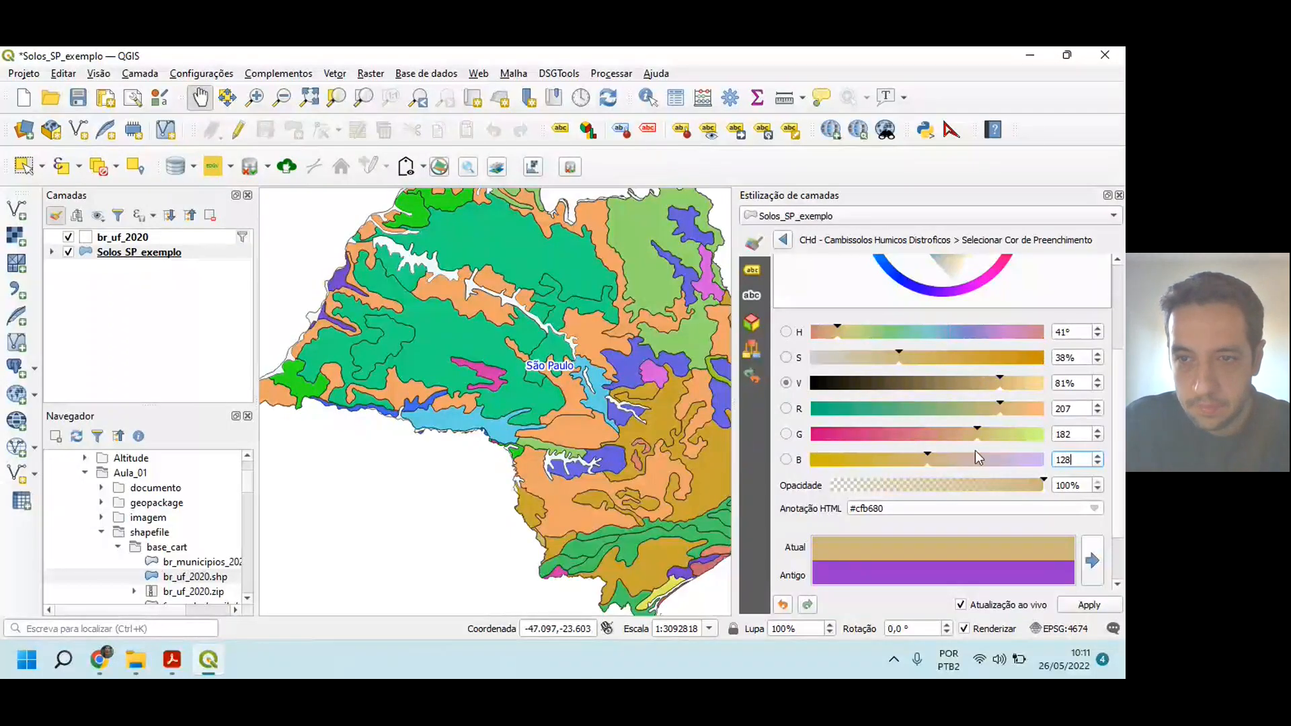
{"action": "scroll", "coordinate": [1116, 471], "scroll_direction": "down", "scroll_amount": 2}
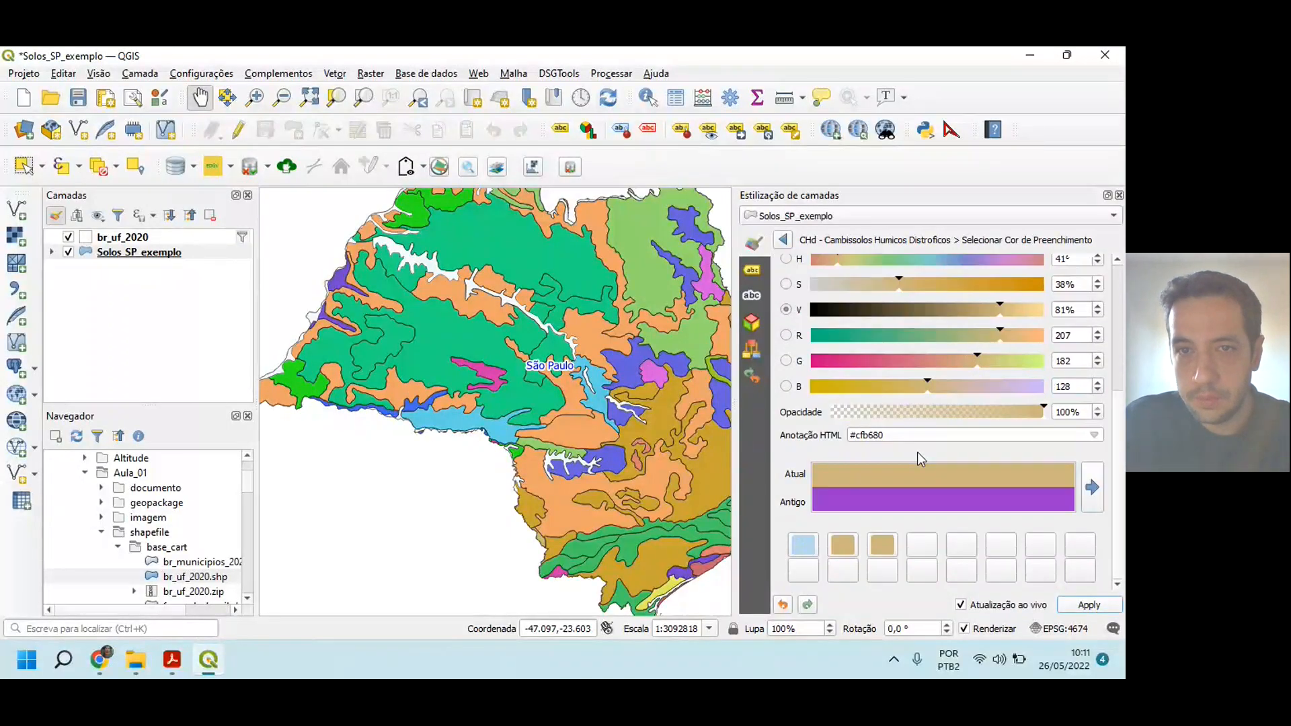
{"action": "left_click", "coordinate": [782, 240]}
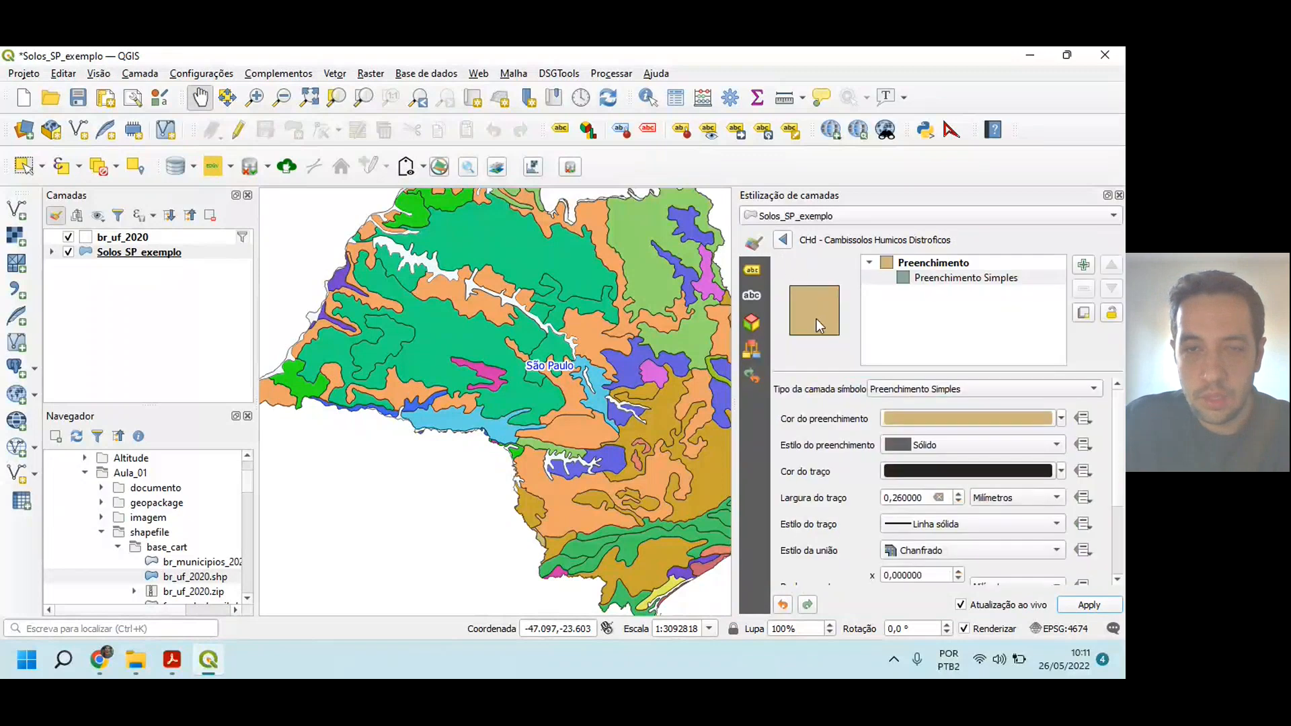
Step: Compare the CHd color with the PDF swatch, apply the stroke style Sem Caneta and return to the category list
{"action": "key", "text": "alt+Tab"}
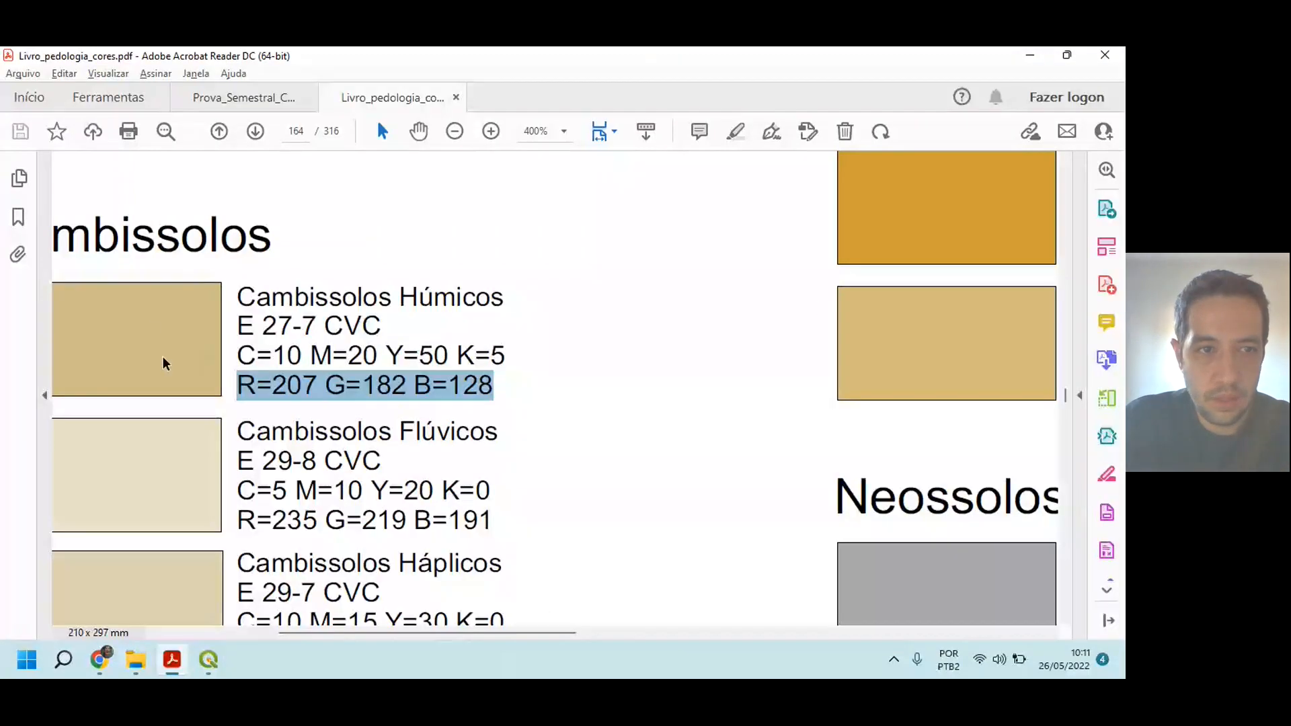
{"action": "key", "text": "alt+Tab"}
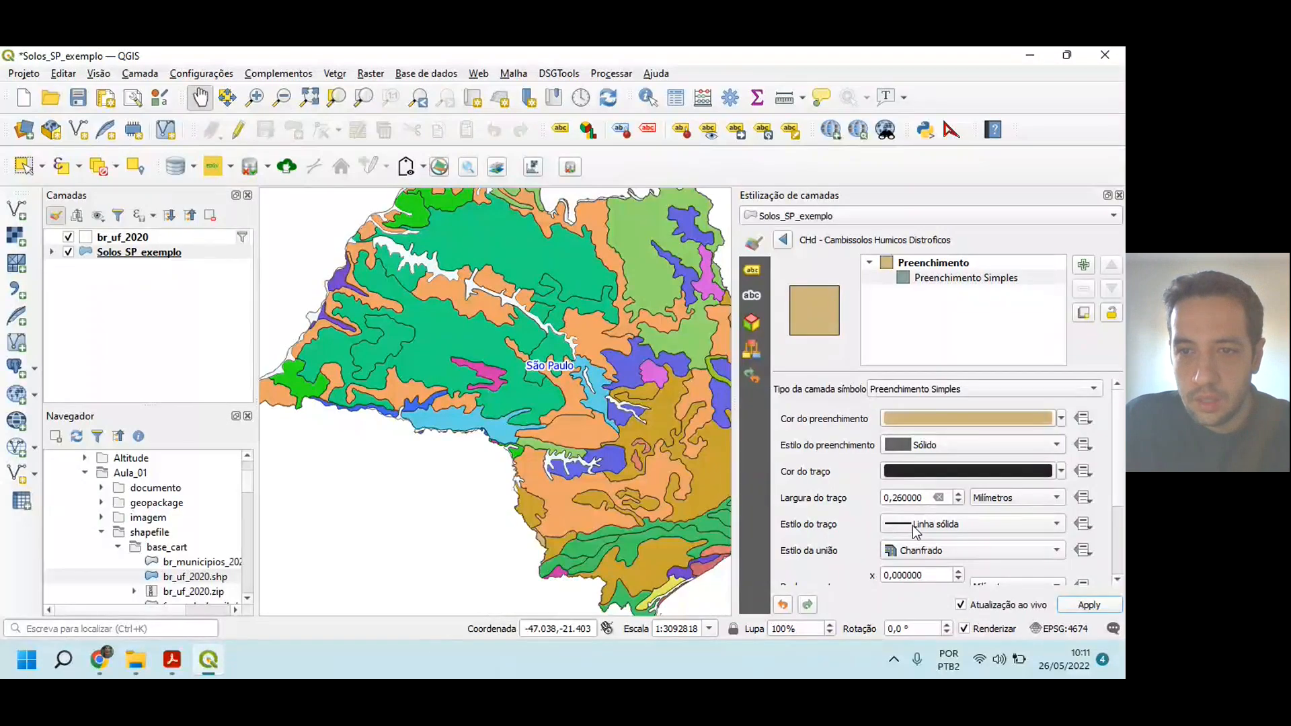
{"action": "left_click", "coordinate": [915, 531]}
{"action": "left_click", "coordinate": [1046, 528]}
{"action": "left_click", "coordinate": [1069, 603]}
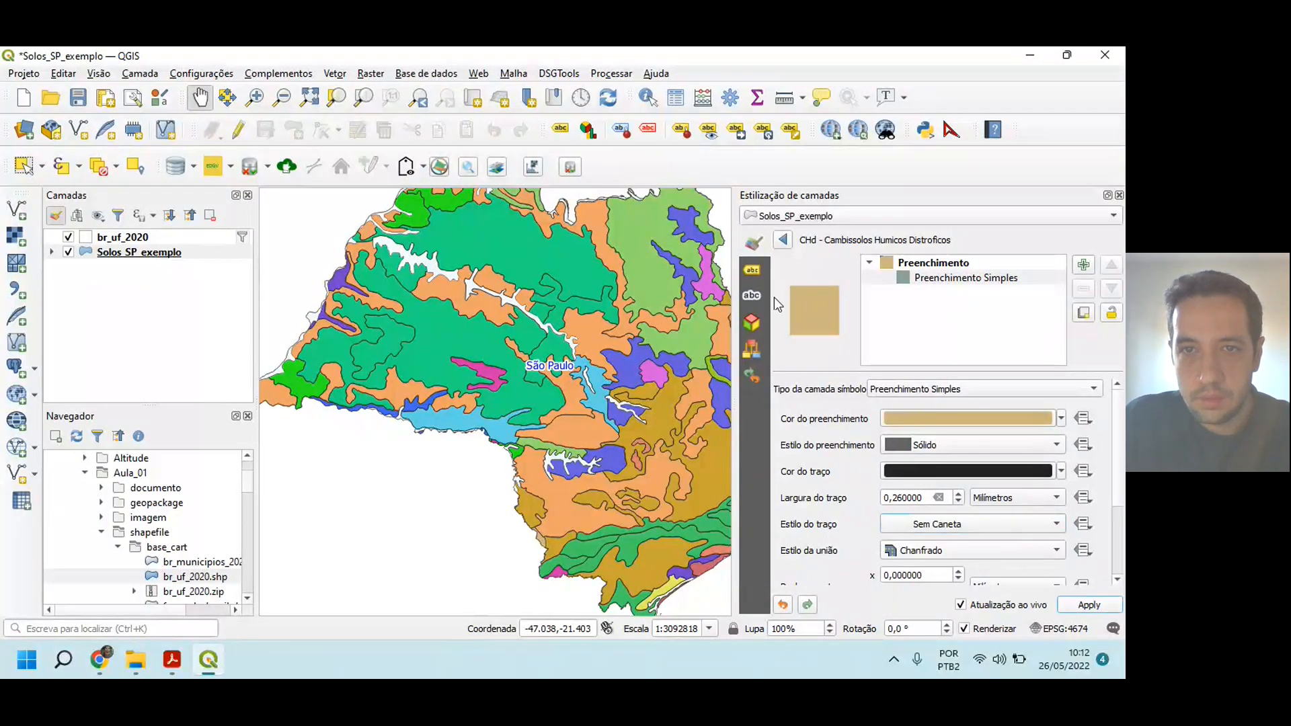
{"action": "left_click", "coordinate": [783, 240]}
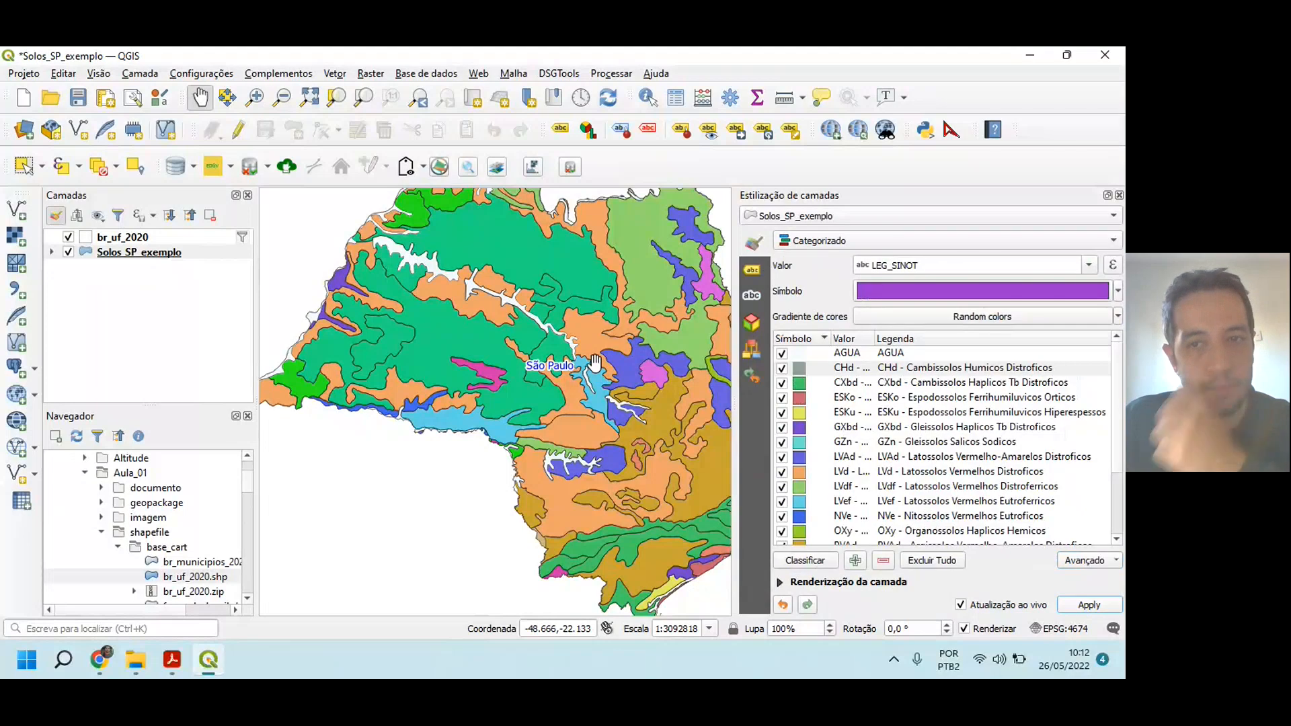
Step: Review the soil categories and the whole São Paulo map, close the layer styling and save the project
{"action": "left_click_drag", "start_coordinate": [594, 361], "coordinate": [552, 398]}
{"action": "scroll", "coordinate": [867, 442], "scroll_direction": "down", "scroll_amount": 2}
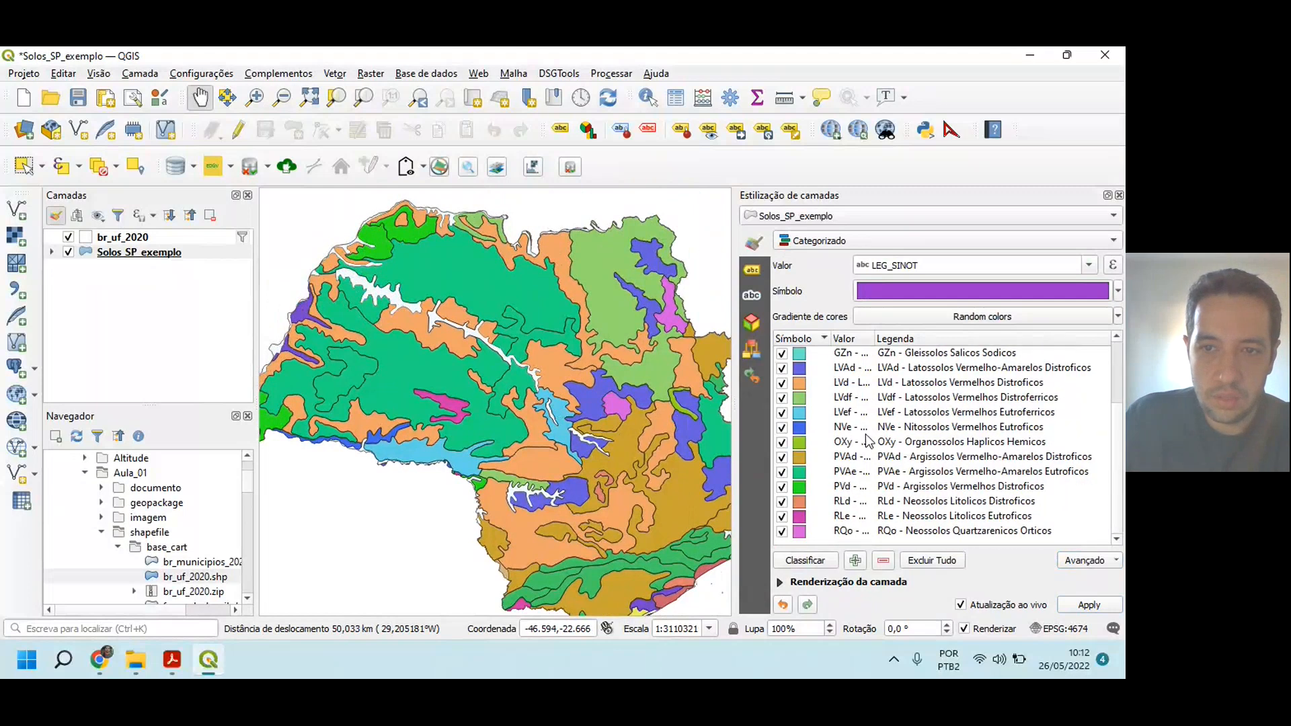
{"action": "left_click_drag", "start_coordinate": [1118, 459], "coordinate": [1116, 380]}
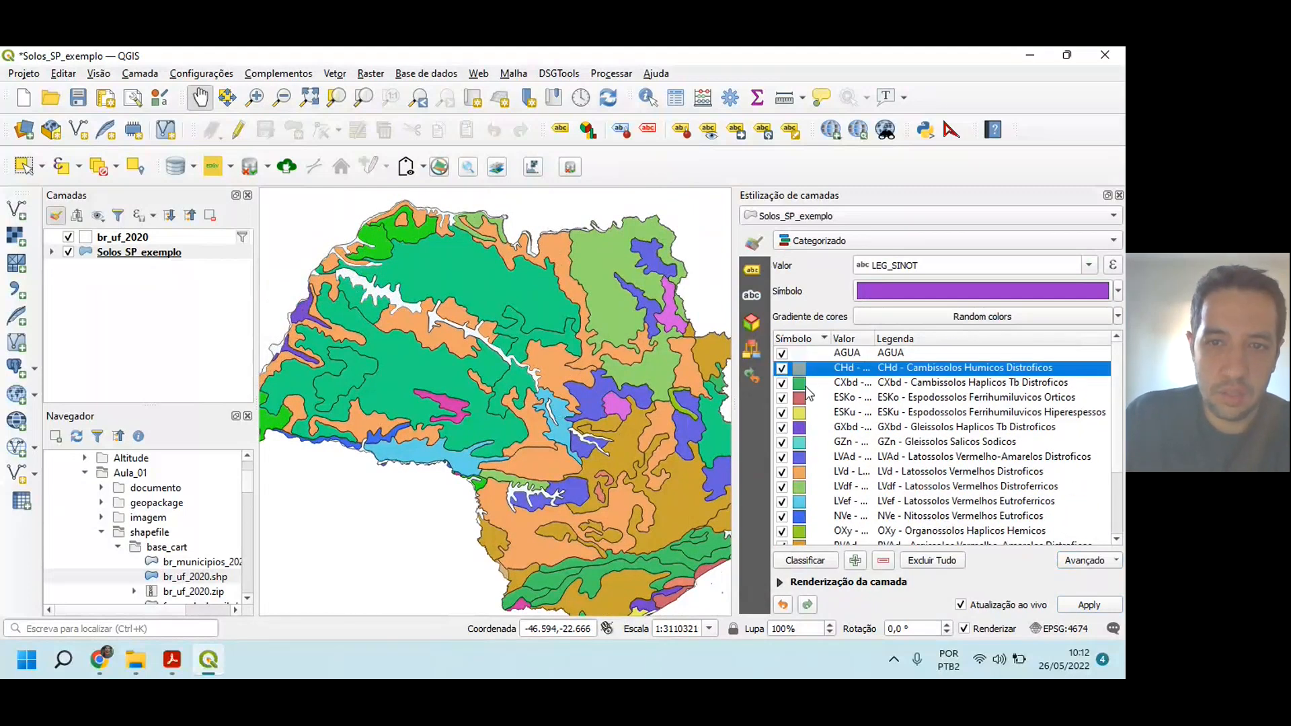
{"action": "left_click_drag", "start_coordinate": [390, 367], "coordinate": [449, 366]}
{"action": "scroll", "coordinate": [450, 368], "scroll_direction": "down", "scroll_amount": 1}
{"action": "left_click_drag", "start_coordinate": [561, 387], "coordinate": [557, 368]}
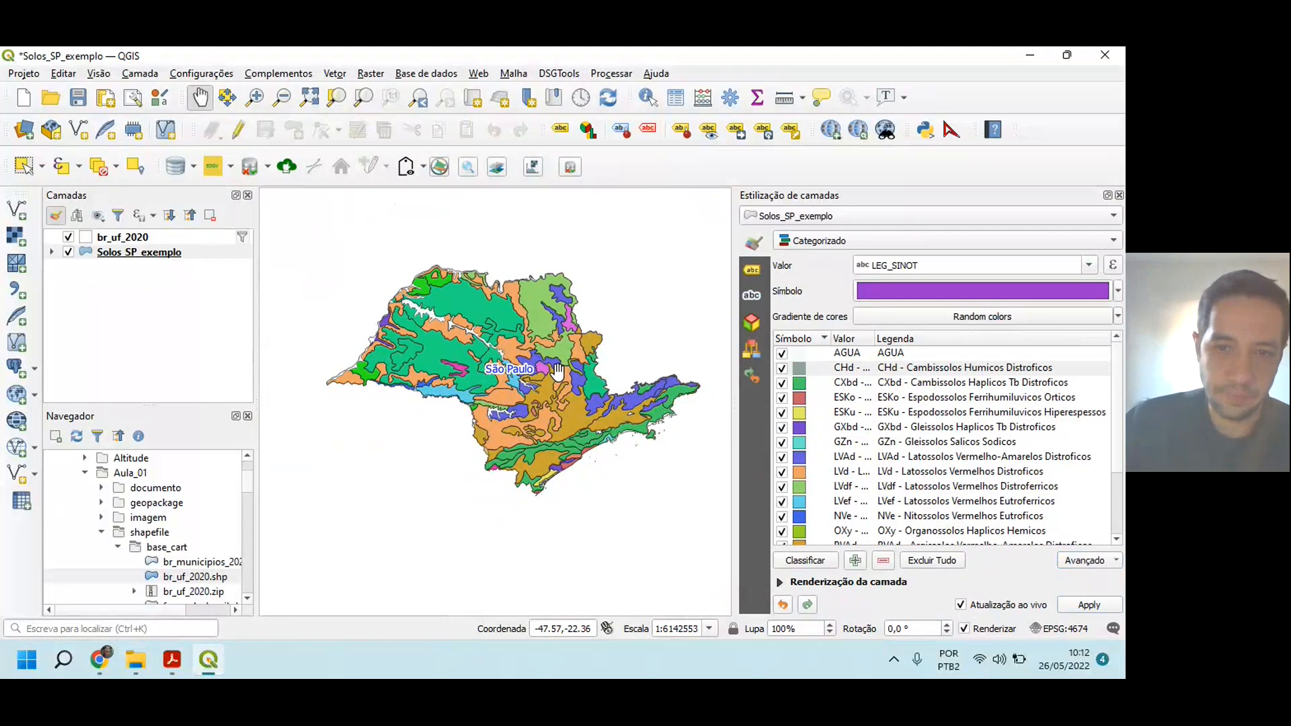
{"action": "left_click", "coordinate": [1118, 196]}
{"action": "left_click_drag", "start_coordinate": [692, 360], "coordinate": [601, 428]}
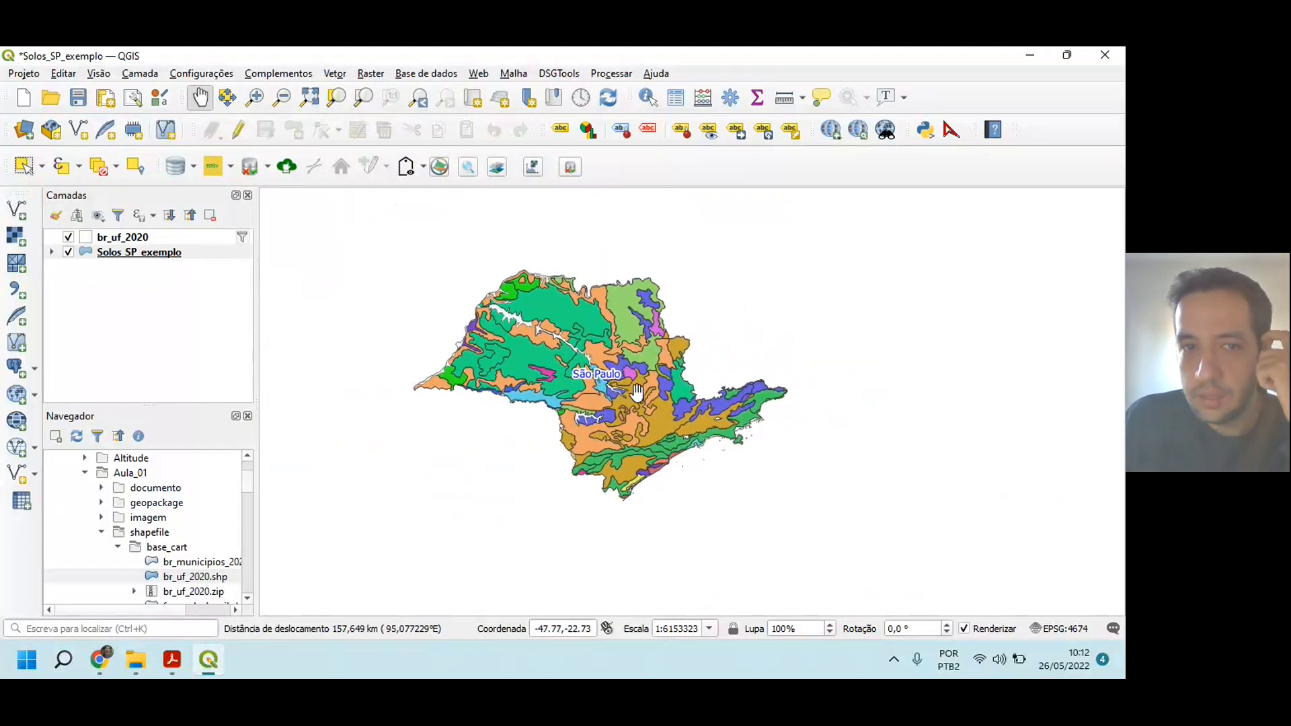
{"action": "left_click", "coordinate": [79, 100]}
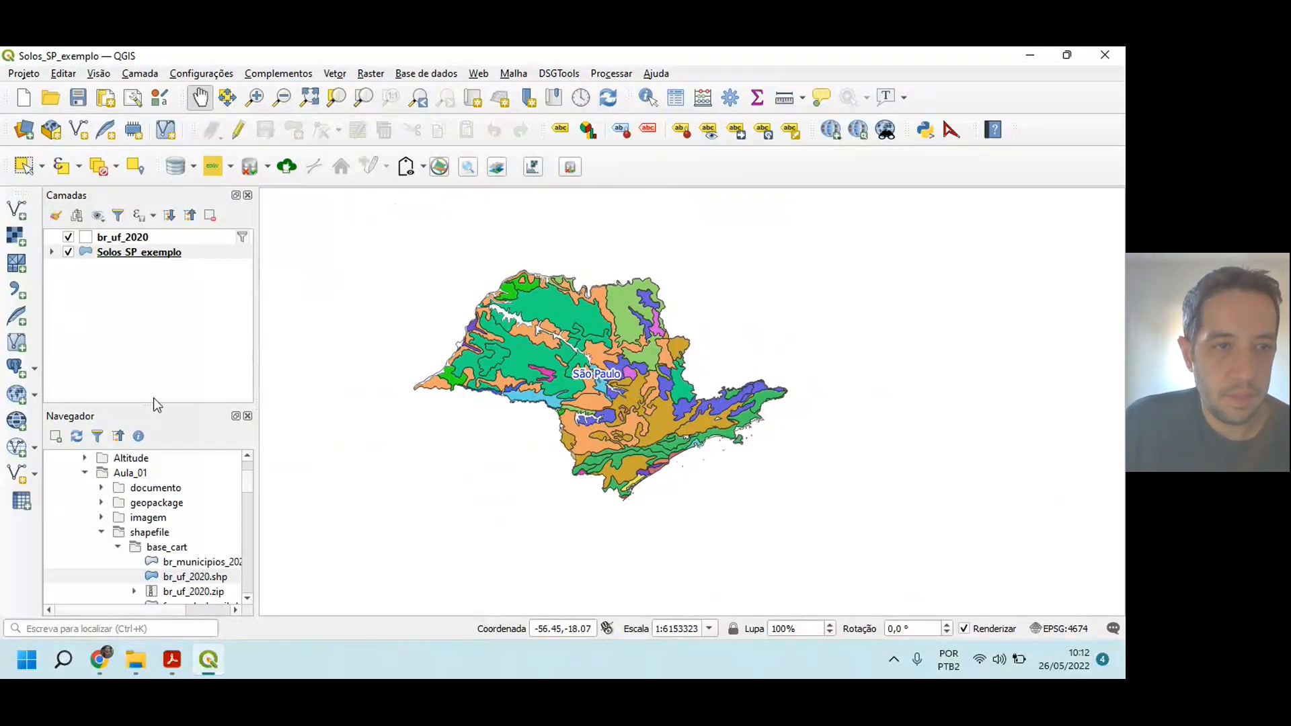
Step: Open the symbology settings in the layer properties of Solos_SP_exemplo
{"action": "left_click", "coordinate": [121, 254]}
{"action": "right_click", "coordinate": [121, 254]}
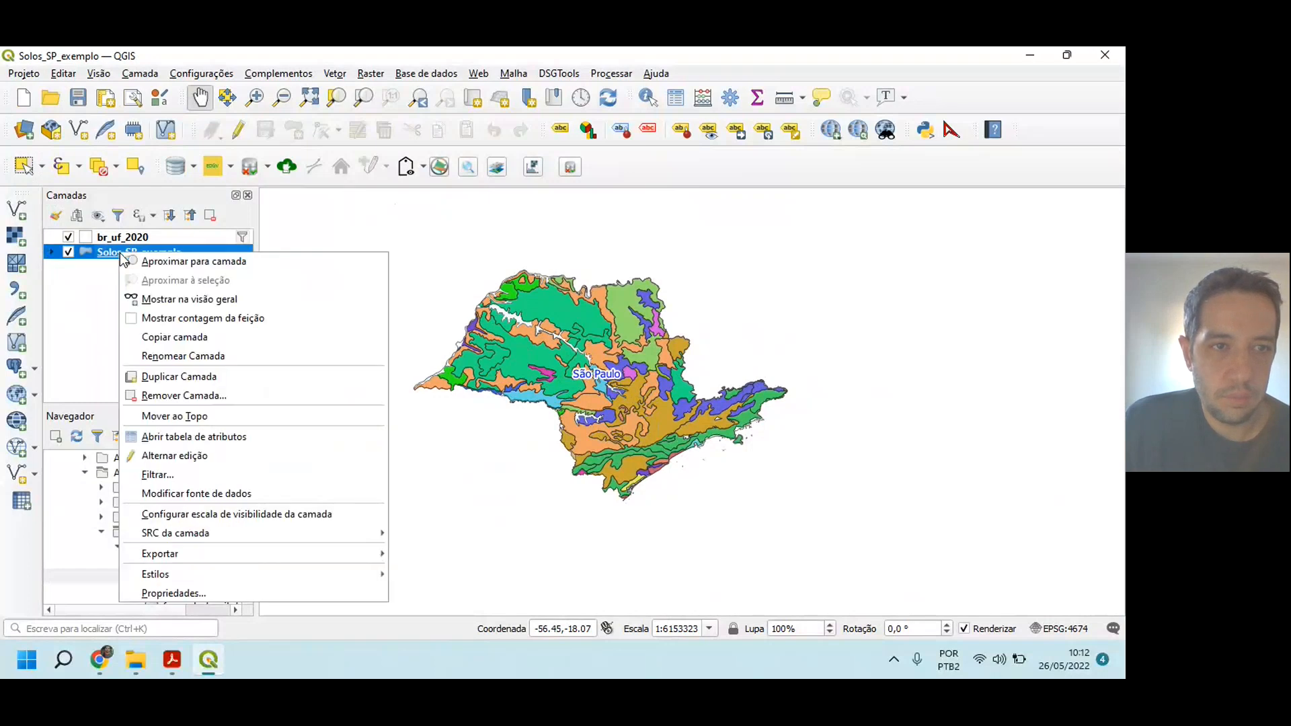
{"action": "left_click", "coordinate": [192, 591]}
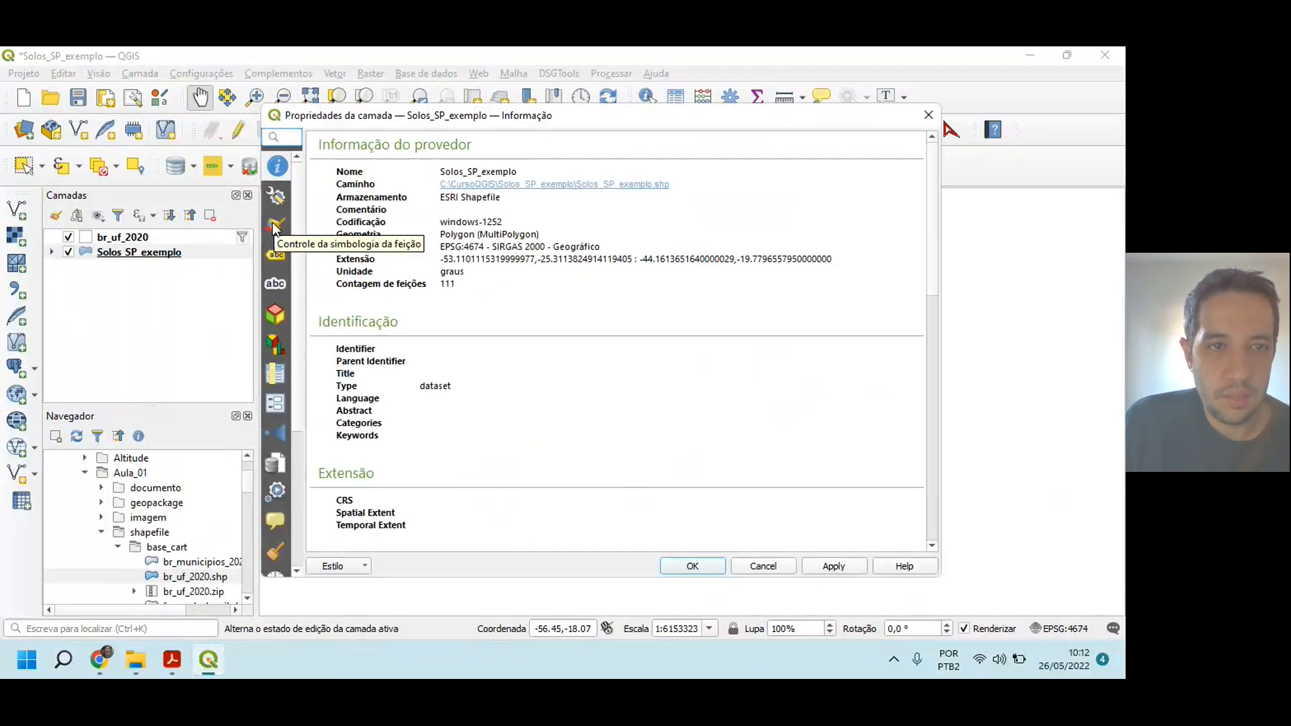
{"action": "left_click", "coordinate": [275, 228]}
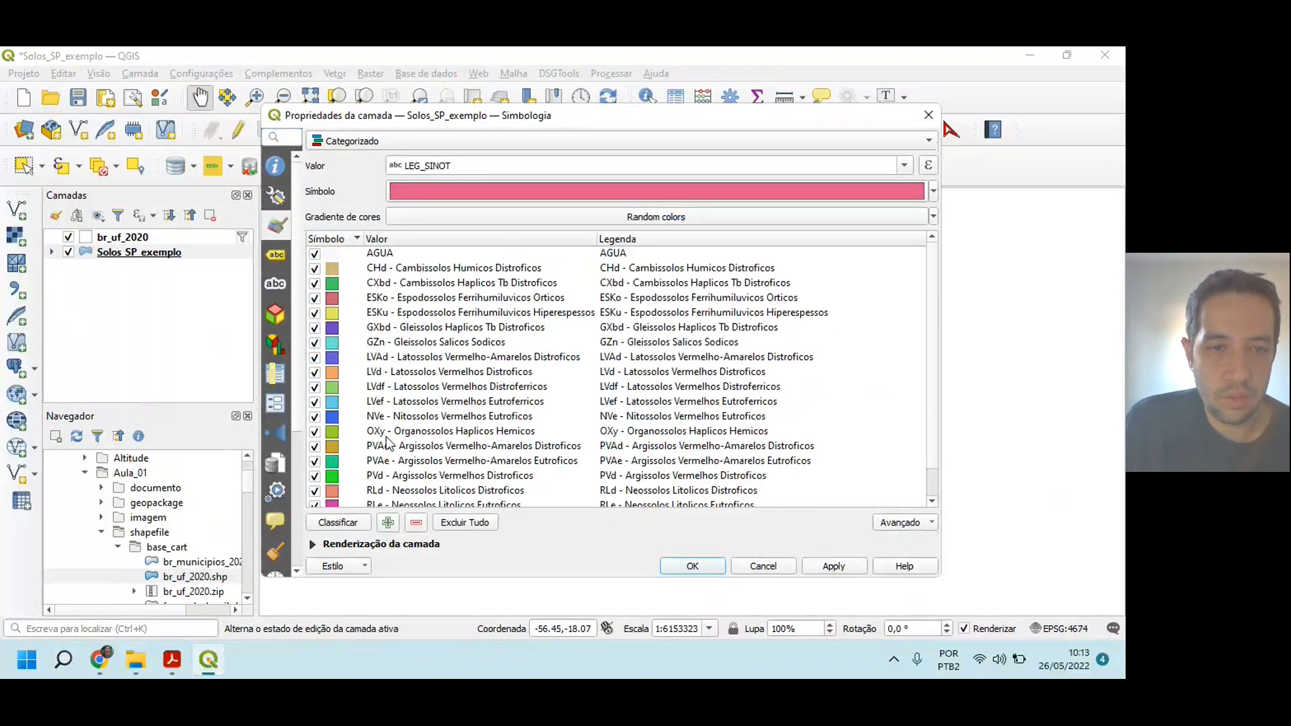
Step: Start saving the layer style as a QGIS QML file and choose CursoQGIS\Solos_SP_exemplo as its destination folder
{"action": "left_click", "coordinate": [362, 566]}
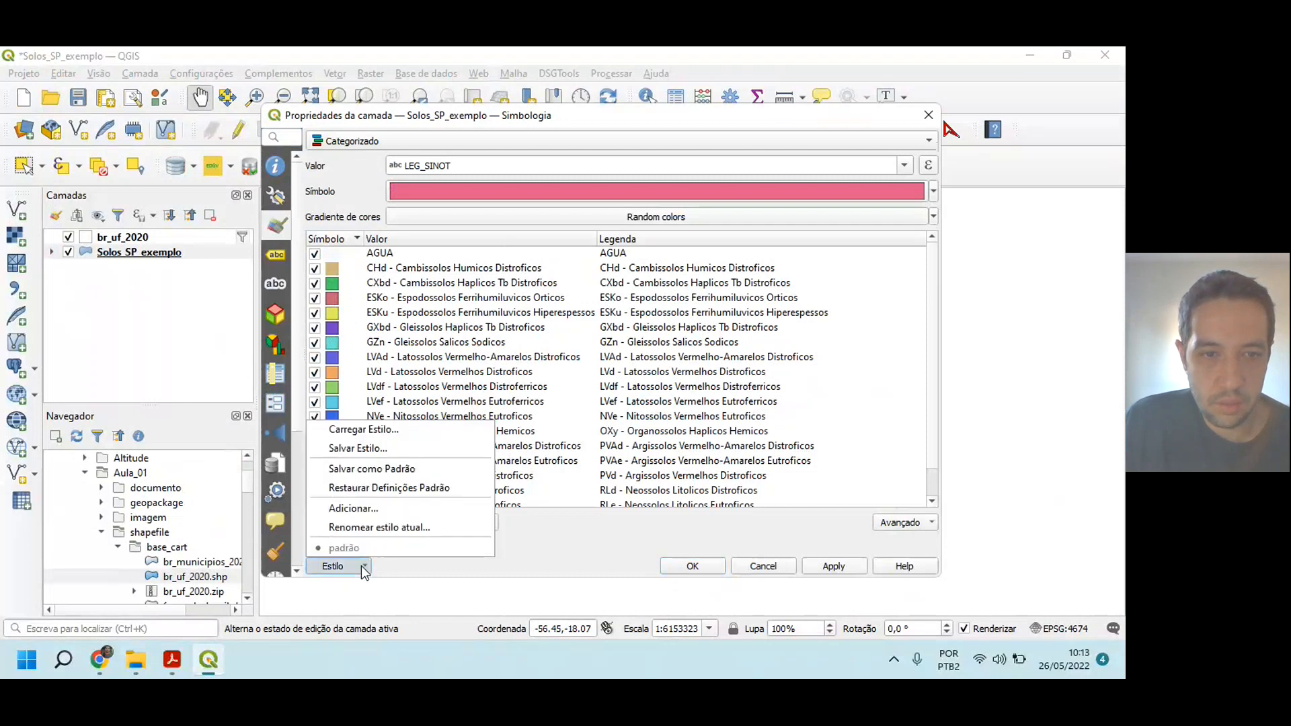
{"action": "left_click", "coordinate": [361, 451]}
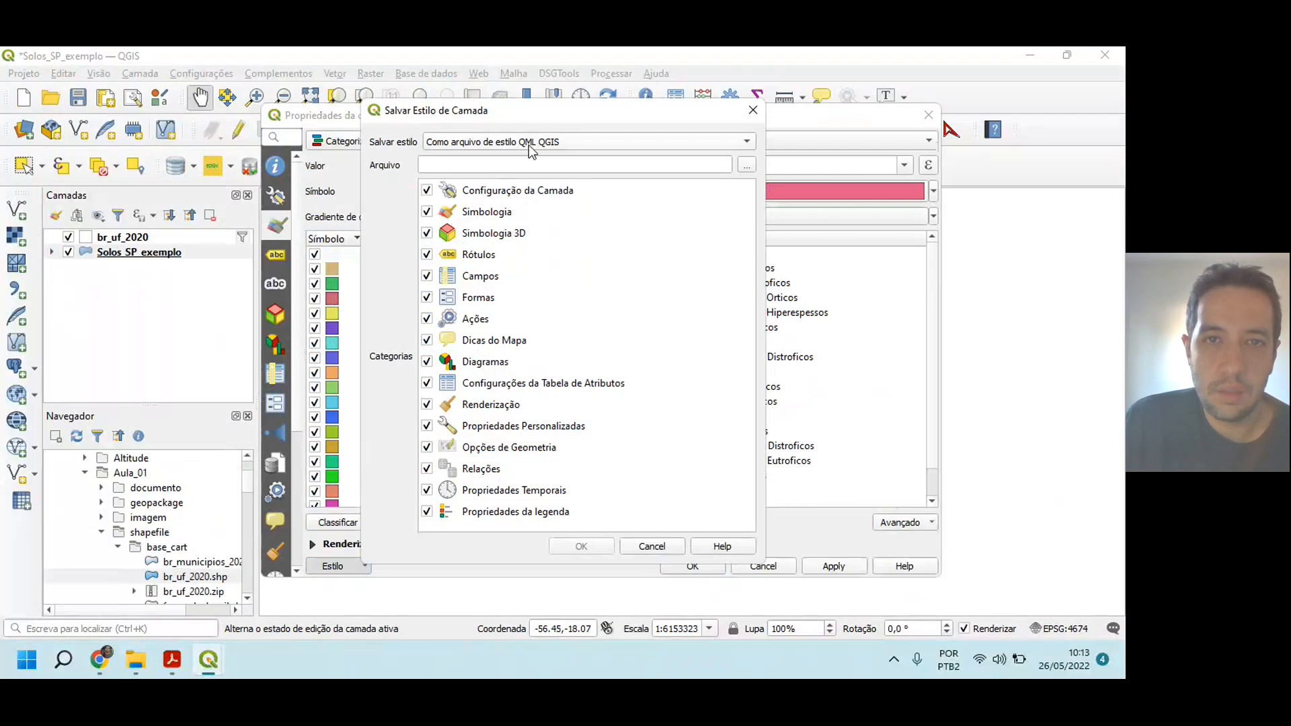
{"action": "left_click", "coordinate": [745, 164]}
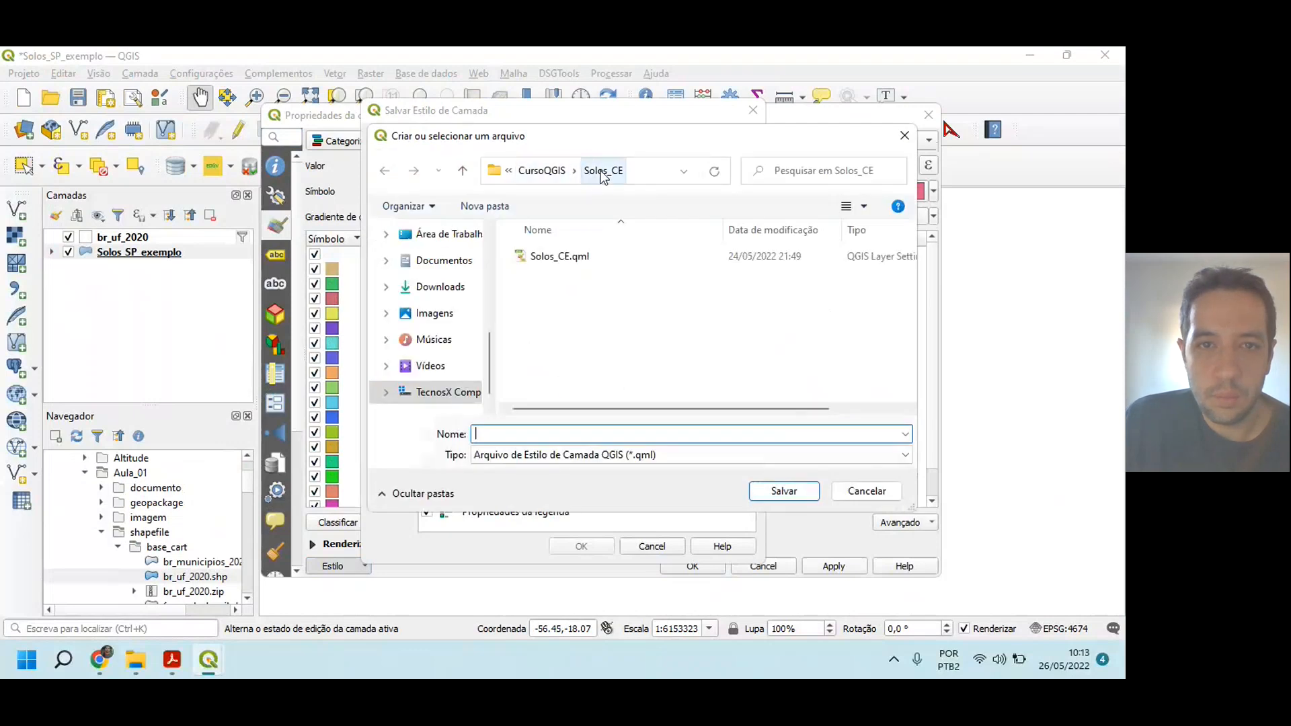
{"action": "left_click", "coordinate": [542, 172]}
{"action": "scroll", "coordinate": [588, 308], "scroll_direction": "down", "scroll_amount": 5}
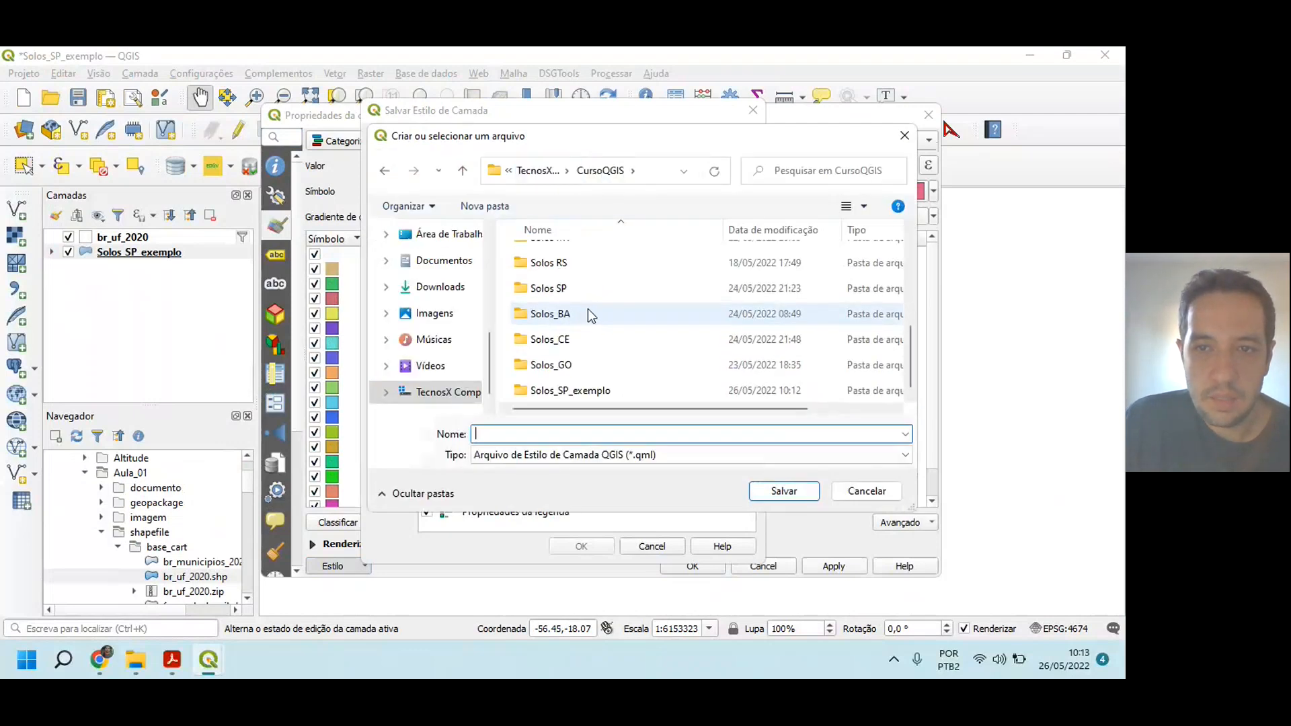
{"action": "left_click", "coordinate": [570, 391]}
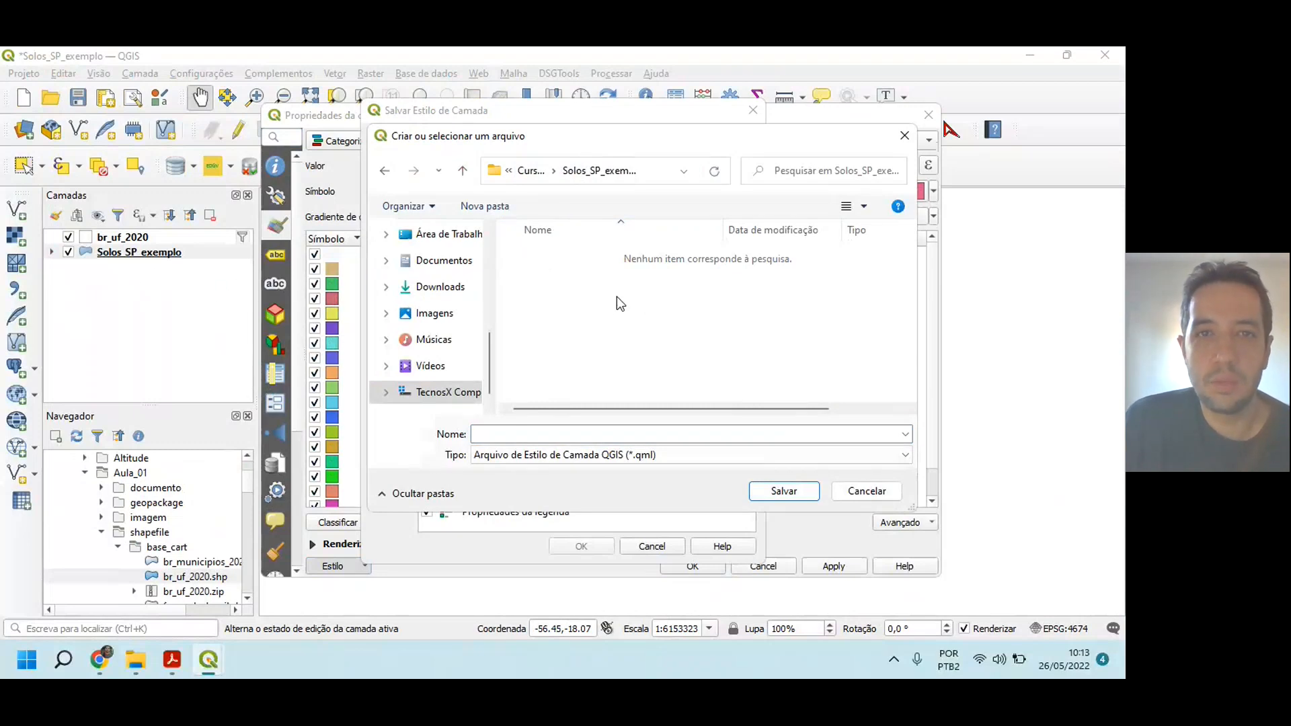
Step: Name the style file Solos_SP_exemplo, save it as QML with all style categories, and close the layer properties
{"action": "left_click", "coordinate": [603, 437]}
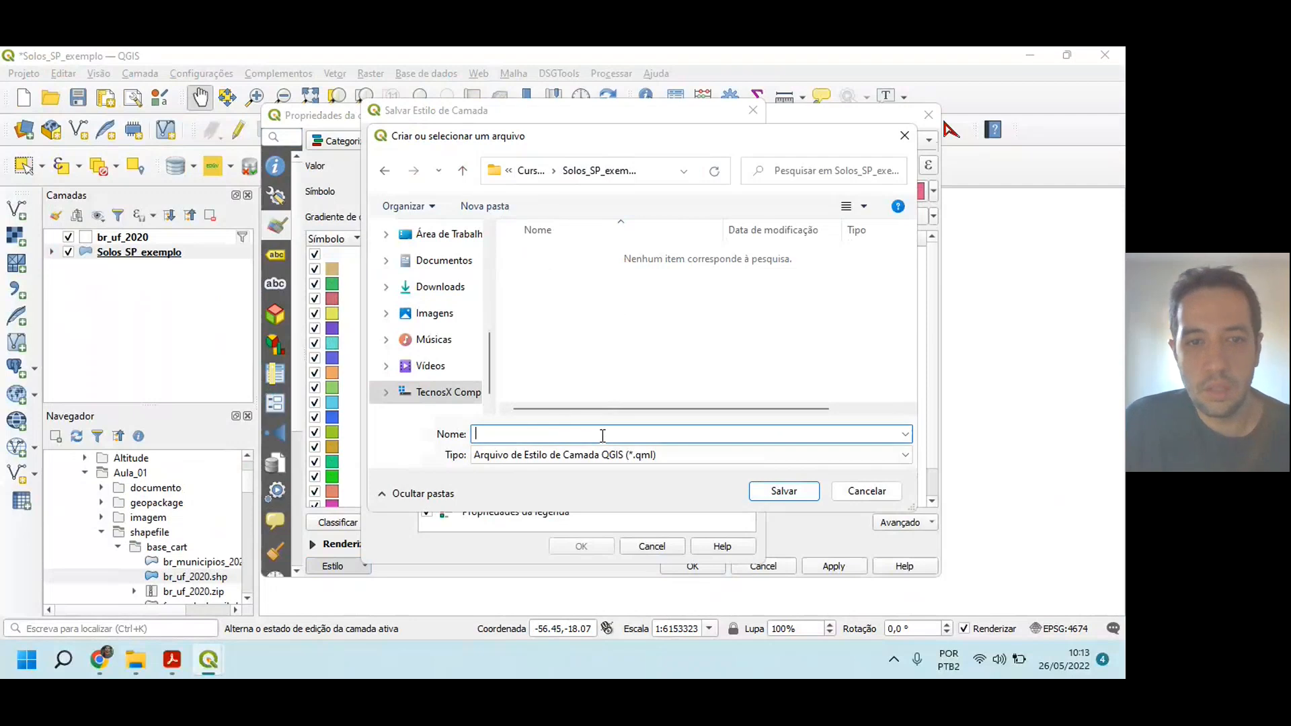
{"action": "type", "text": "Sol"}
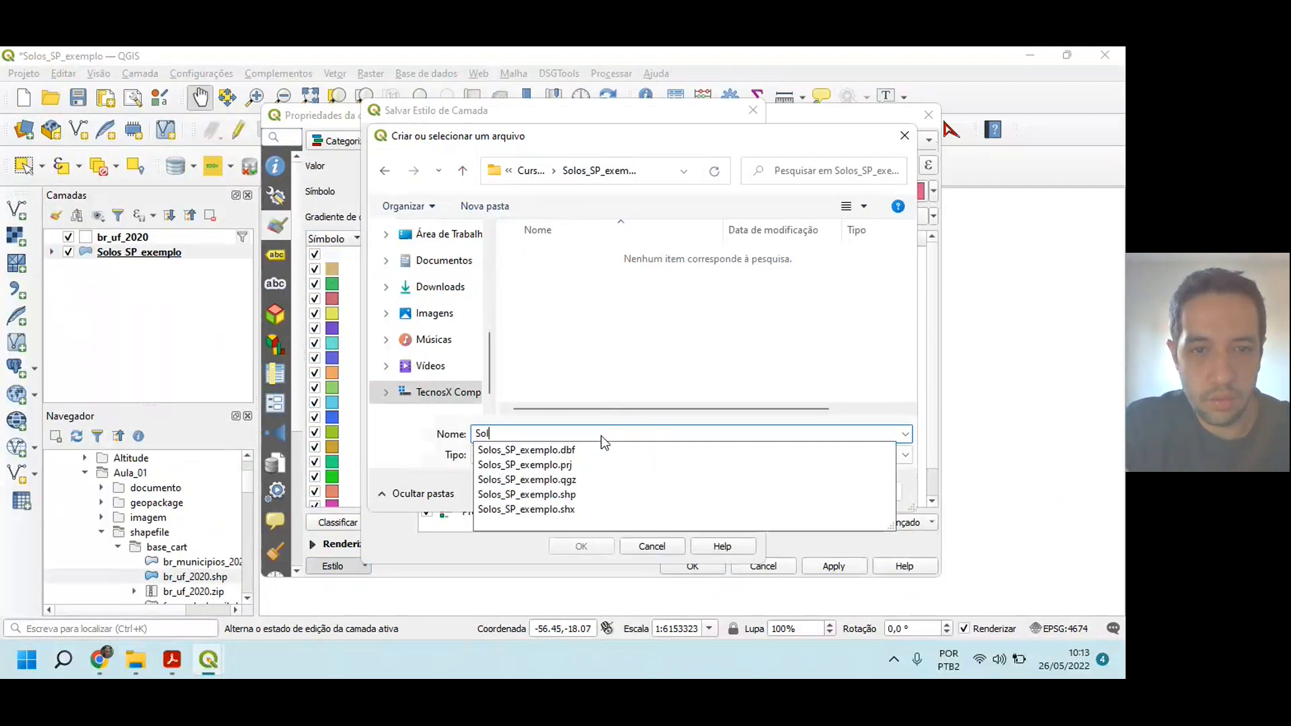
{"action": "type", "text": "os_SP"}
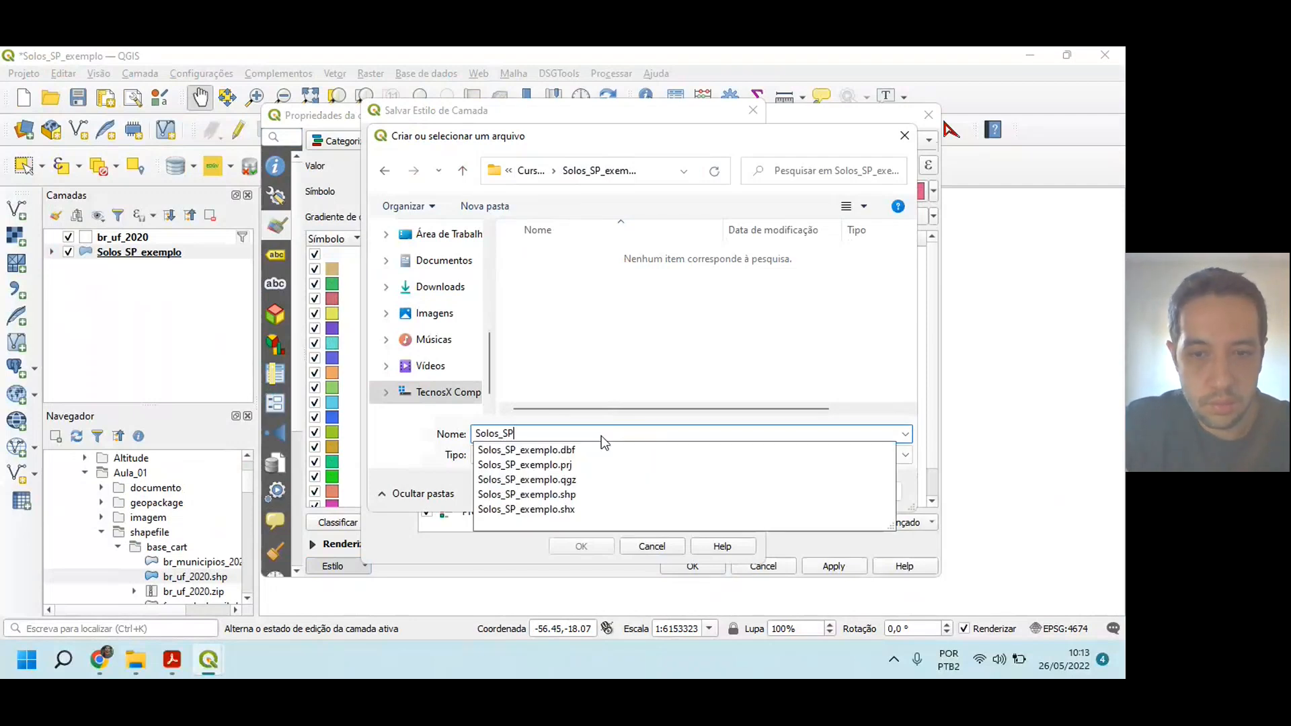
{"action": "type", "text": "_exemplo"}
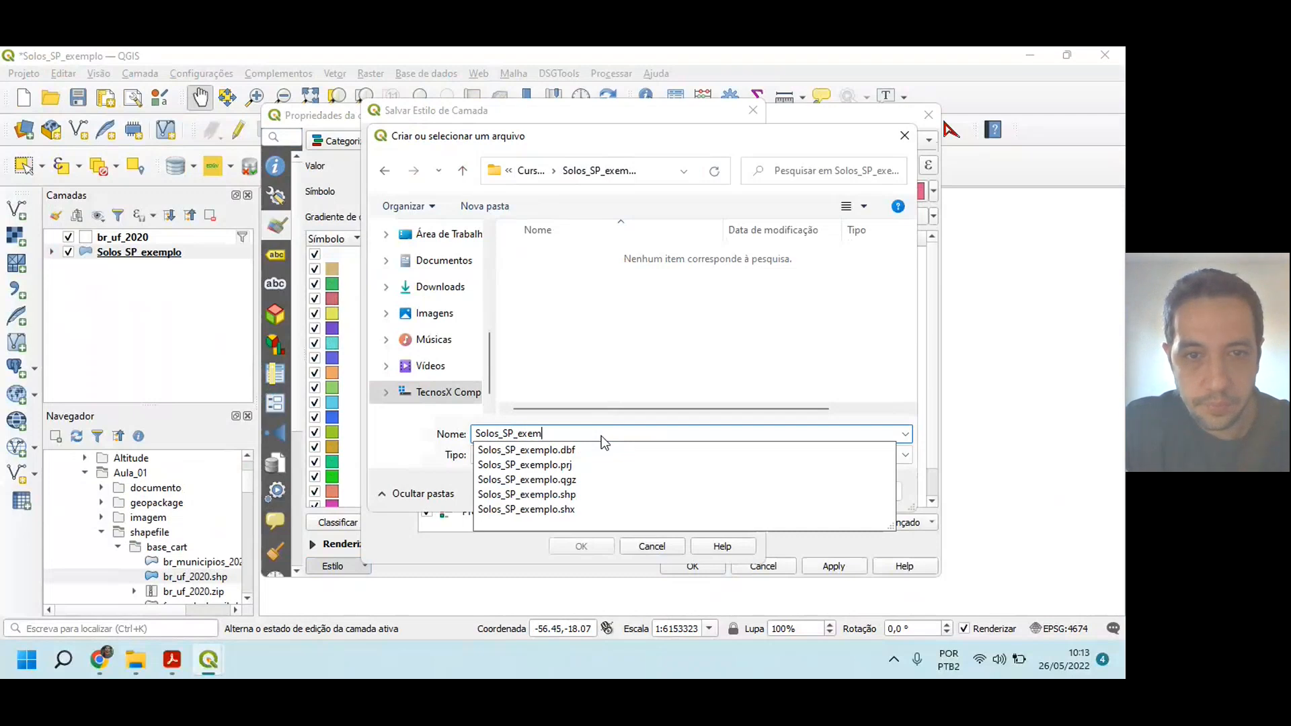
{"action": "left_click", "coordinate": [689, 350]}
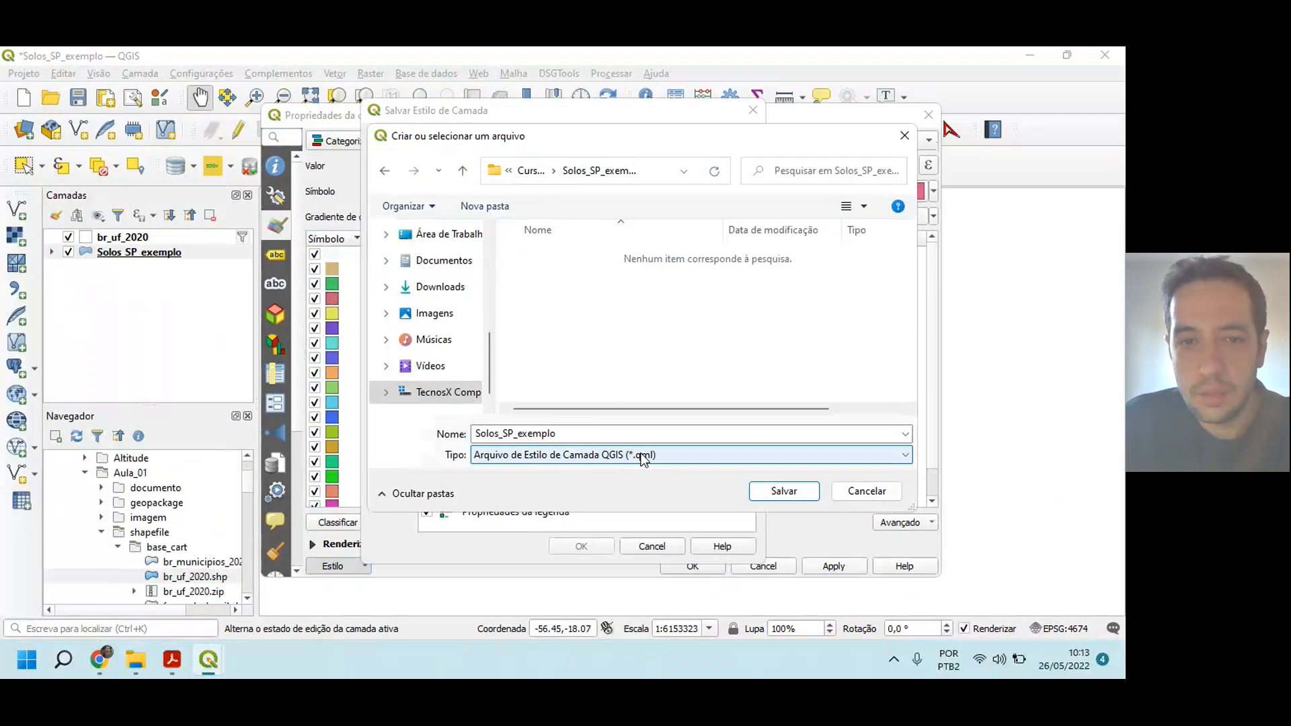
{"action": "left_click", "coordinate": [774, 492]}
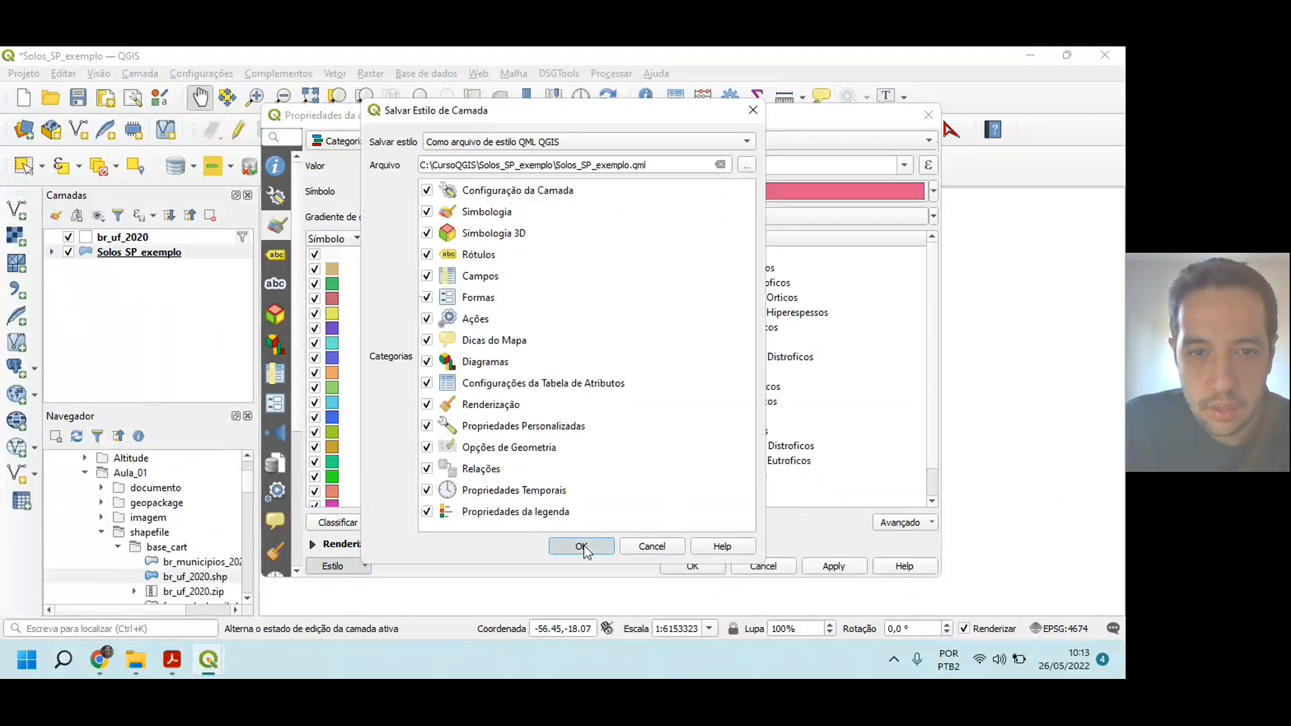
{"action": "left_click", "coordinate": [582, 547]}
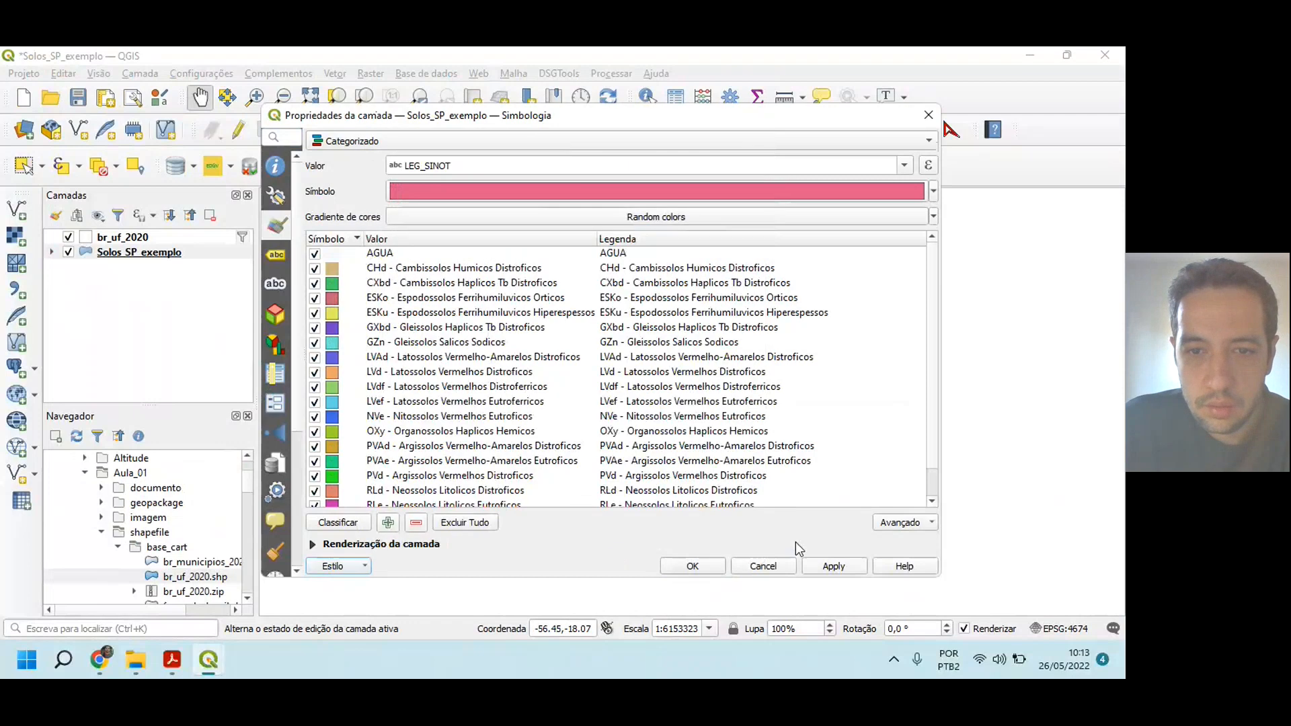
{"action": "left_click", "coordinate": [692, 566]}
Step: Check the Solos_SP_exemplo folder in File Explorer for the QML style file and return to QGIS
{"action": "left_click", "coordinate": [135, 664]}
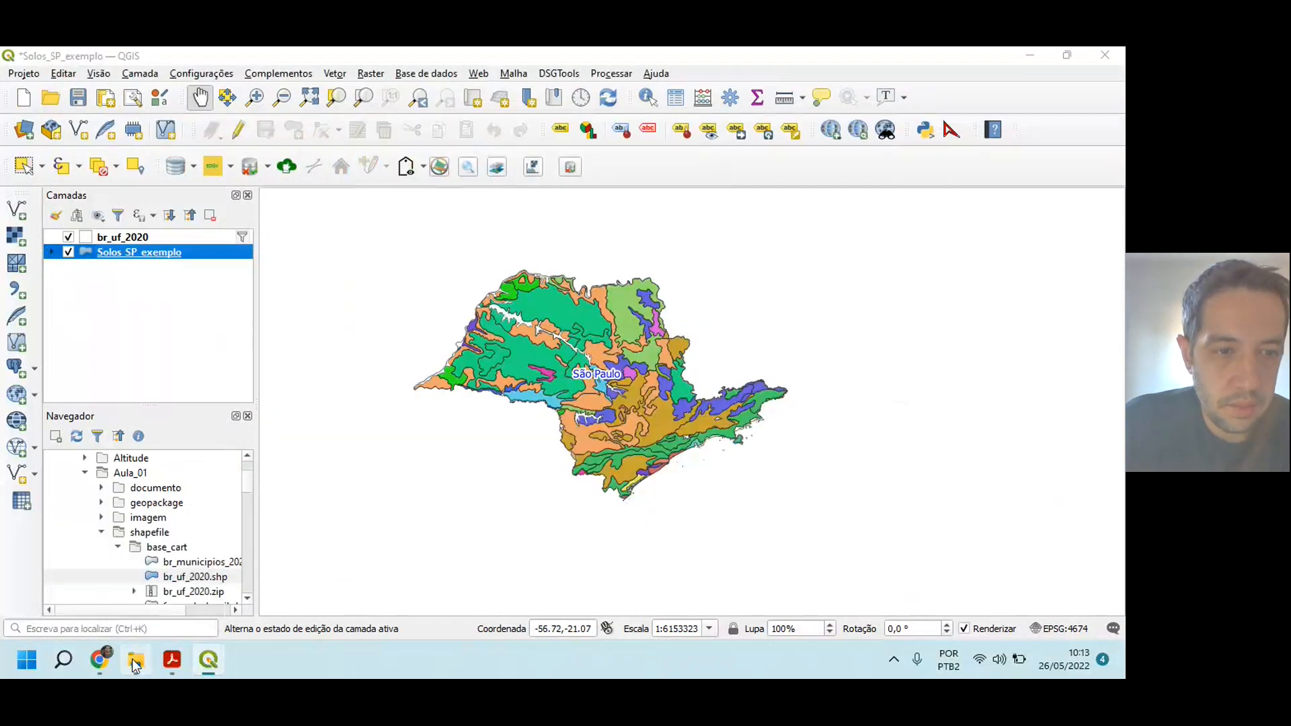
{"action": "double_click", "coordinate": [269, 579]}
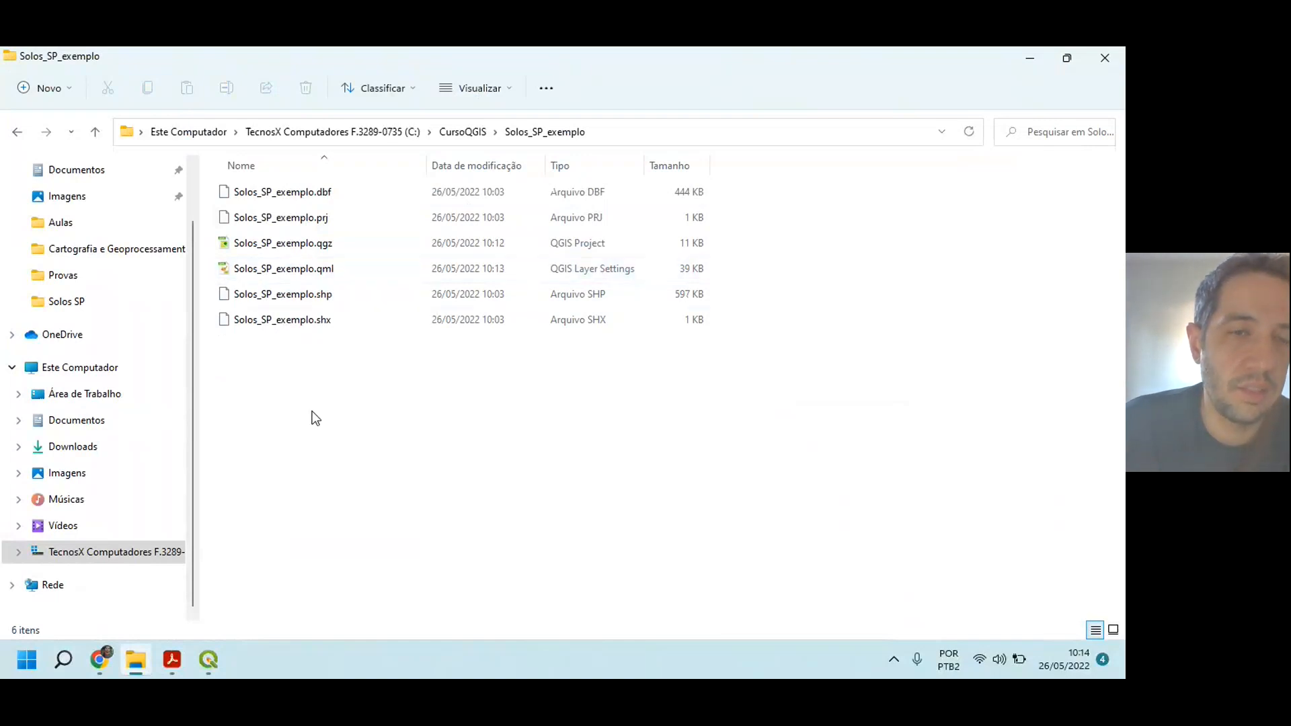
{"action": "left_click", "coordinate": [209, 662]}
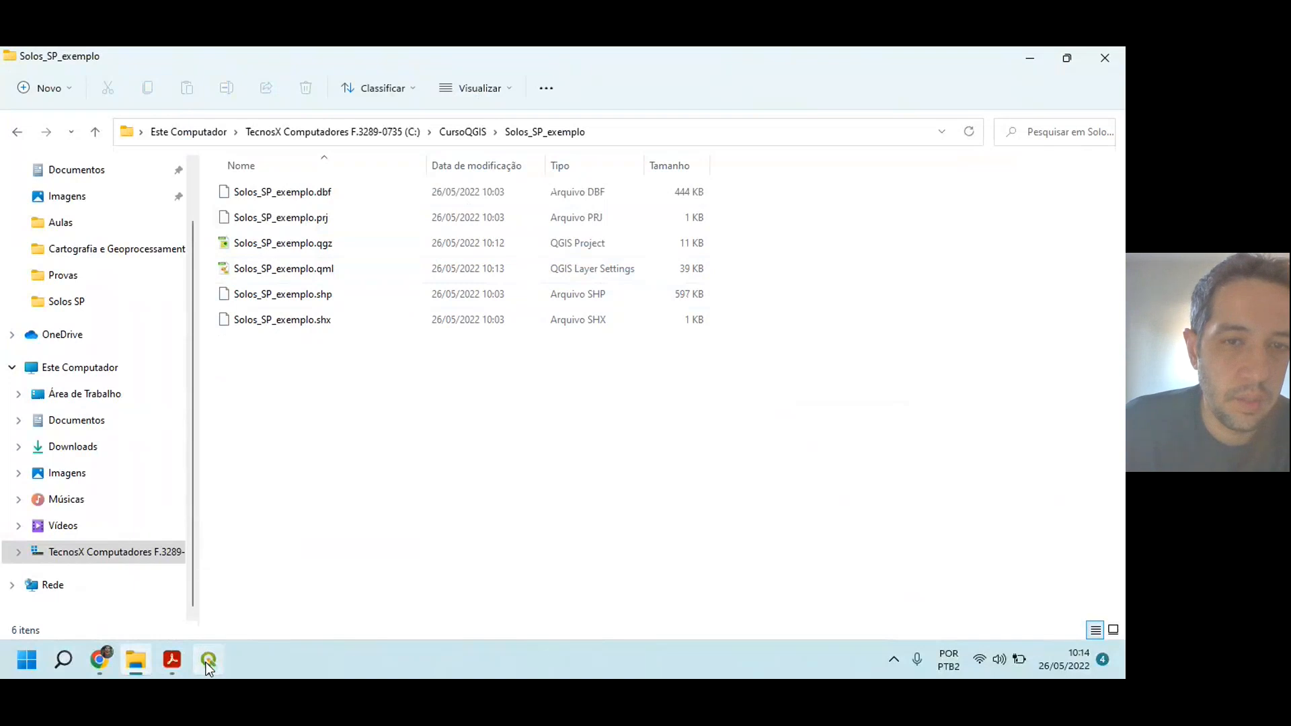
Step: Save the project and remove the br_uf_2020 and Solos_SP_exemplo layers from it
{"action": "scroll", "coordinate": [568, 403], "scroll_direction": "up", "scroll_amount": 1}
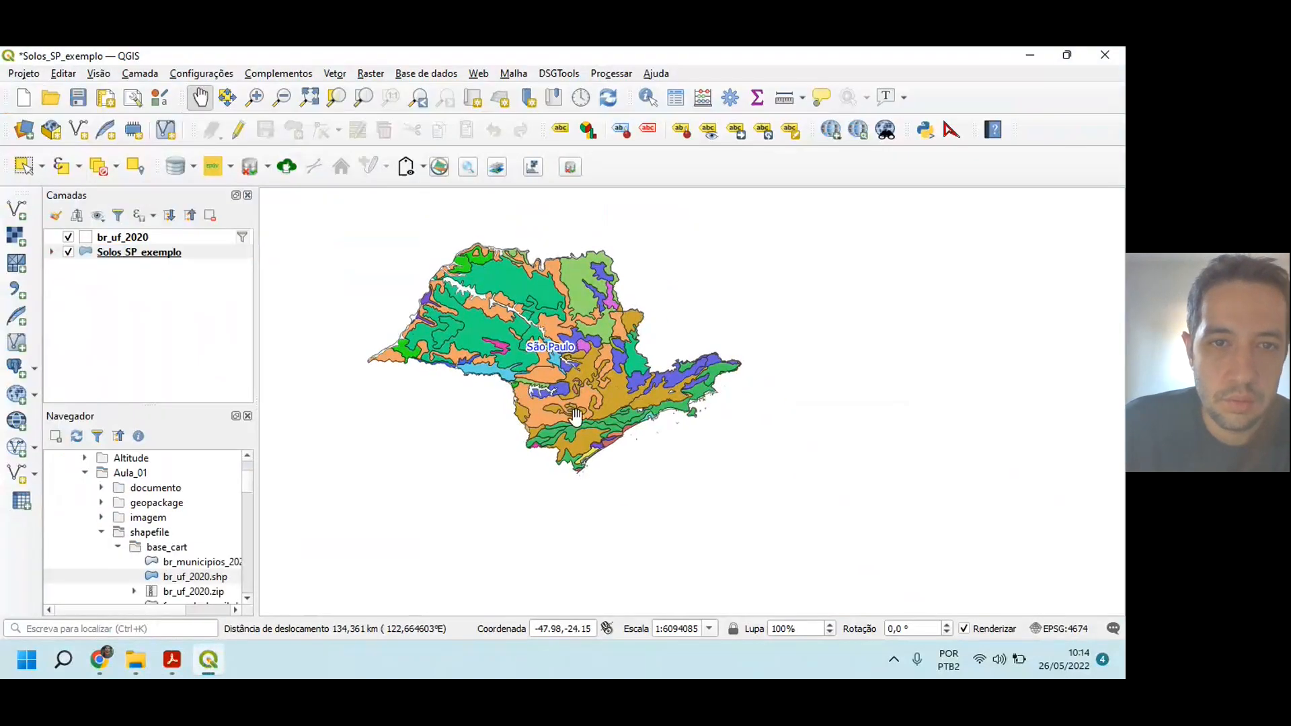
{"action": "scroll", "coordinate": [568, 403], "scroll_direction": "up", "scroll_amount": 1}
{"action": "scroll", "coordinate": [568, 404], "scroll_direction": "down", "scroll_amount": 1}
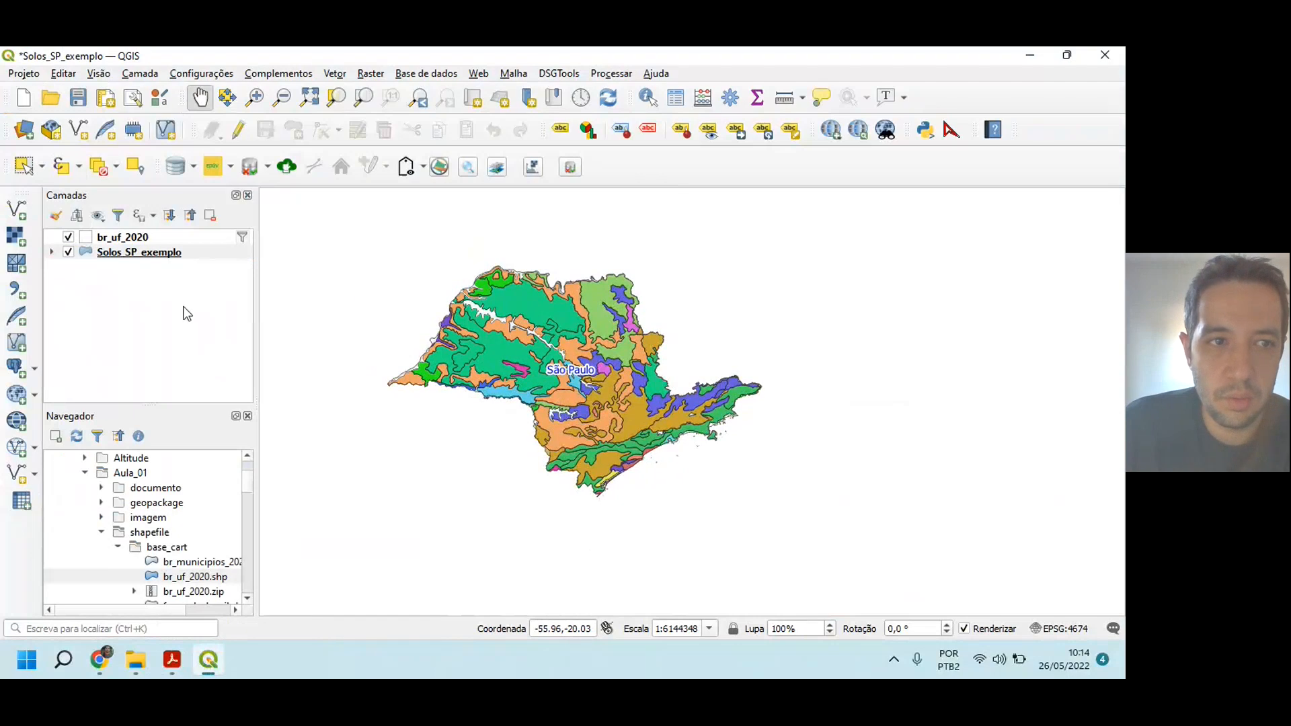
{"action": "left_click_drag", "start_coordinate": [523, 352], "coordinate": [498, 344]}
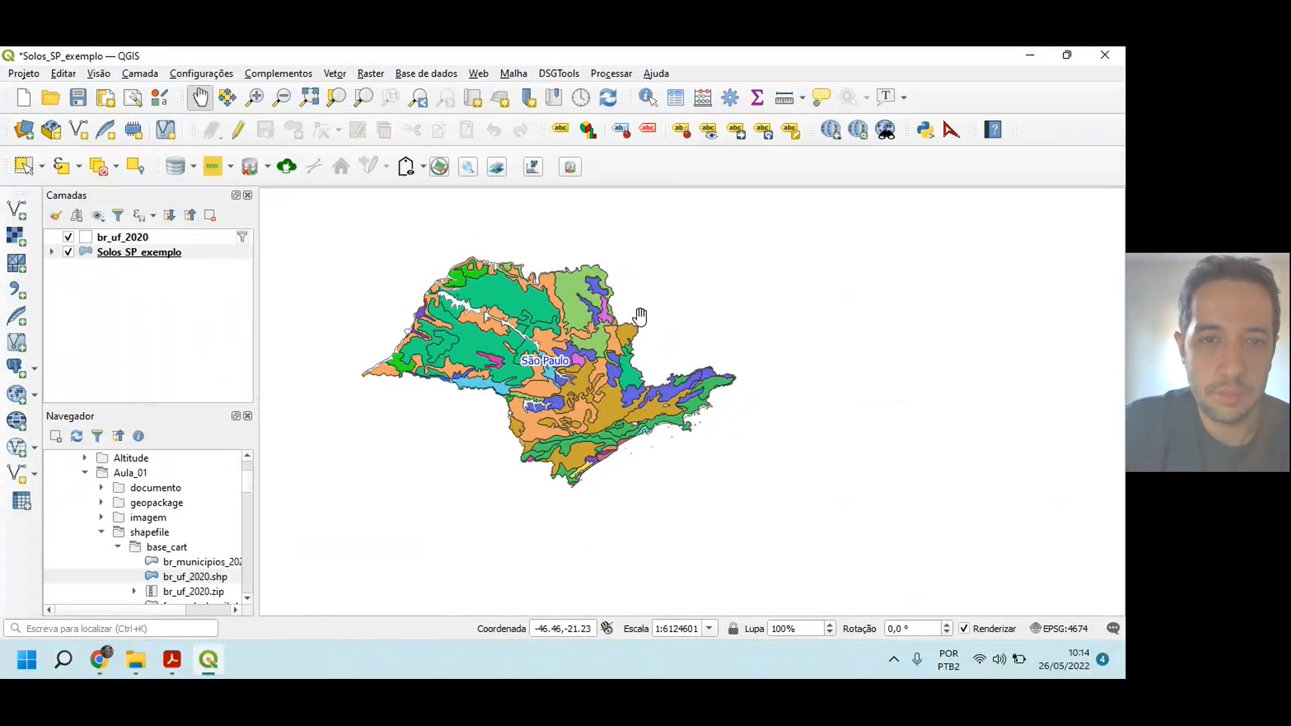
{"action": "left_click", "coordinate": [77, 103]}
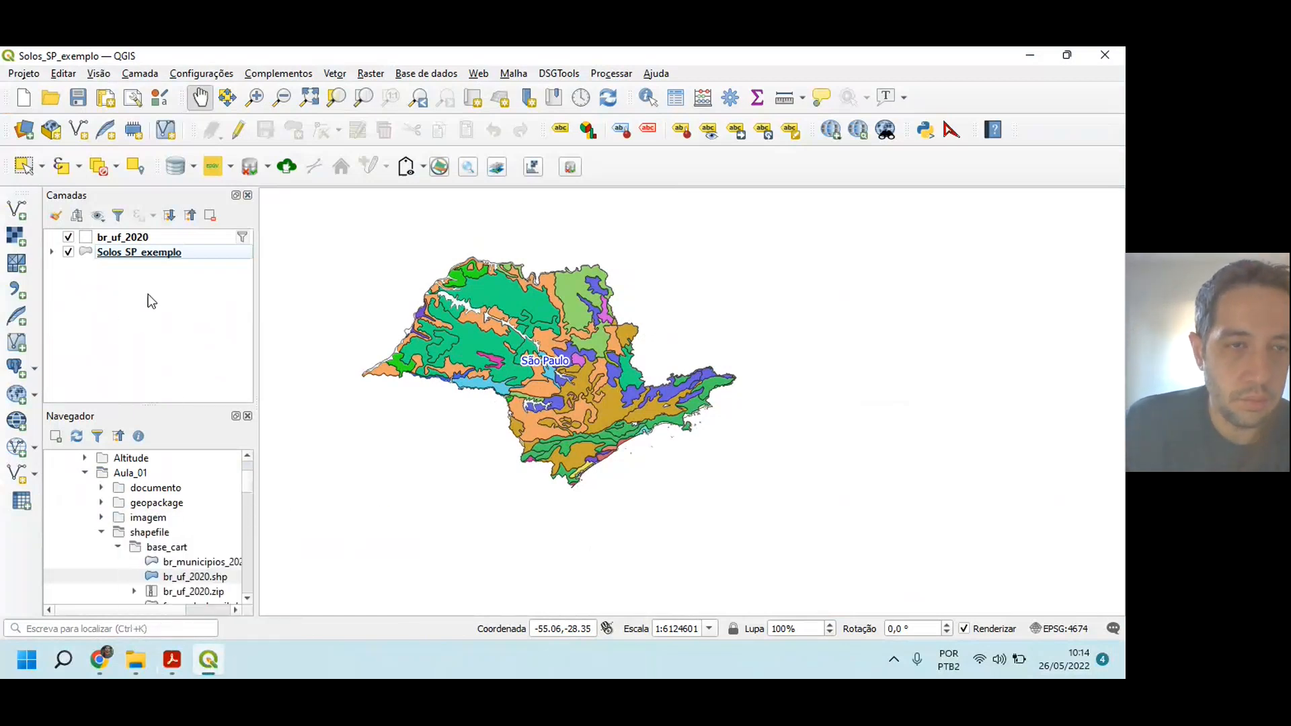
{"action": "left_click", "coordinate": [154, 238], "text": "shift"}
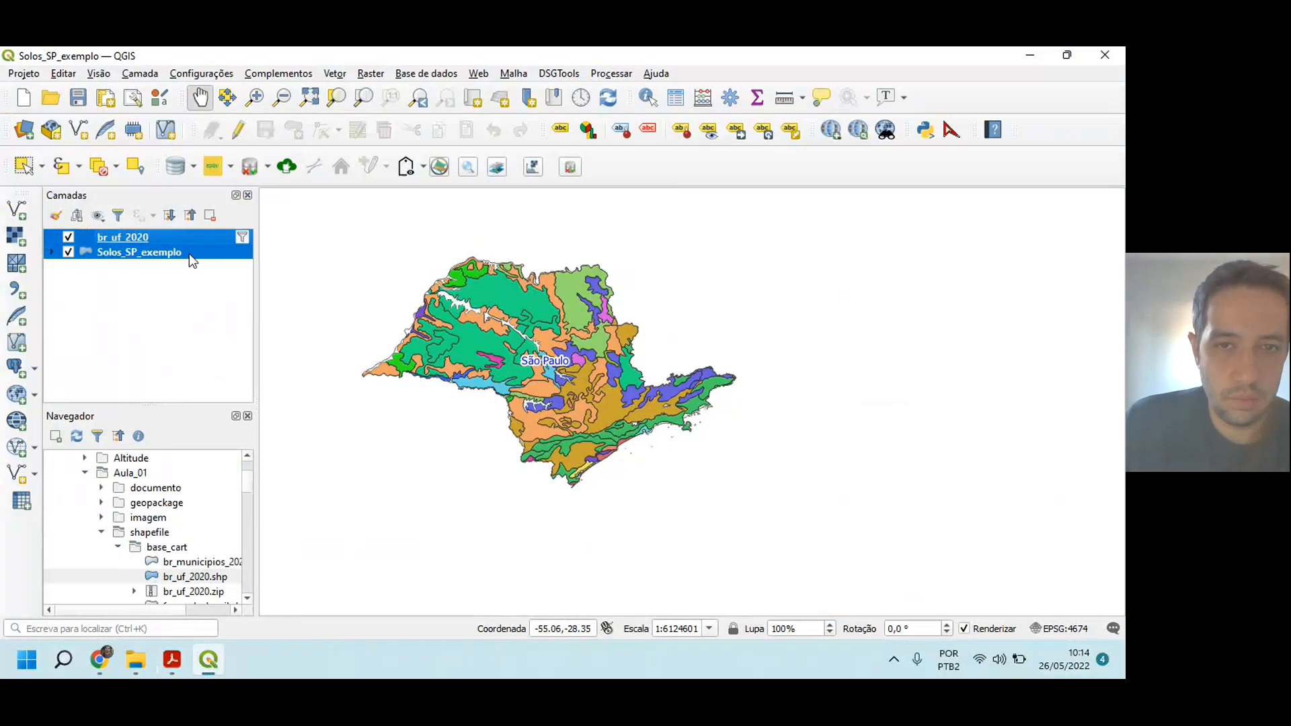
{"action": "left_click", "coordinate": [210, 215]}
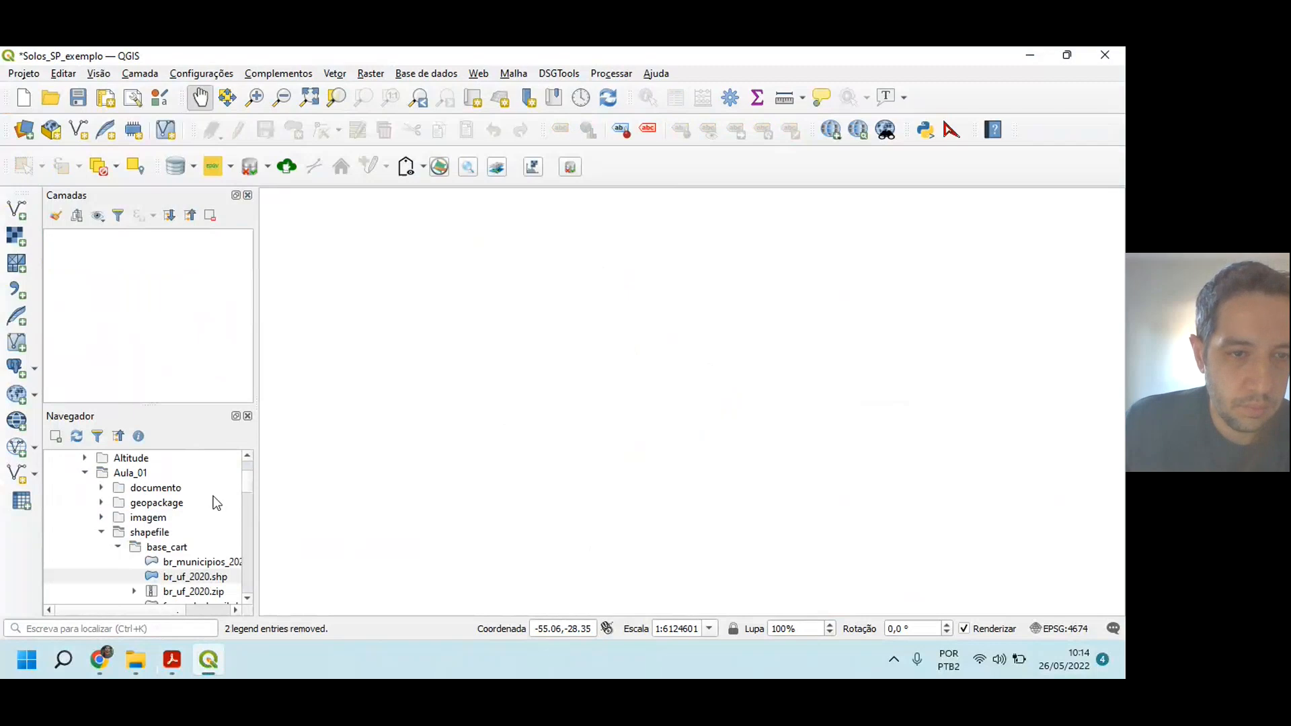
Step: Load Solo_SP.shp and Solo SP.shp in turn from the Solos SP folder, removing each layer again
{"action": "scroll", "coordinate": [248, 484], "scroll_direction": "down", "scroll_amount": 3}
{"action": "scroll", "coordinate": [248, 498], "scroll_direction": "down", "scroll_amount": 10}
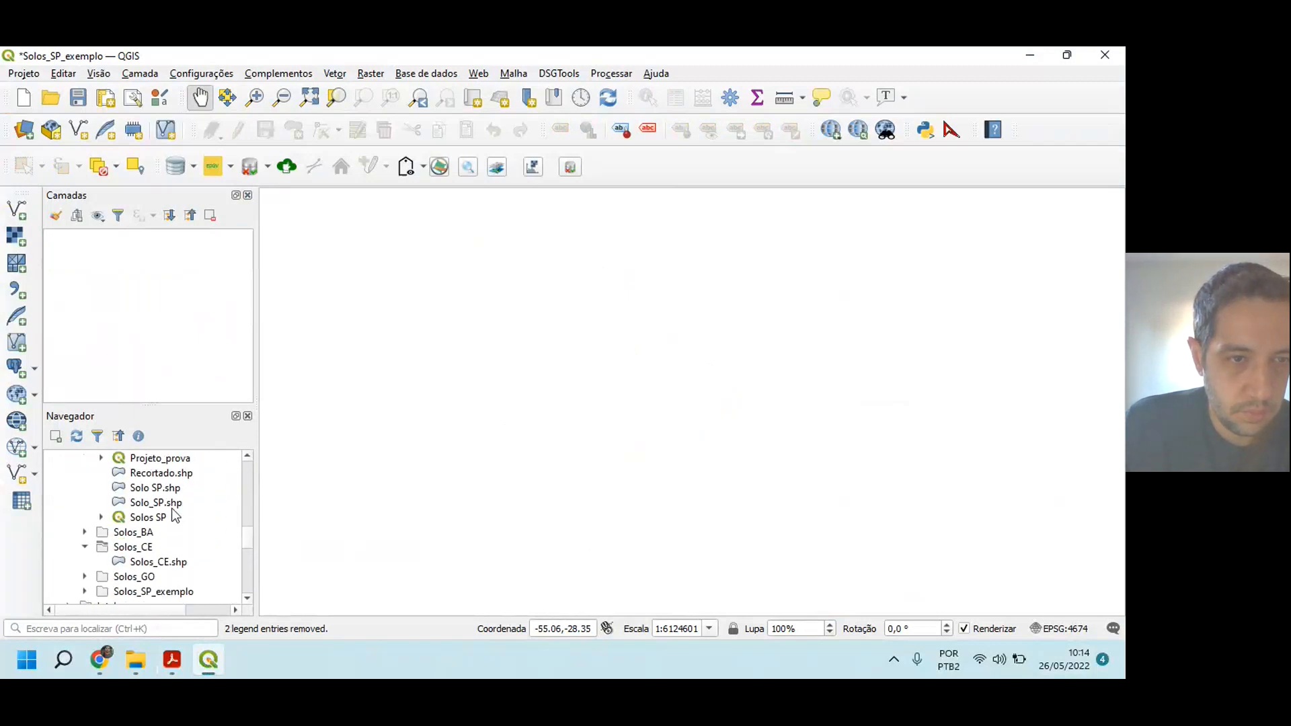
{"action": "left_click_drag", "start_coordinate": [157, 504], "coordinate": [137, 354]}
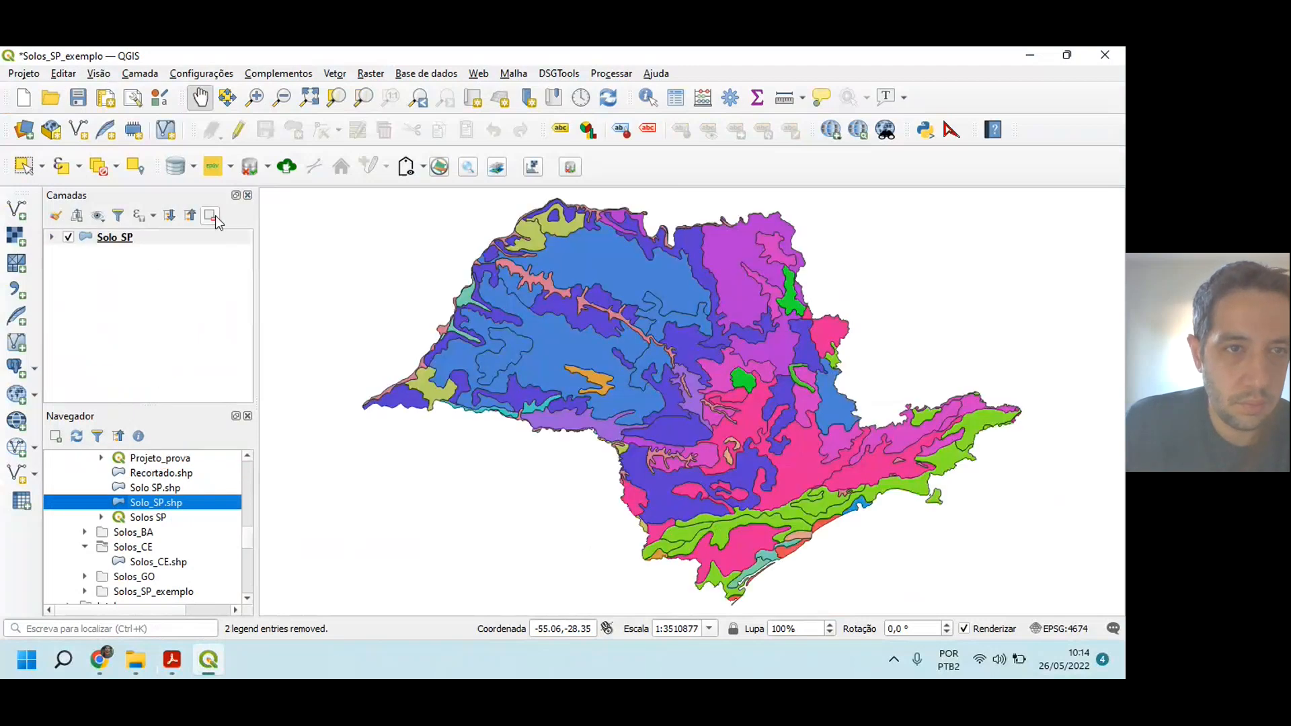
{"action": "left_click", "coordinate": [213, 215]}
{"action": "left_click", "coordinate": [167, 488]}
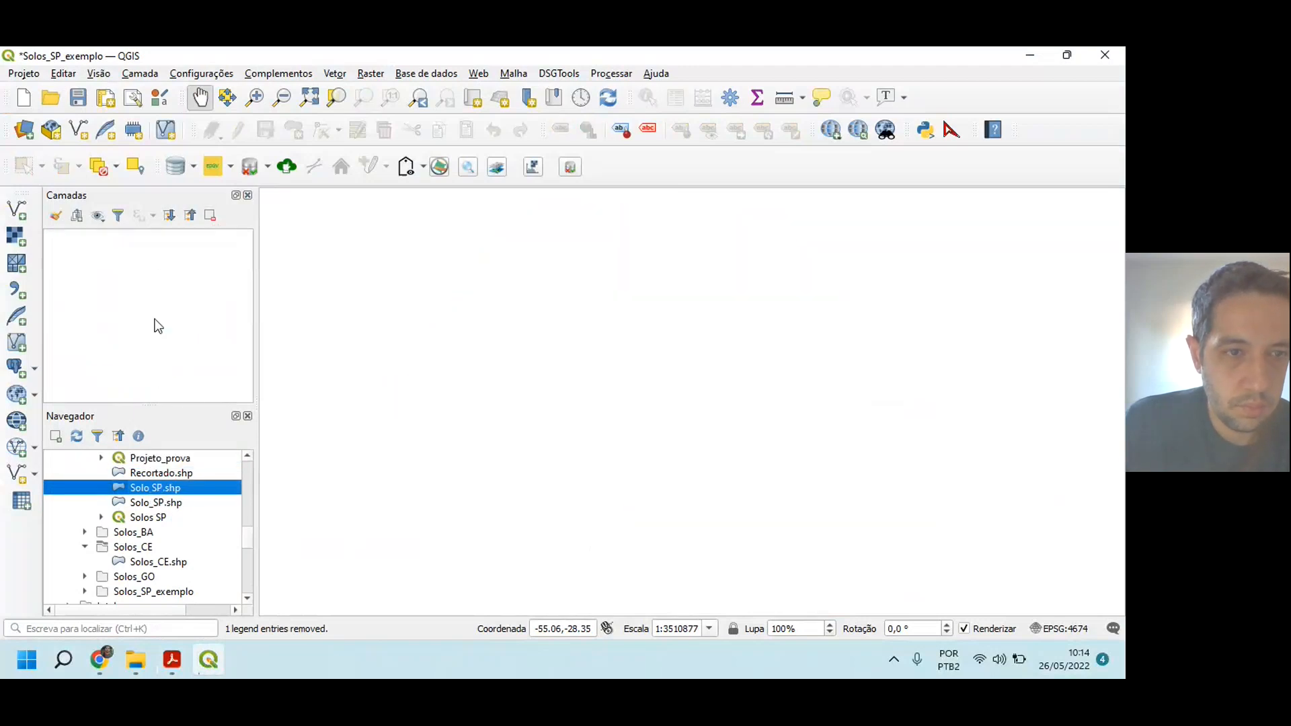
{"action": "left_click", "coordinate": [210, 215]}
Step: Examine the files in the Solos SP folder in File Explorer, including the Solo_SP shapefile and its QML style
{"action": "scroll", "coordinate": [128, 514], "scroll_direction": "up", "scroll_amount": 2}
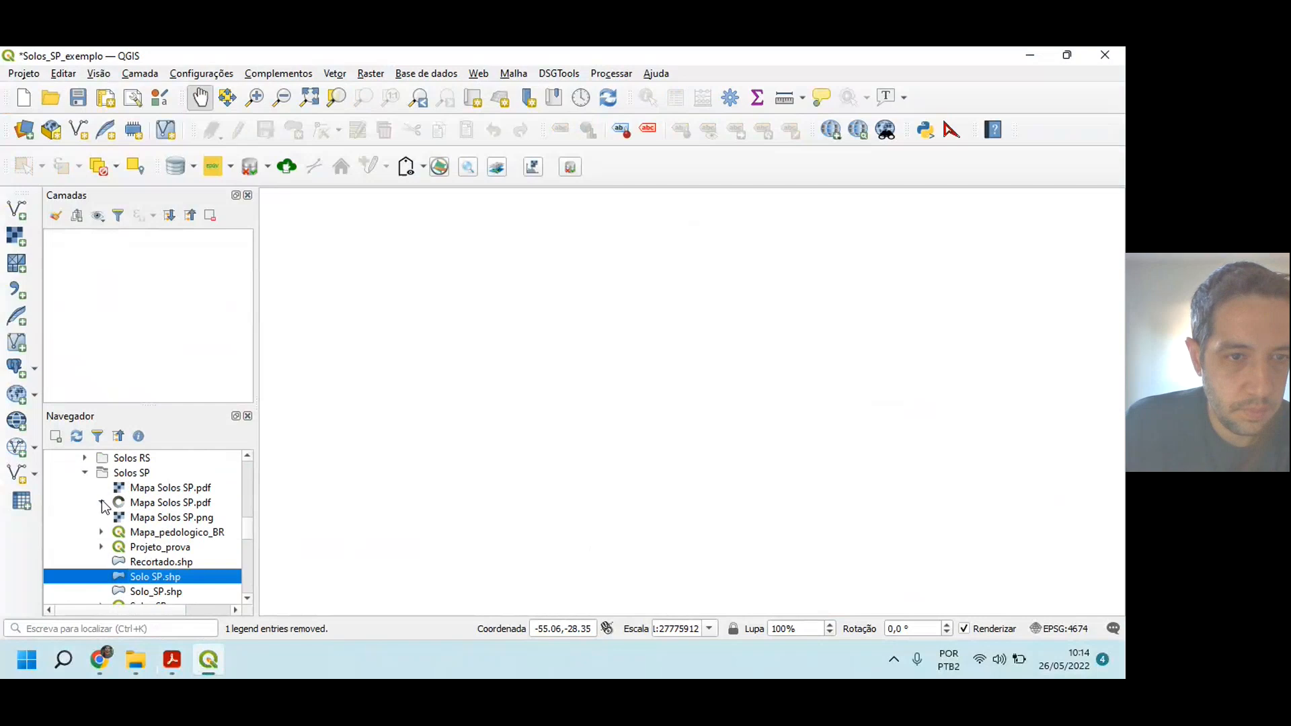
{"action": "left_click_drag", "start_coordinate": [247, 526], "coordinate": [248, 533]}
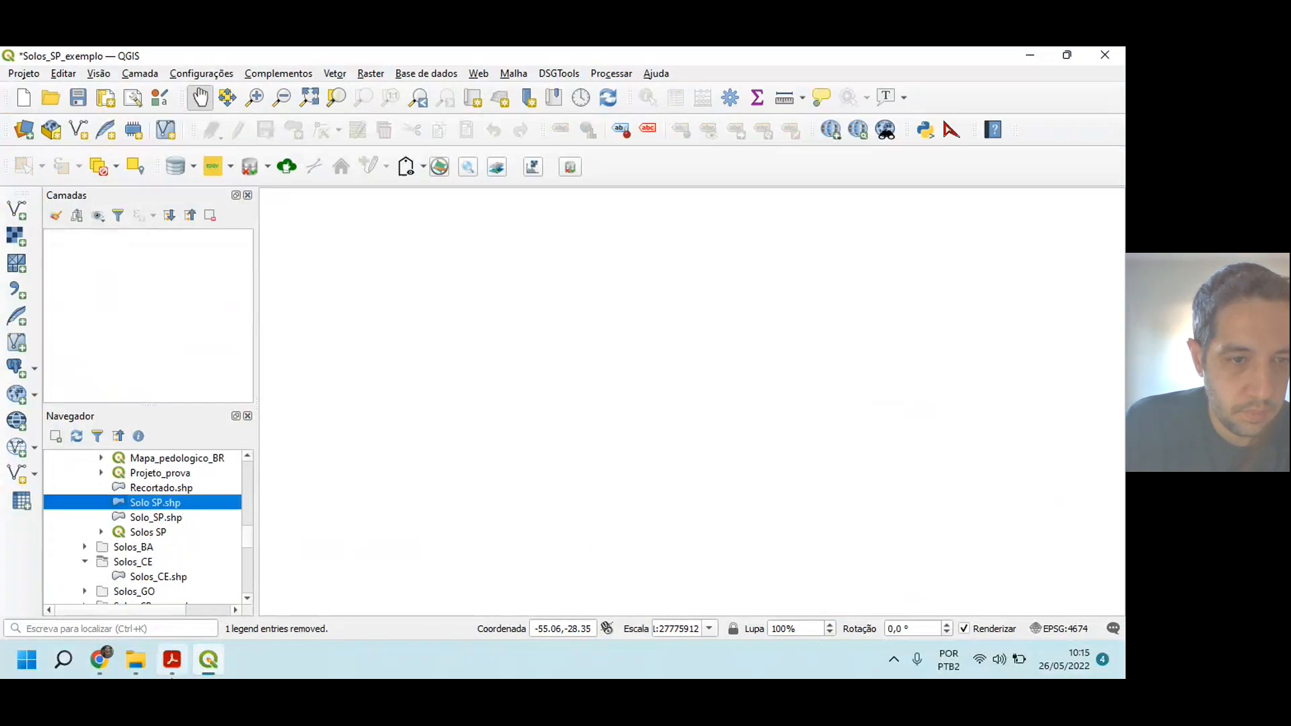
{"action": "left_click", "coordinate": [131, 665]}
{"action": "left_click", "coordinate": [15, 133]}
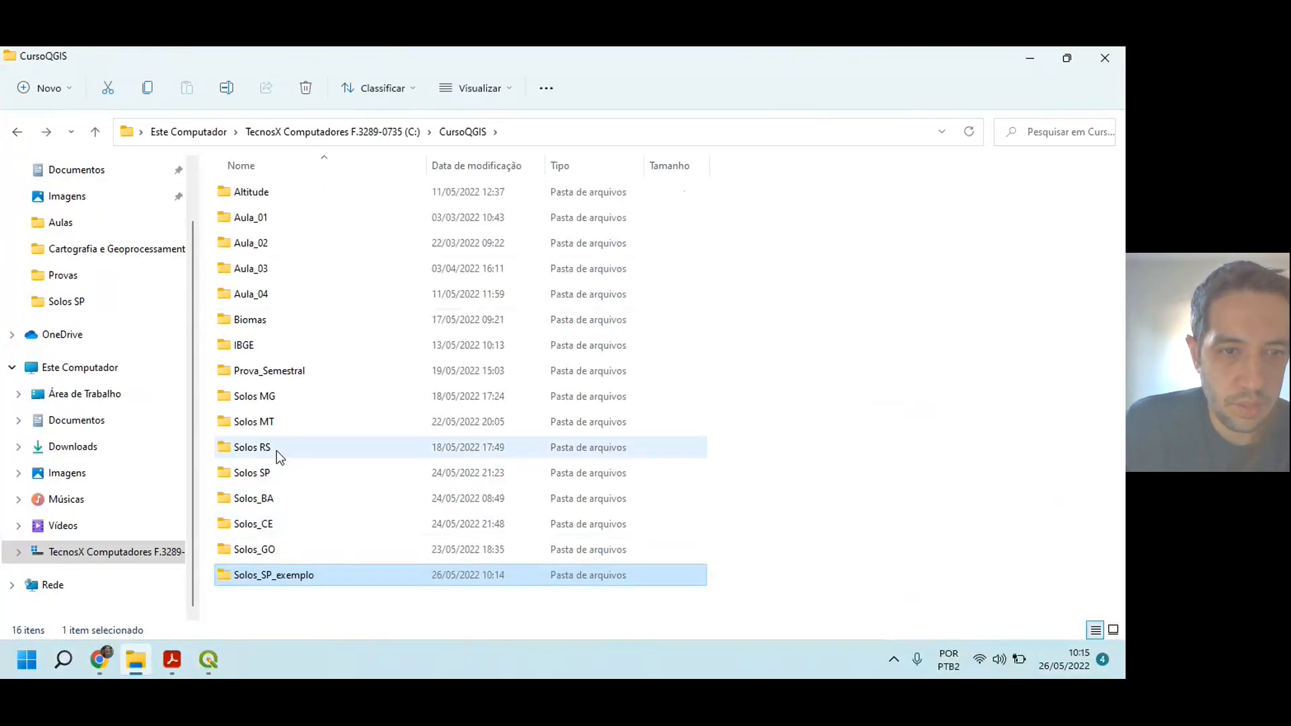
{"action": "double_click", "coordinate": [266, 474]}
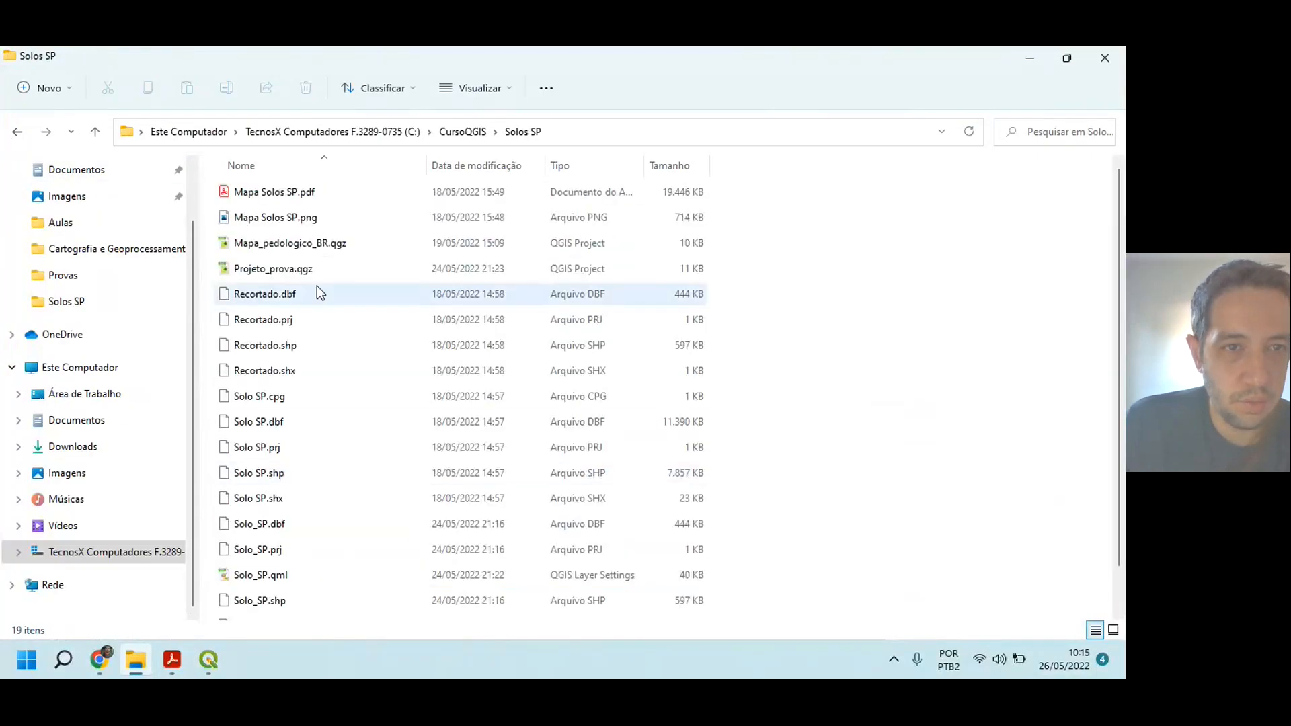
{"action": "scroll", "coordinate": [317, 285], "scroll_direction": "down", "scroll_amount": 1}
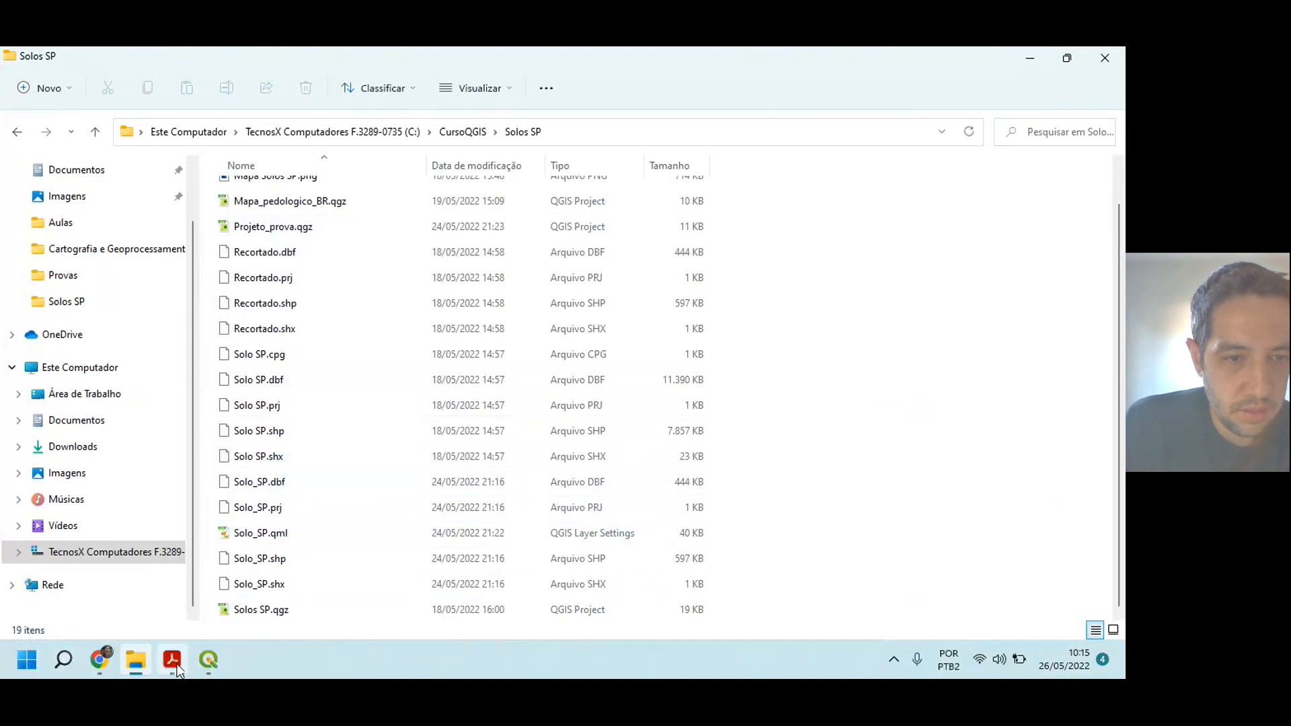
Step: Shrink the File Explorer window over QGIS and add Solo_SP.shp from the Solos SP folder to the layers
{"action": "left_click", "coordinate": [353, 678]}
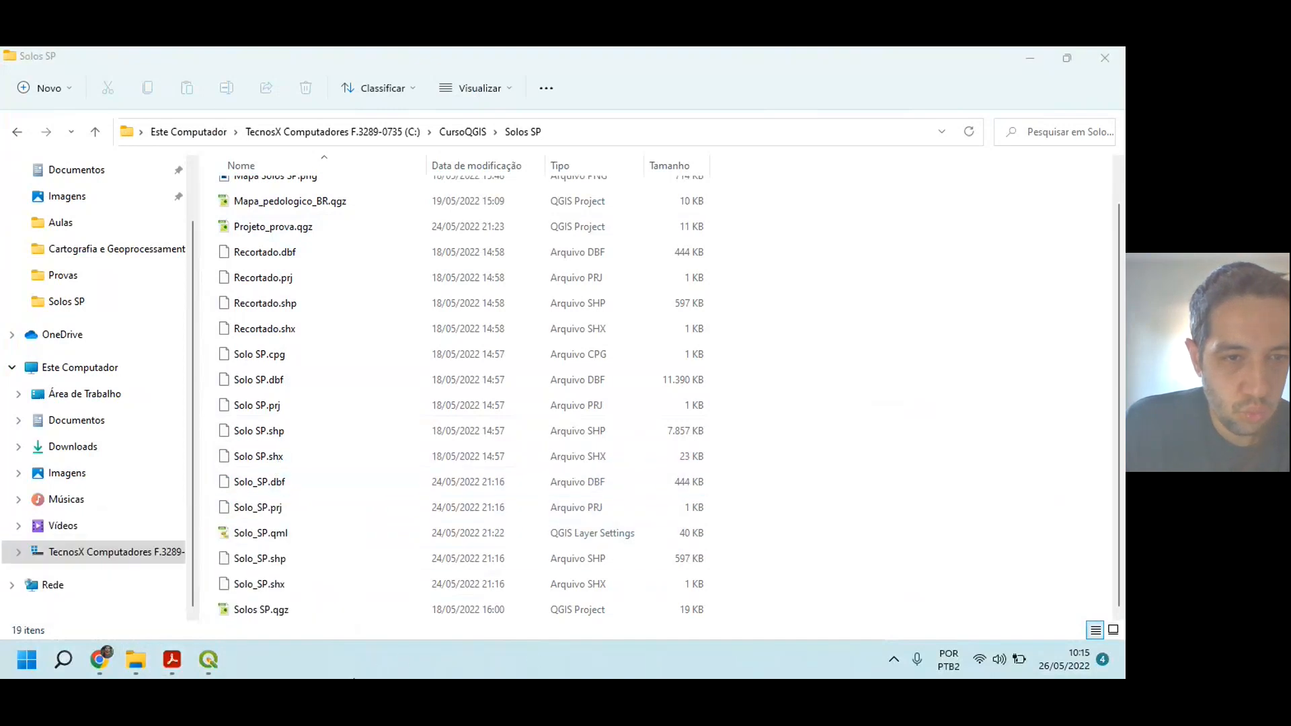
{"action": "left_click", "coordinate": [200, 672]}
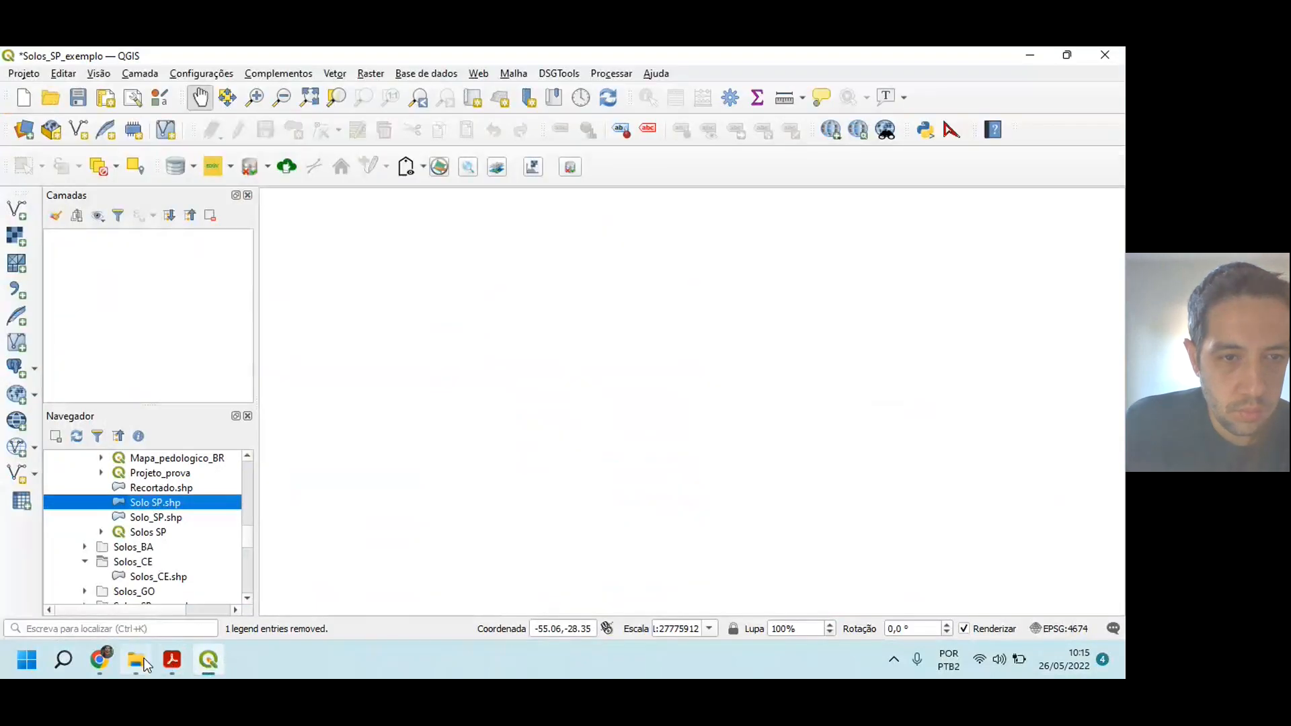
{"action": "left_click", "coordinate": [146, 664]}
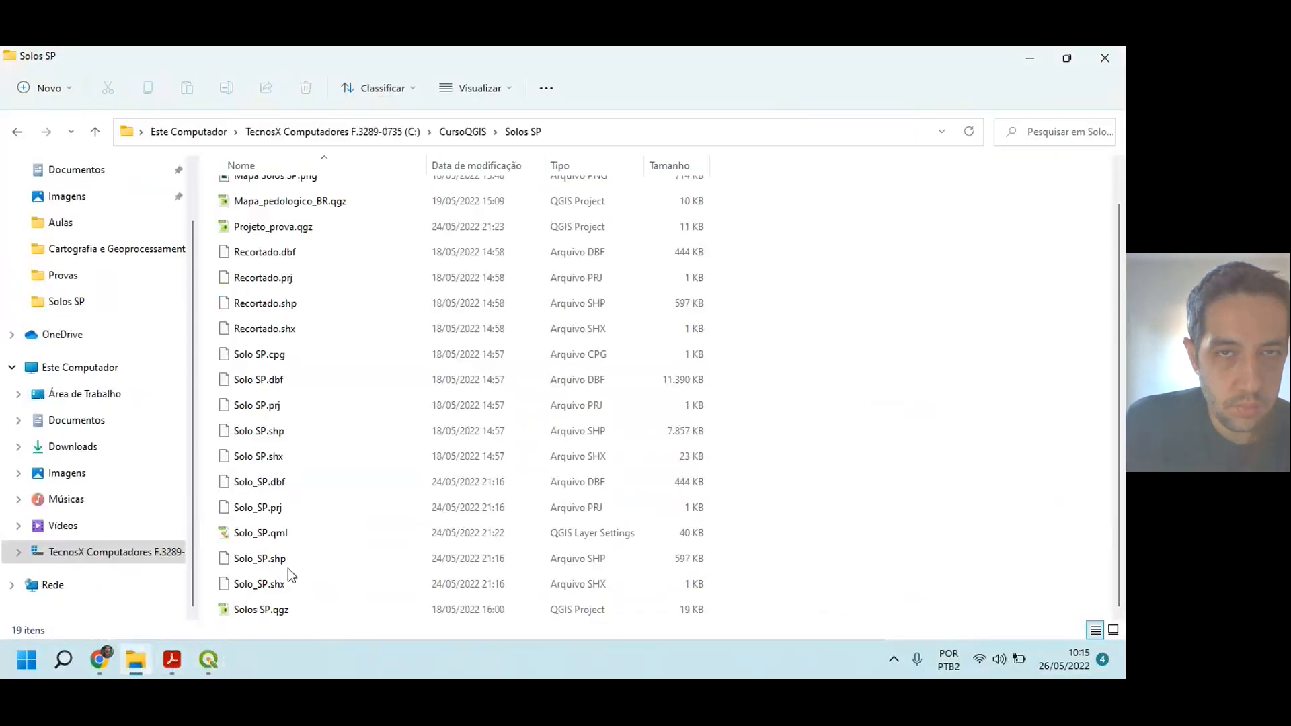
{"action": "double_click", "coordinate": [748, 56]}
{"action": "scroll", "coordinate": [538, 343], "scroll_direction": "down", "scroll_amount": 3}
{"action": "left_click_drag", "start_coordinate": [514, 326], "coordinate": [123, 324]}
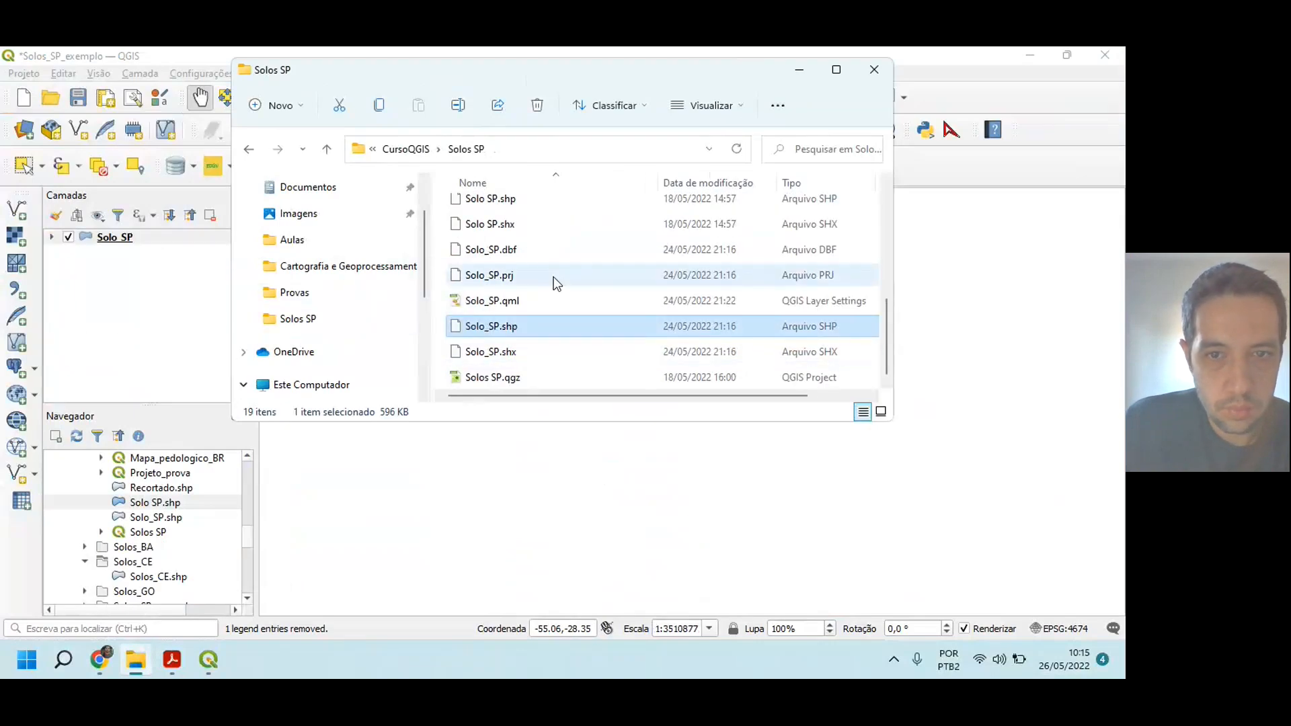
Step: Close File Explorer and remove the Solo_SP layer from the project
{"action": "left_click", "coordinate": [872, 70]}
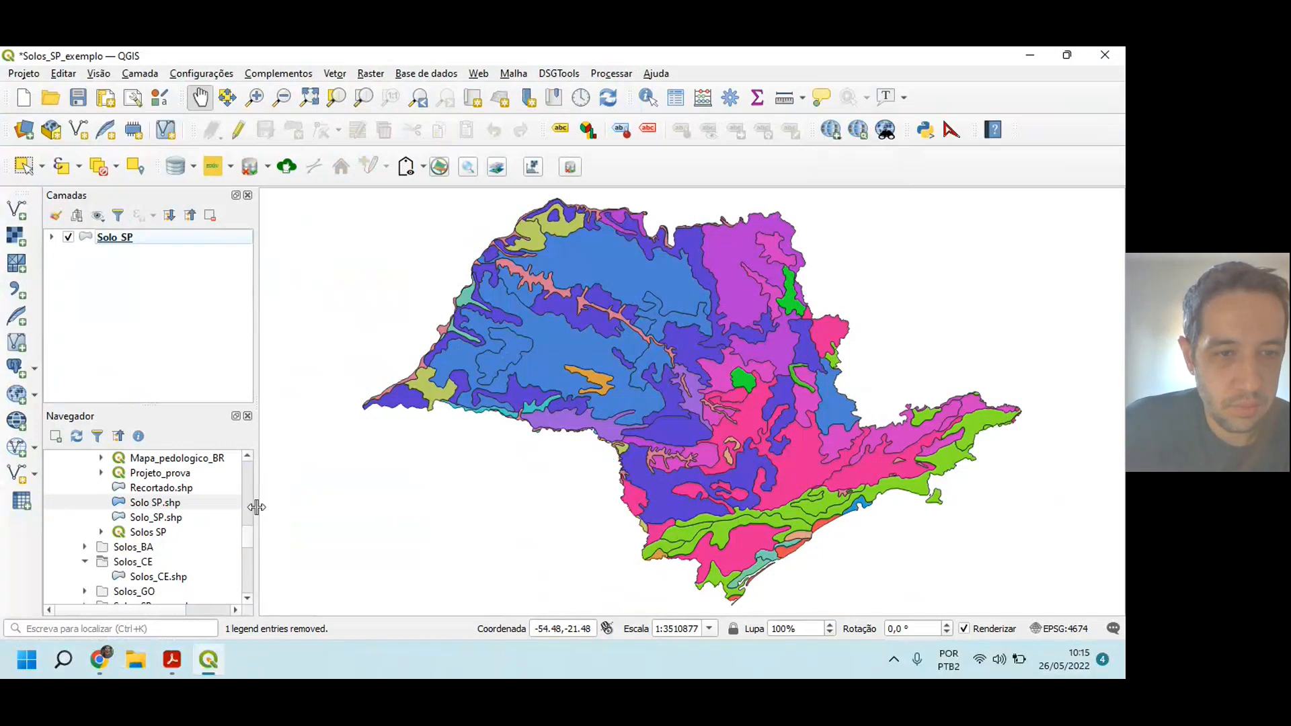
{"action": "left_click", "coordinate": [141, 238]}
{"action": "left_click", "coordinate": [211, 216]}
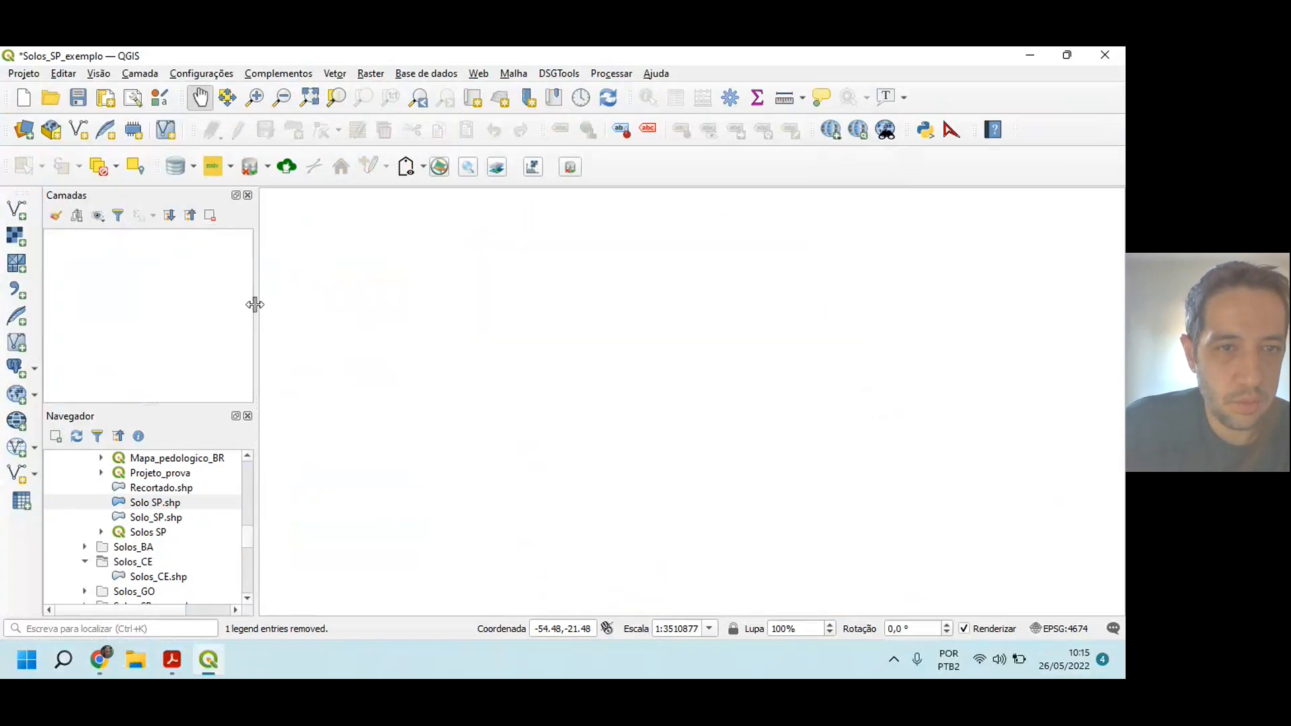
{"action": "scroll", "coordinate": [253, 555], "scroll_direction": "down", "scroll_amount": 2}
{"action": "scroll", "coordinate": [251, 580], "scroll_direction": "down", "scroll_amount": 10}
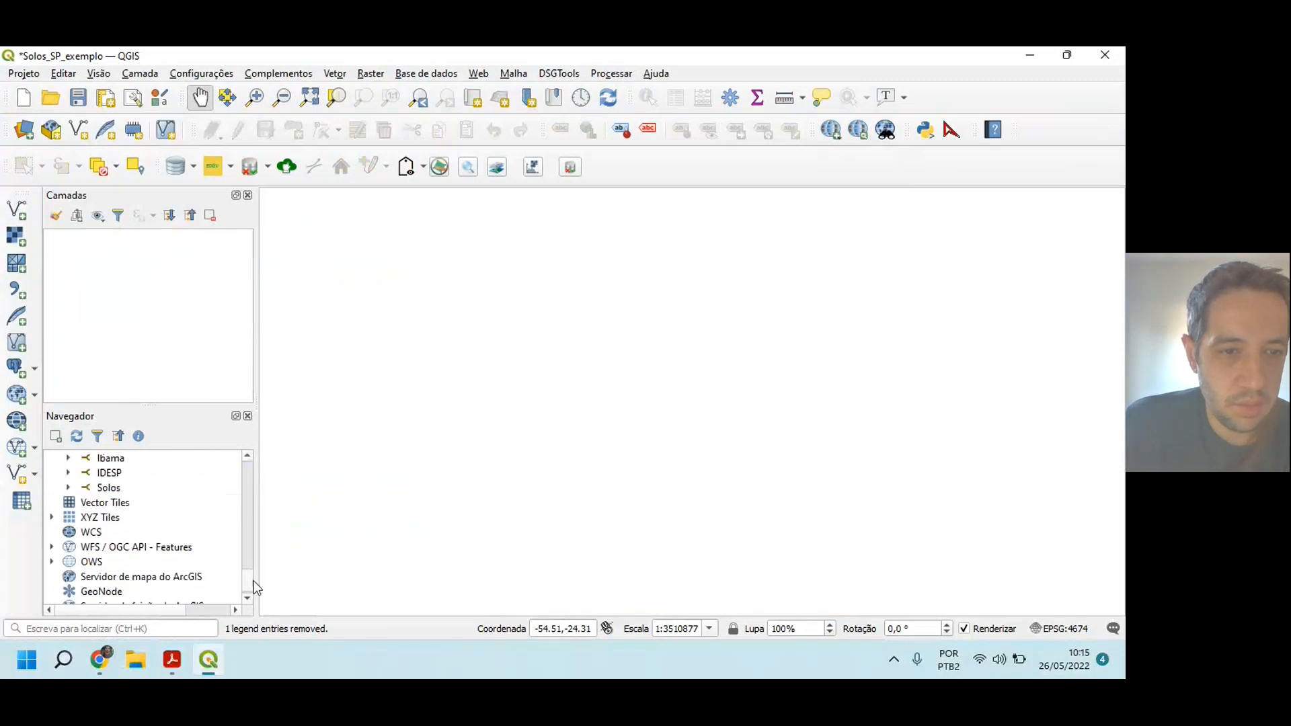
{"action": "scroll", "coordinate": [252, 571], "scroll_direction": "up", "scroll_amount": 2}
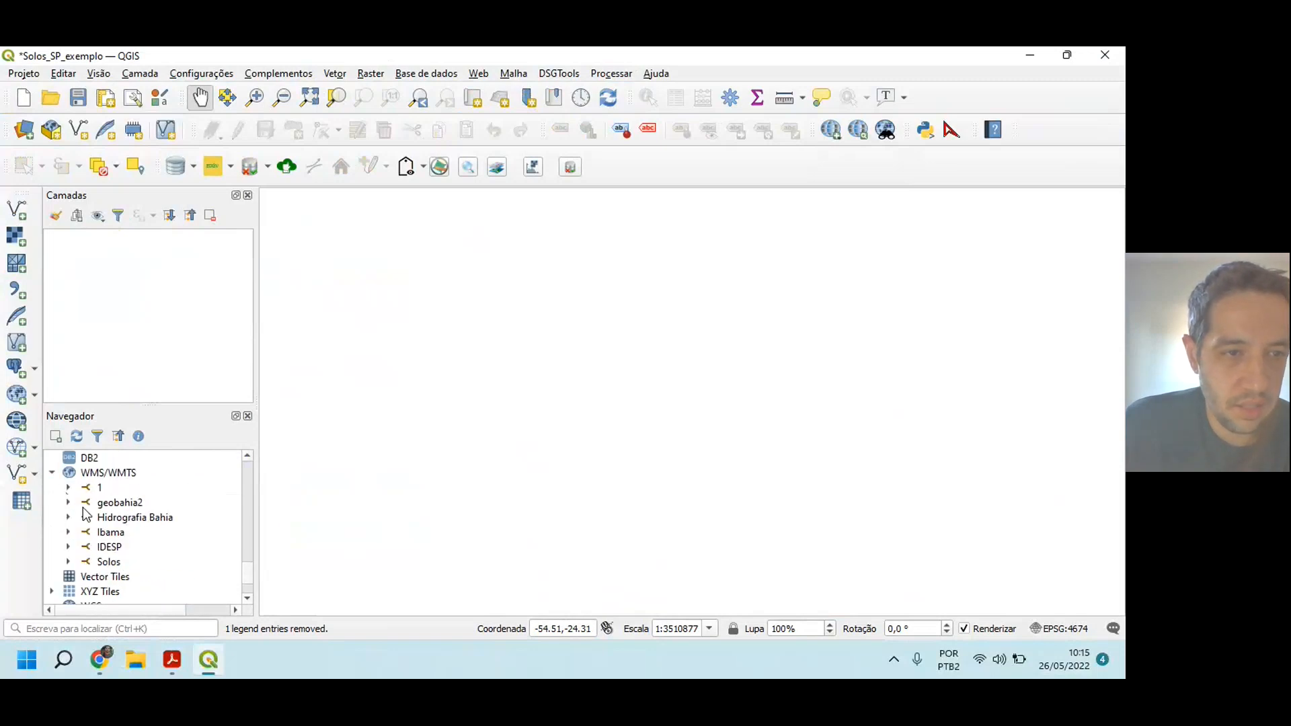
{"action": "mouse_move", "coordinate": [171, 655]}
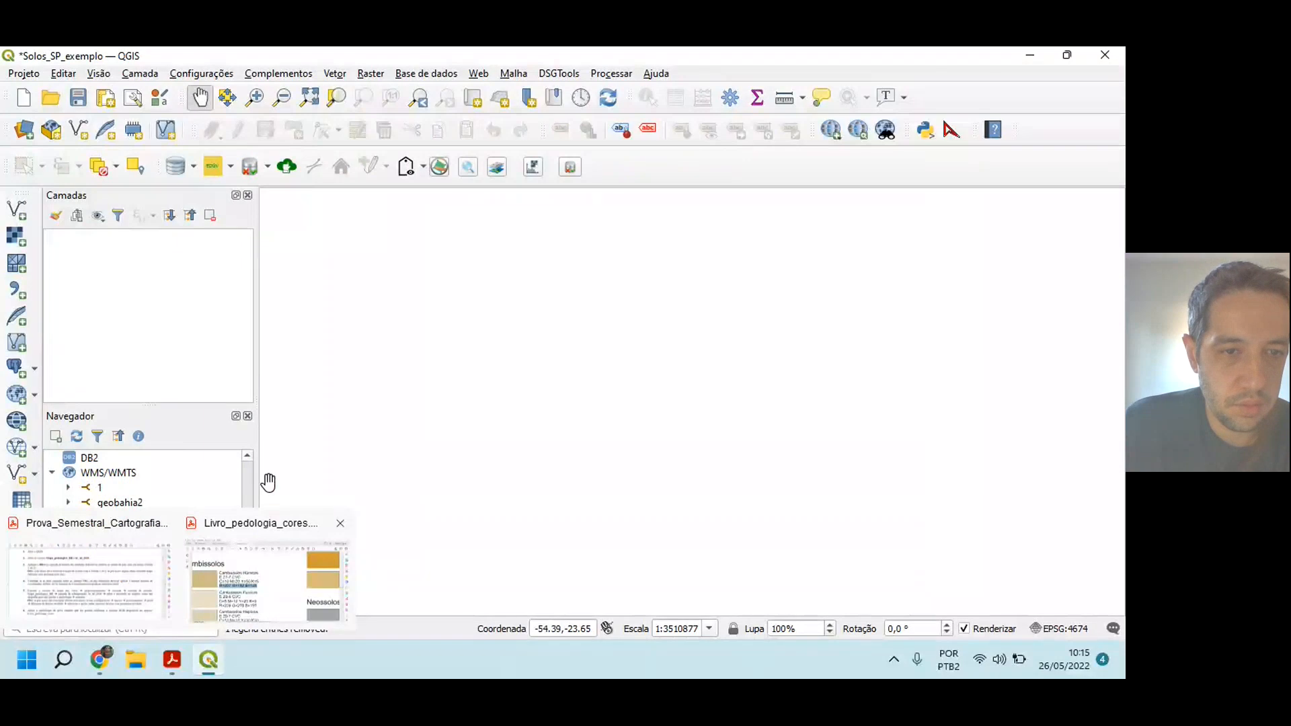
{"action": "left_click", "coordinate": [331, 535]}
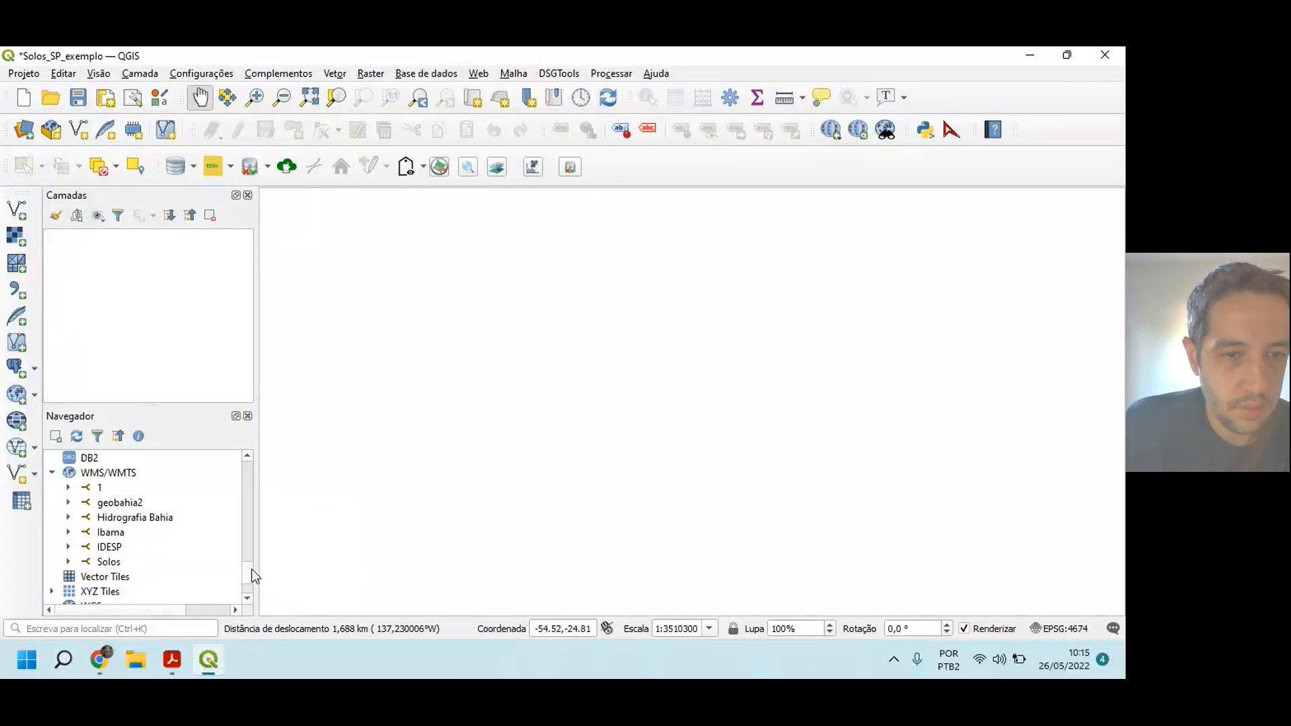
{"action": "scroll", "coordinate": [252, 572], "scroll_direction": "down", "scroll_amount": 2}
{"action": "scroll", "coordinate": [252, 571], "scroll_direction": "up", "scroll_amount": 3}
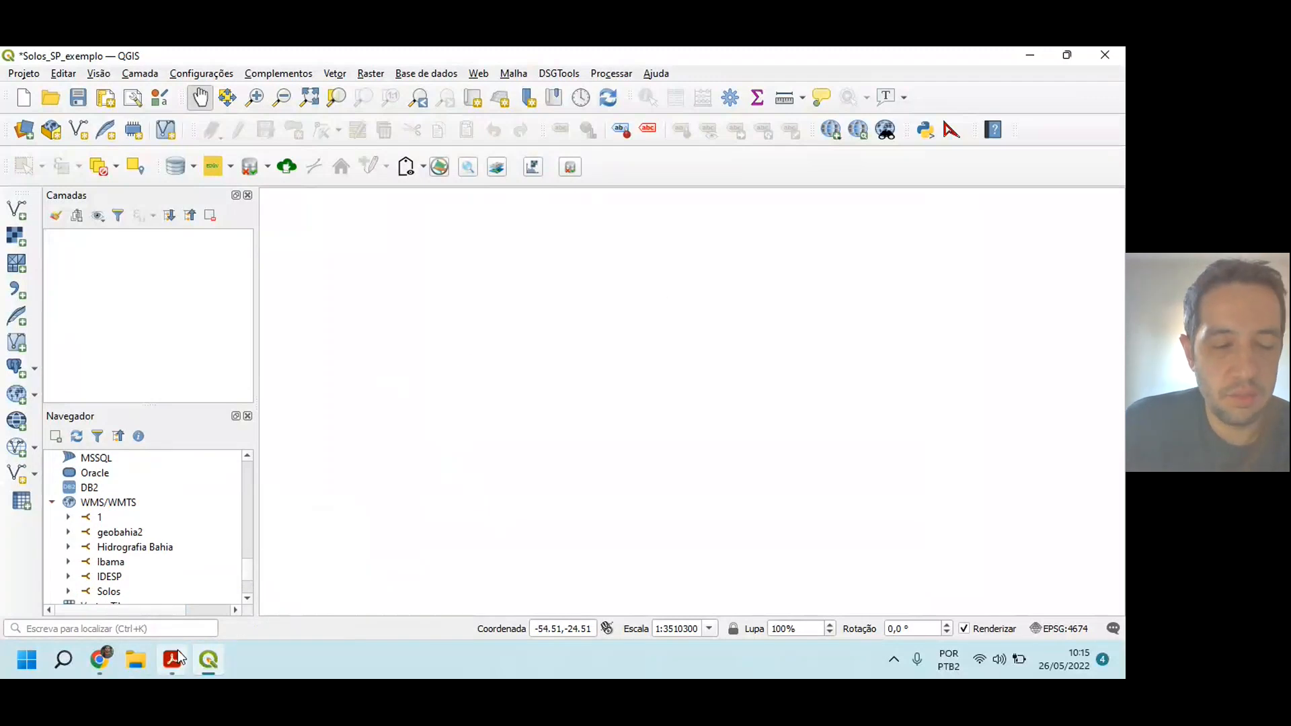
Step: Show the Livro_pedologia_cores PDF, switch to the Microsoft Teams meeting in Chrome and open the meeting's additional options
{"action": "mouse_move", "coordinate": [172, 661]}
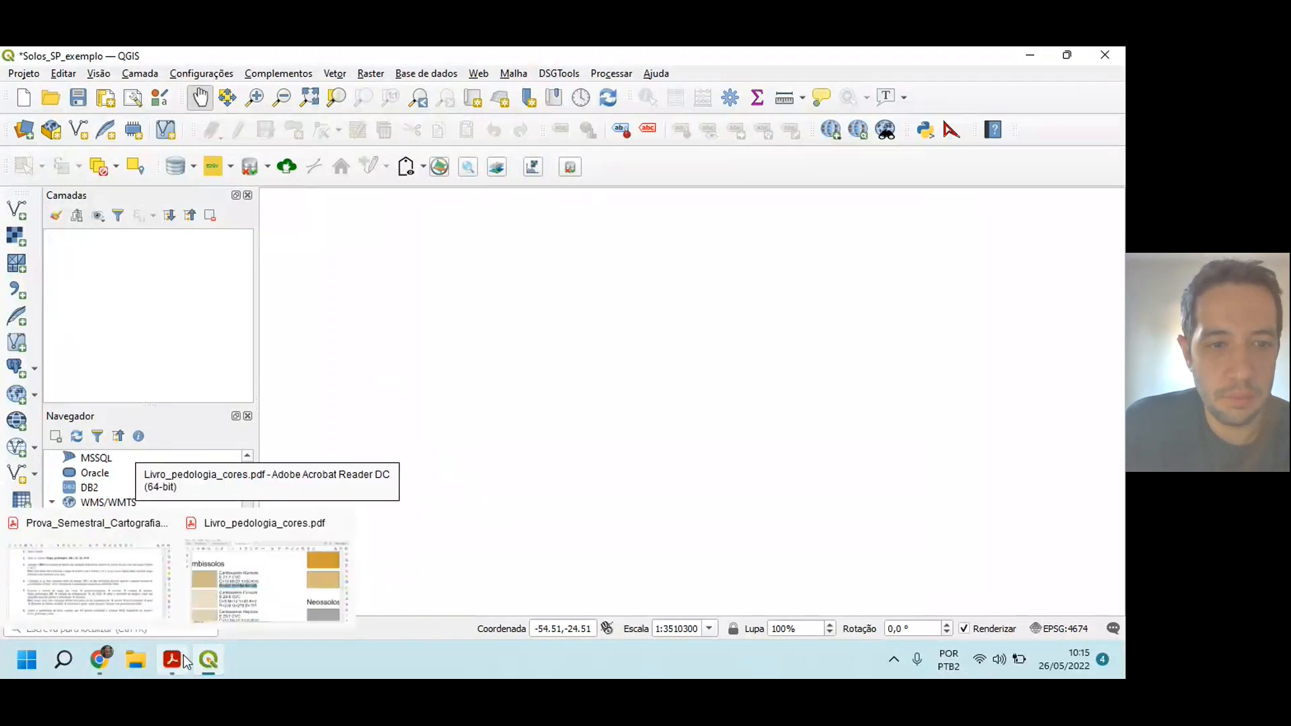
{"action": "left_click", "coordinate": [251, 587]}
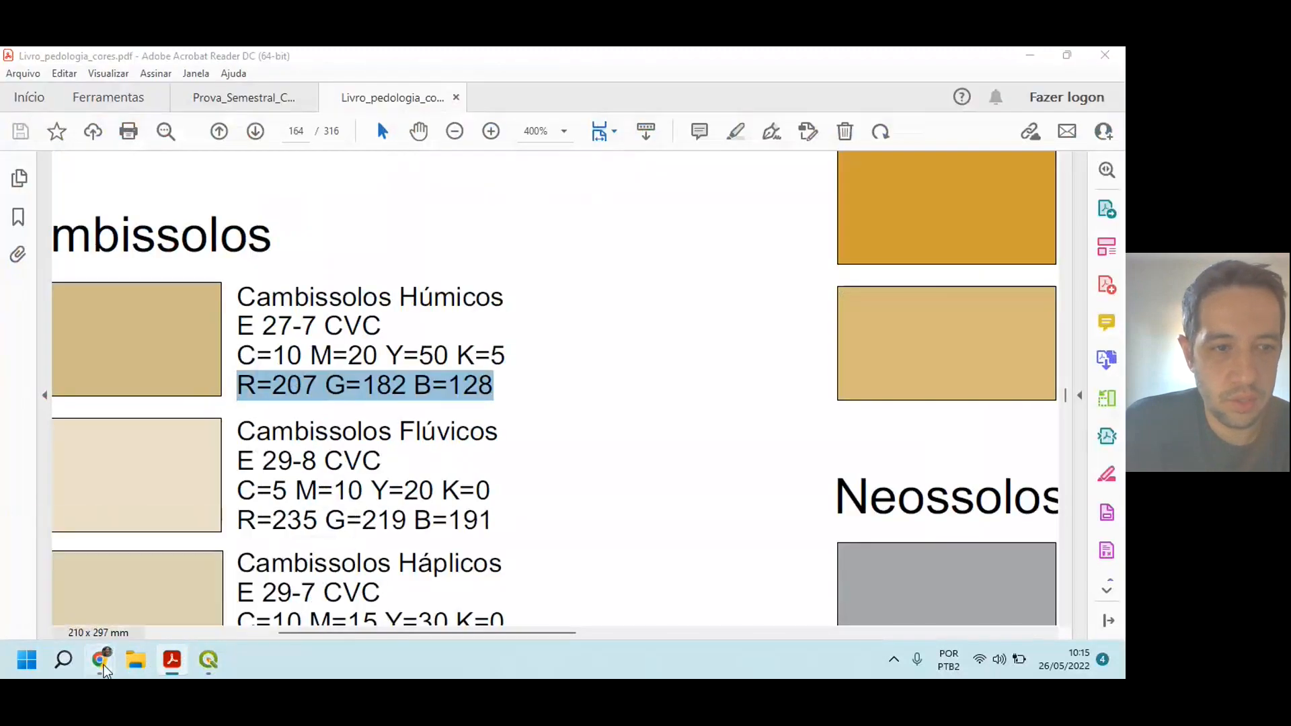
{"action": "mouse_move", "coordinate": [99, 661]}
{"action": "left_click", "coordinate": [146, 594]}
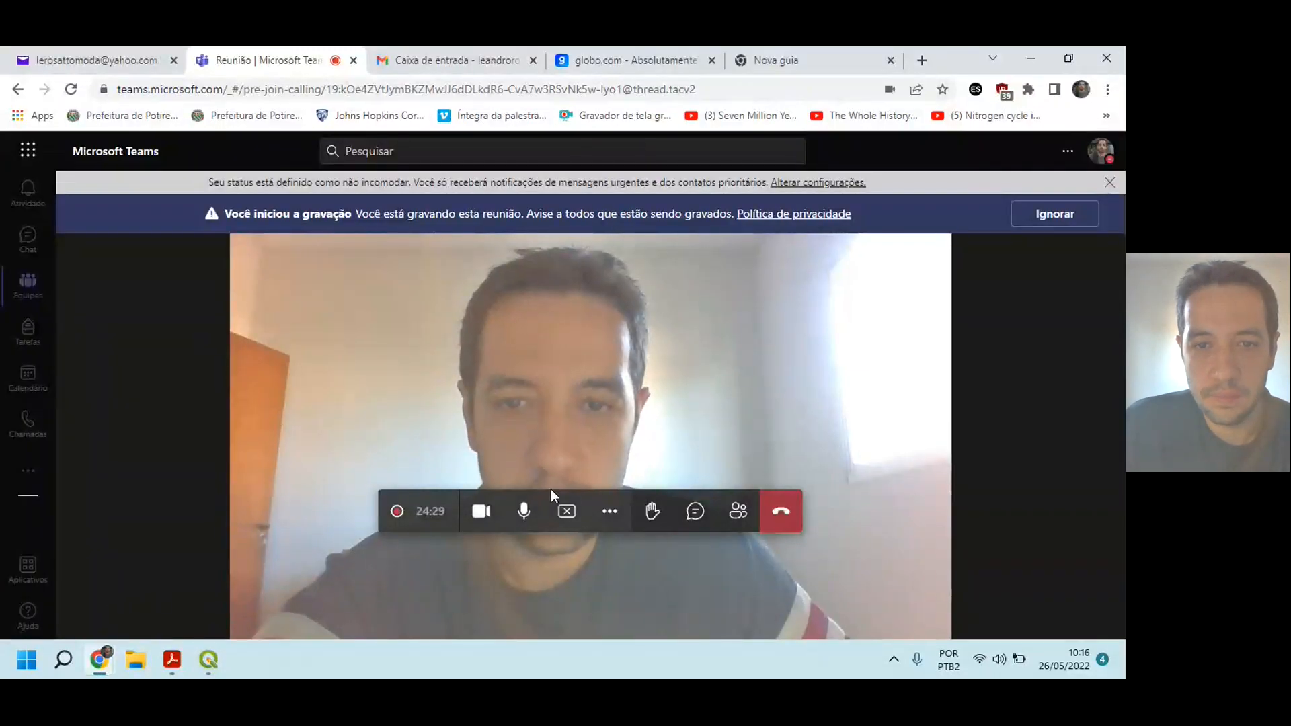
{"action": "left_click", "coordinate": [610, 509]}
{"action": "left_click", "coordinate": [588, 409]}
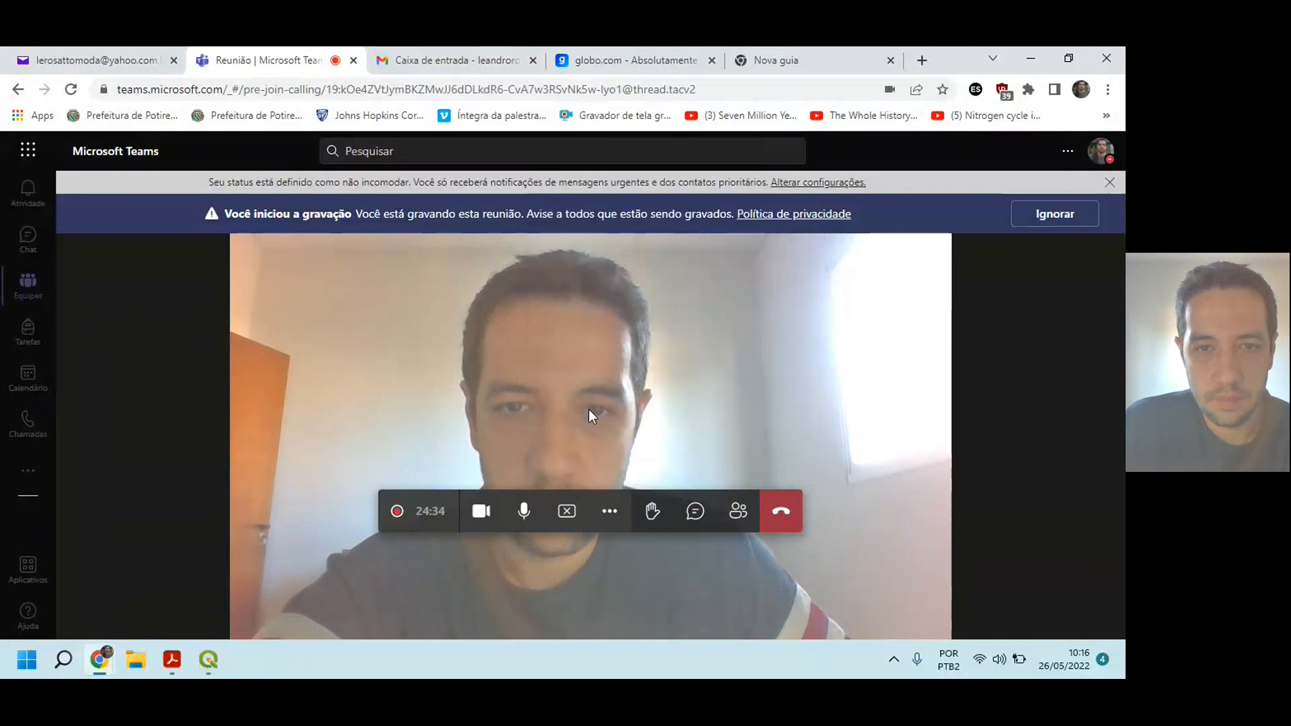